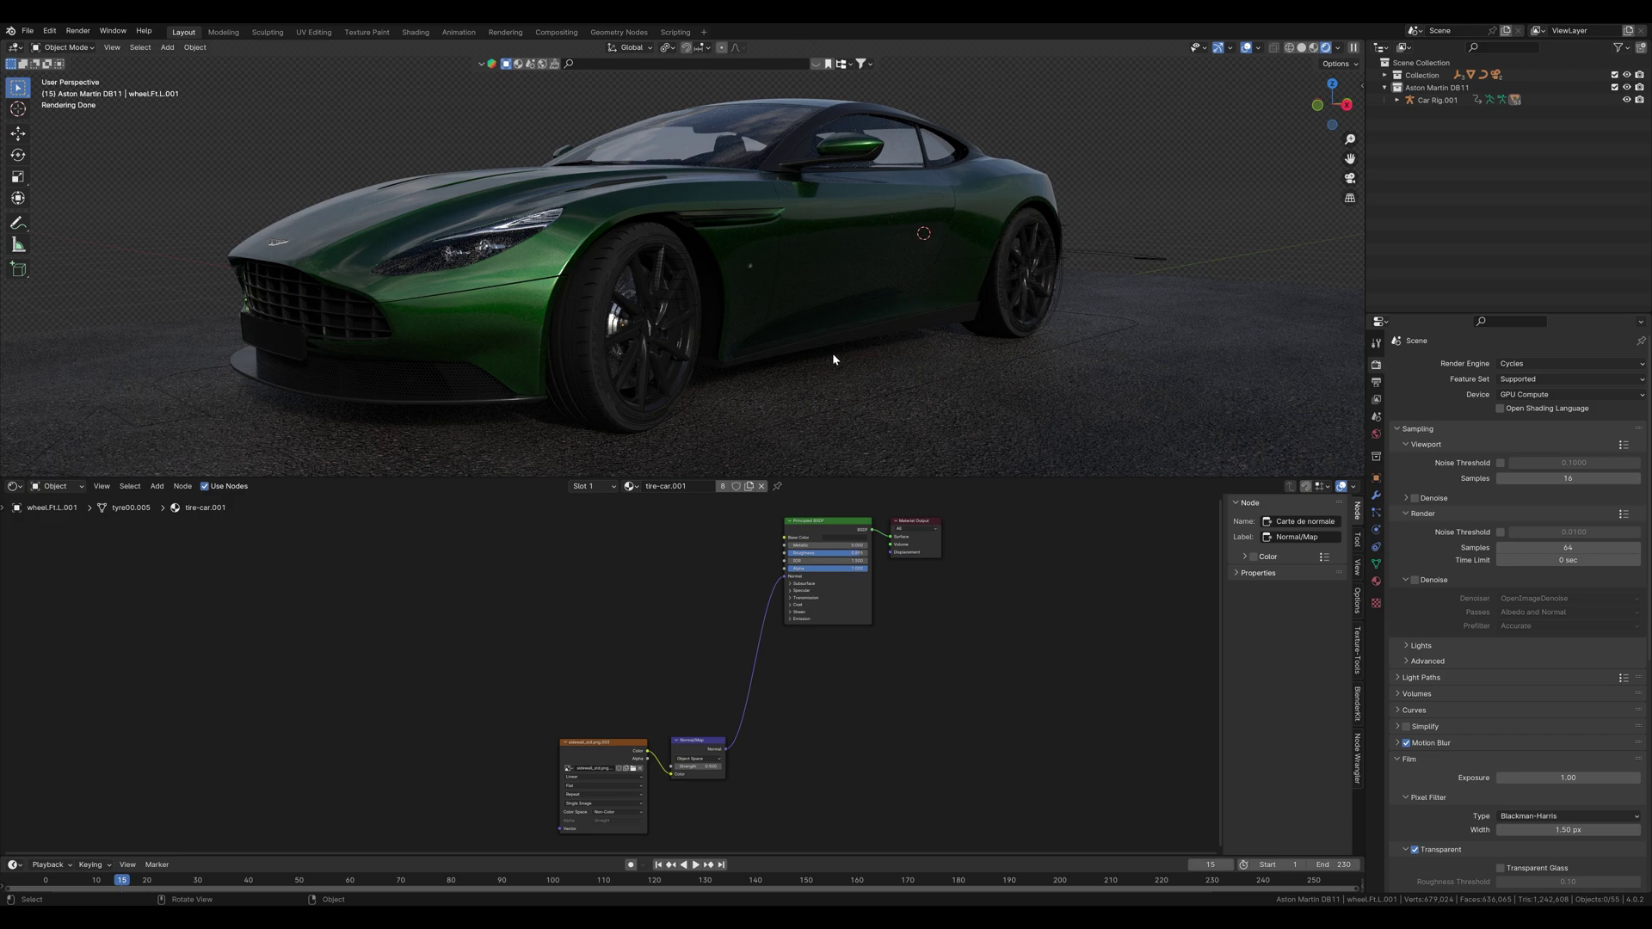
# Examine the front wheel up close and the shader nodes of the brake disc, dark rim and car body materials.
pyautogui.moveTo(860, 323); pyautogui.dragTo(791, 301, button='middle')
pyautogui.scroll(3, 817, 309)
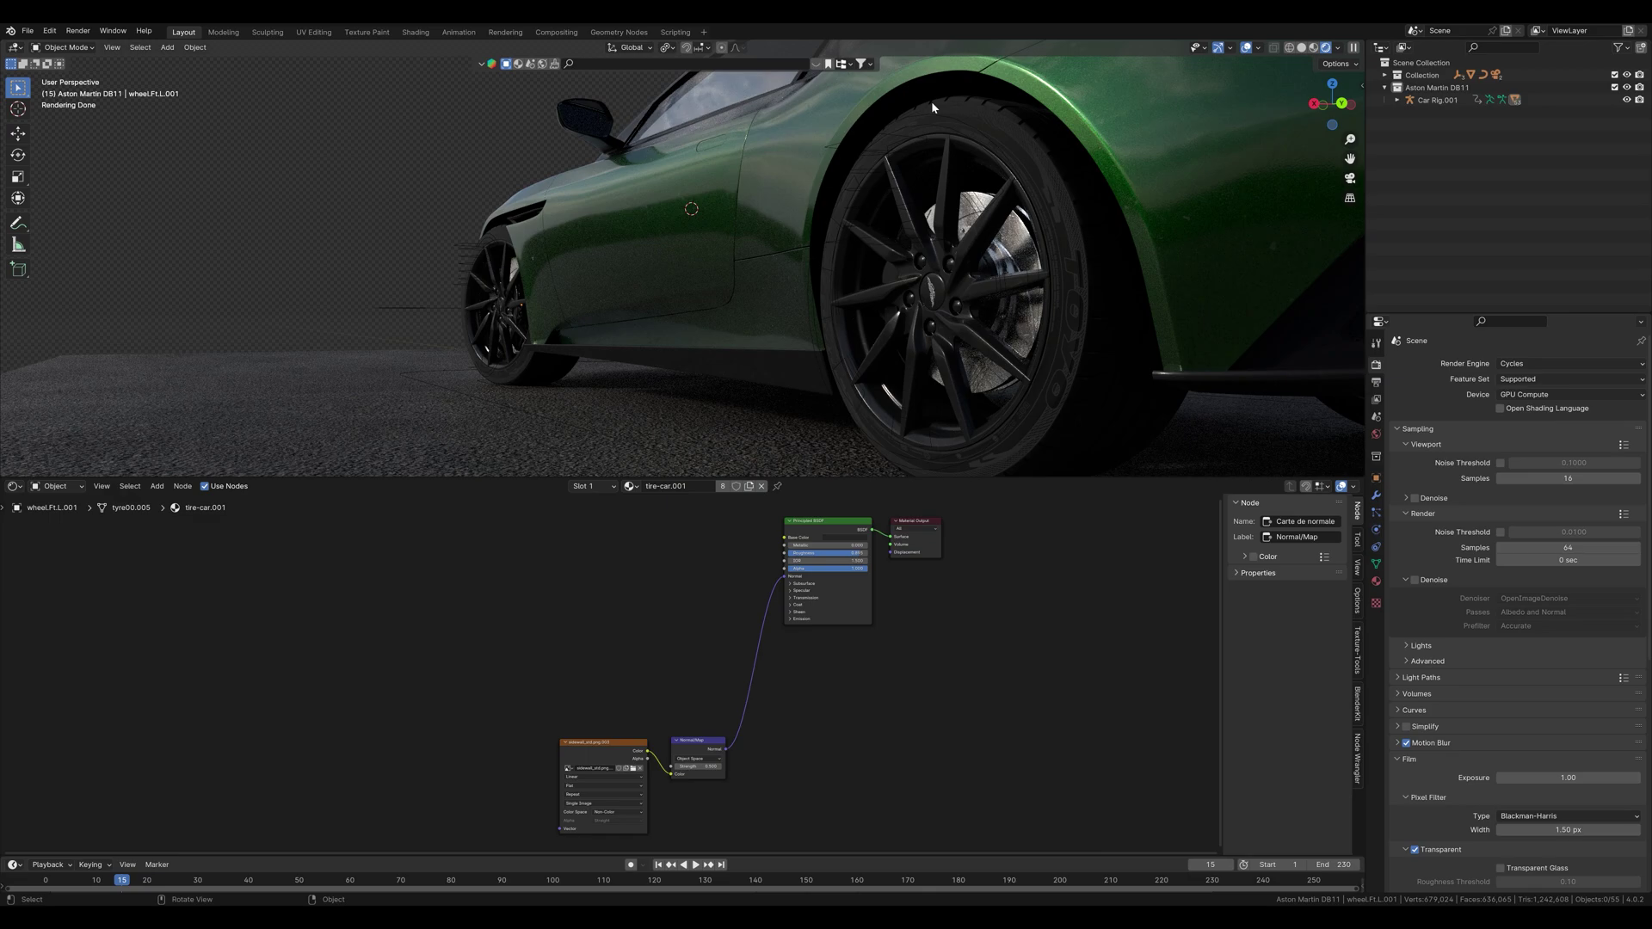
pyautogui.moveTo(684, 245)
pyautogui.mouseDown(button='middle')
pyautogui.moveTo(685, 306)
pyautogui.moveTo(695, 256)
pyautogui.mouseUp(button='middle')
pyautogui.scroll(5, 678, 240)
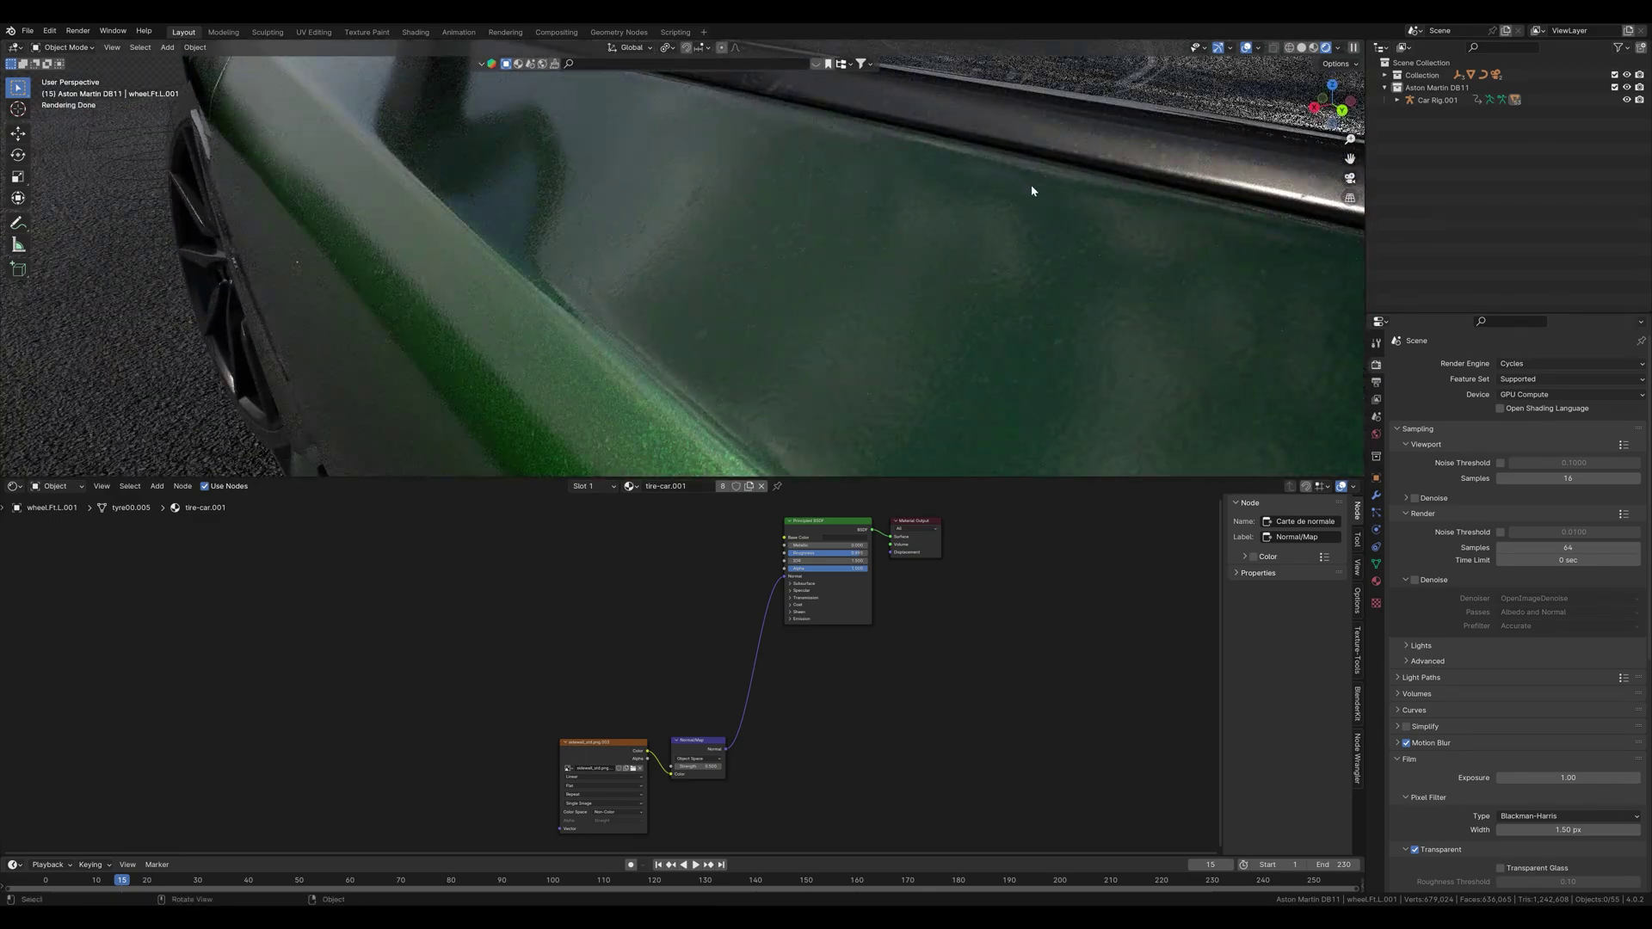
pyautogui.moveTo(411, 325); pyautogui.dragTo(587, 280, button='middle')
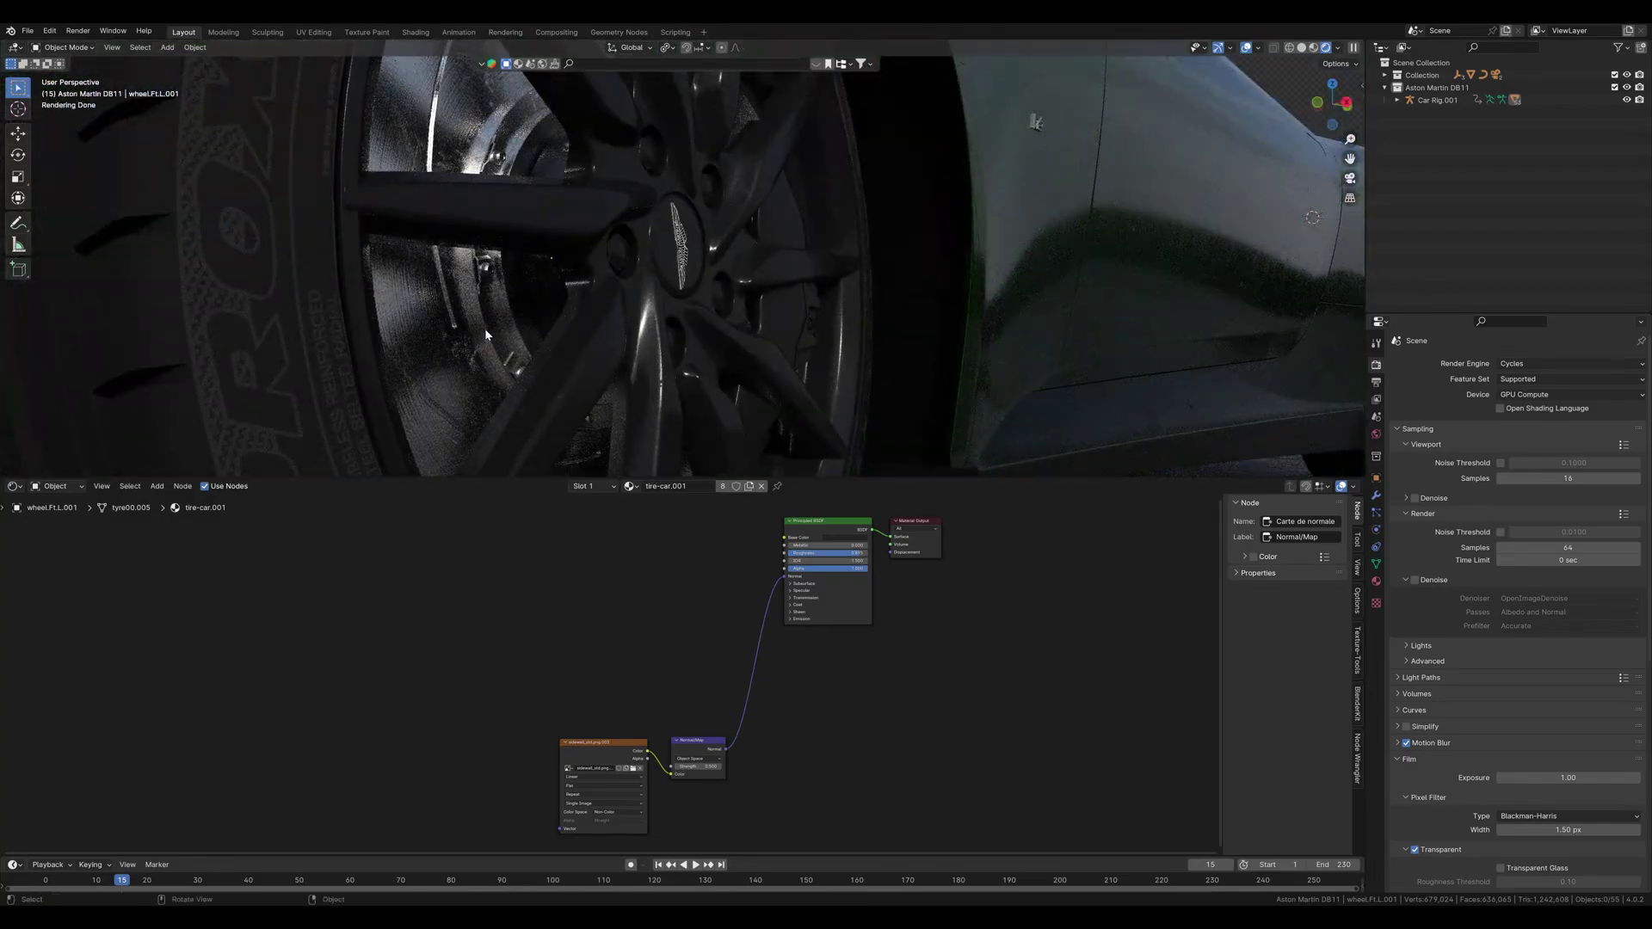
pyautogui.click(421, 105)
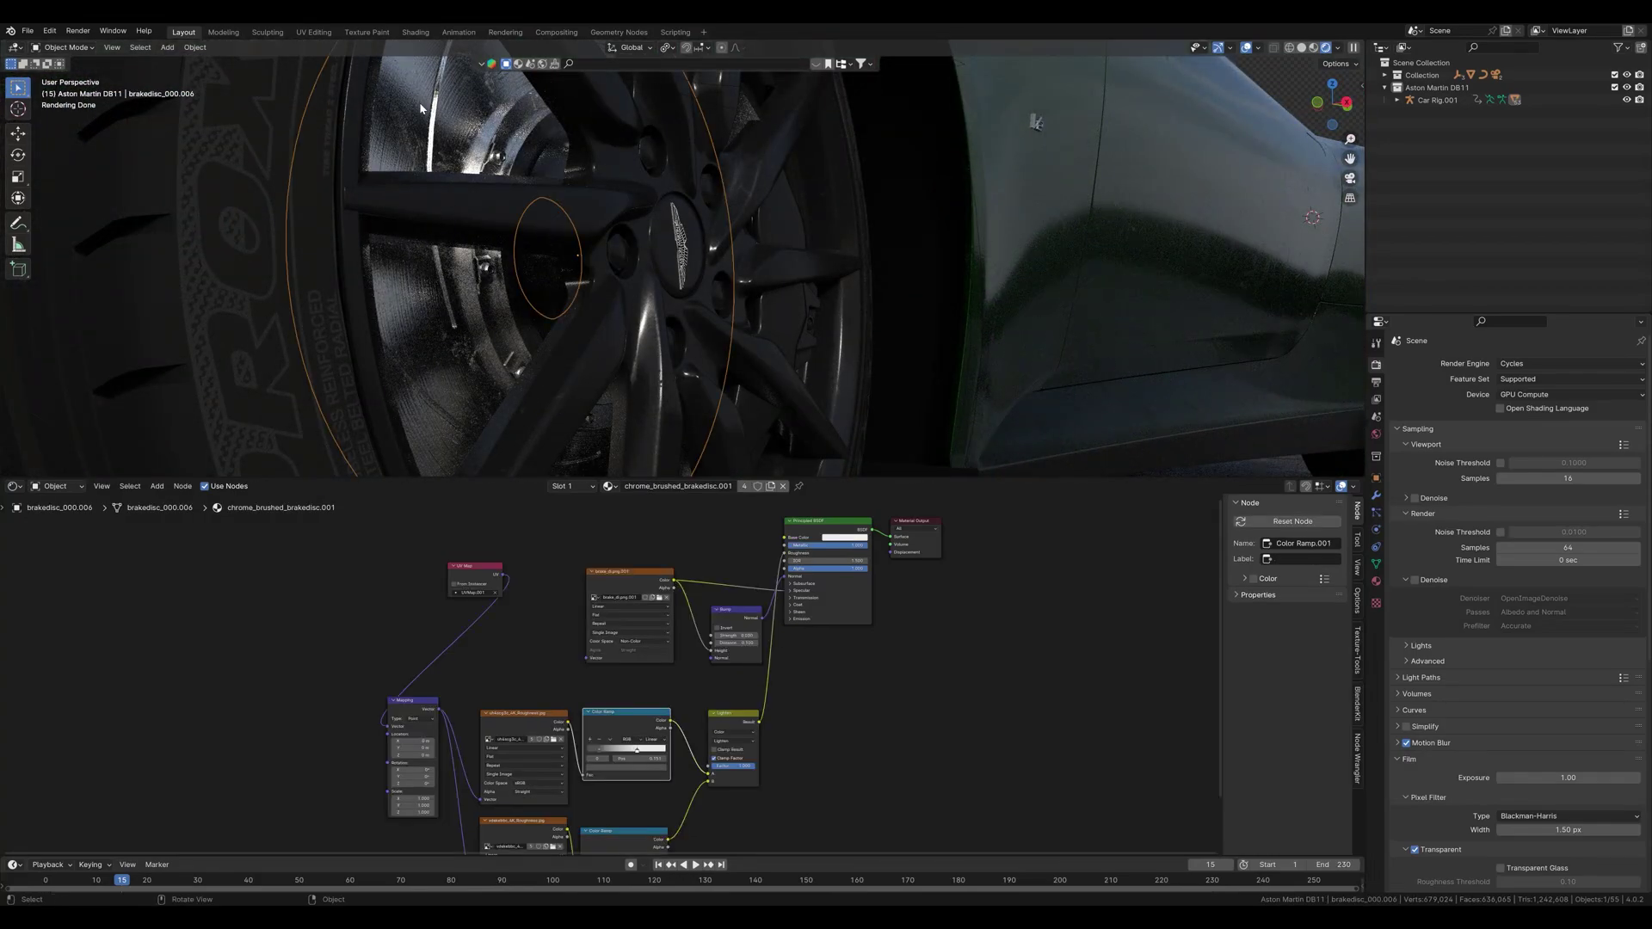
pyautogui.click(622, 209)
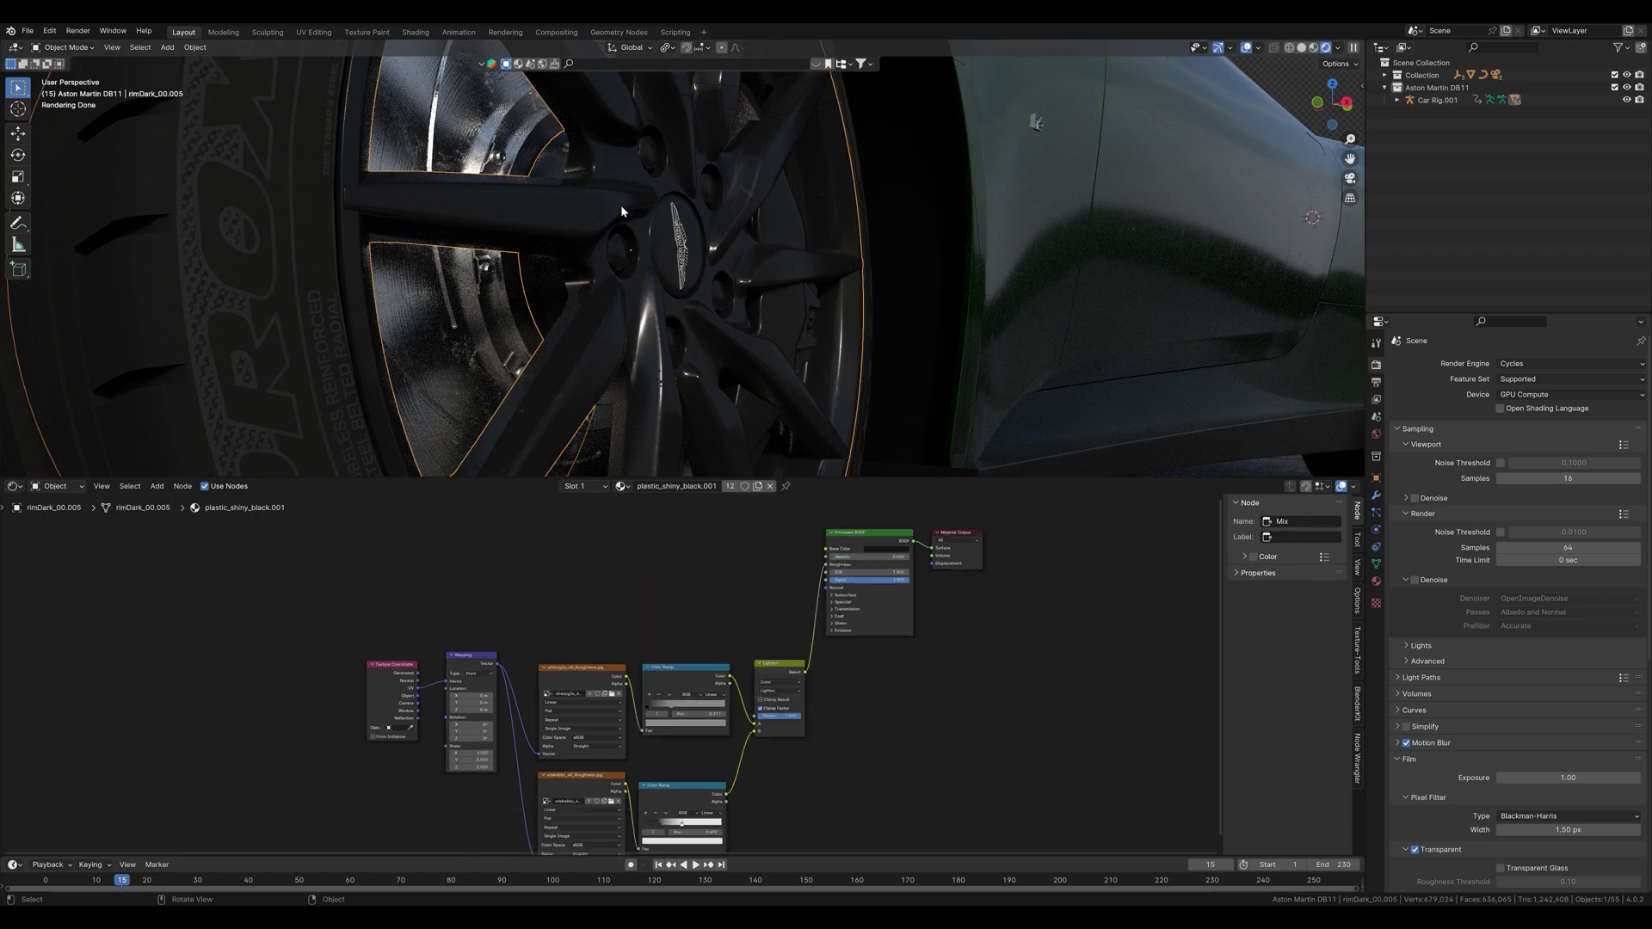
pyautogui.click(430, 335)
pyautogui.moveTo(628, 740); pyautogui.dragTo(634, 643, button='middle')
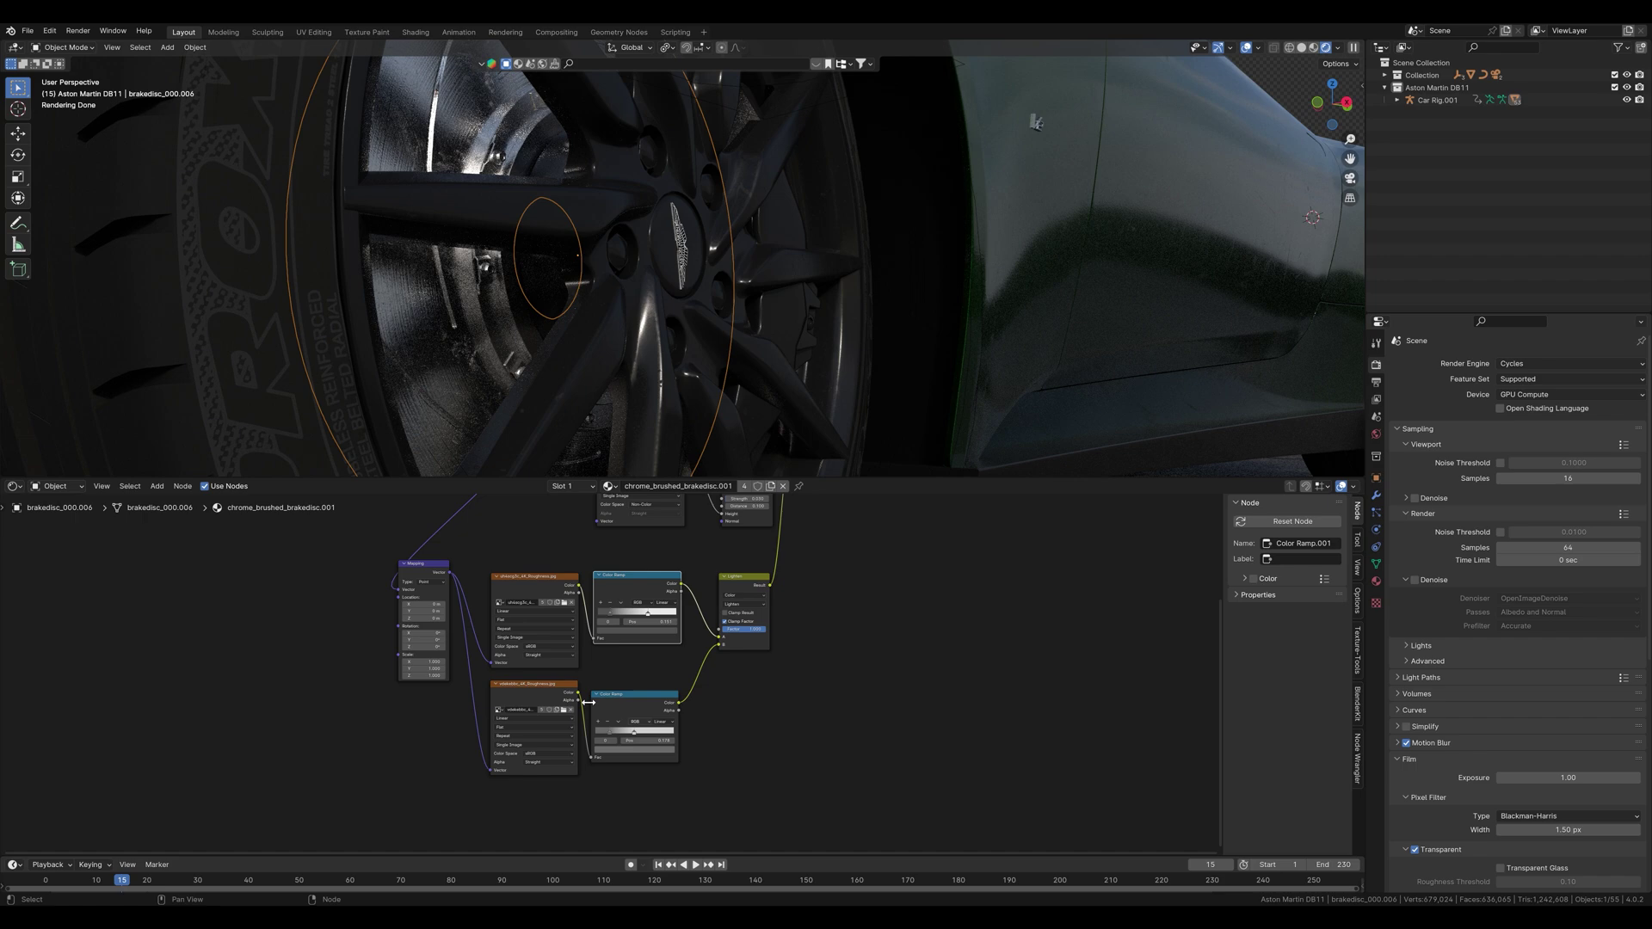
pyautogui.click(1063, 254)
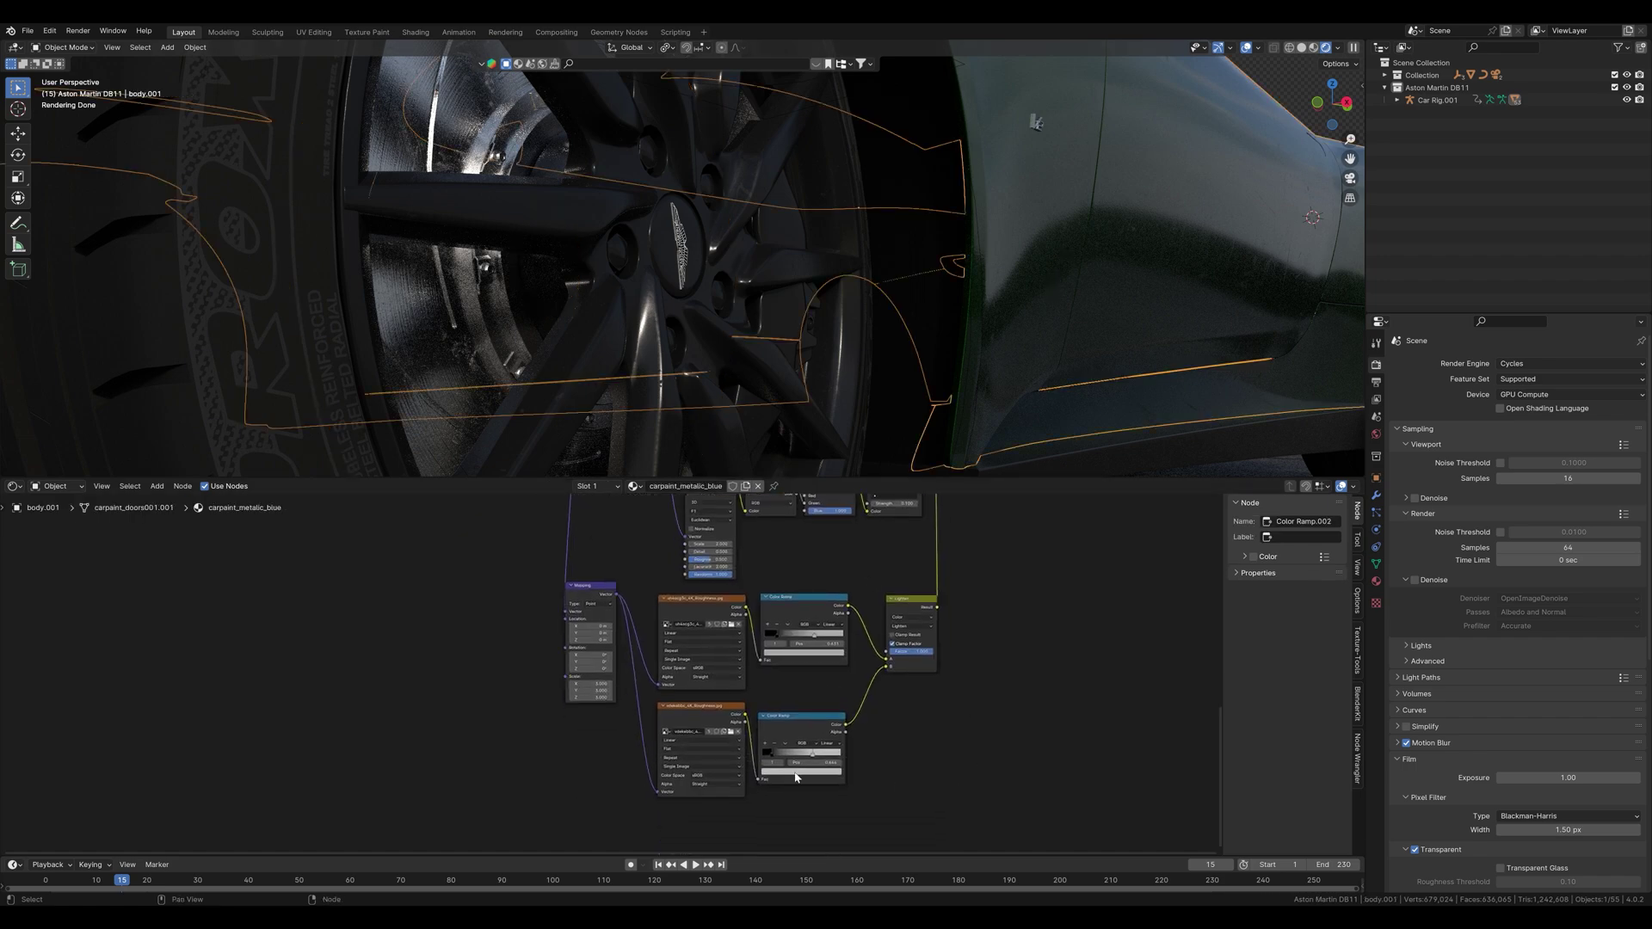
pyautogui.click(534, 220)
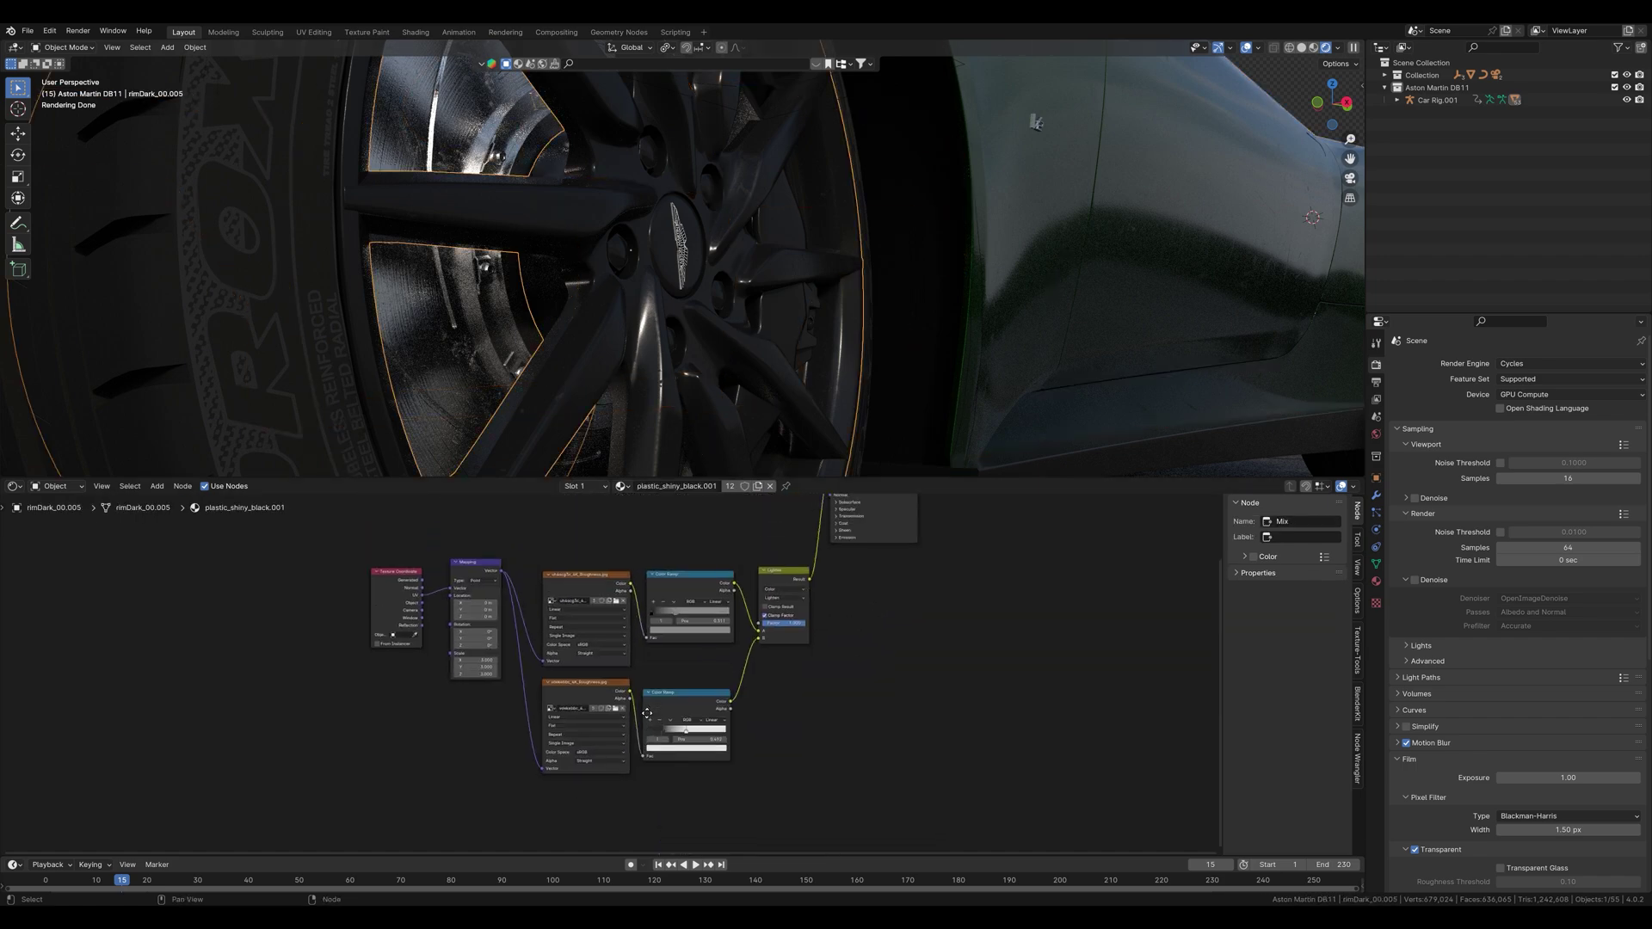
pyautogui.moveTo(688, 648); pyautogui.dragTo(634, 767, button='middle')
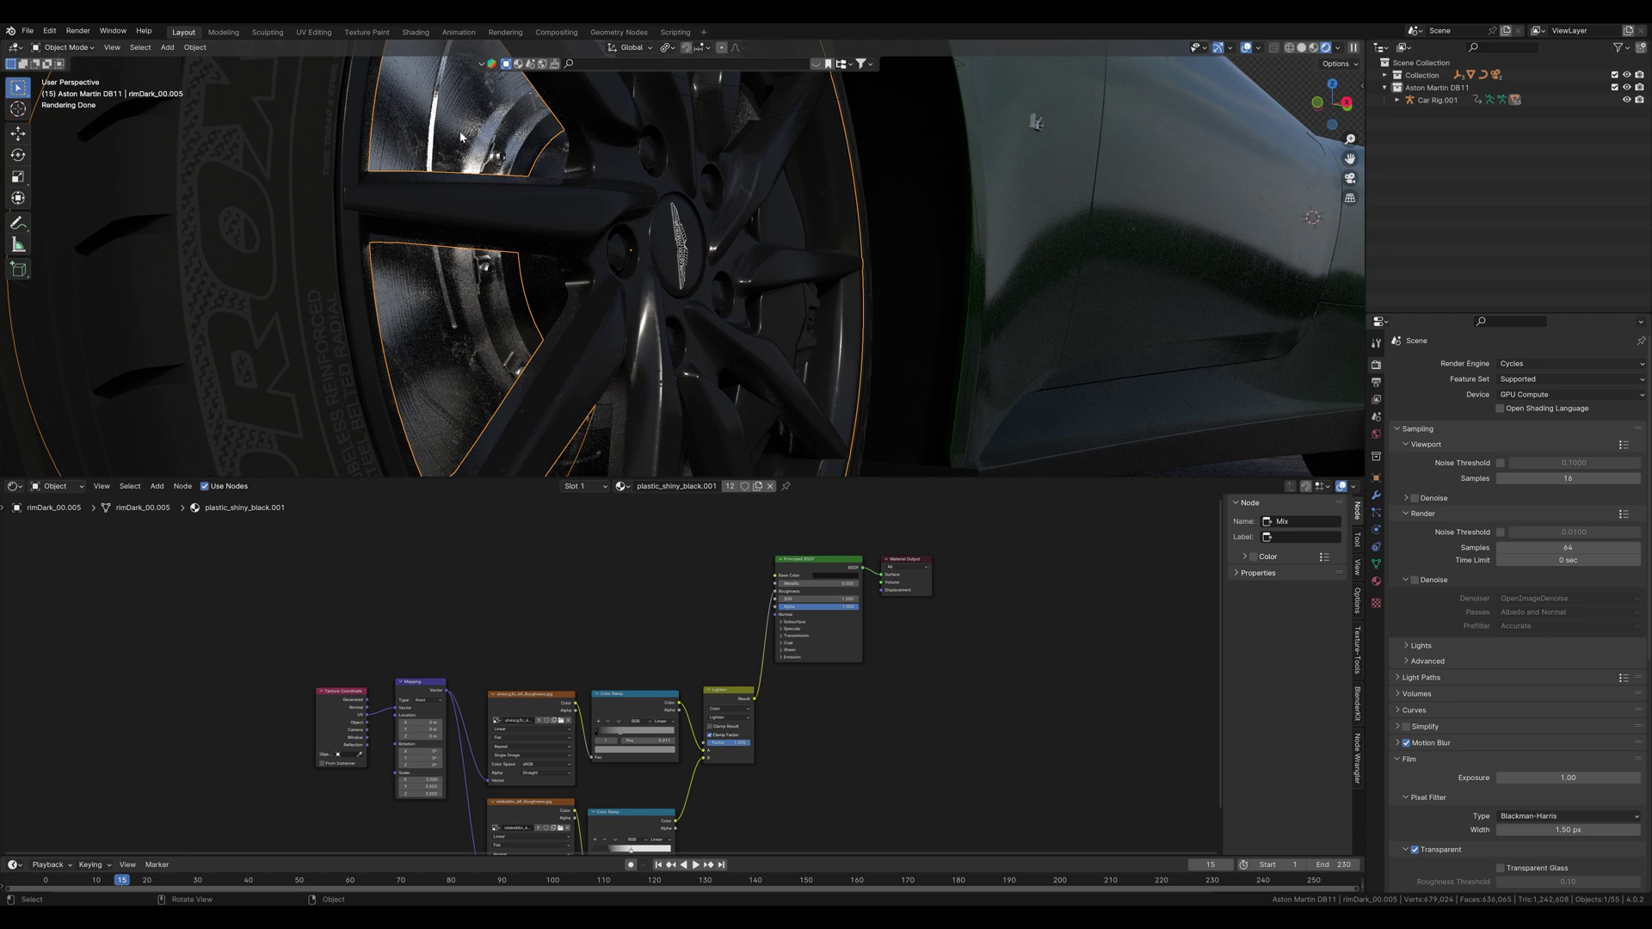
# Add an Ambient Occlusion node to the front tyre's tire-car.001 material.
pyautogui.scroll(-4, 676, 204)
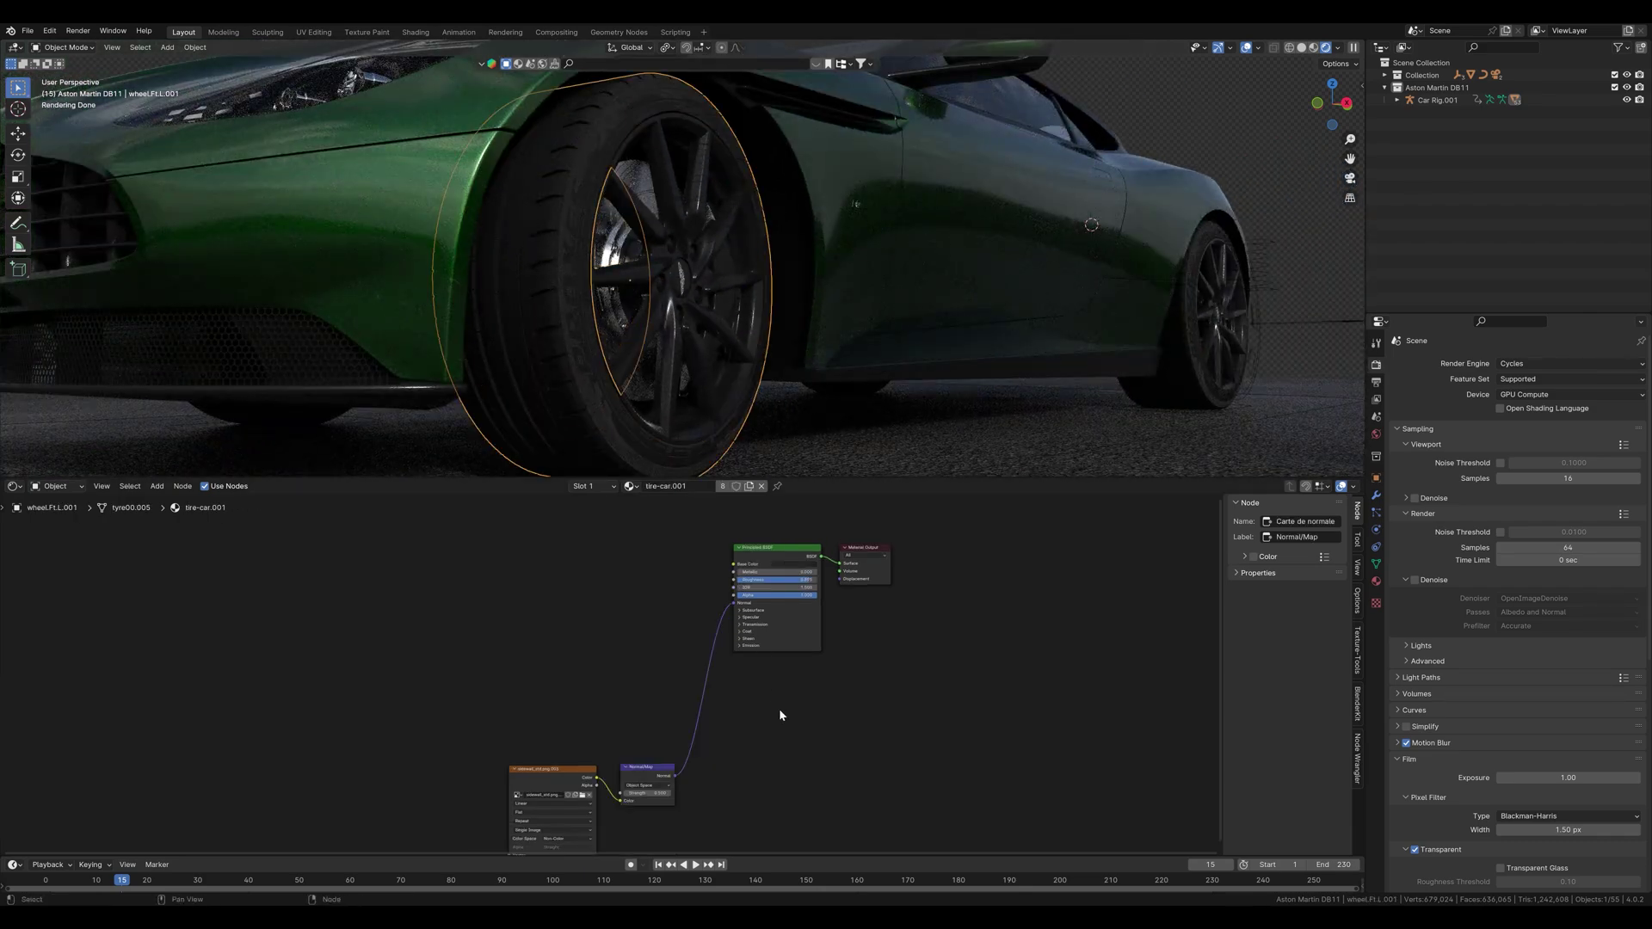
pyautogui.moveTo(778, 709); pyautogui.dragTo(808, 688, button='middle')
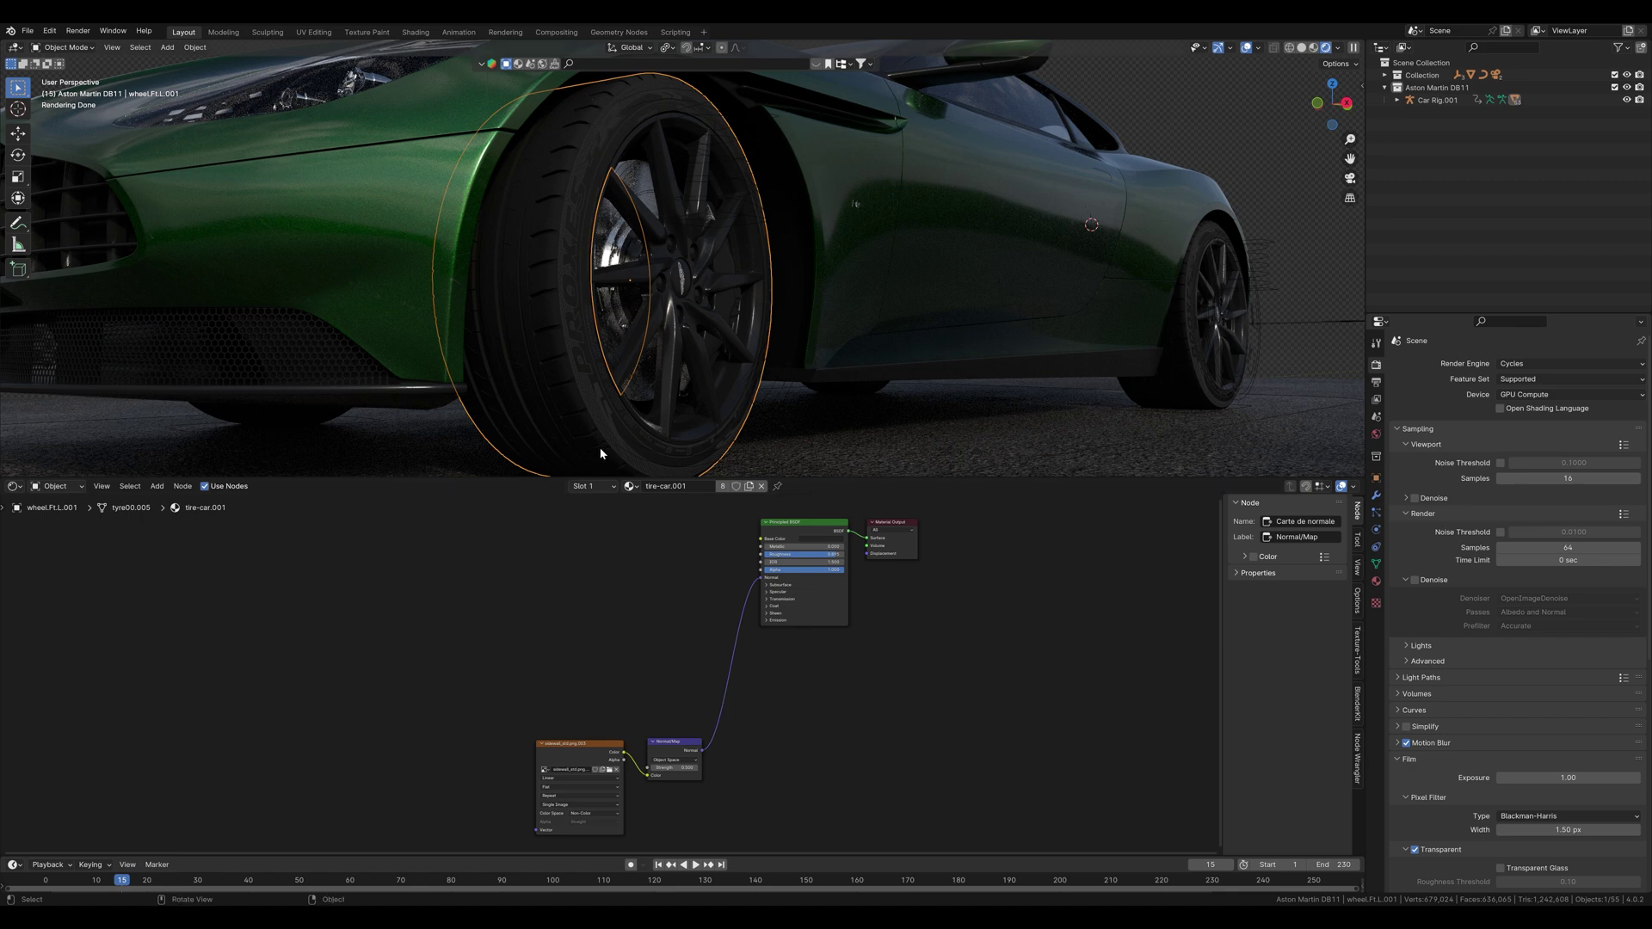
pyautogui.scroll(6, 637, 446)
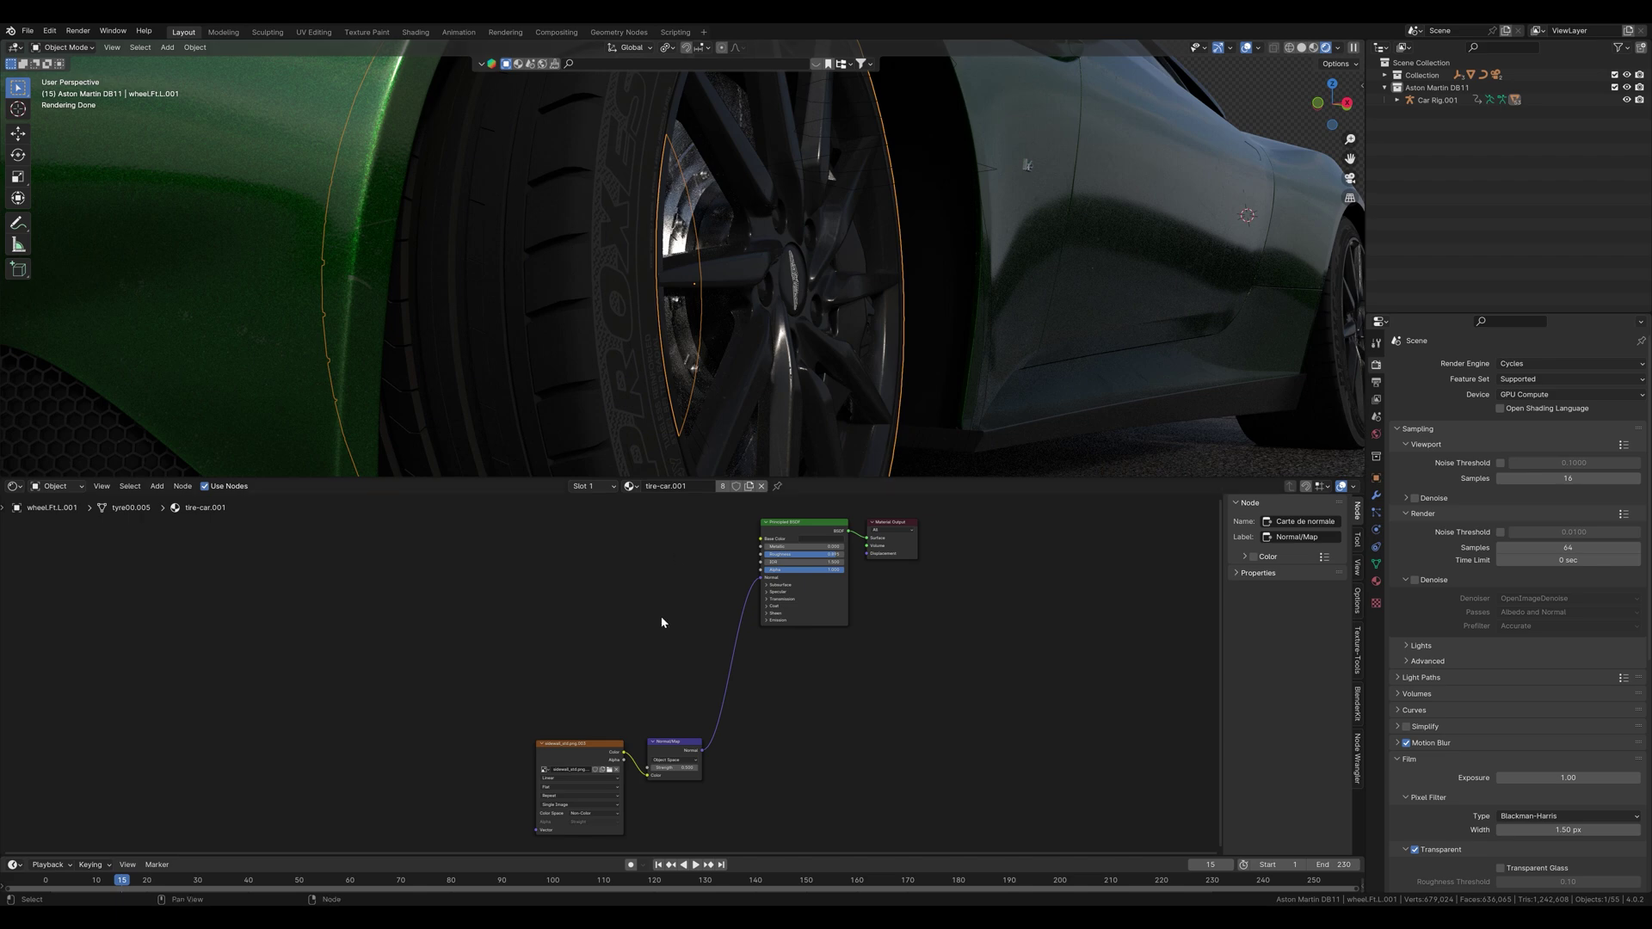
pyautogui.hotkey('shift', 'a')
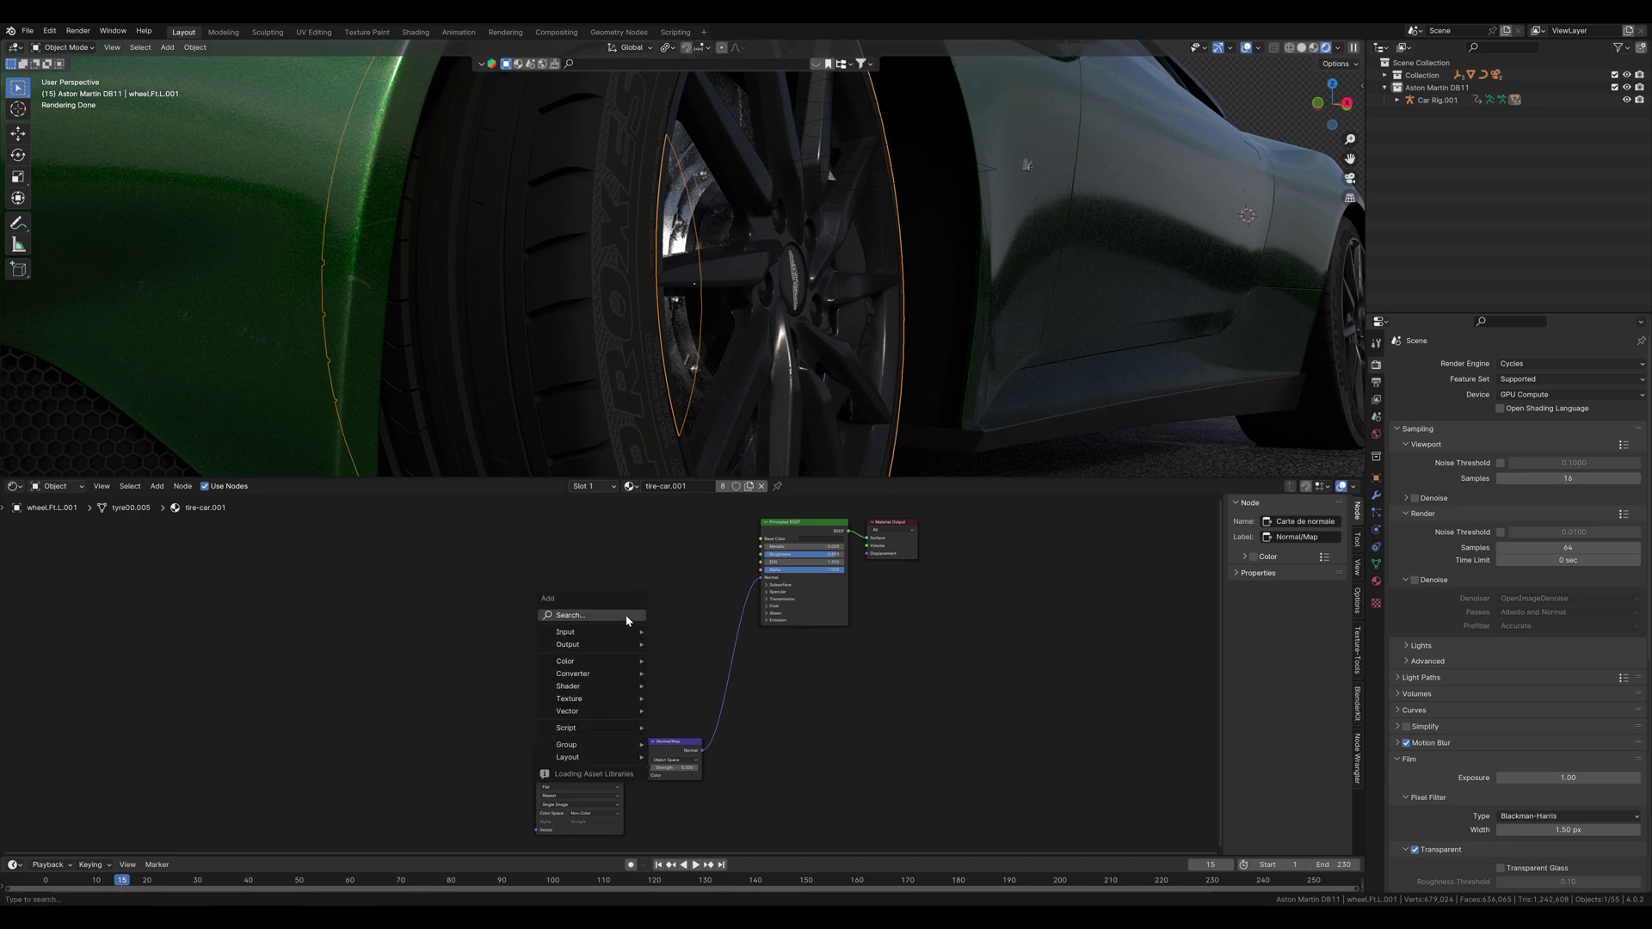
pyautogui.write('amb')
pyautogui.press('Return')
pyautogui.click(572, 520)
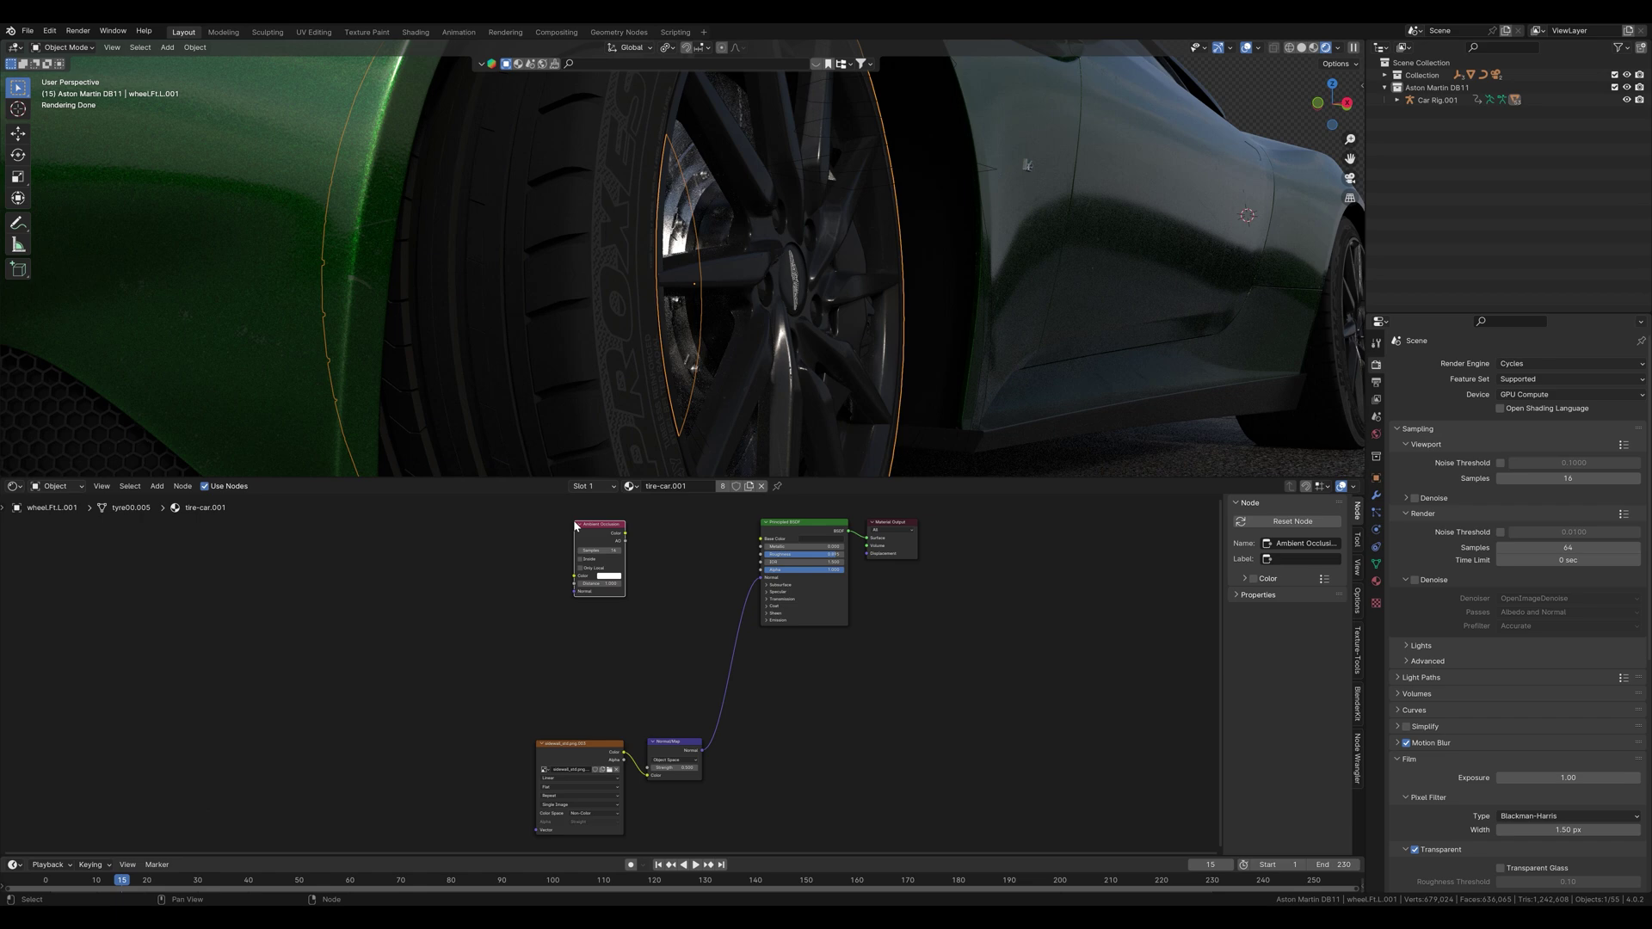
# Feed the Ambient Occlusion color into the Principled BSDF's Base Color, enable Only Local and set the distance to 0.440.
pyautogui.moveTo(625, 533); pyautogui.dragTo(760, 538)
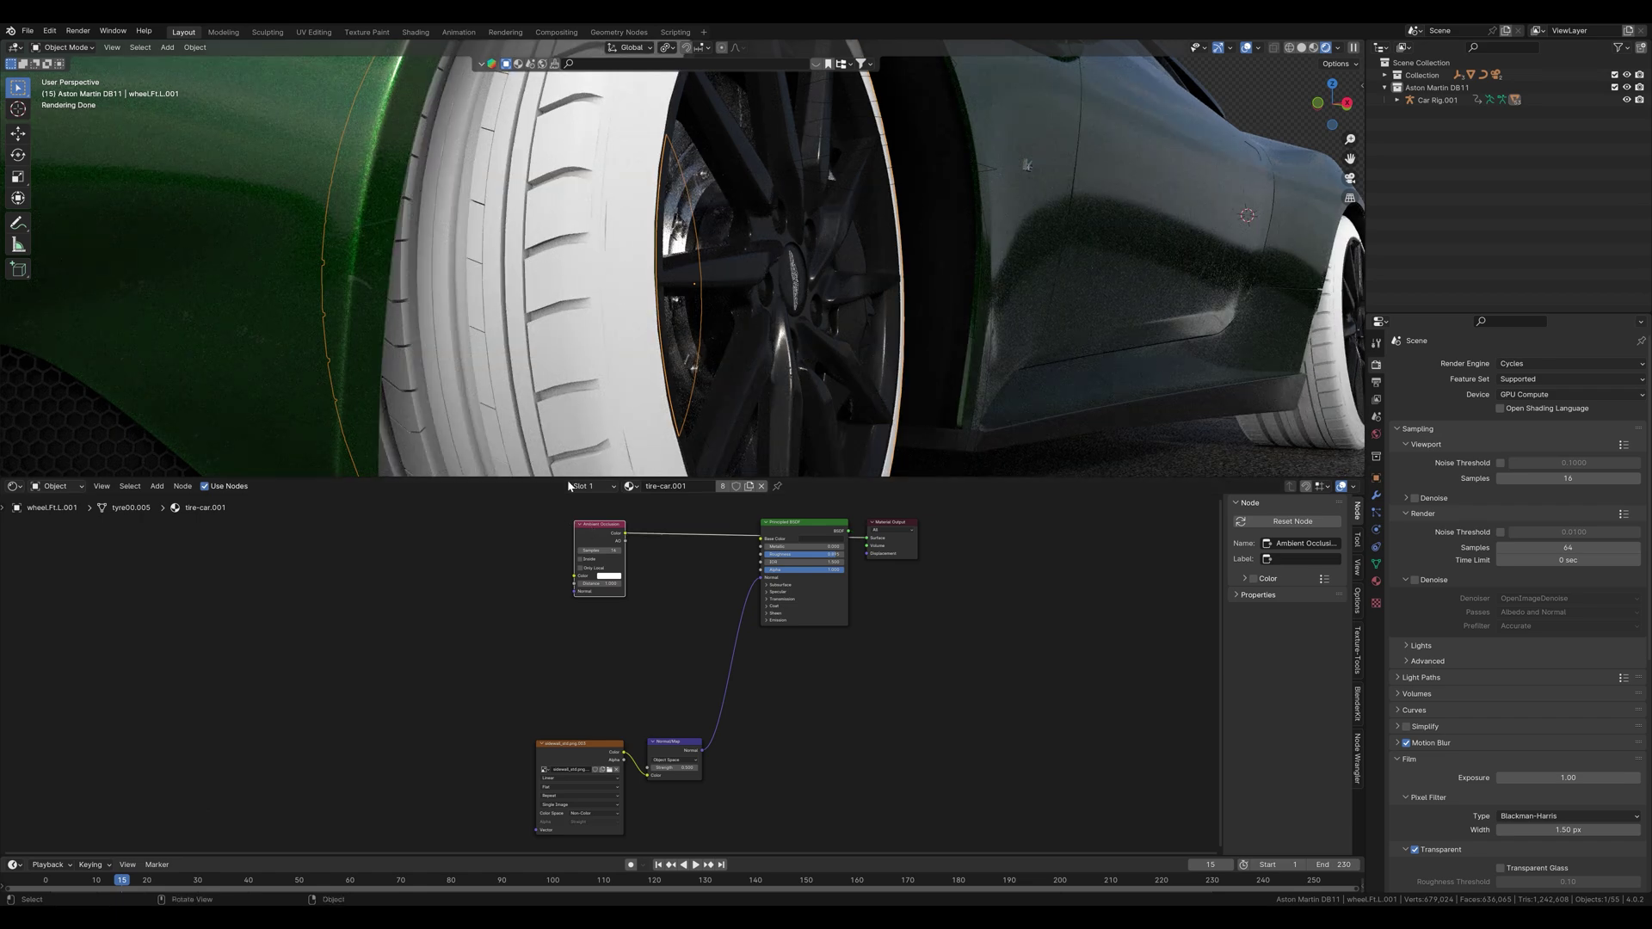
pyautogui.click(581, 567)
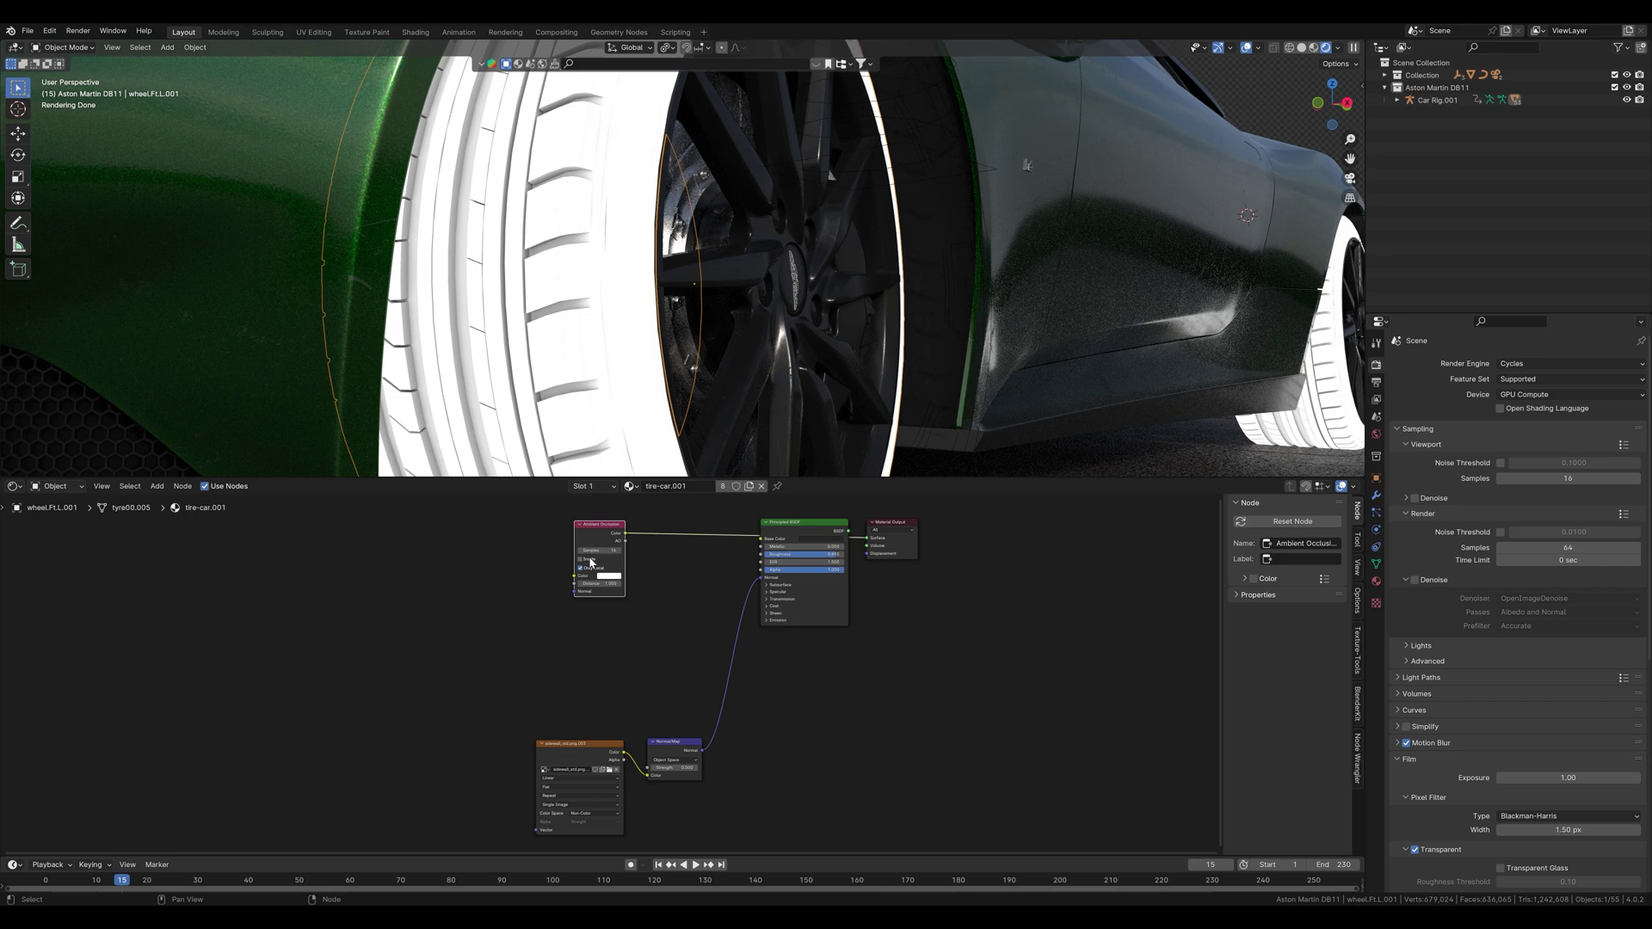
pyautogui.keyDown('shift'); pyautogui.moveTo(595, 583); pyautogui.dragTo(568, 584); pyautogui.keyUp('shift')
# Insert a Color Ramp between Ambient Occlusion and the Principled BSDF and set its black stop to position 0.725.
pyautogui.hotkey('shift', 'a')
pyautogui.write('colo')
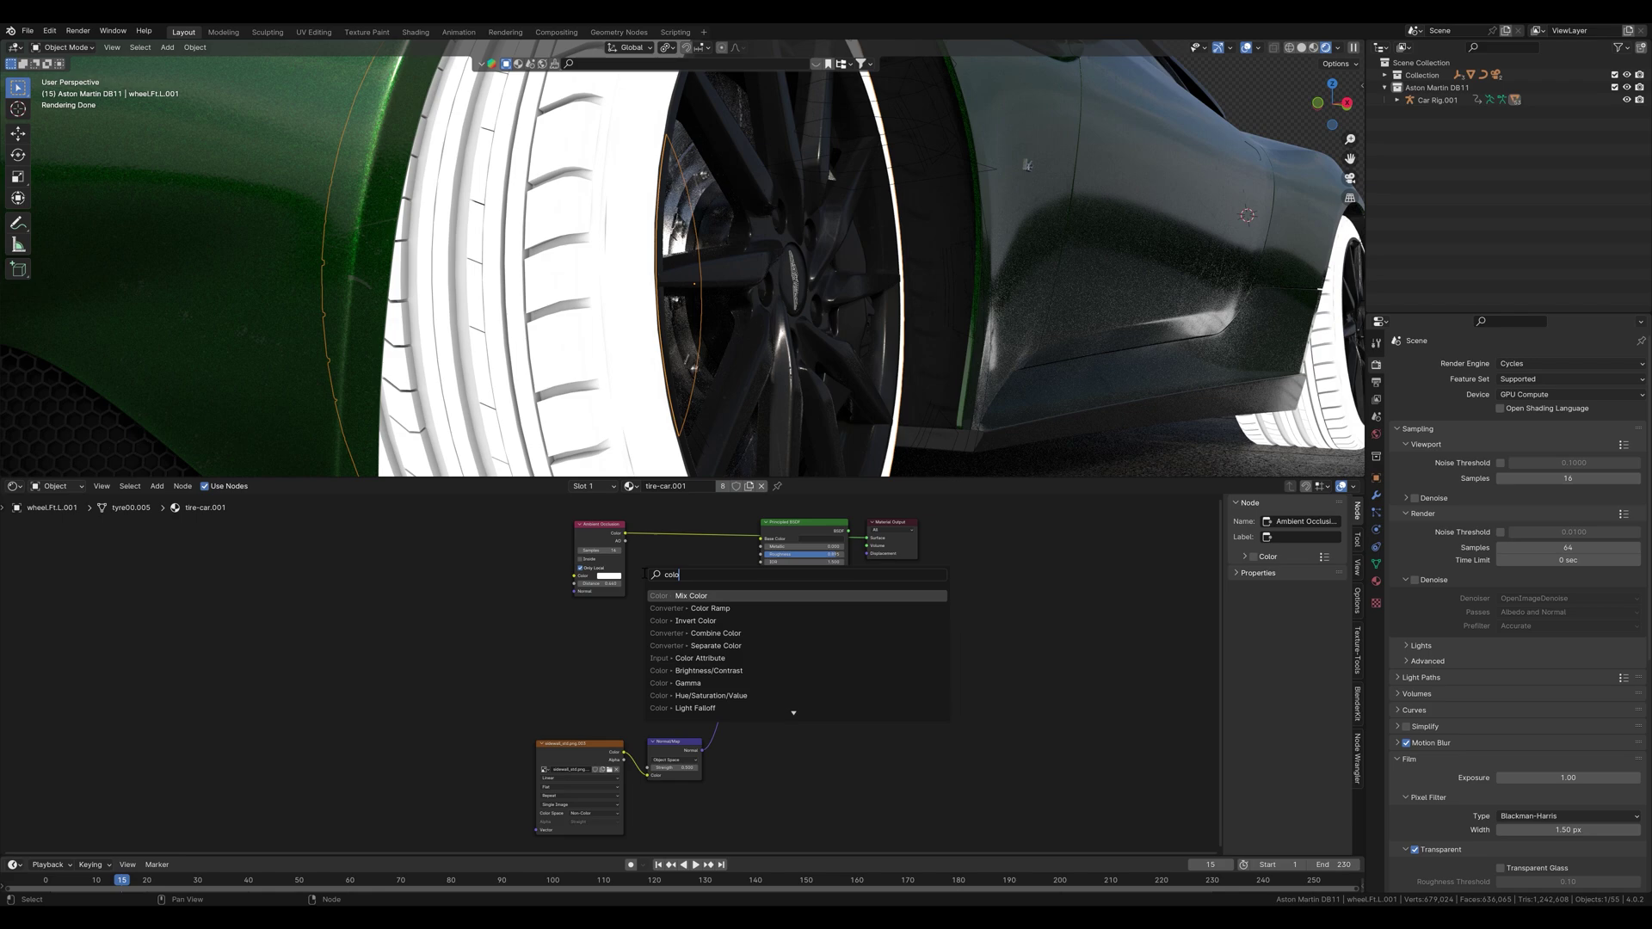
pyautogui.click(709, 608)
pyautogui.click(656, 633)
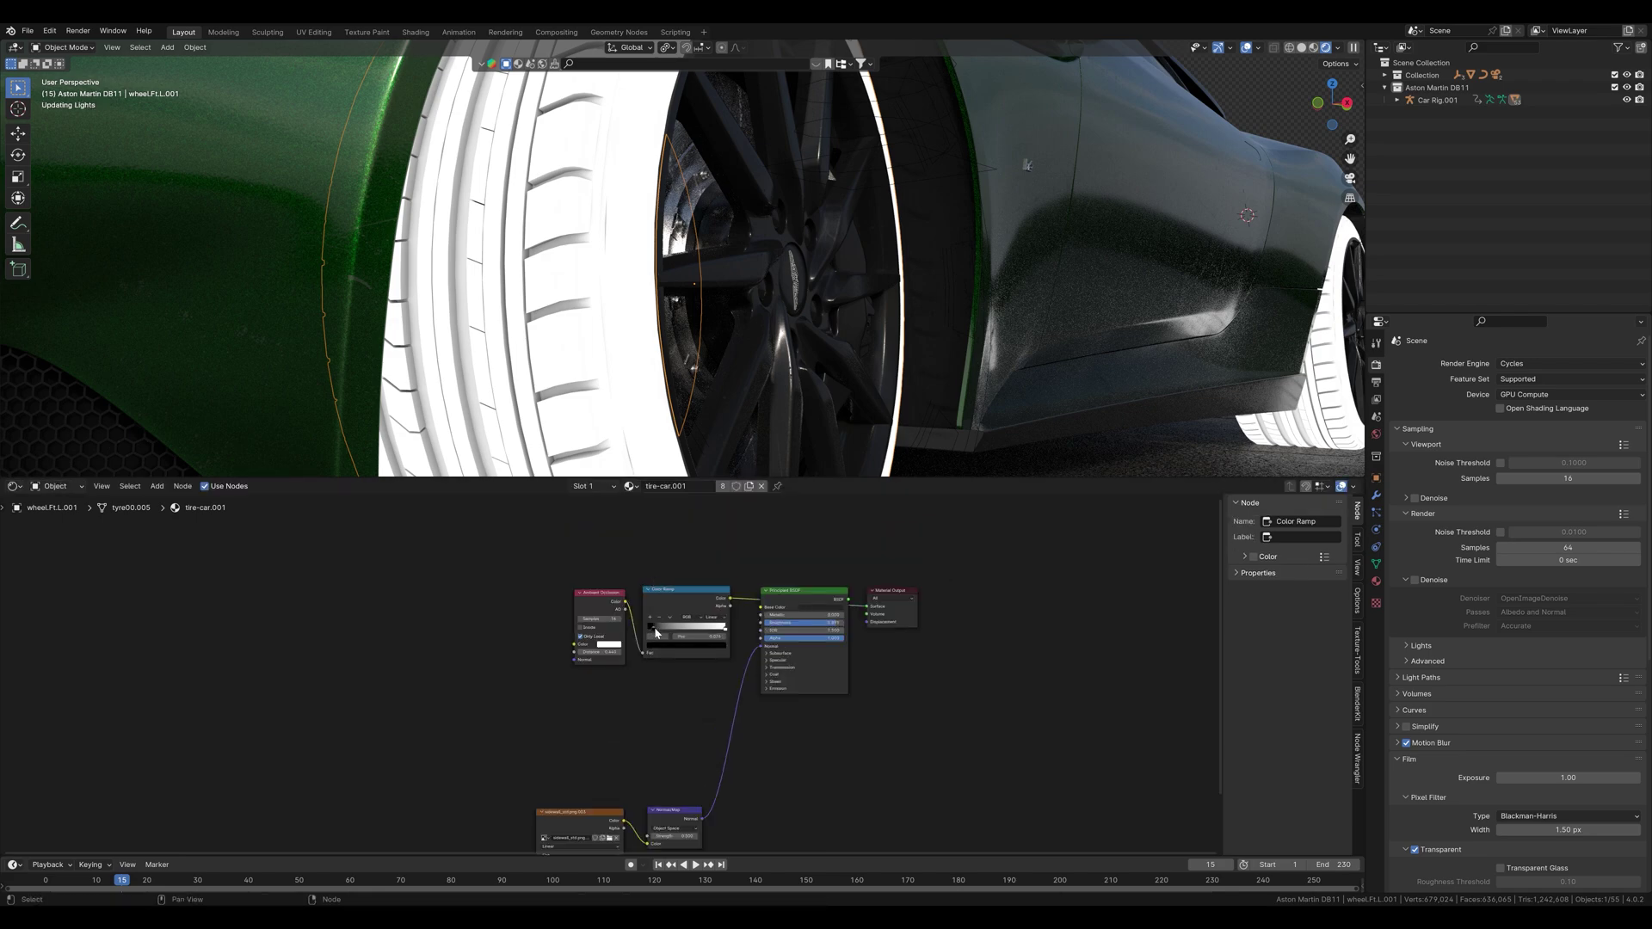
pyautogui.moveTo(655, 633); pyautogui.dragTo(702, 633)
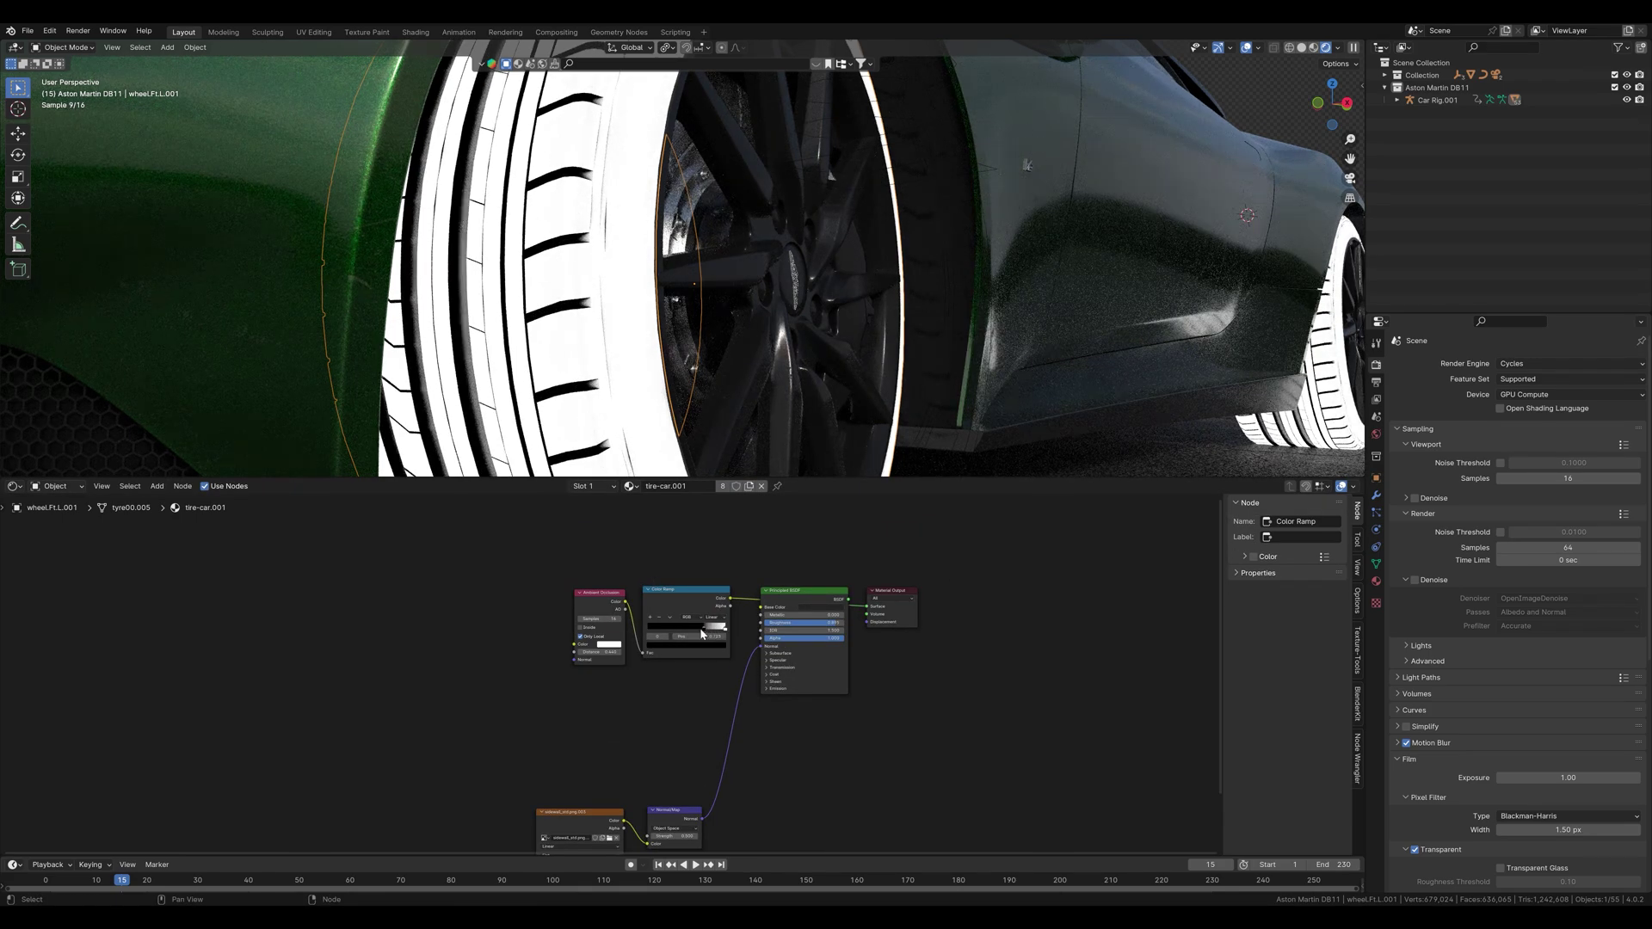
# Move the Ambient Occlusion node and its Color Ramp together, away from the Principled BSDF.
pyautogui.moveTo(560, 539); pyautogui.dragTo(664, 611)
pyautogui.press('g')
pyautogui.click(583, 579)
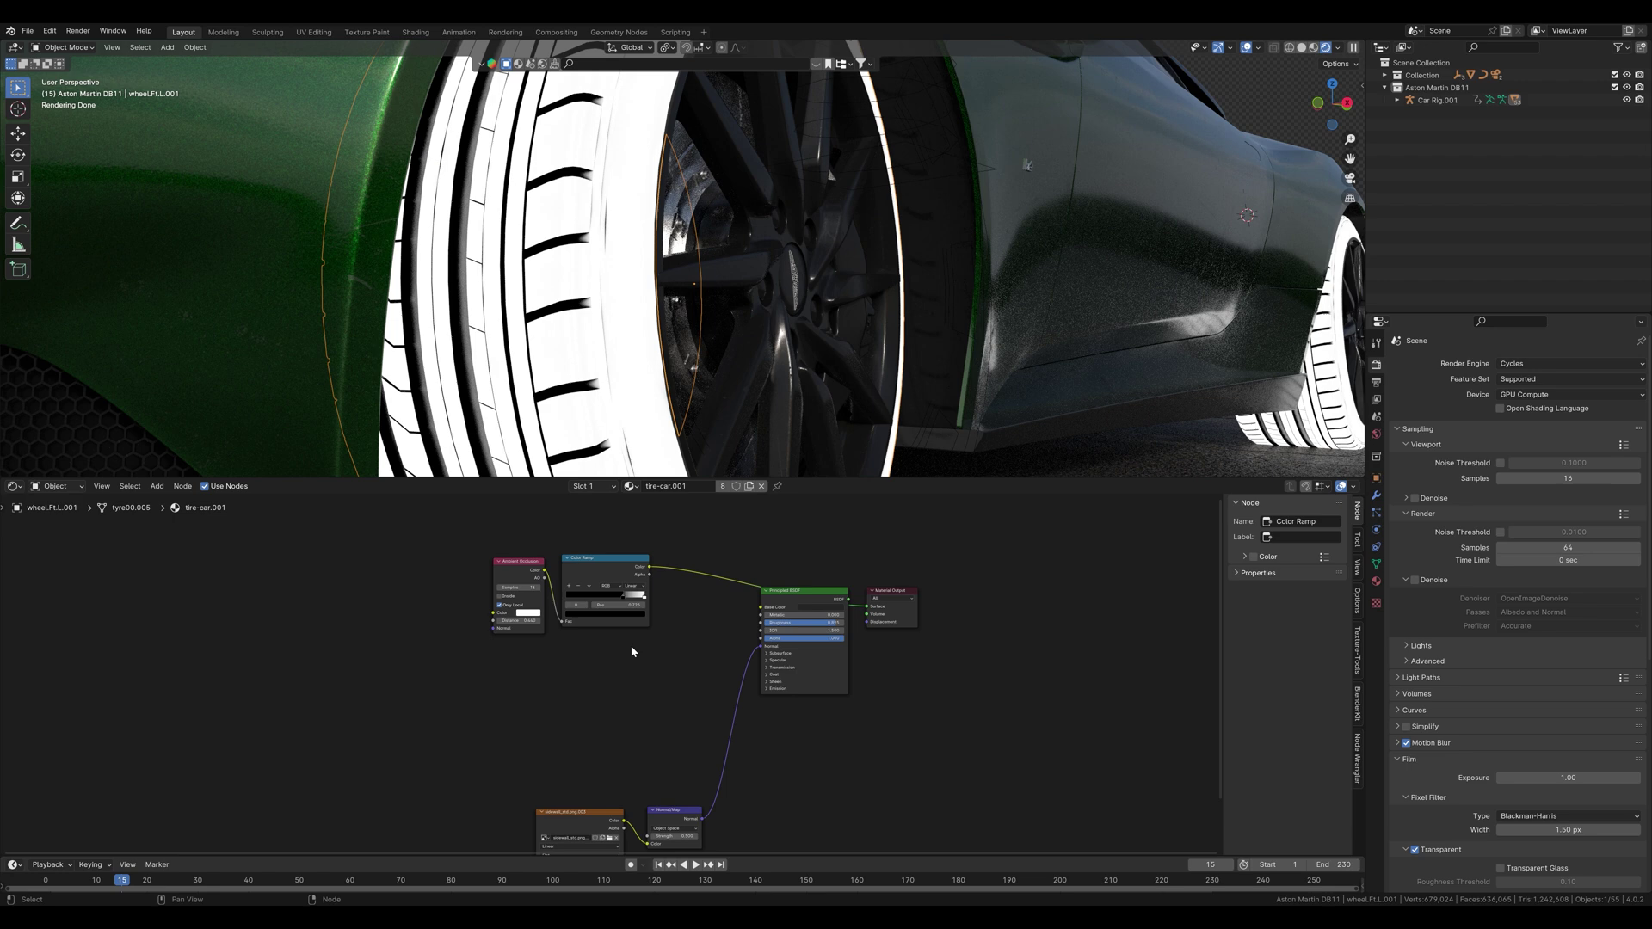
# Add a Gradient Texture node below the Ambient Occlusion node.
pyautogui.hotkey('shift', 'a')
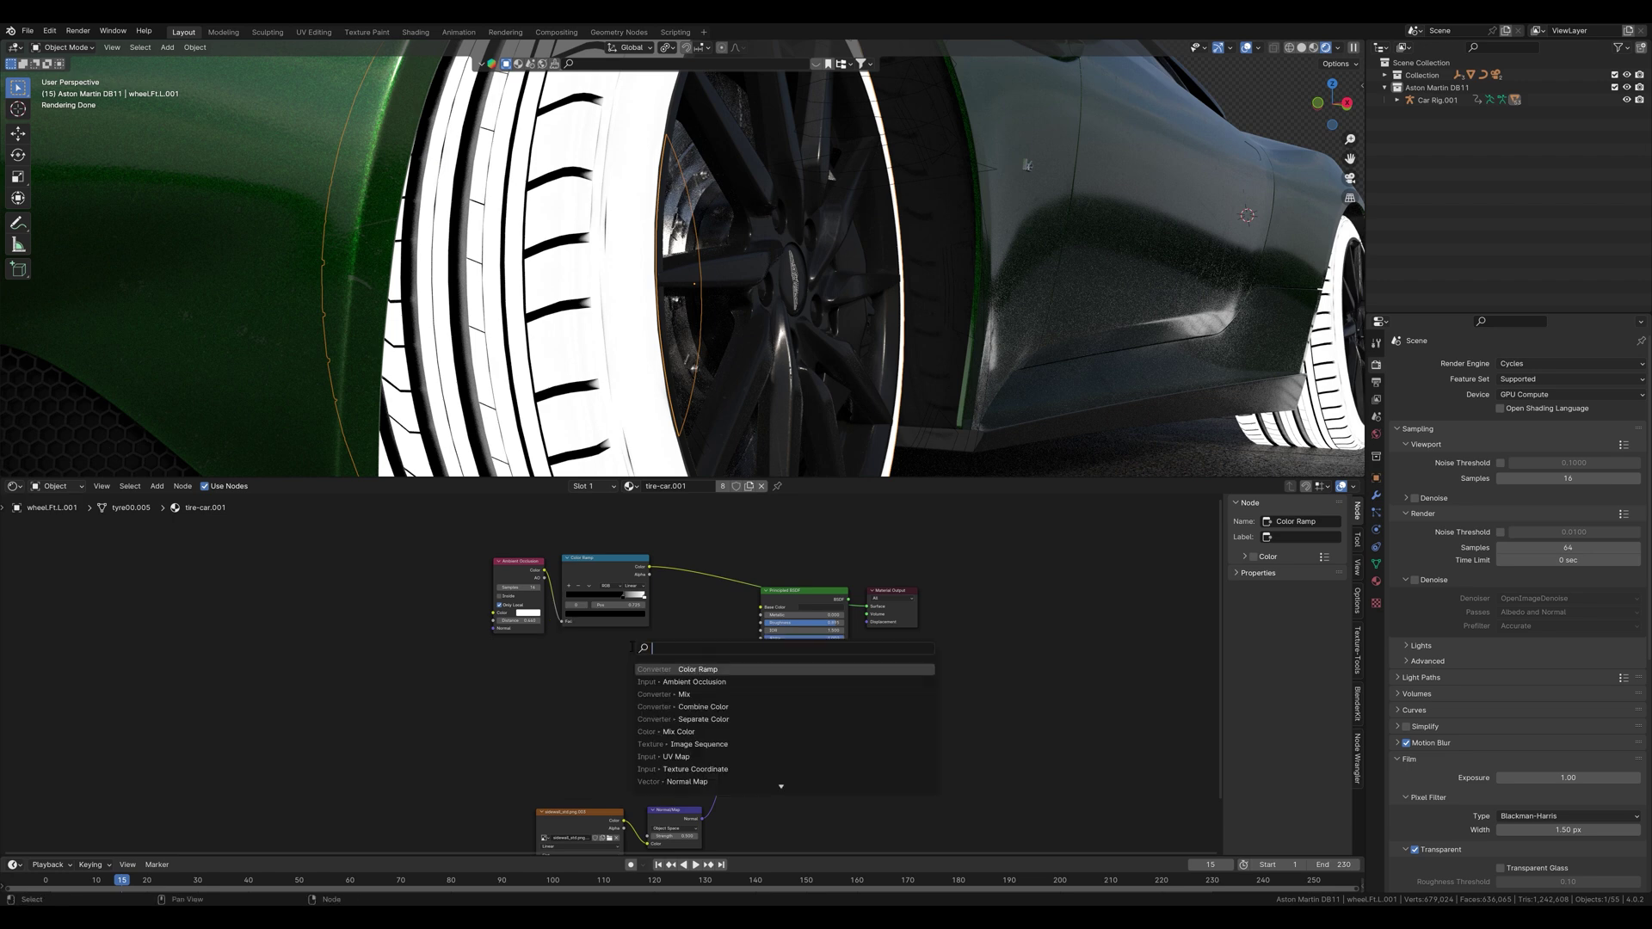
pyautogui.write('gradient')
pyautogui.press('Return')
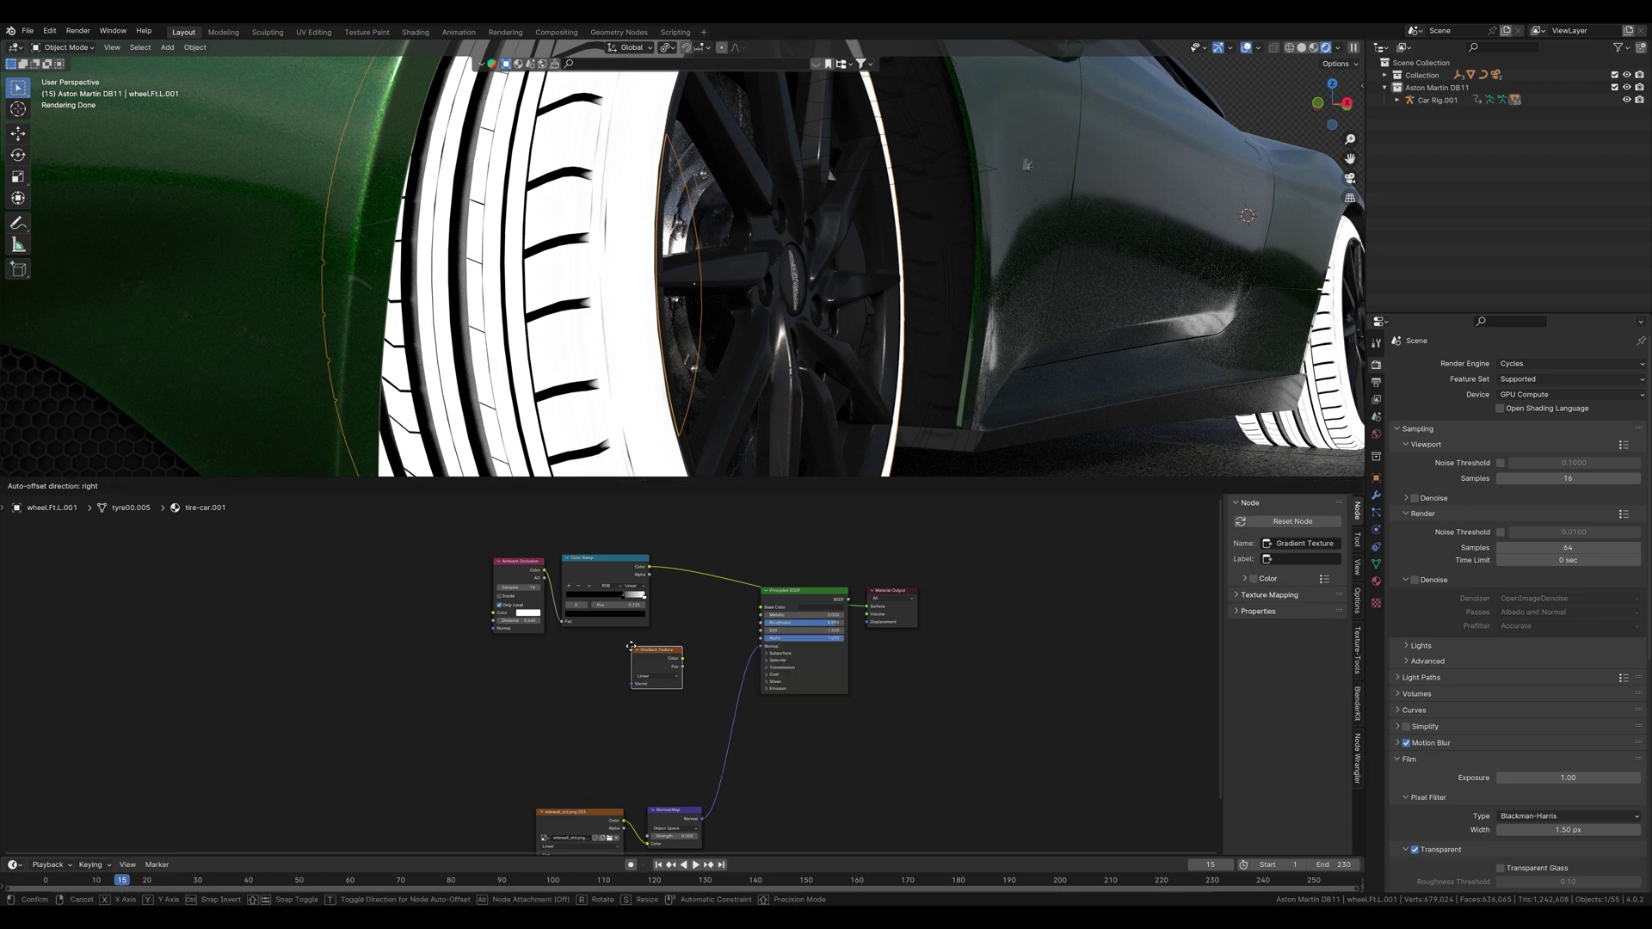
pyautogui.click(487, 673)
# Add a second Color Ramp beside the Gradient Texture and connect the gradient's Color to its Fac input.
pyautogui.hotkey('shift', 'a')
pyautogui.write('colo')
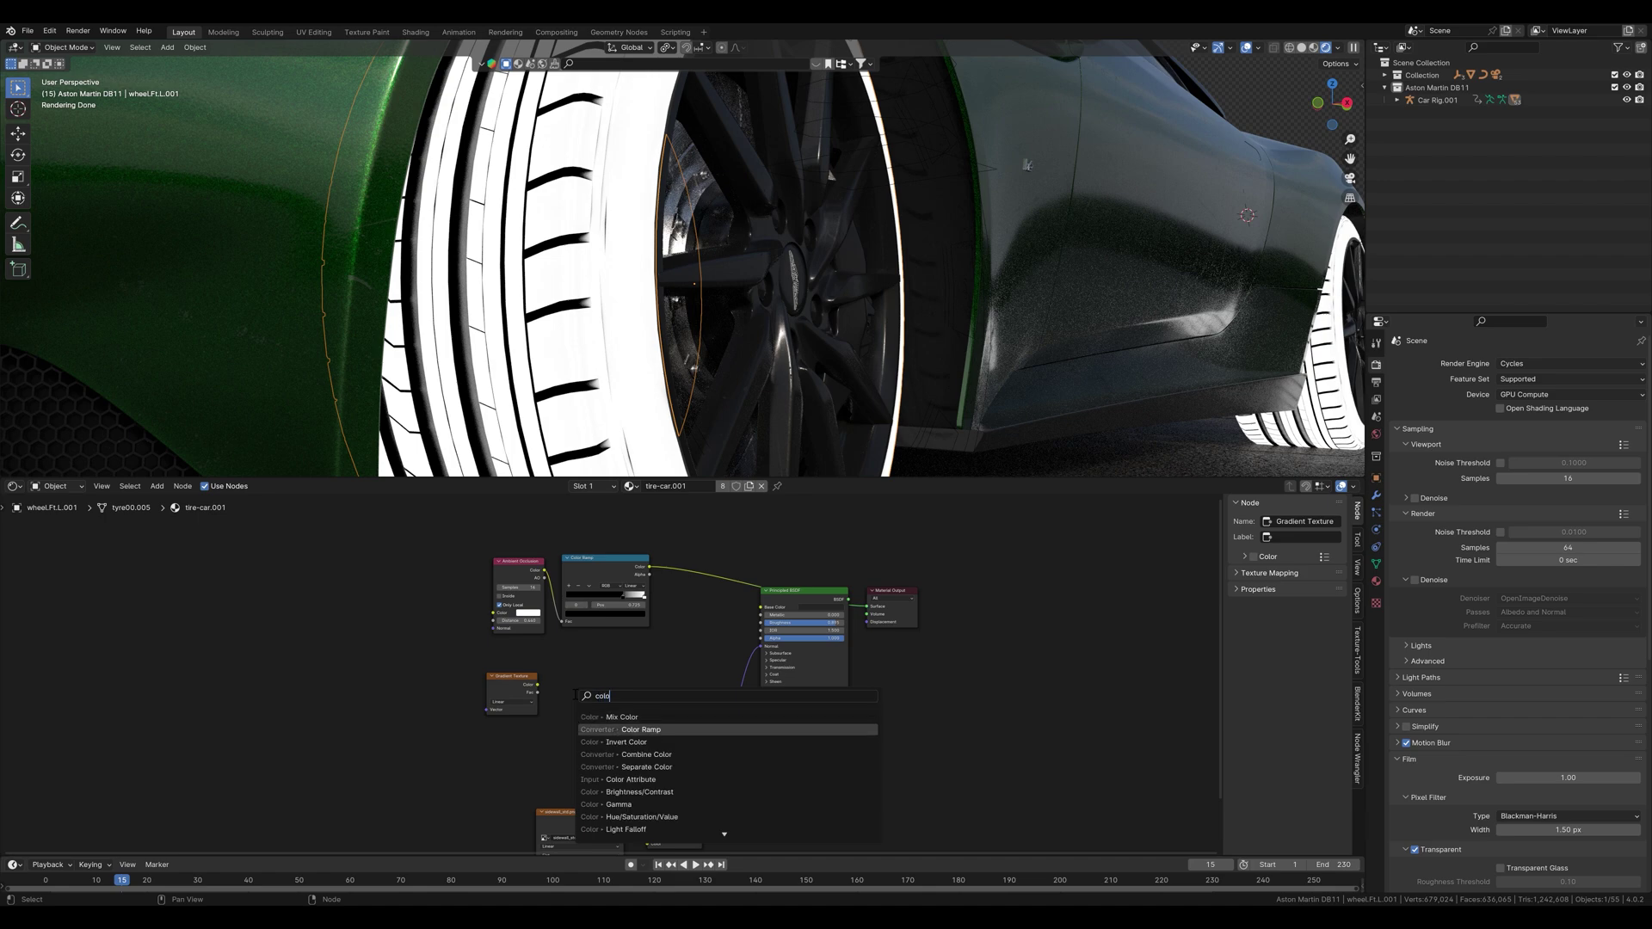
pyautogui.press('Return')
pyautogui.click(561, 679)
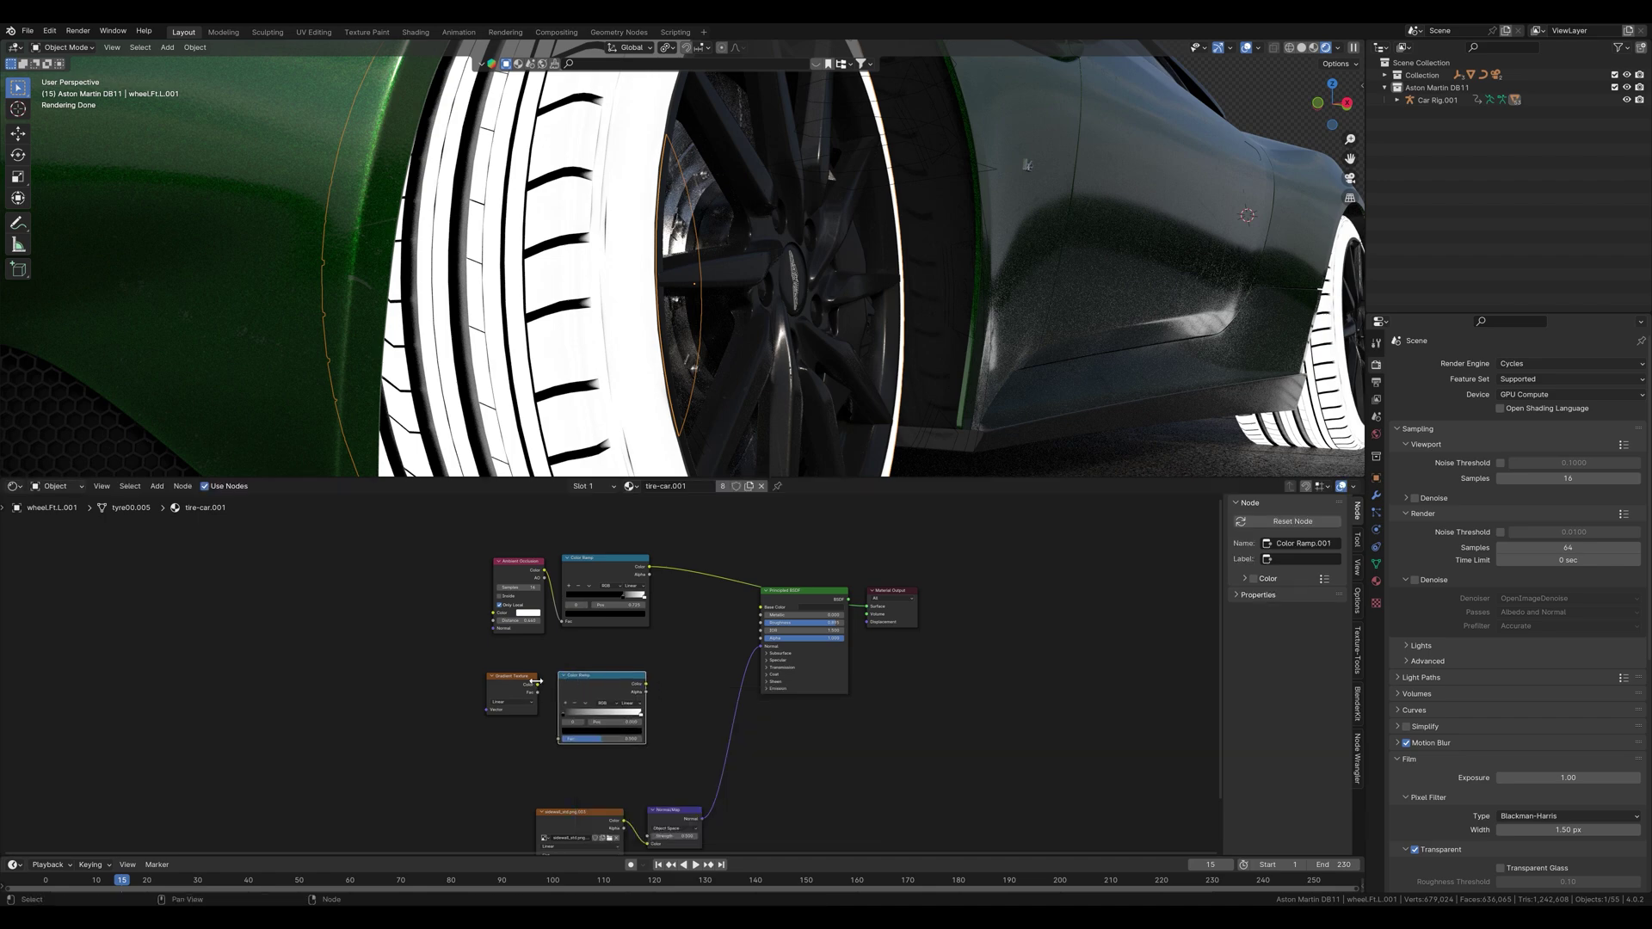
pyautogui.moveTo(537, 684); pyautogui.dragTo(561, 738)
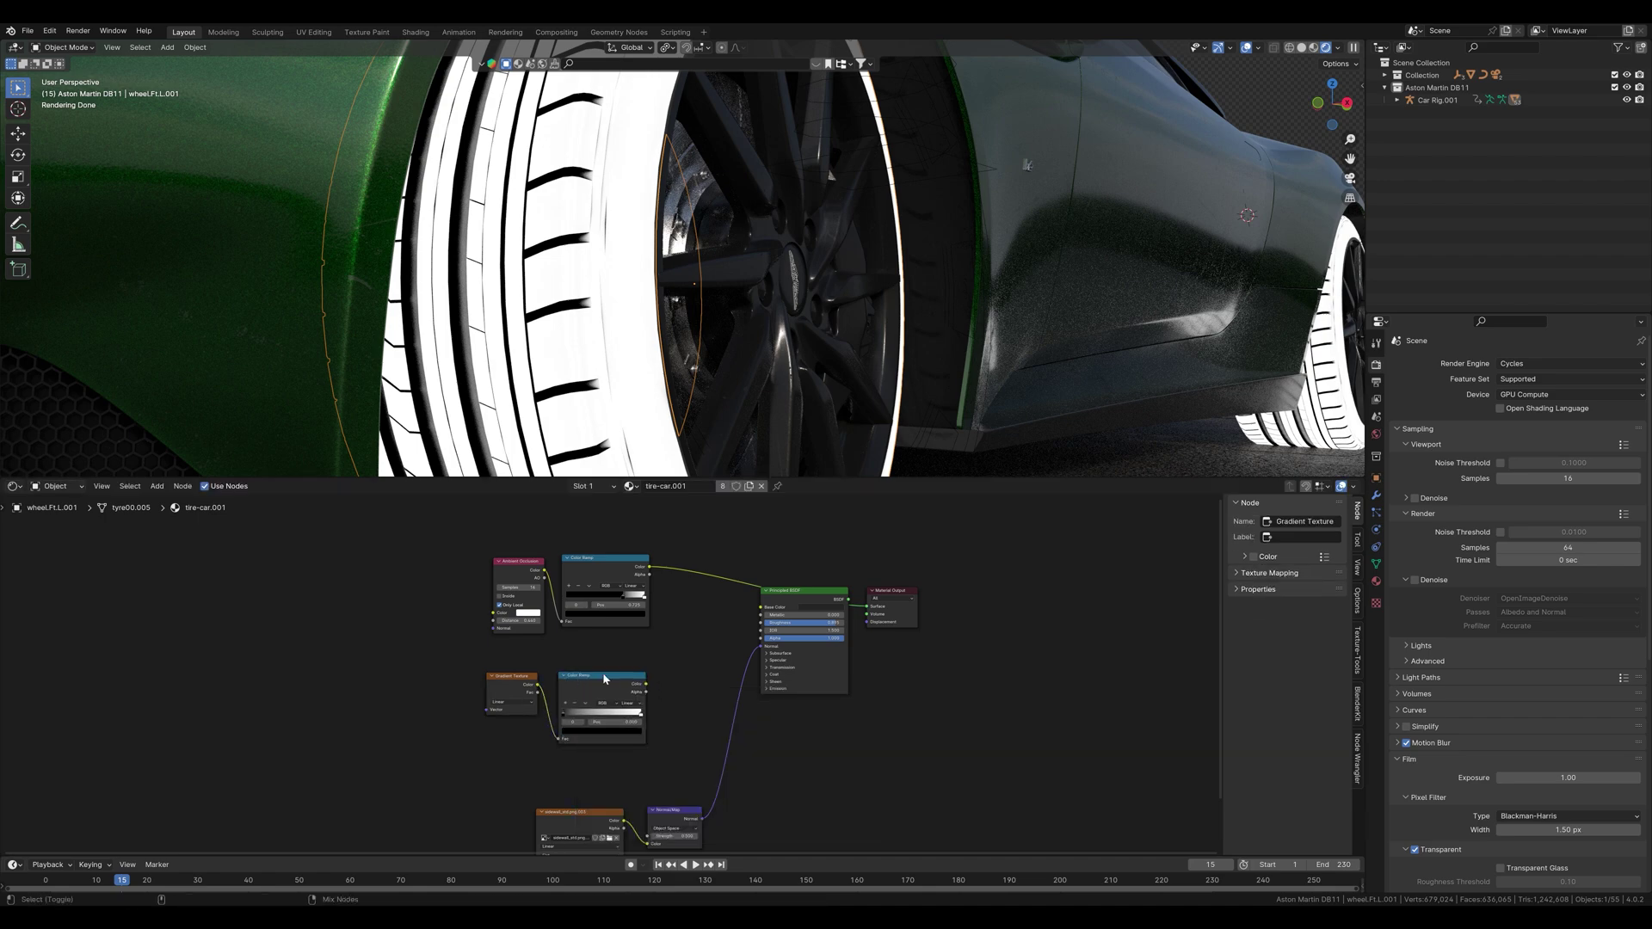
# Preview the gradient's Color Ramp directly on the tyres by routing it to the Material Output.
pyautogui.keyDown('ctrl'); pyautogui.keyDown('shift'); pyautogui.click(603, 679); pyautogui.keyUp('shift'); pyautogui.keyUp('ctrl')
pyautogui.scroll(-3, 762, 323)
pyautogui.moveTo(761, 323); pyautogui.dragTo(774, 323, button='middle')
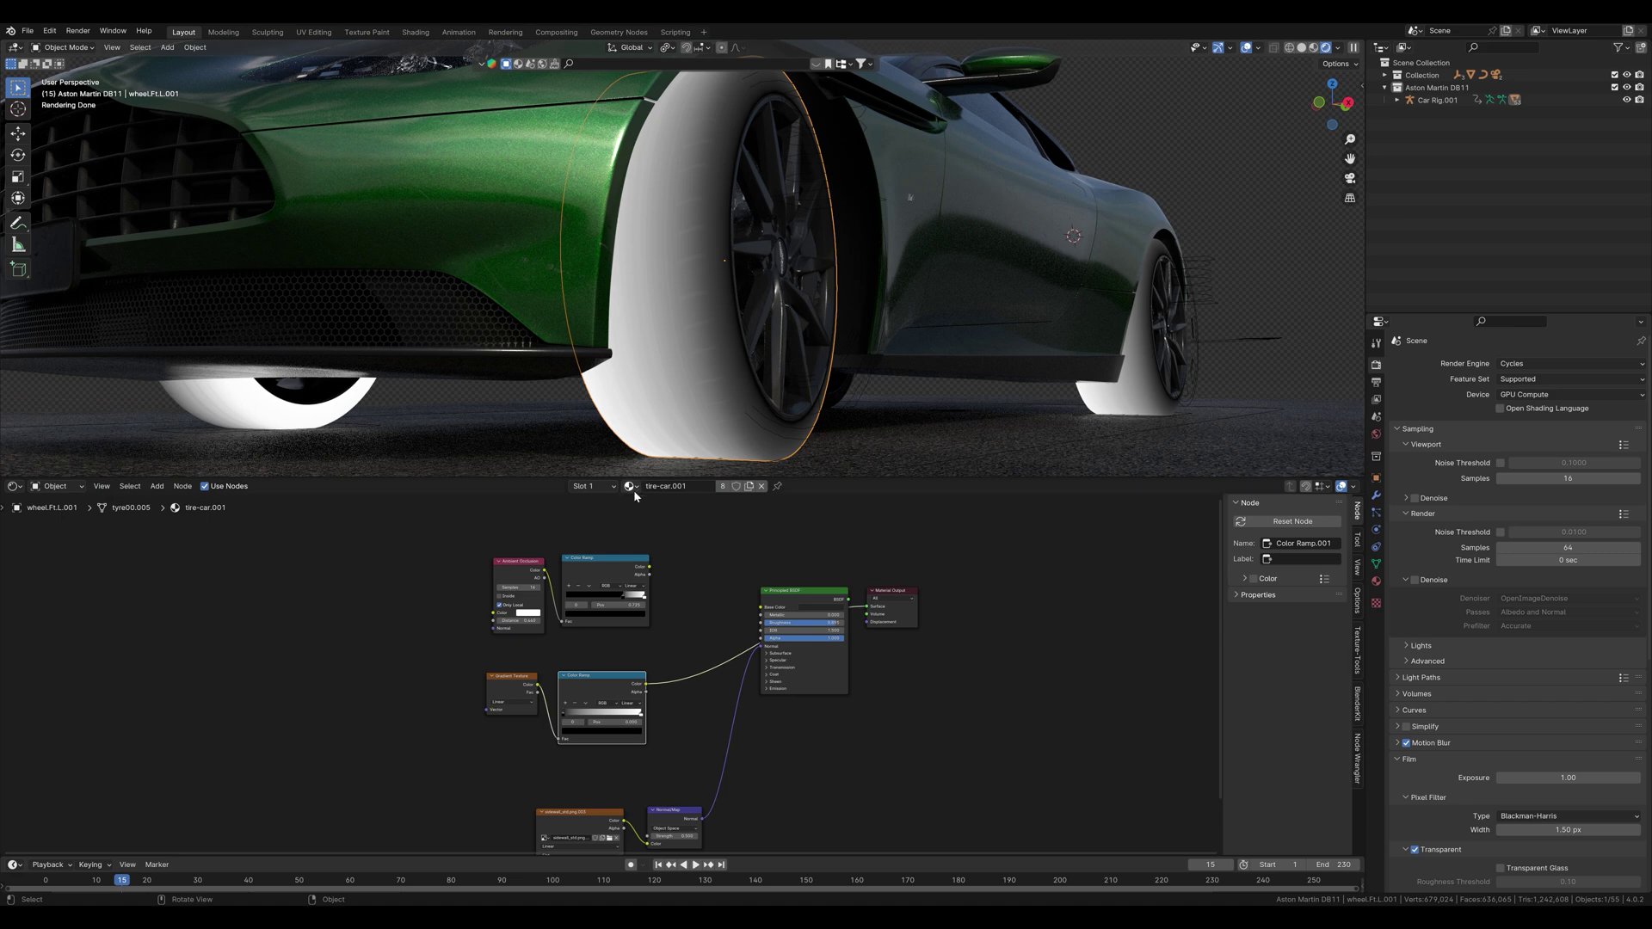
# Shape the gradient's Color Ramp with a white stop near the middle and black stops at both ends.
pyautogui.moveTo(645, 719); pyautogui.dragTo(602, 713)
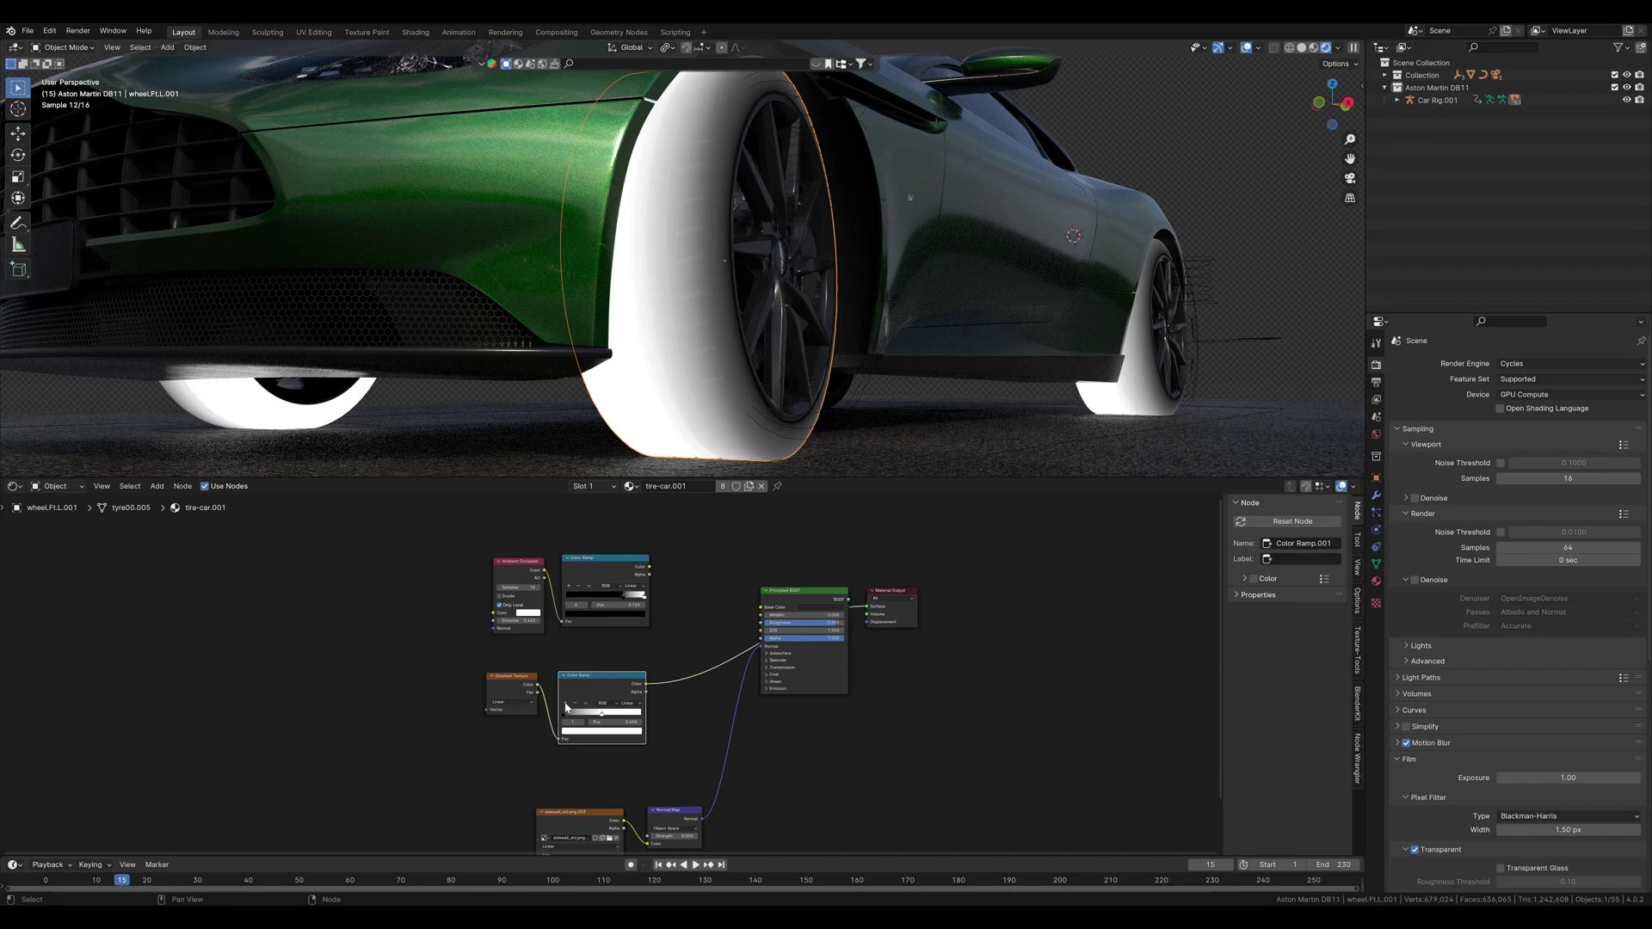
pyautogui.scroll(3, 602, 713)
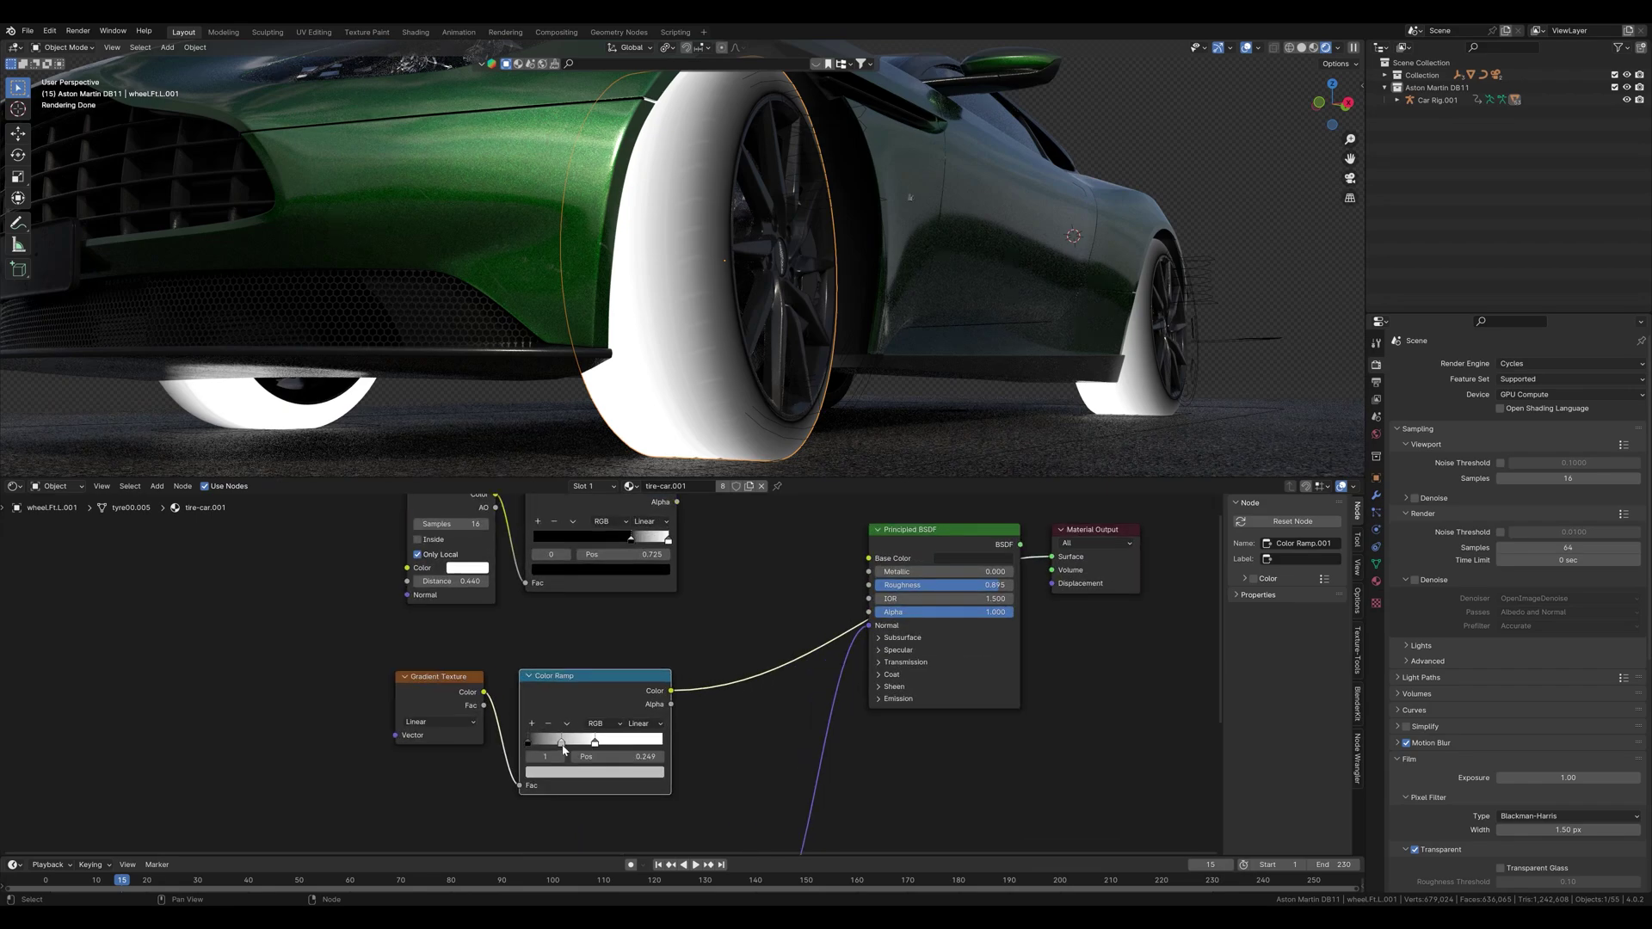
pyautogui.moveTo(563, 745); pyautogui.dragTo(599, 737)
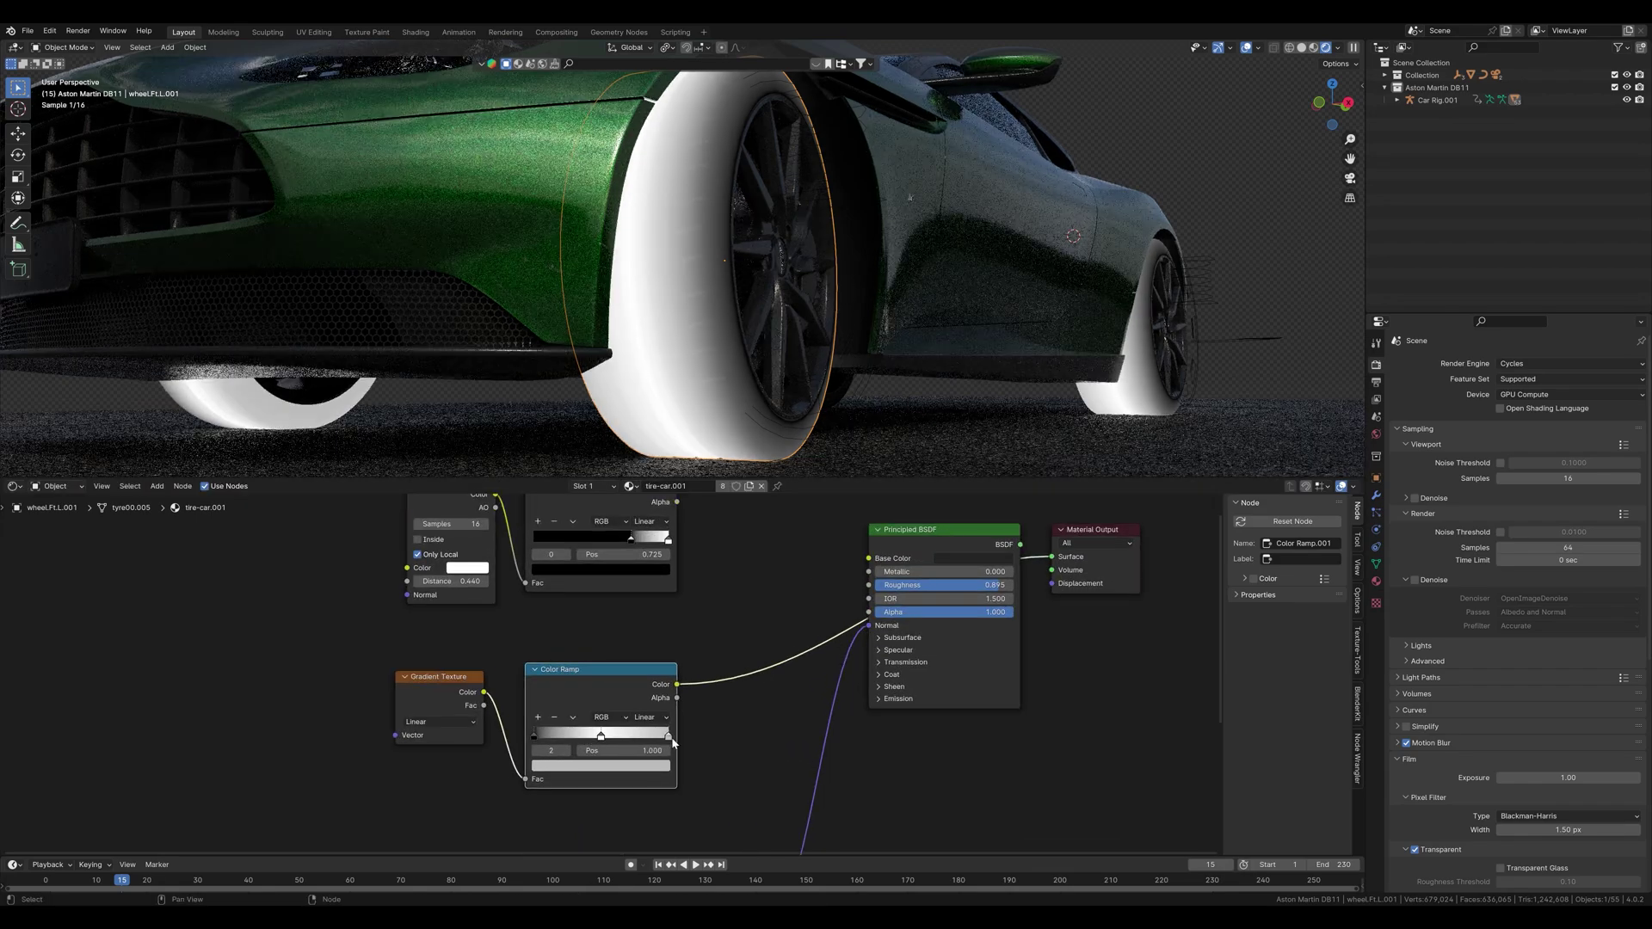
pyautogui.click(600, 765)
pyautogui.moveTo(657, 593); pyautogui.dragTo(659, 688)
pyautogui.moveTo(767, 303); pyautogui.dragTo(885, 393, button='middle')
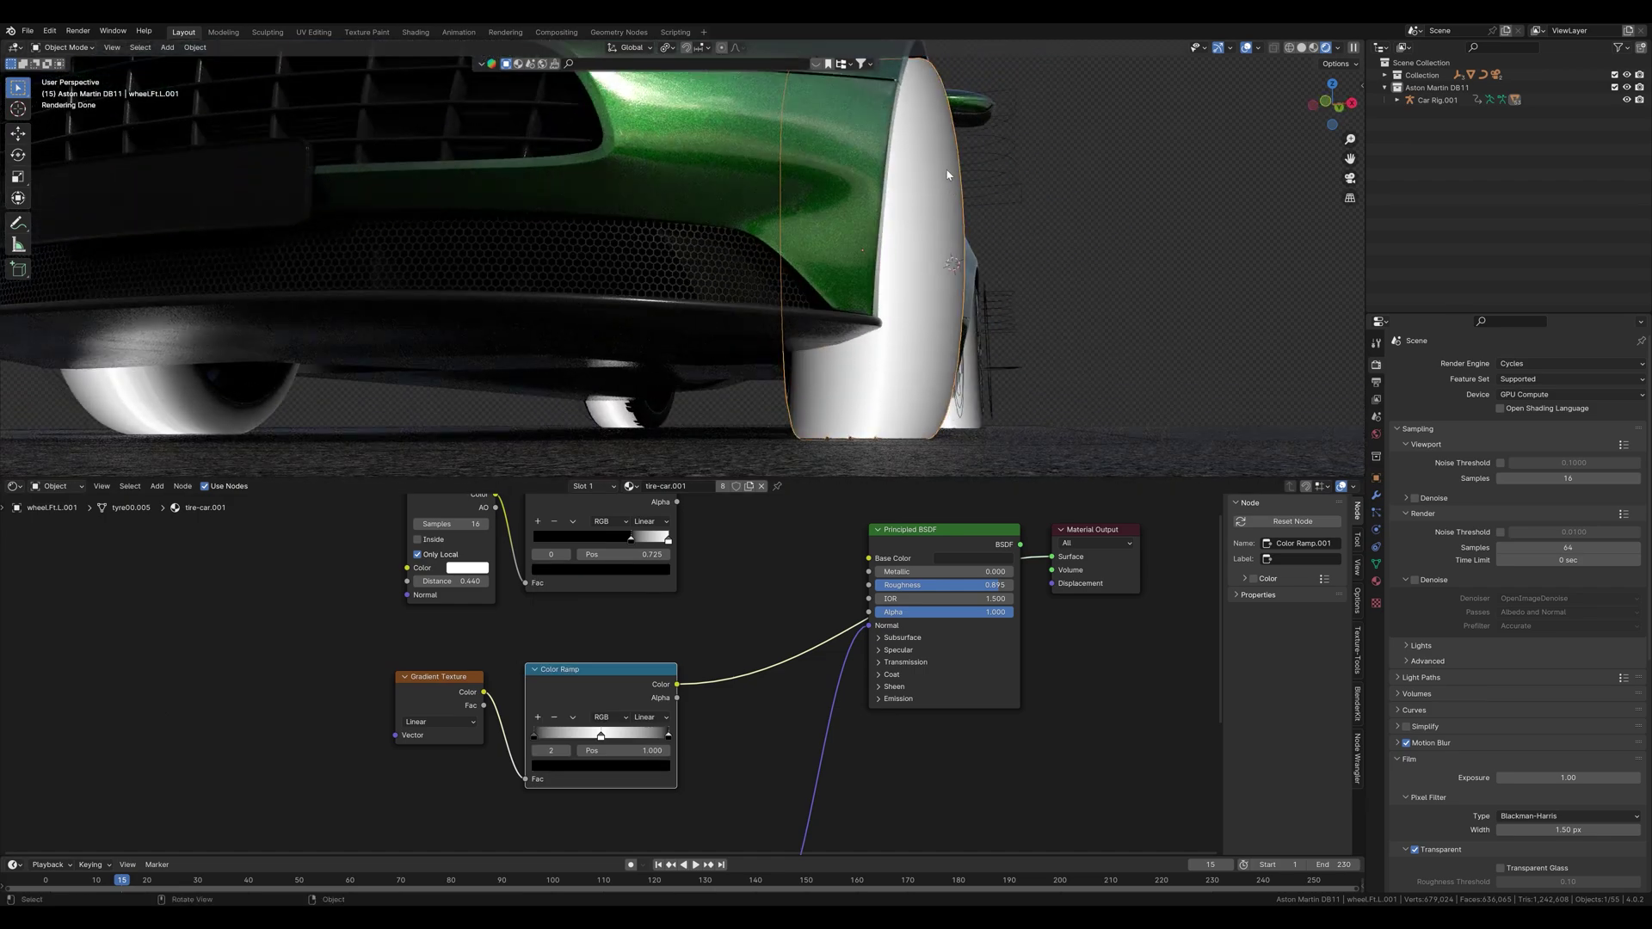
# Add a Mix node between the Color Ramps and the Principled BSDF and set its data type to Color.
pyautogui.moveTo(768, 599); pyautogui.dragTo(751, 644, button='middle')
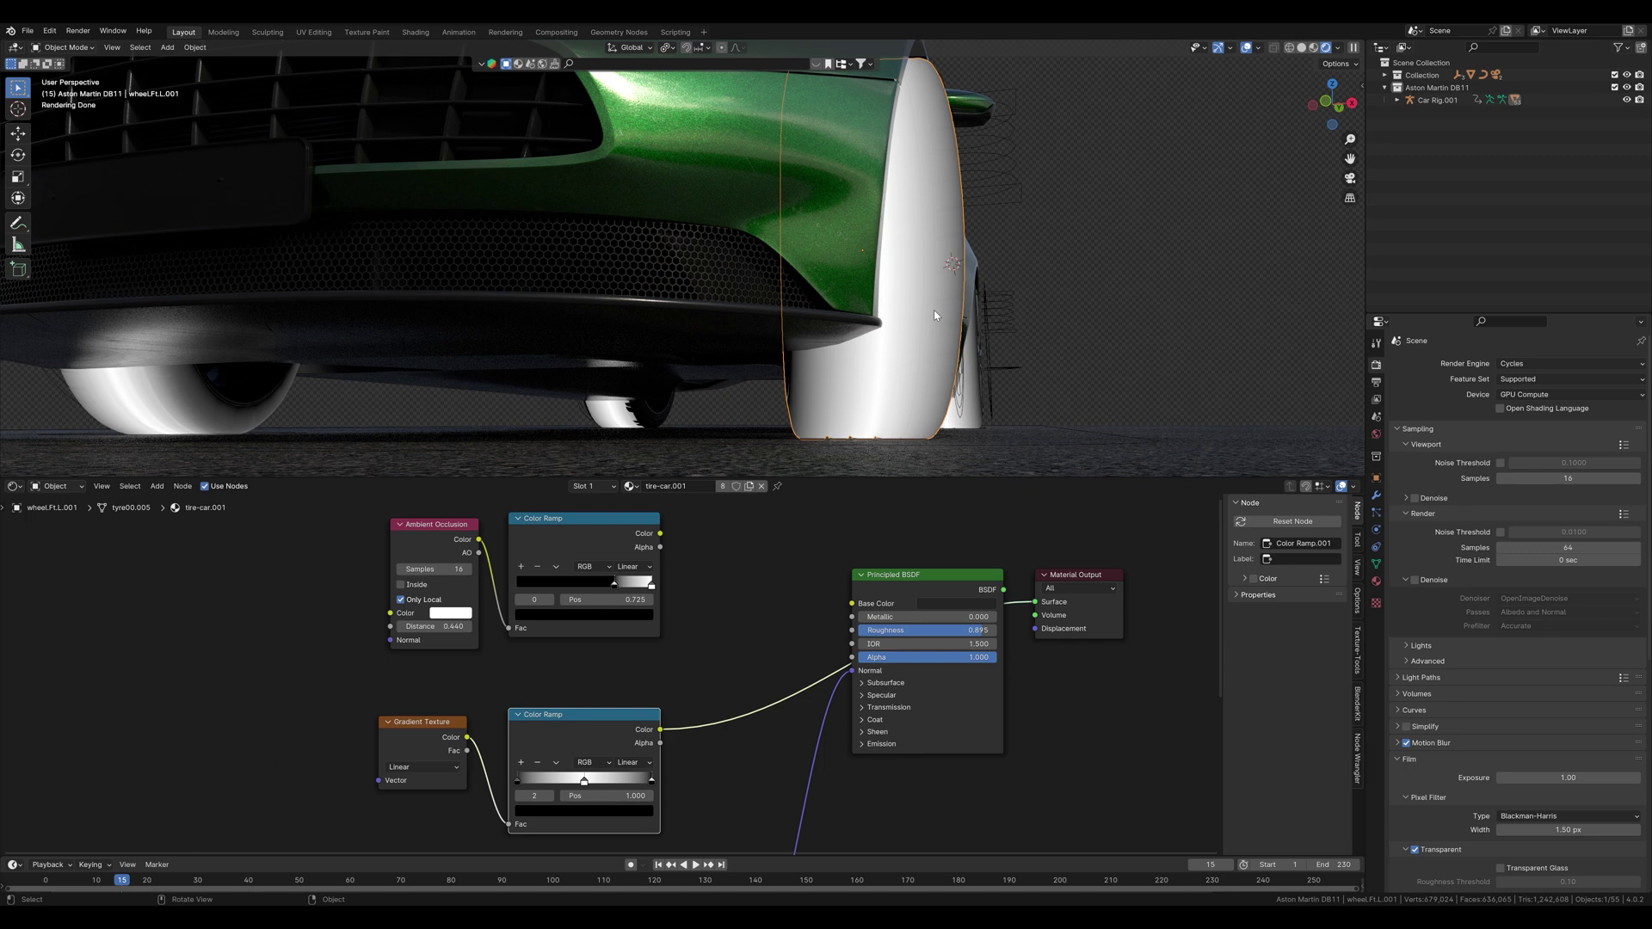
pyautogui.hotkey('shift', 'a')
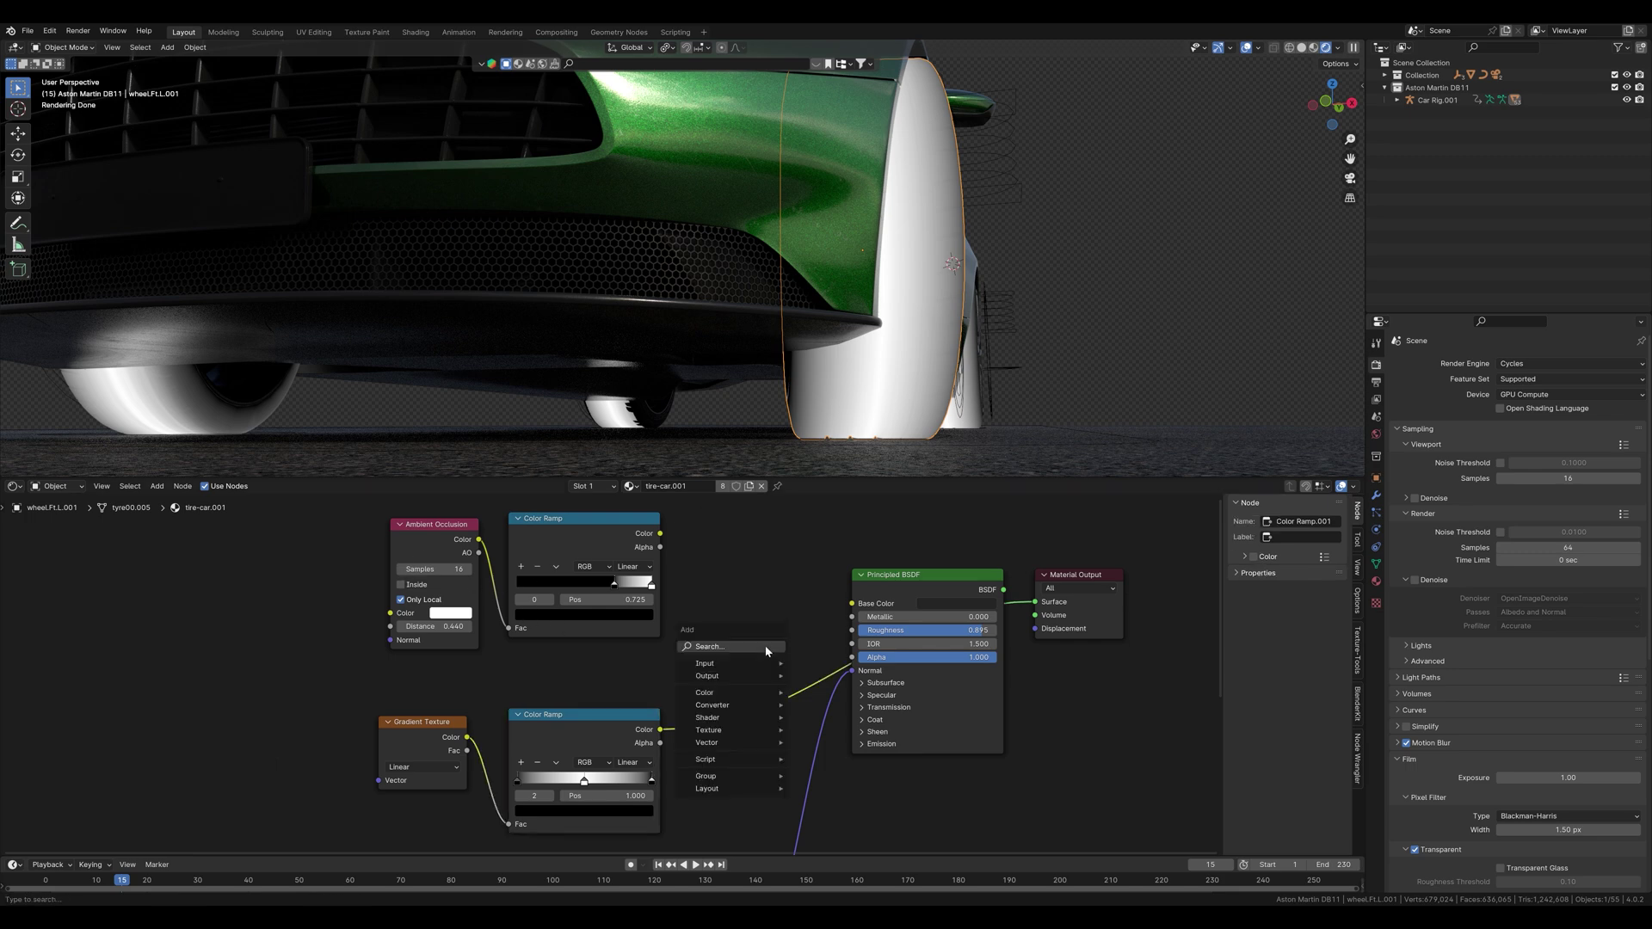
pyautogui.write('mx')
pyautogui.press('Return')
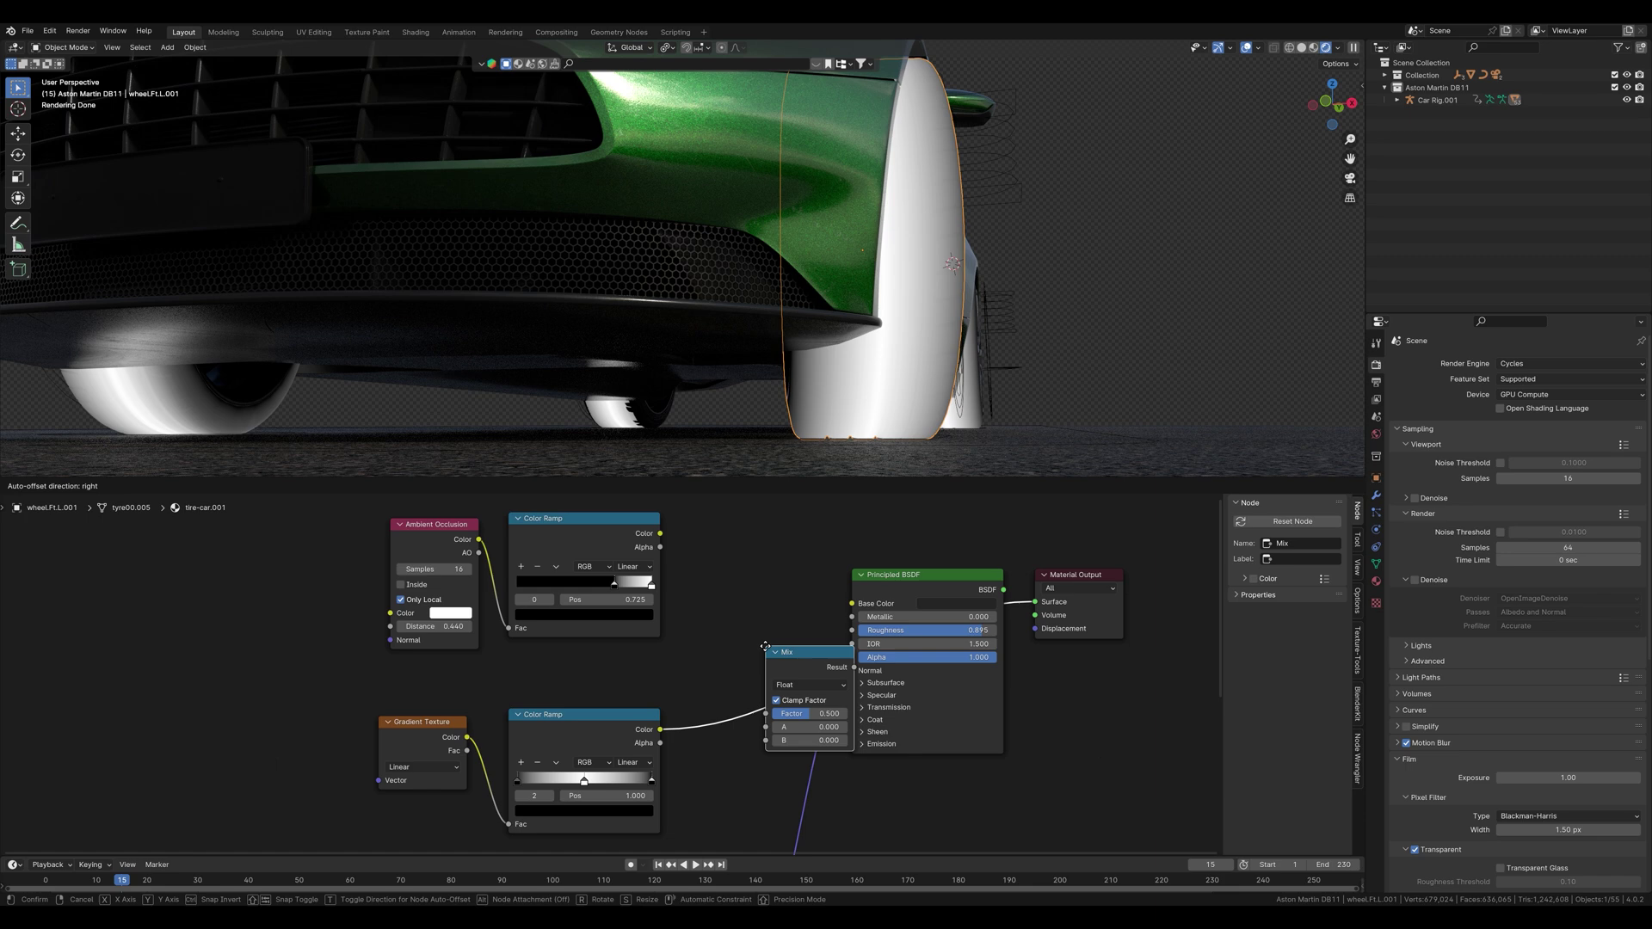
pyautogui.click(715, 575)
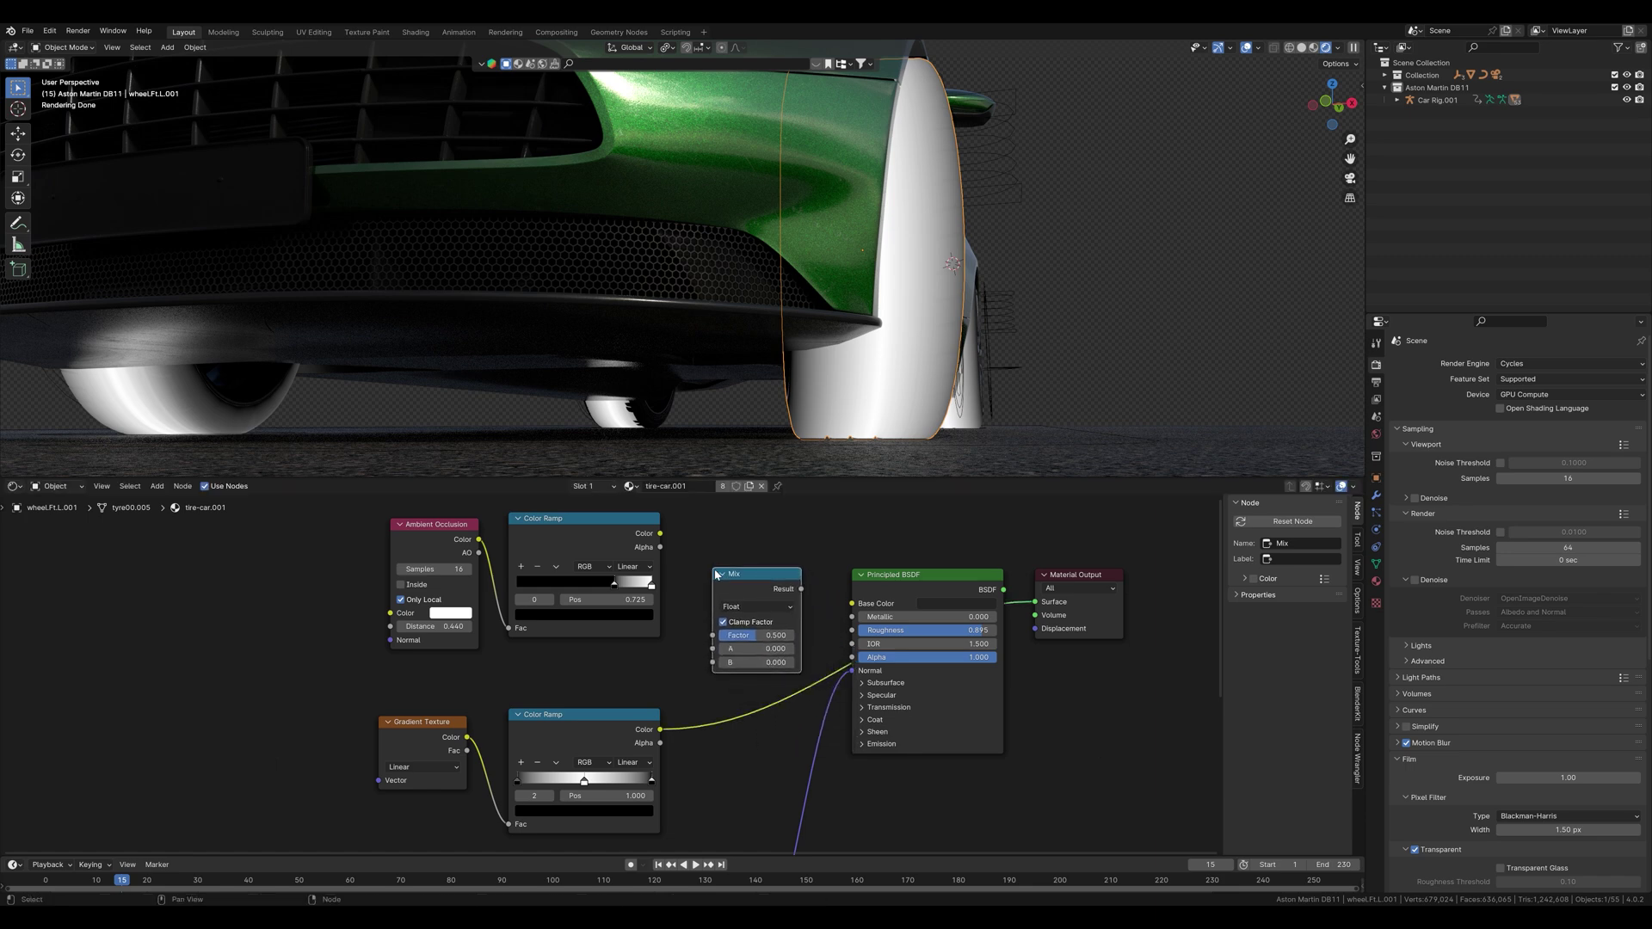
pyautogui.click(742, 608)
pyautogui.click(733, 664)
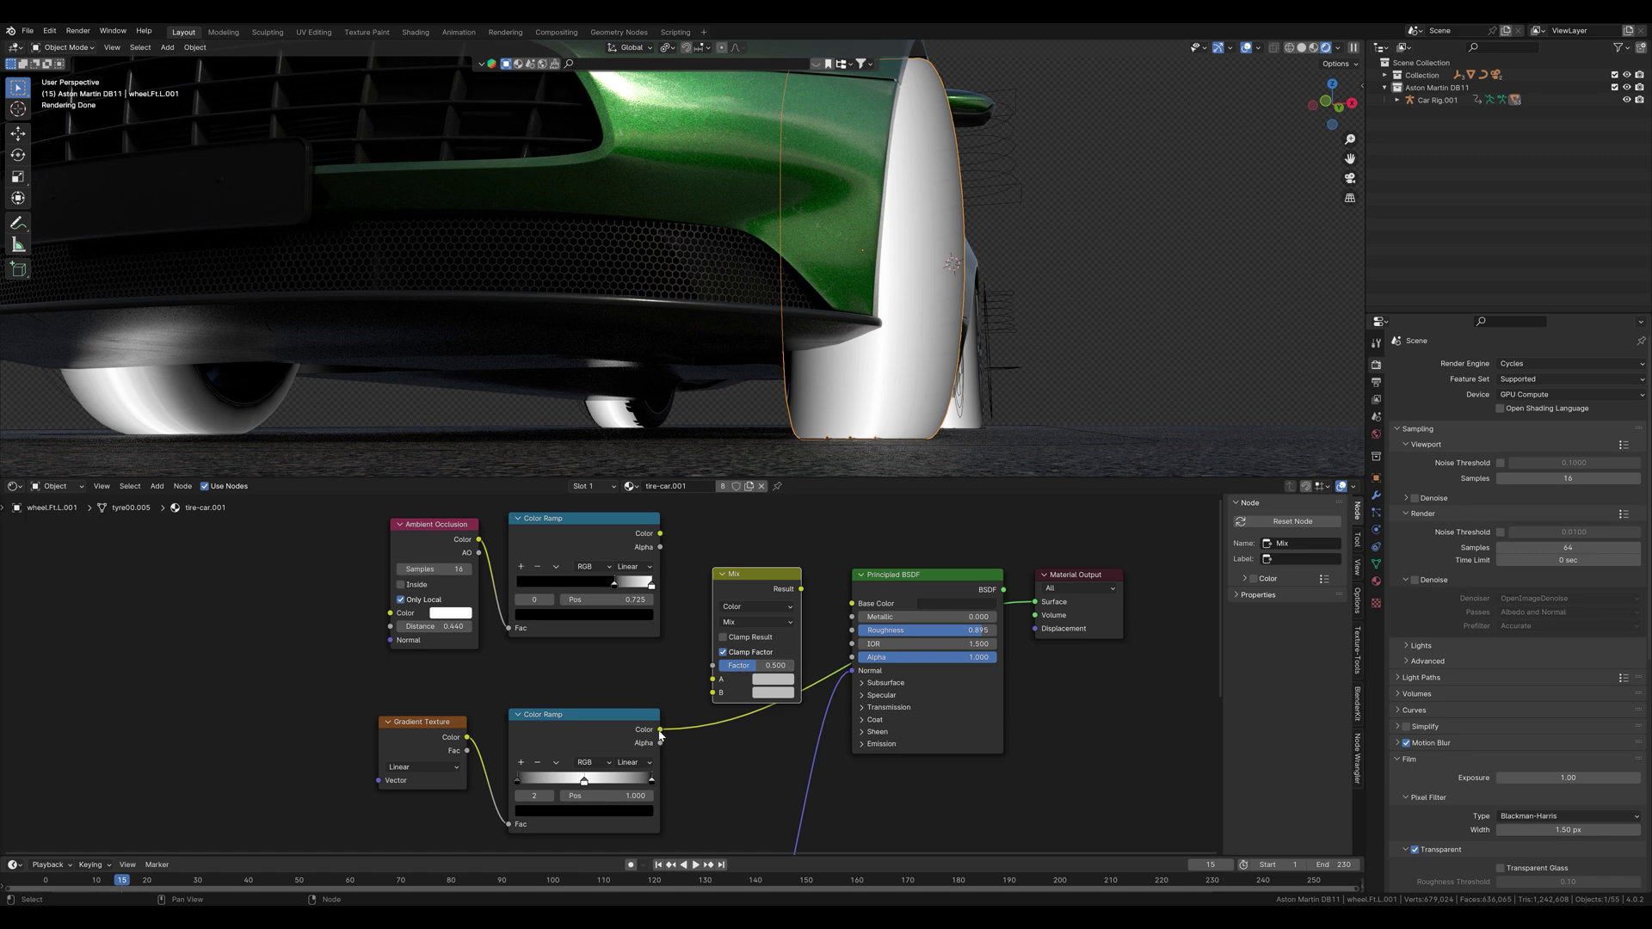
# Connect the gradient's Color Ramp to Mix input B and the ambient occlusion ramp to its Factor, with input A set to black.
pyautogui.moveTo(659, 731); pyautogui.dragTo(714, 698)
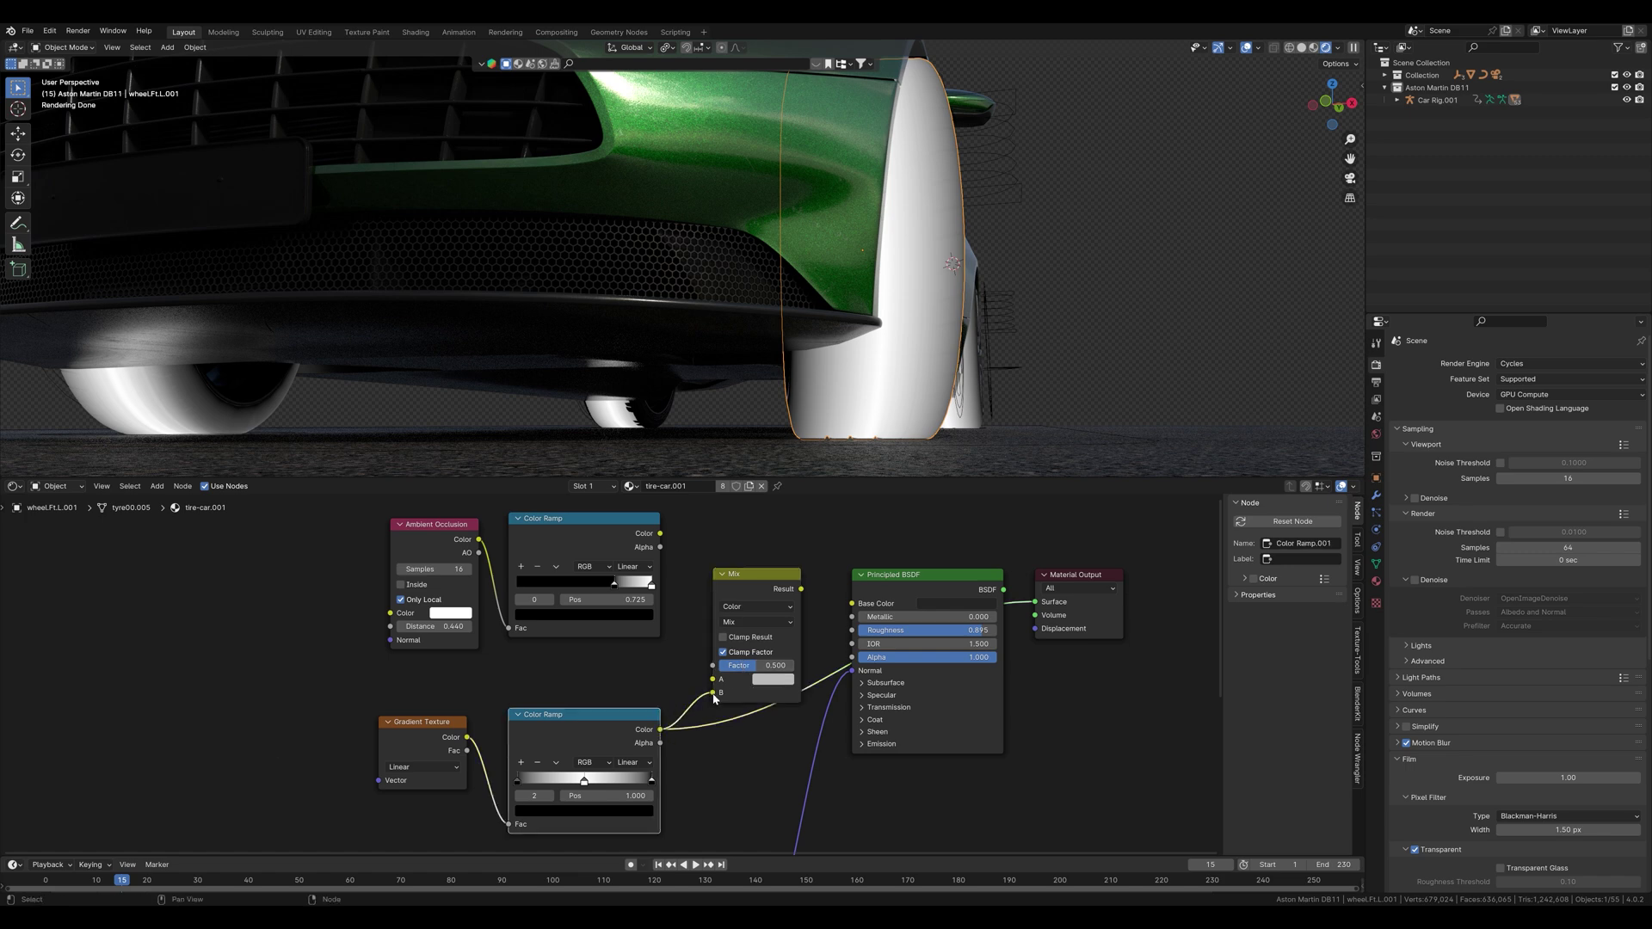
pyautogui.moveTo(660, 533); pyautogui.dragTo(711, 670)
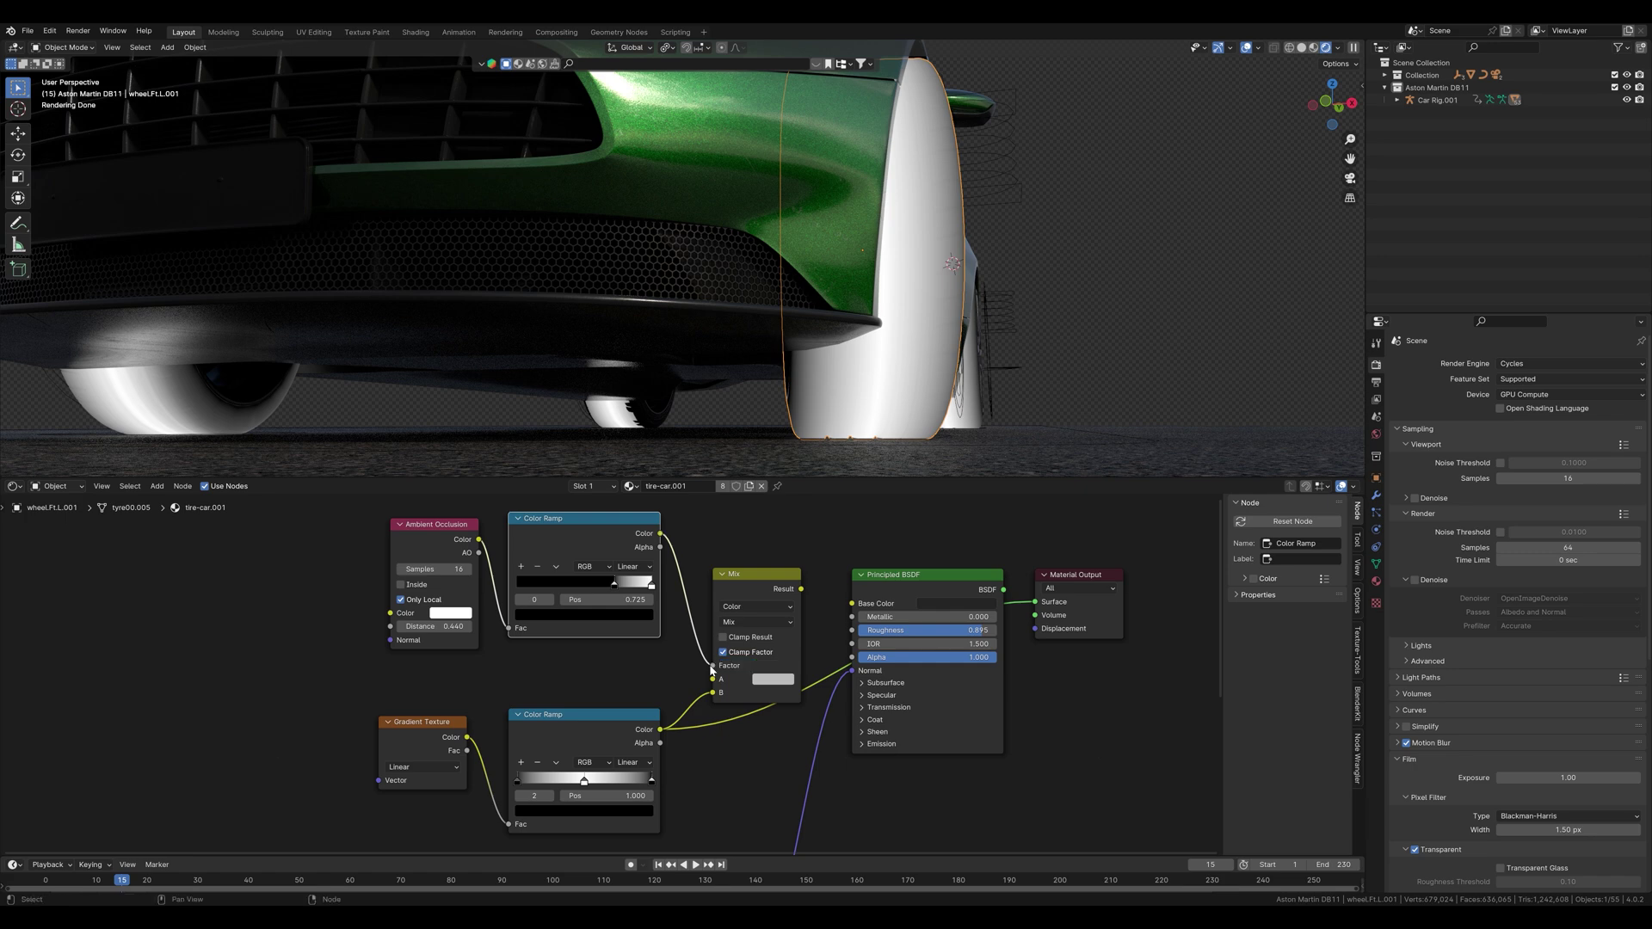
pyautogui.click(773, 679)
pyautogui.moveTo(883, 521); pyautogui.dragTo(883, 594)
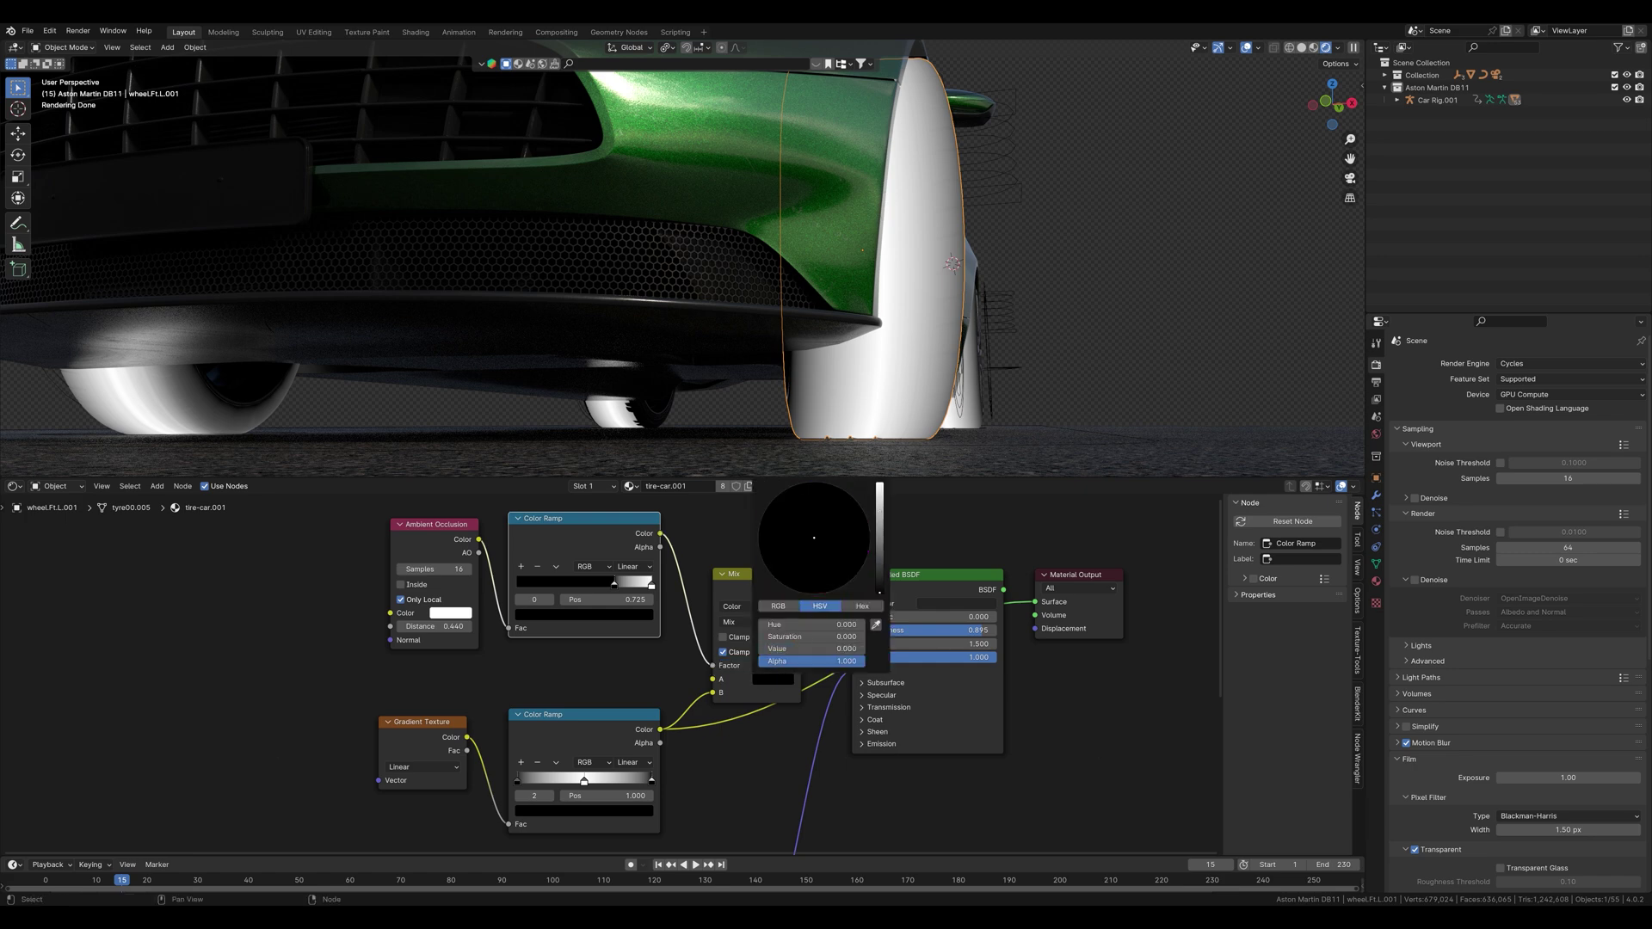
# Preview the Mix result directly on the tyres and darken the middle stop of the gradient's Color Ramp to near black.
pyautogui.keyDown('ctrl'); pyautogui.keyDown('shift'); pyautogui.click(770, 576); pyautogui.keyUp('shift'); pyautogui.keyUp('ctrl')
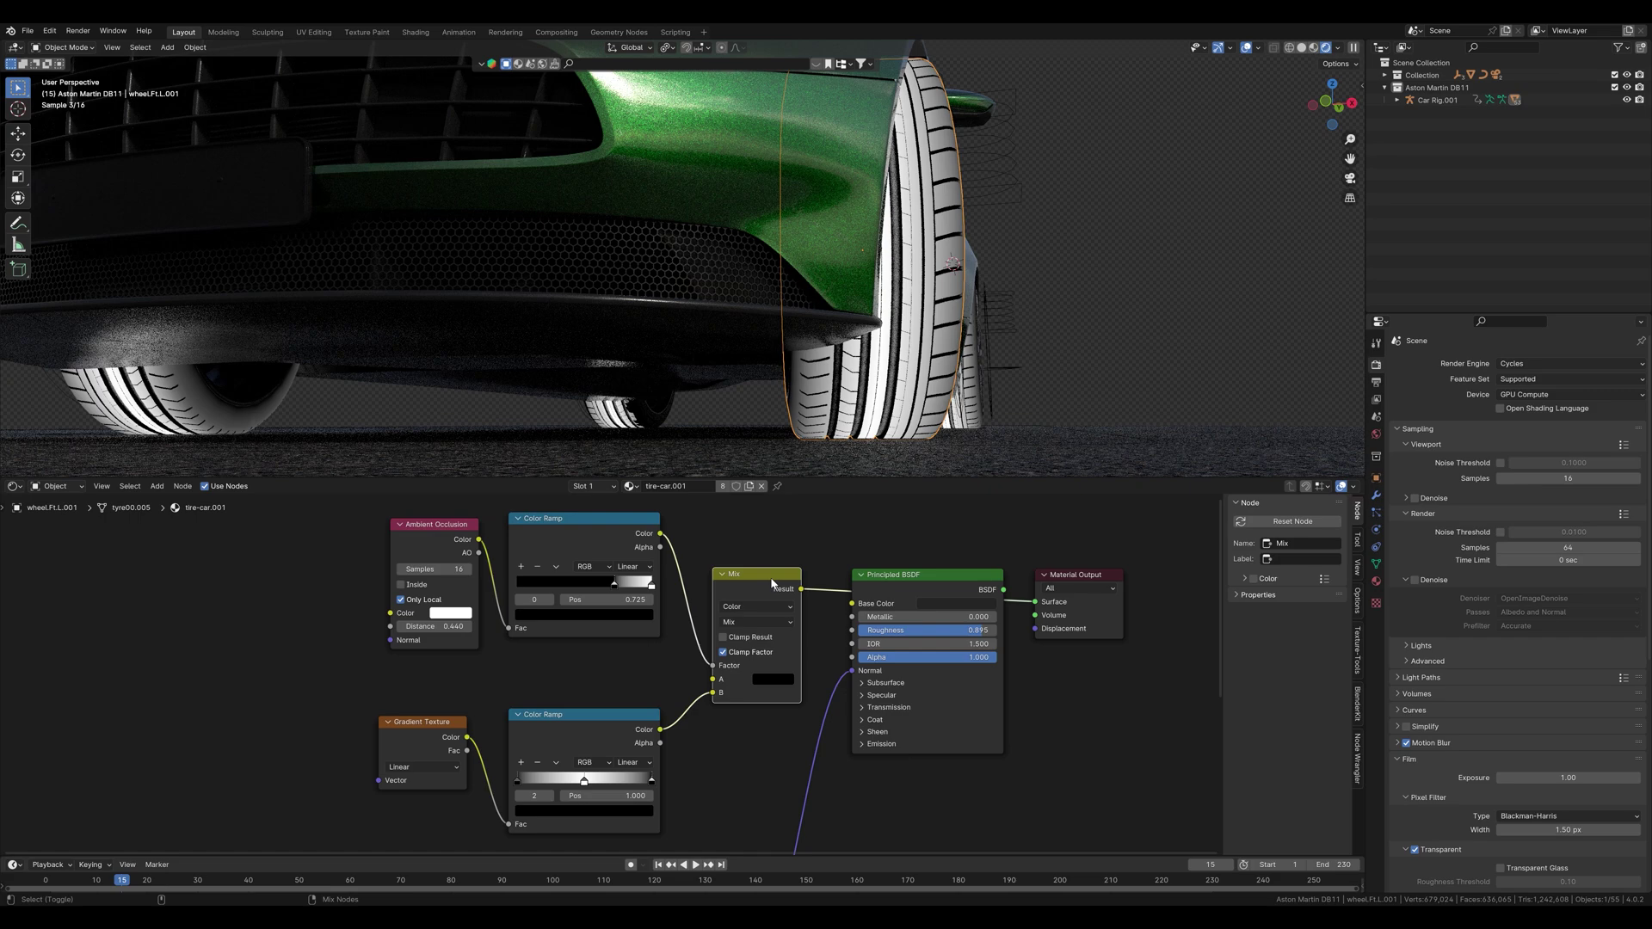
pyautogui.moveTo(921, 329); pyautogui.dragTo(872, 263, button='middle')
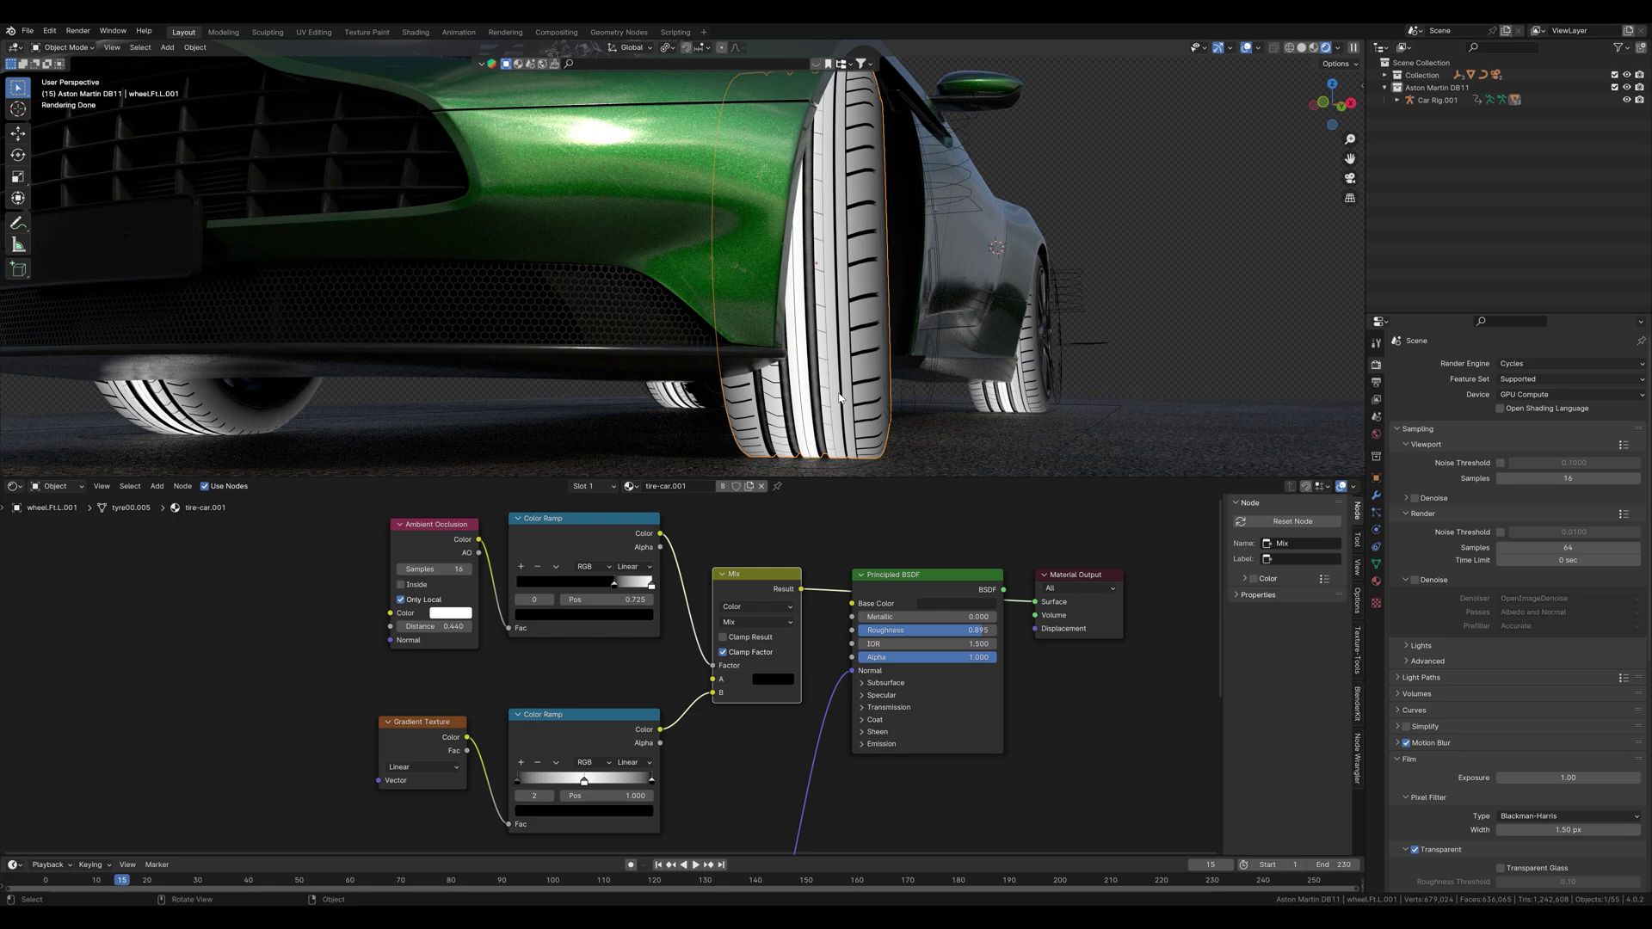
pyautogui.click(585, 781)
pyautogui.click(584, 811)
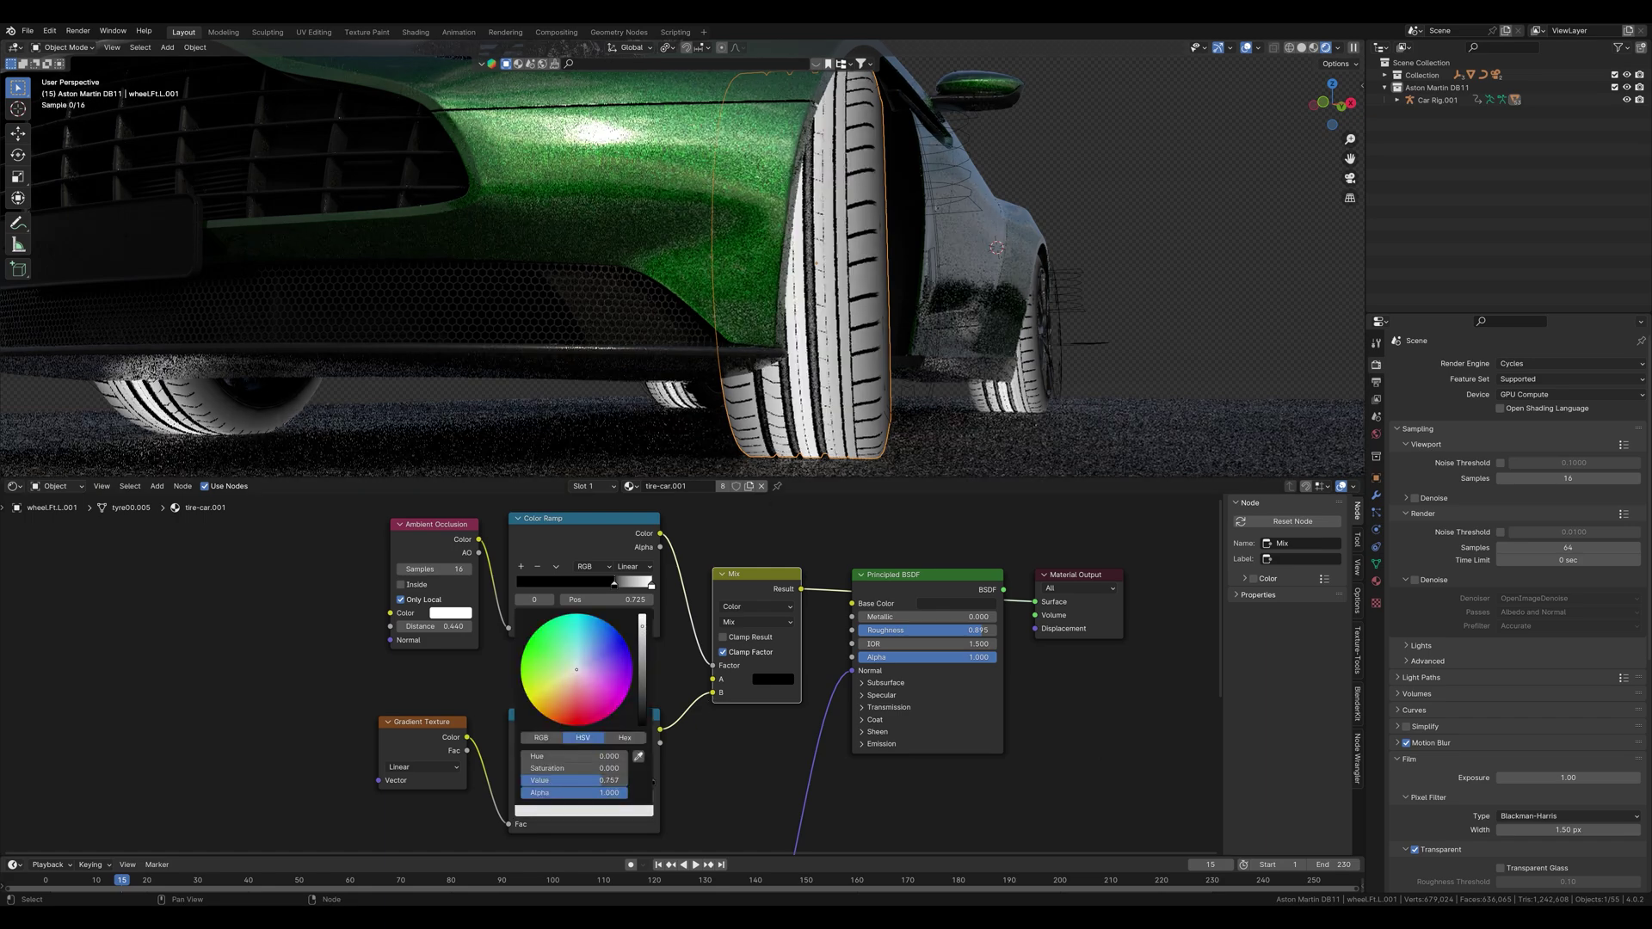
pyautogui.moveTo(642, 626); pyautogui.dragTo(641, 706)
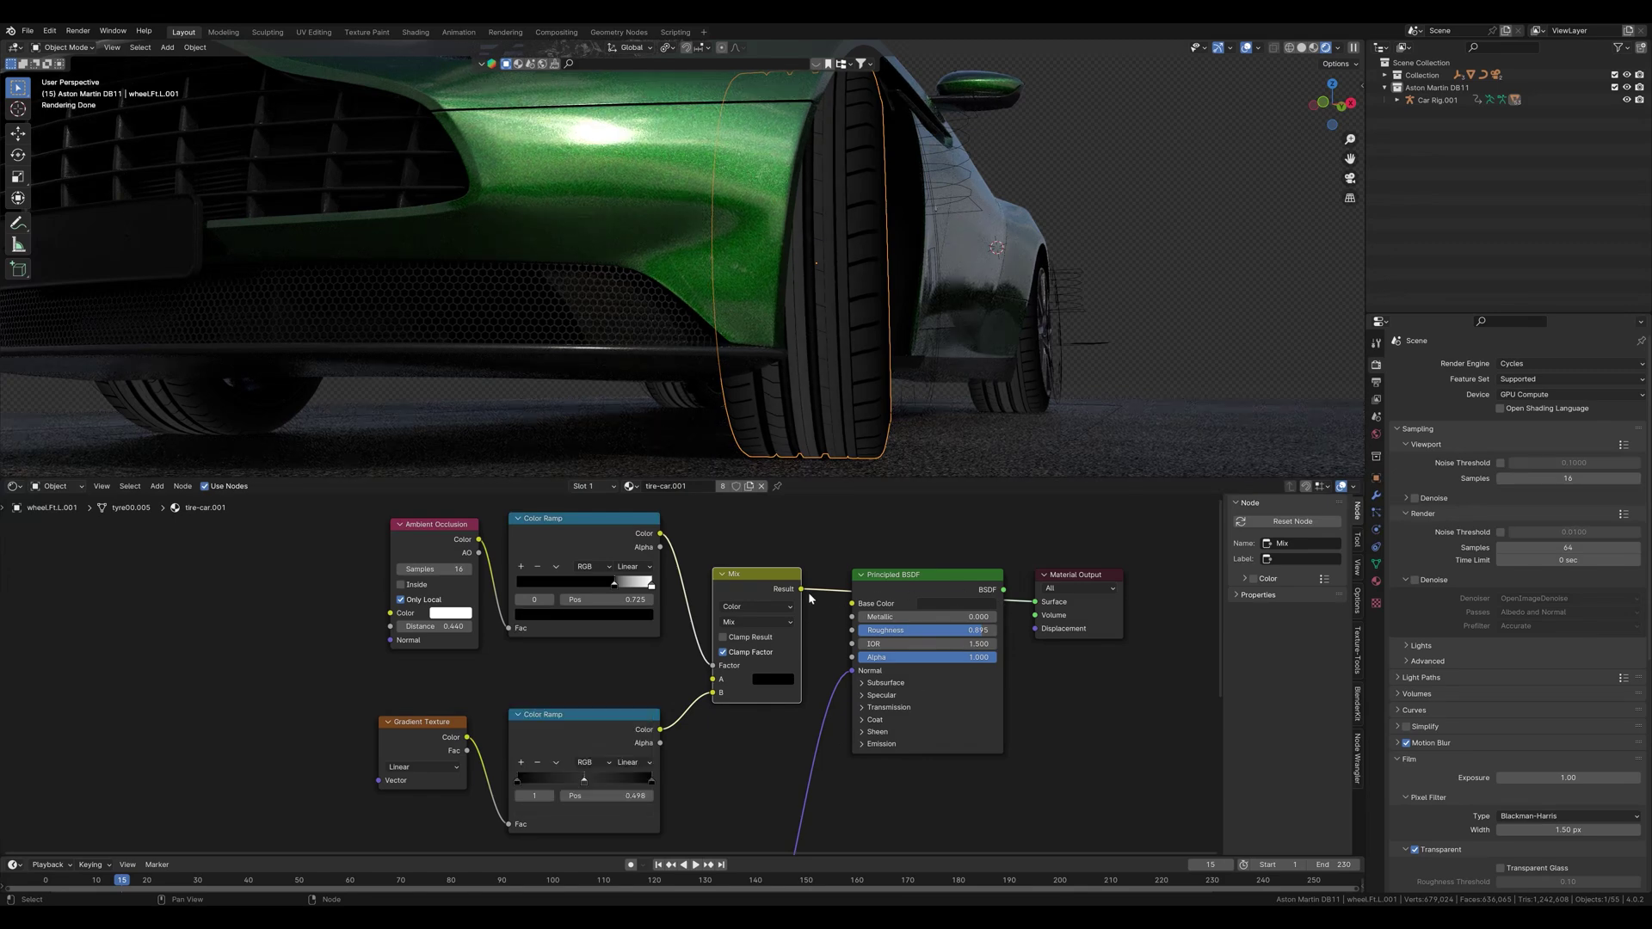
# Connect the Mix Result to the Principled BSDF's Base Color and route the BSDF back into the Material Output's Surface.
pyautogui.moveTo(801, 589); pyautogui.dragTo(851, 604)
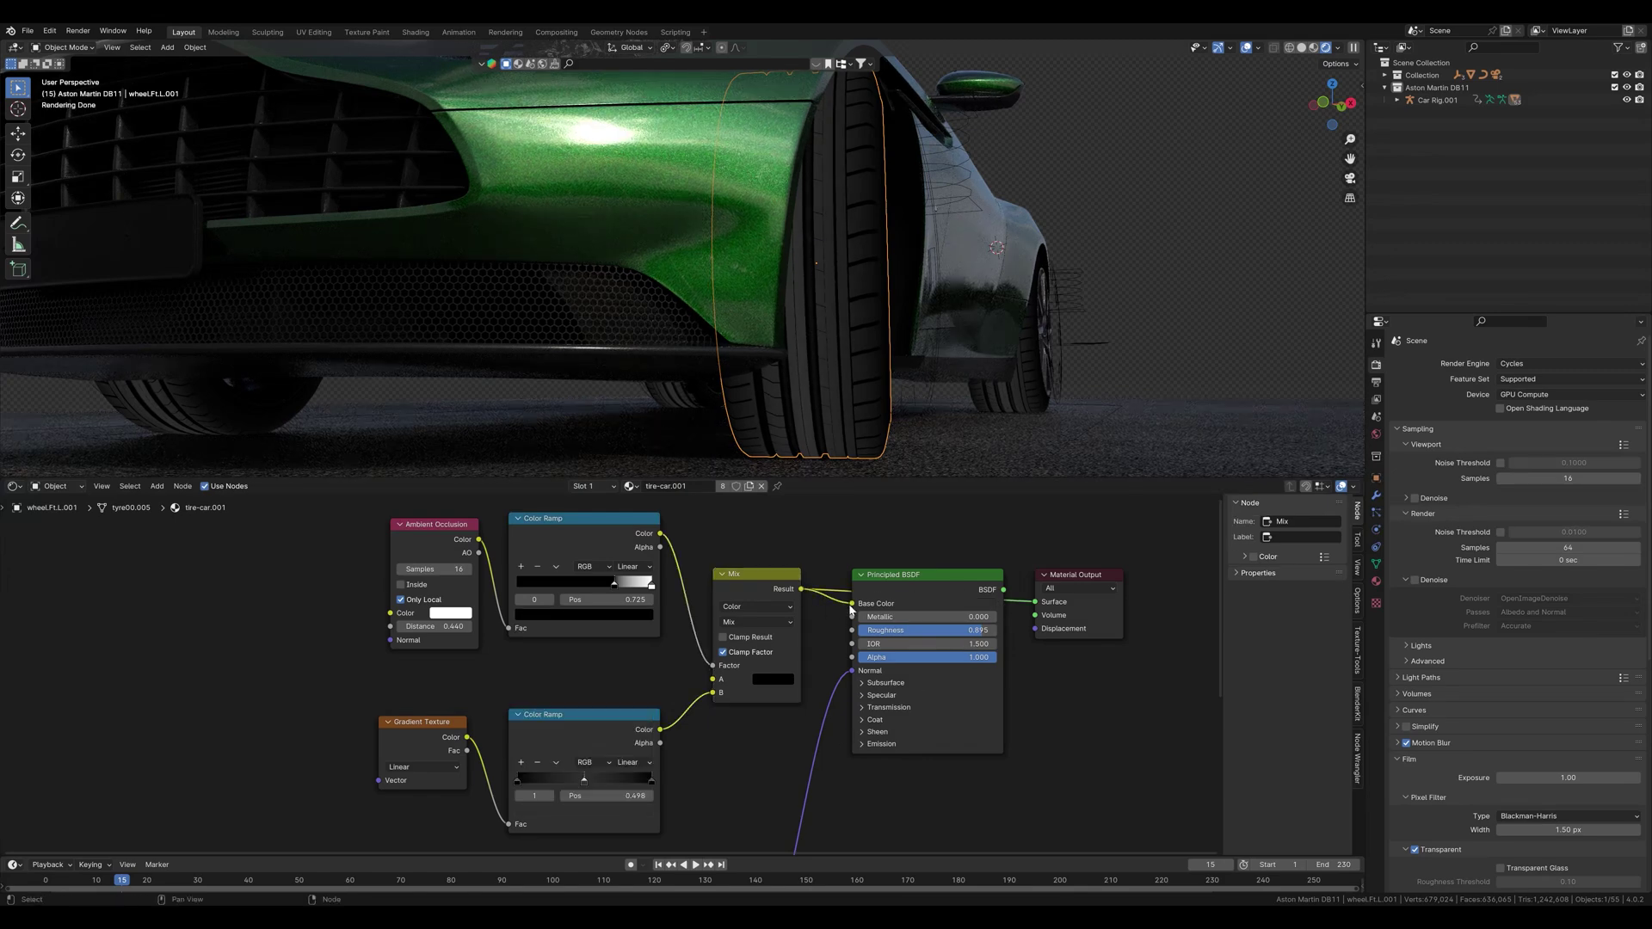
pyautogui.click(1001, 593)
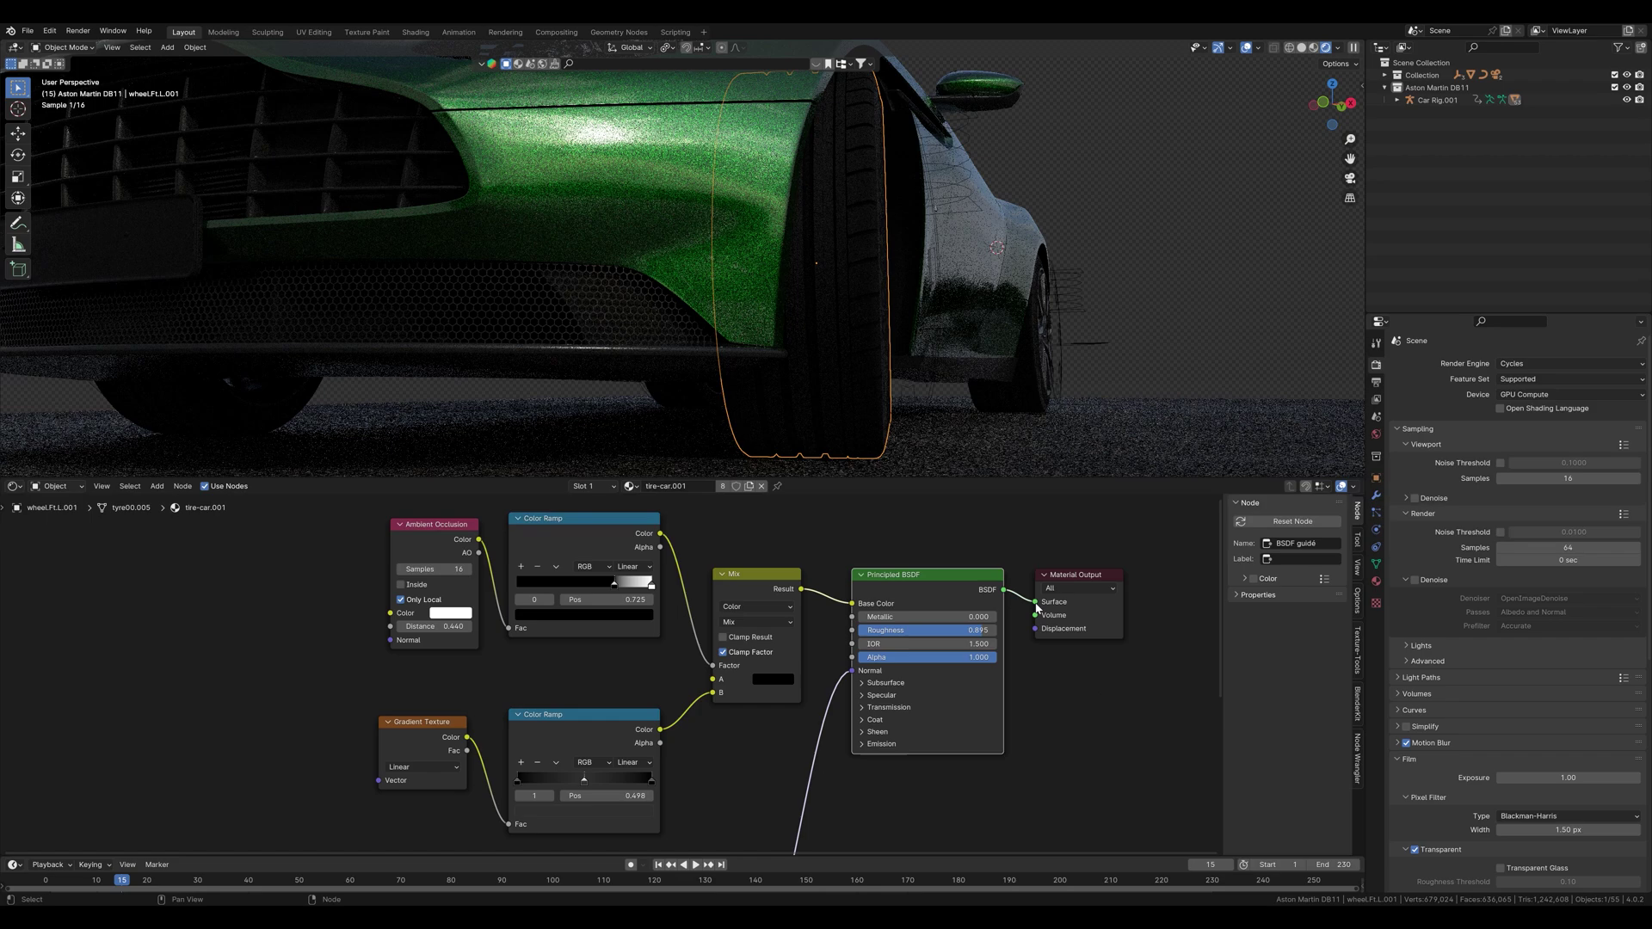
pyautogui.moveTo(931, 263); pyautogui.dragTo(902, 267, button='middle')
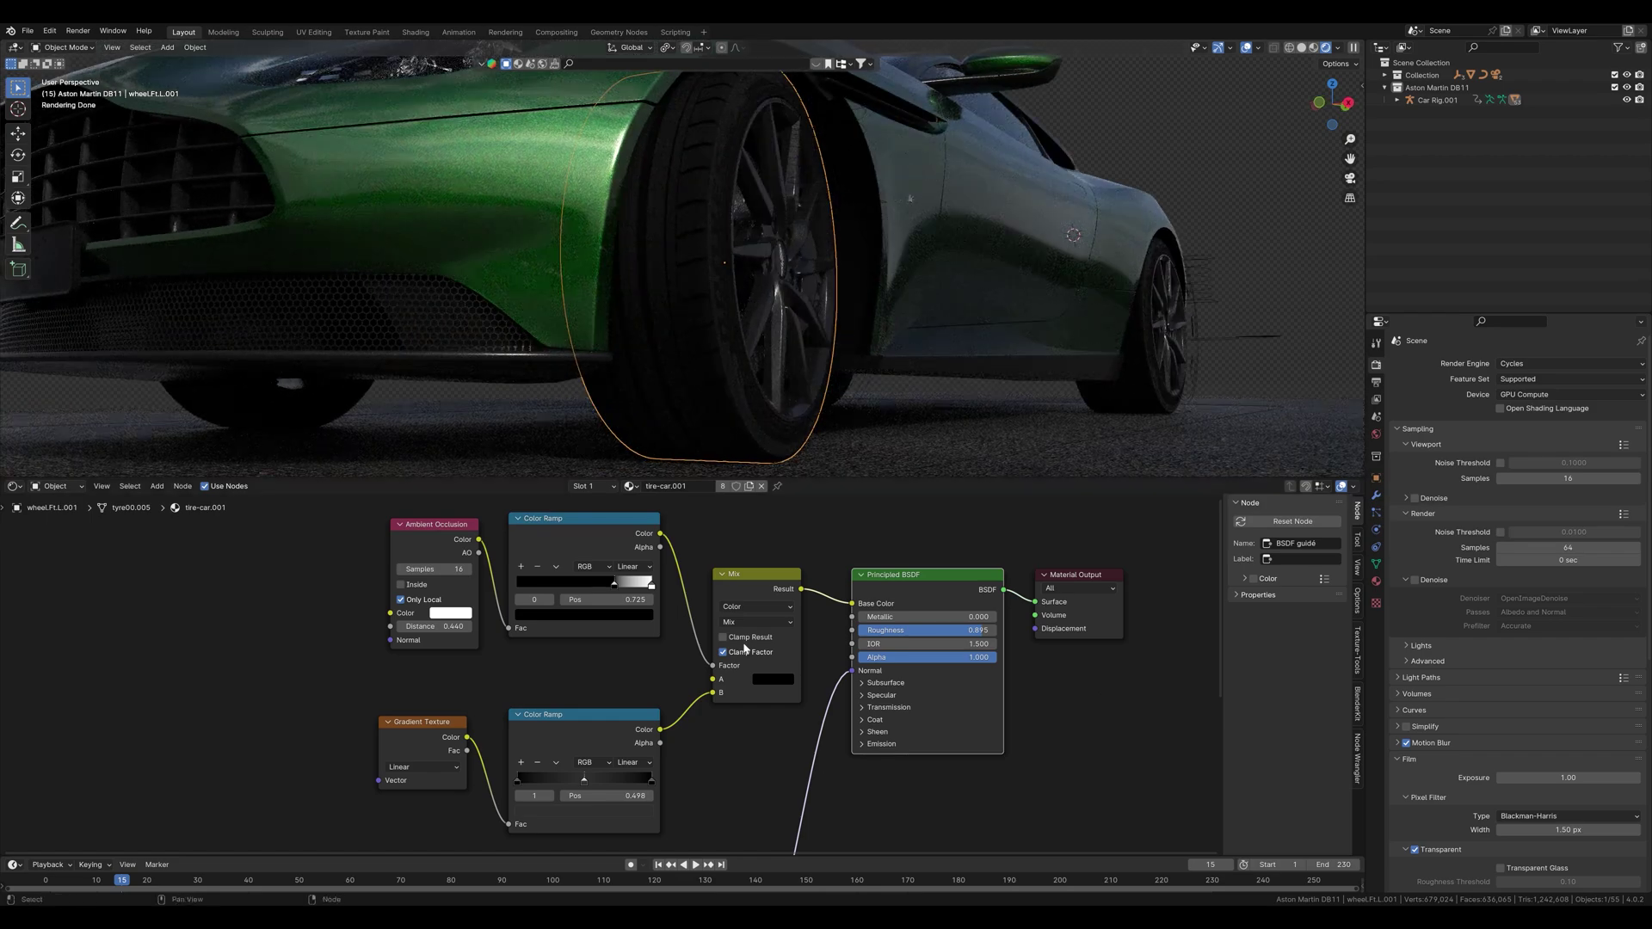
# Lighten the middle stop of the gradient's Color Ramp to a medium grey and check the tyres from several angles.
pyautogui.click(583, 808)
pyautogui.moveTo(640, 718); pyautogui.dragTo(642, 681)
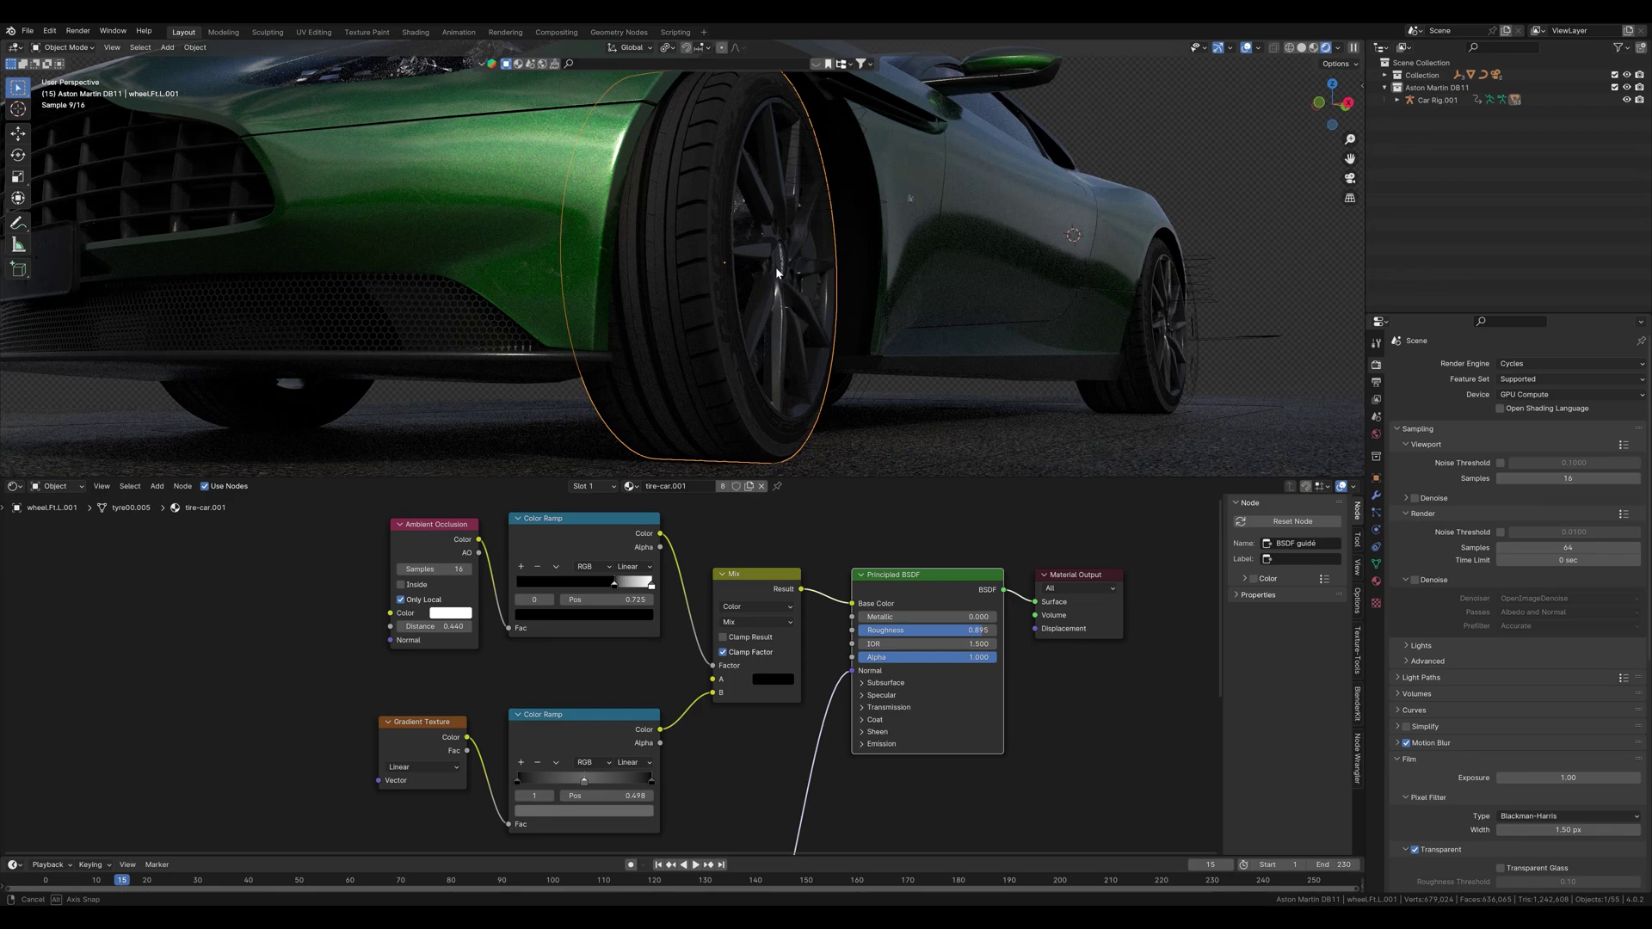
pyautogui.moveTo(750, 274); pyautogui.dragTo(798, 261, button='middle')
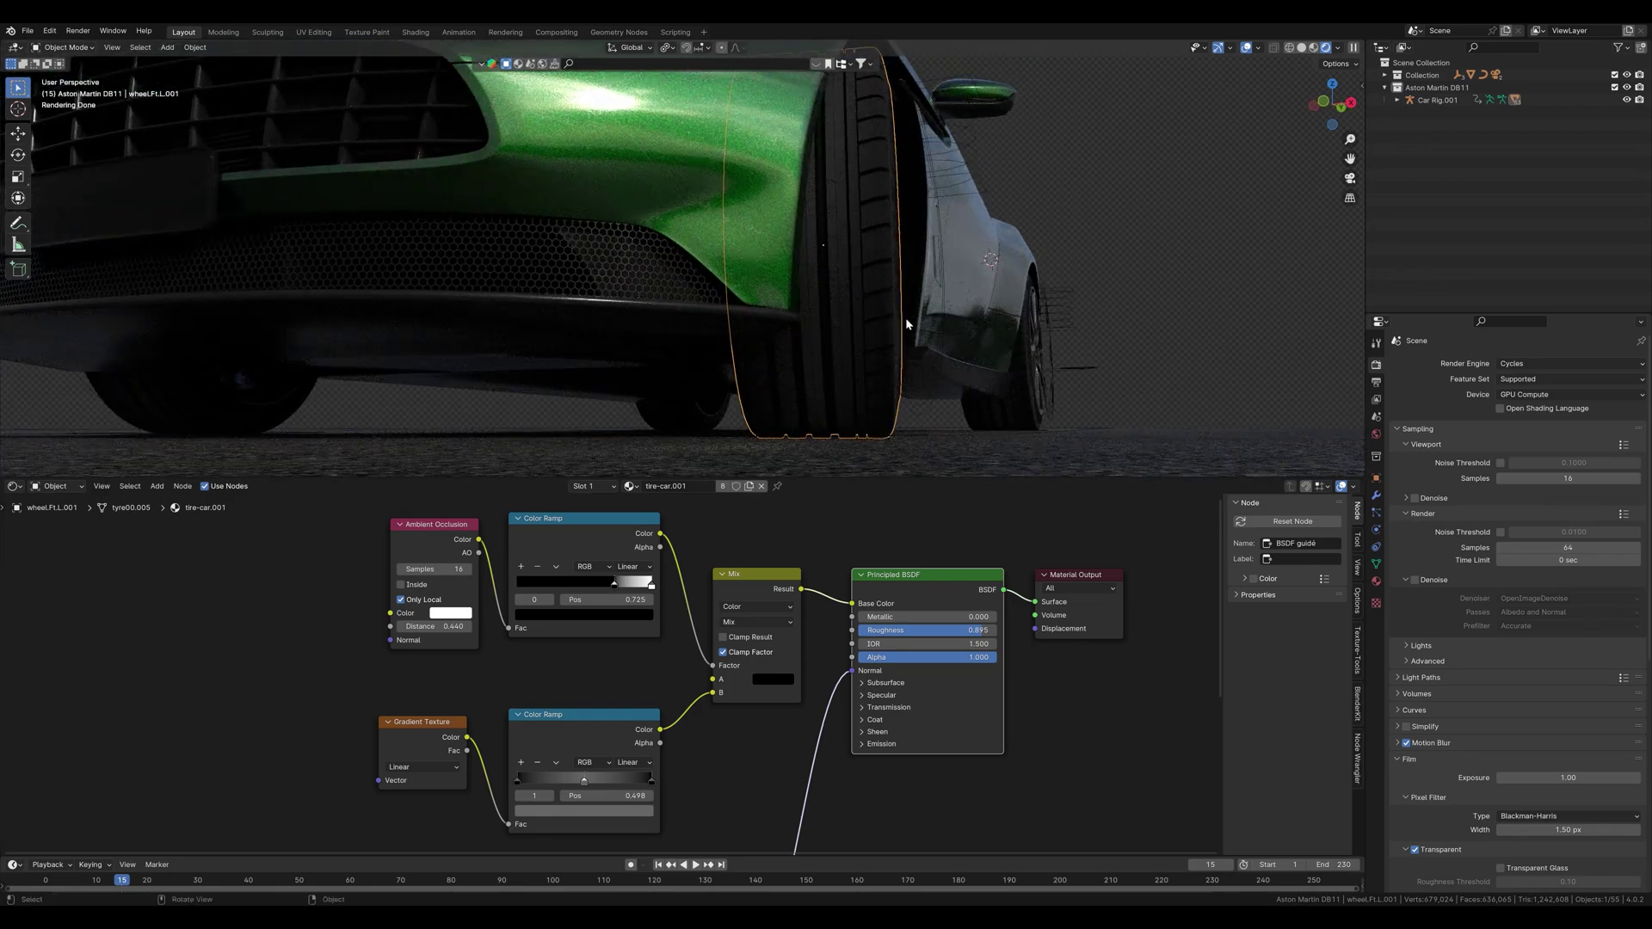
pyautogui.moveTo(407, 777); pyautogui.dragTo(394, 733, button='middle')
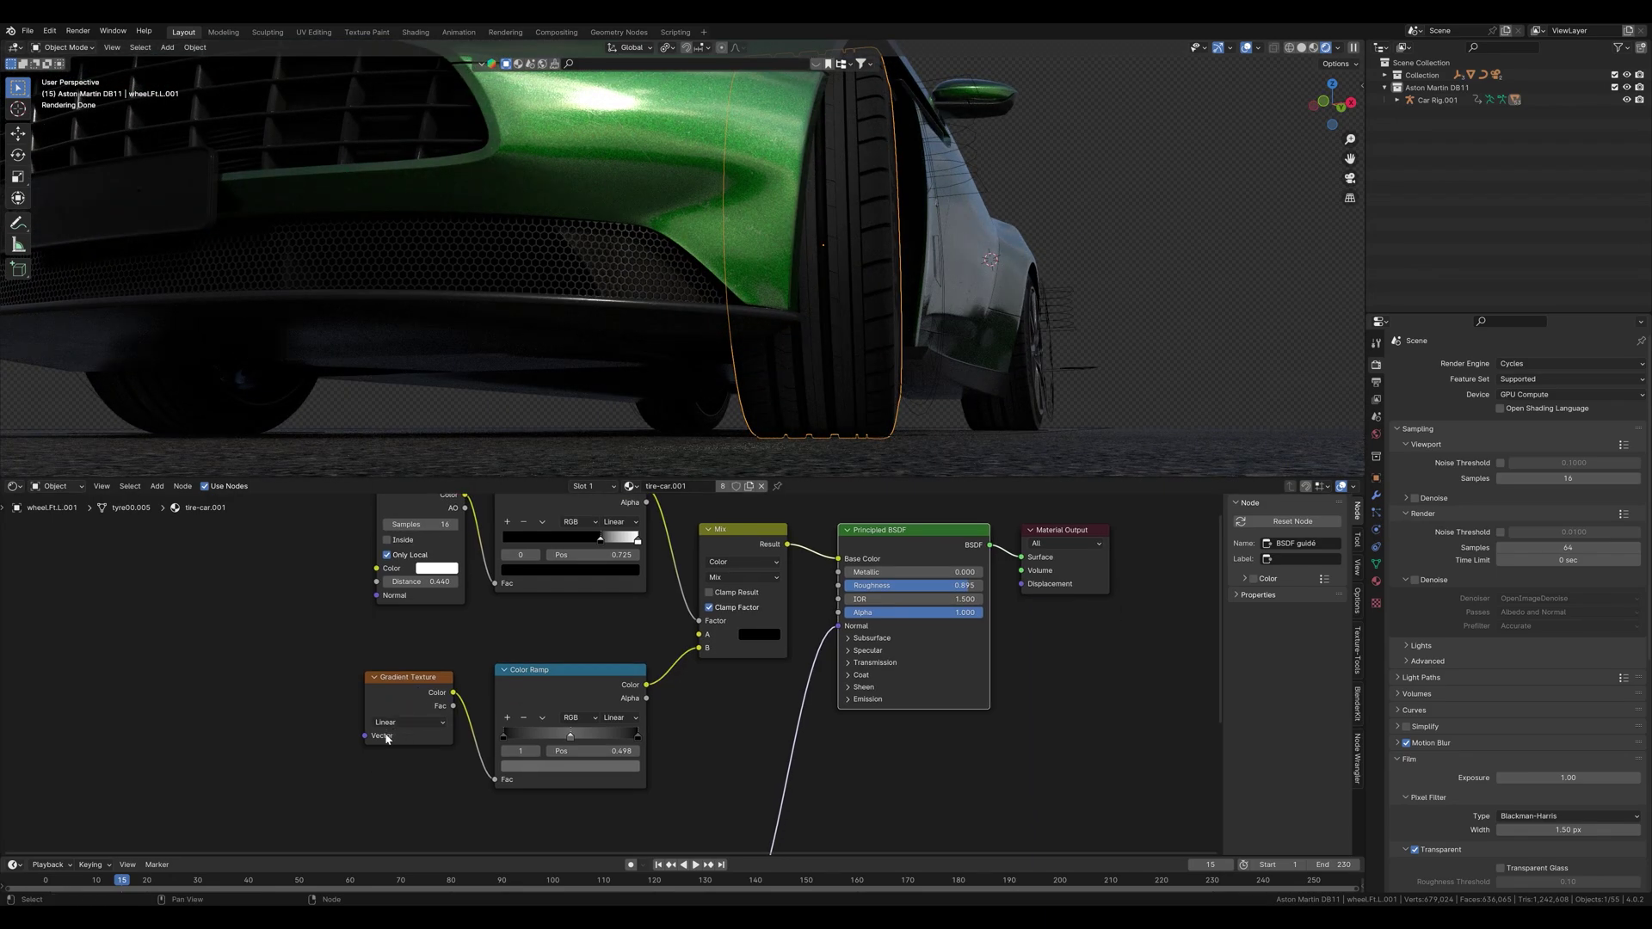
pyautogui.moveTo(394, 647); pyautogui.dragTo(384, 690, button='middle')
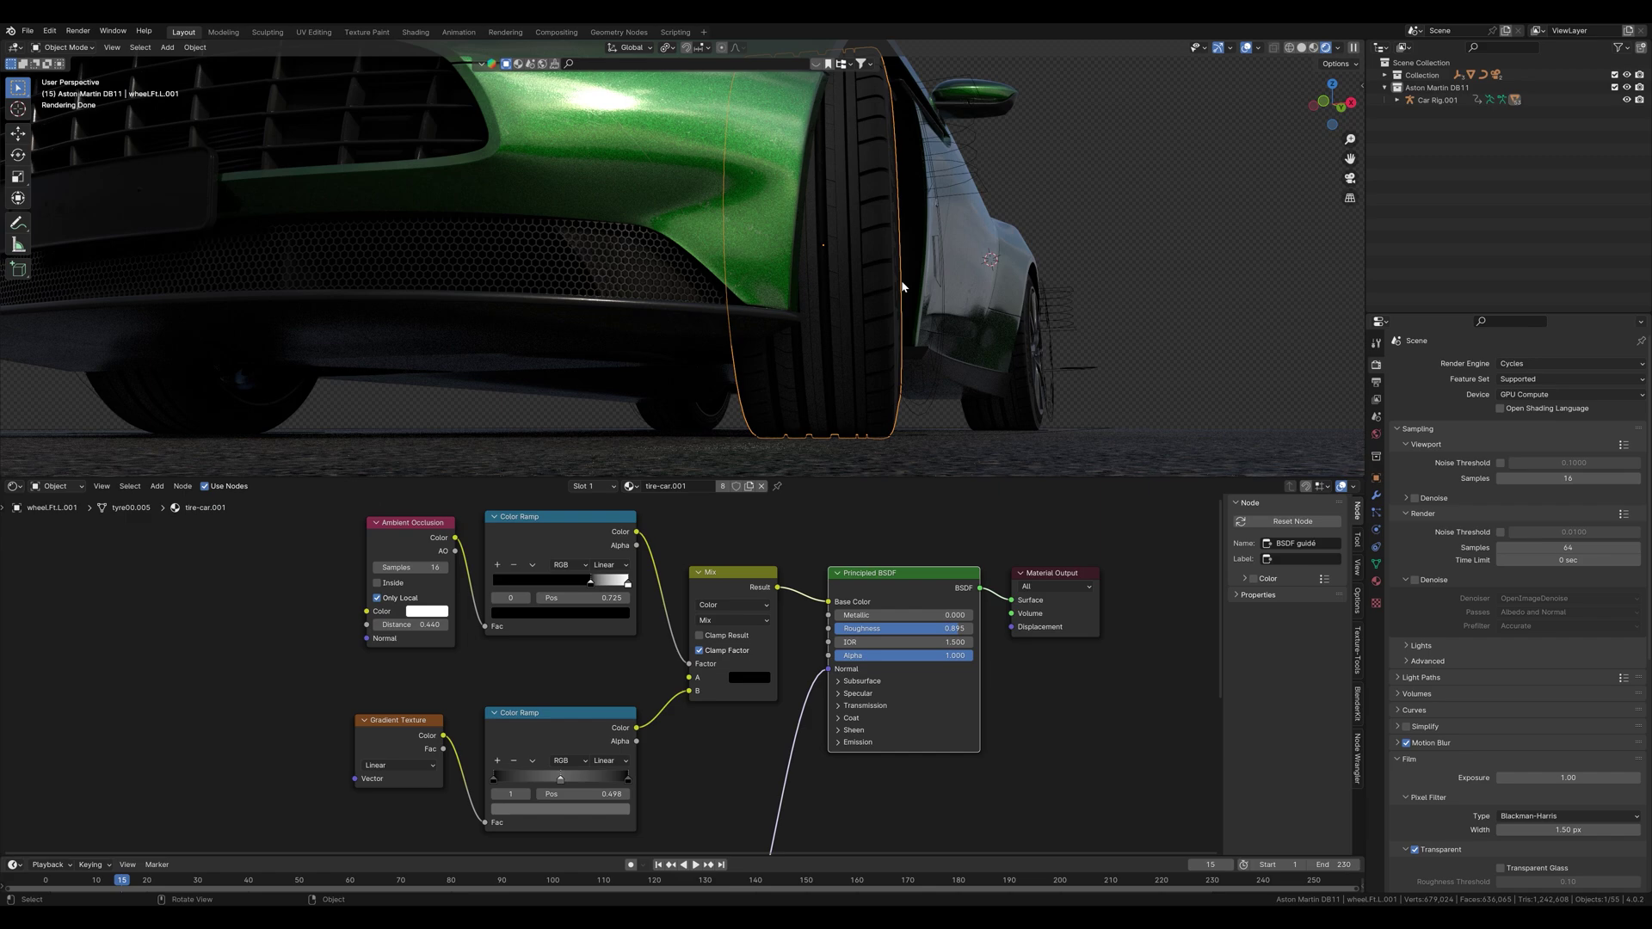
pyautogui.moveTo(933, 314); pyautogui.dragTo(900, 324, button='middle')
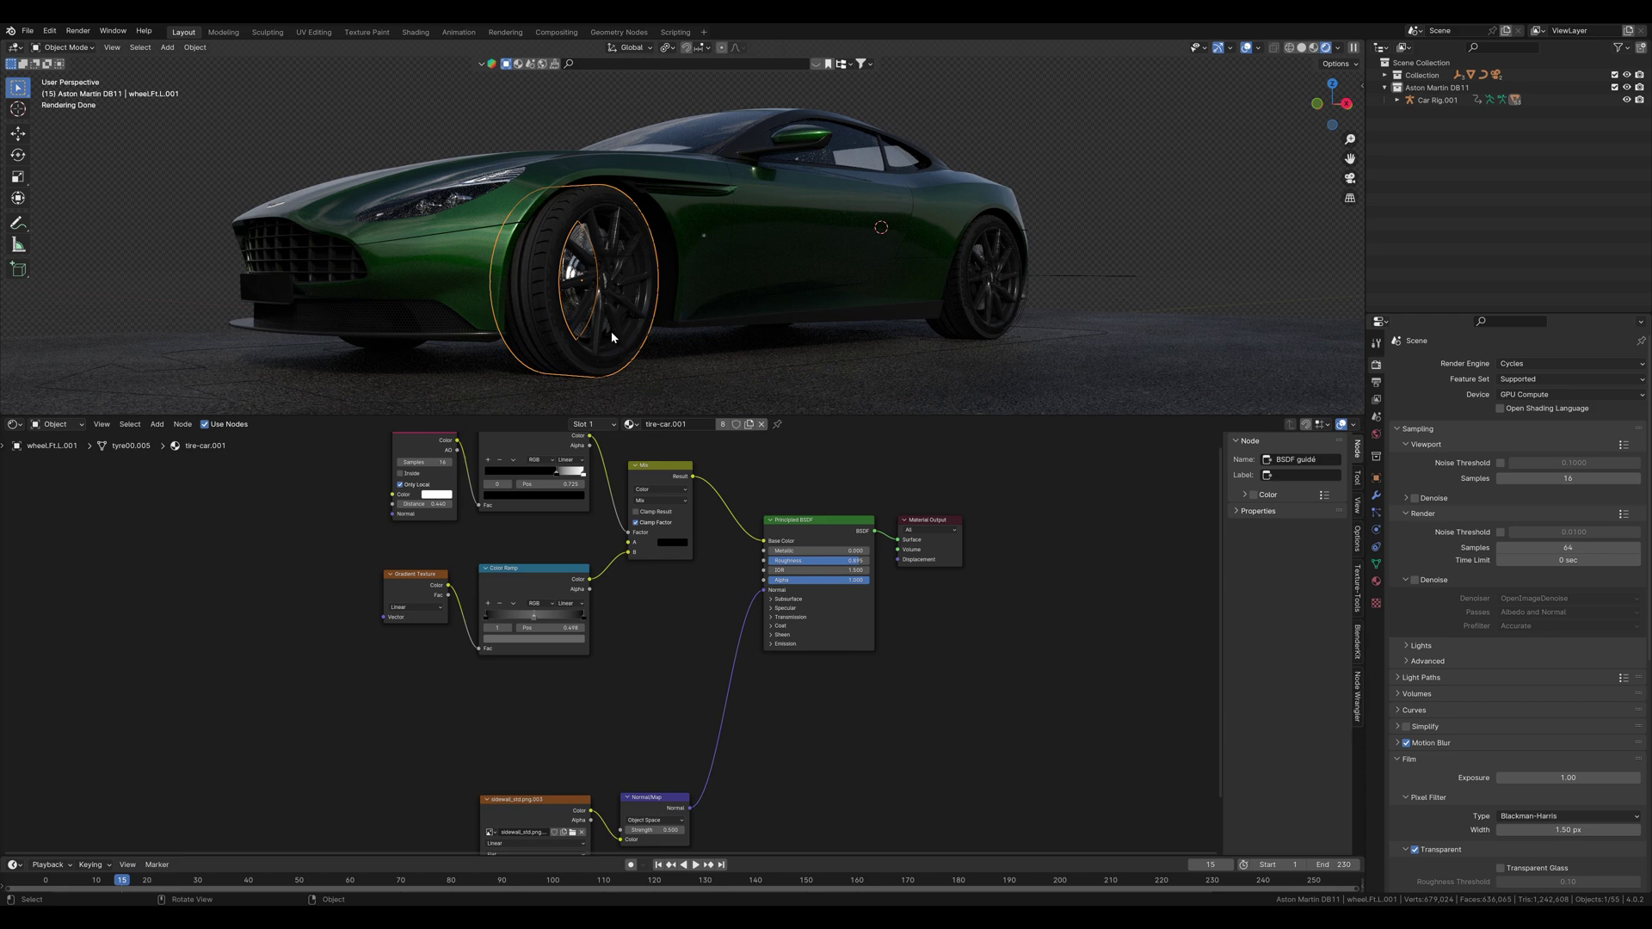
pyautogui.scroll(2, 612, 332)
pyautogui.moveTo(612, 332); pyautogui.dragTo(638, 323, button='middle')
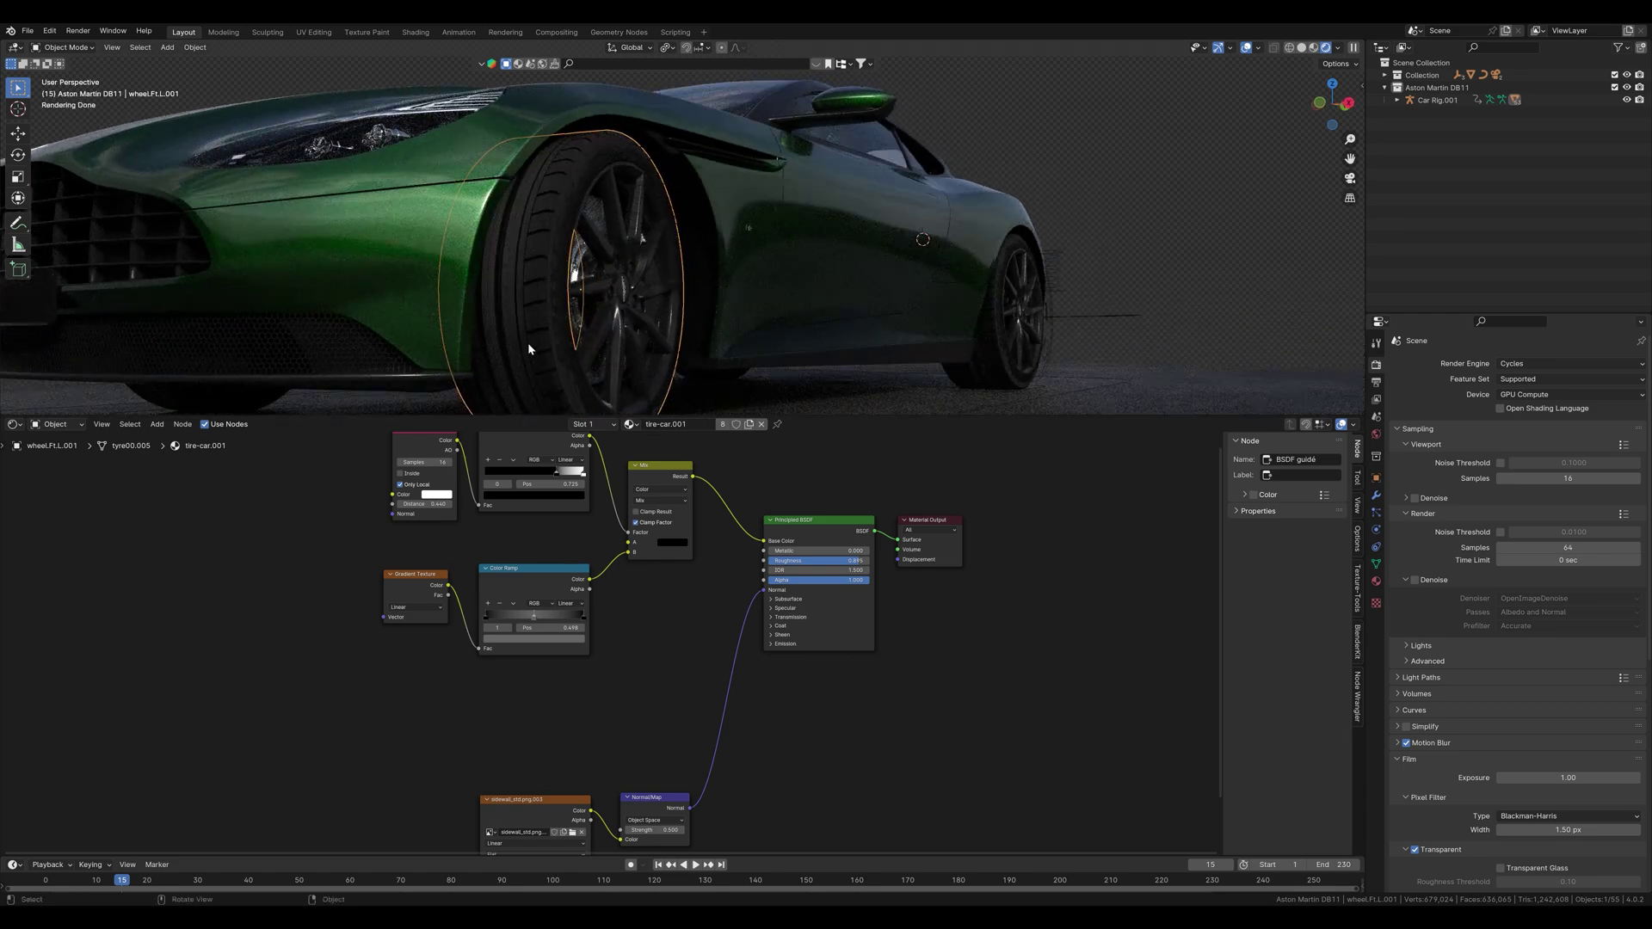
pyautogui.moveTo(590, 349); pyautogui.dragTo(597, 307, button='middle')
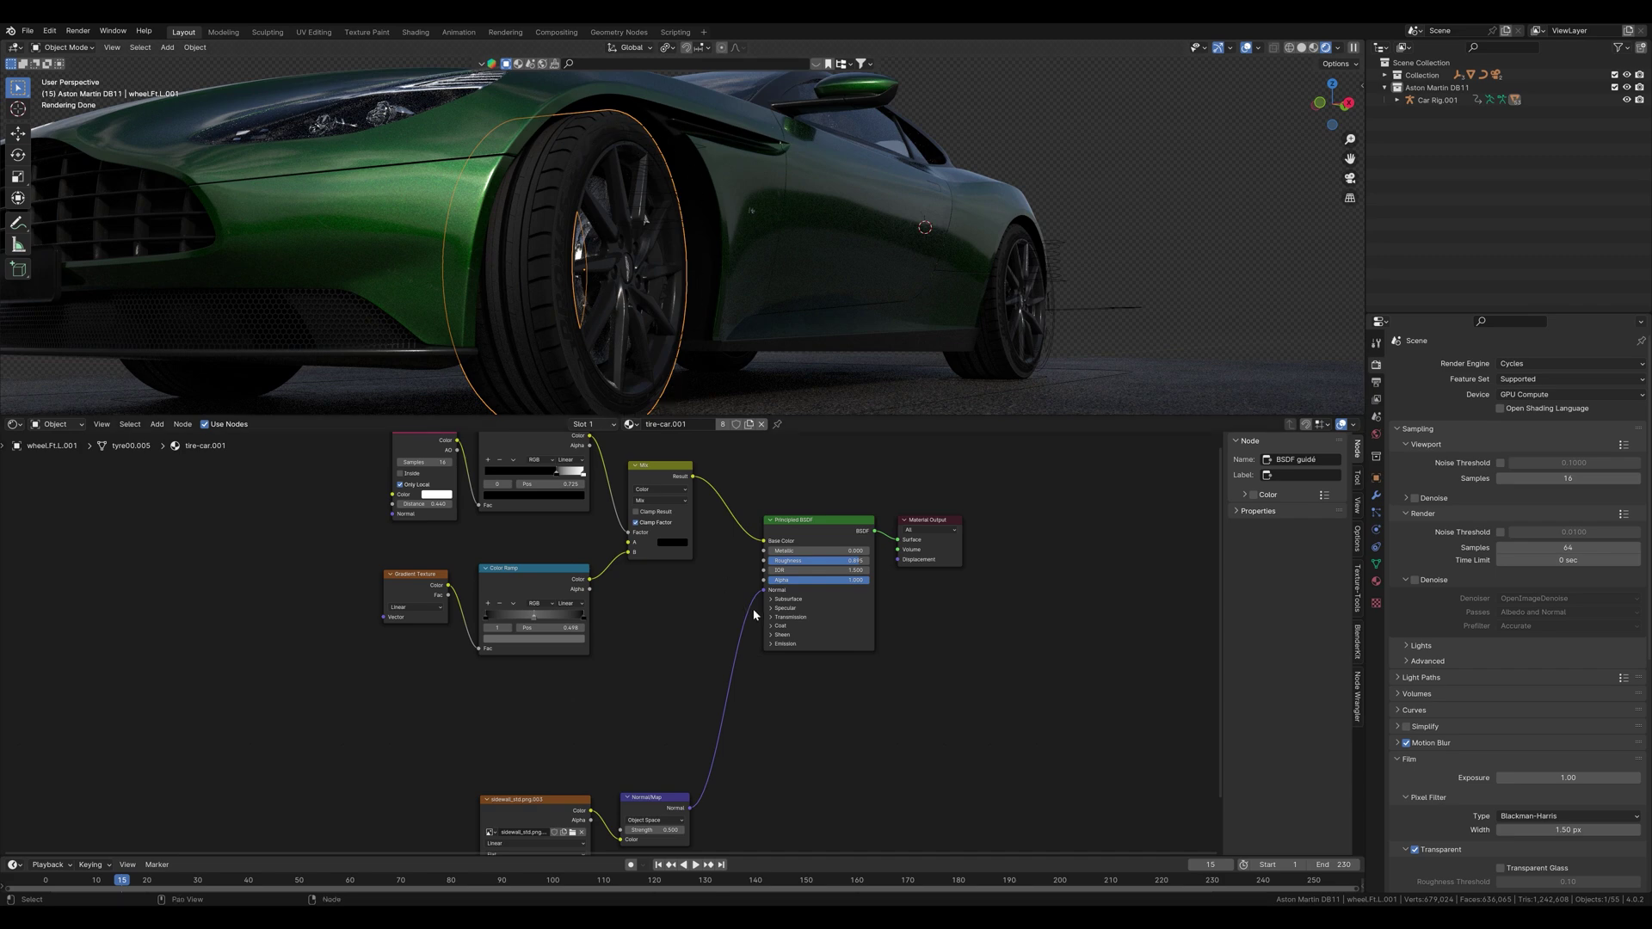
pyautogui.scroll(1, 753, 609)
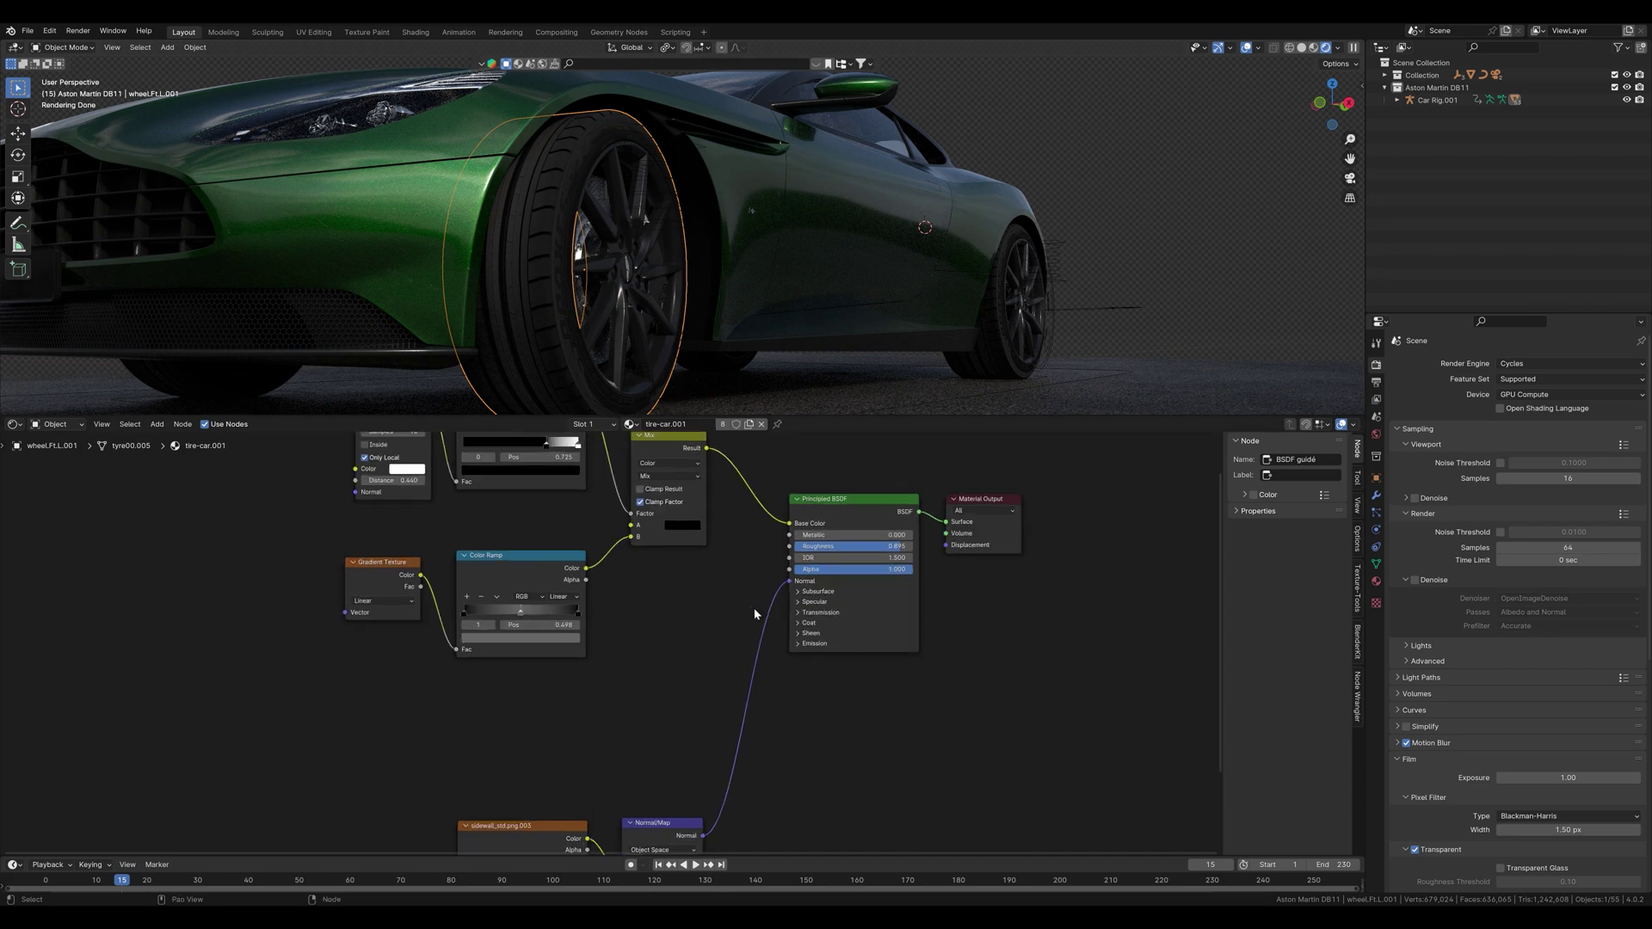
pyautogui.moveTo(886, 550)
pyautogui.mouseDown()
pyautogui.moveTo(788, 551)
pyautogui.moveTo(886, 550)
pyautogui.mouseUp()
pyautogui.rightClick(878, 549)
pyautogui.click(878, 549)
pyautogui.hotkey('ctrl', 'z')
# Add a Noise Texture below the gradient's Color Ramp and preview it directly on the tyres.
pyautogui.hotkey('shift', 'a')
pyautogui.write('noise')
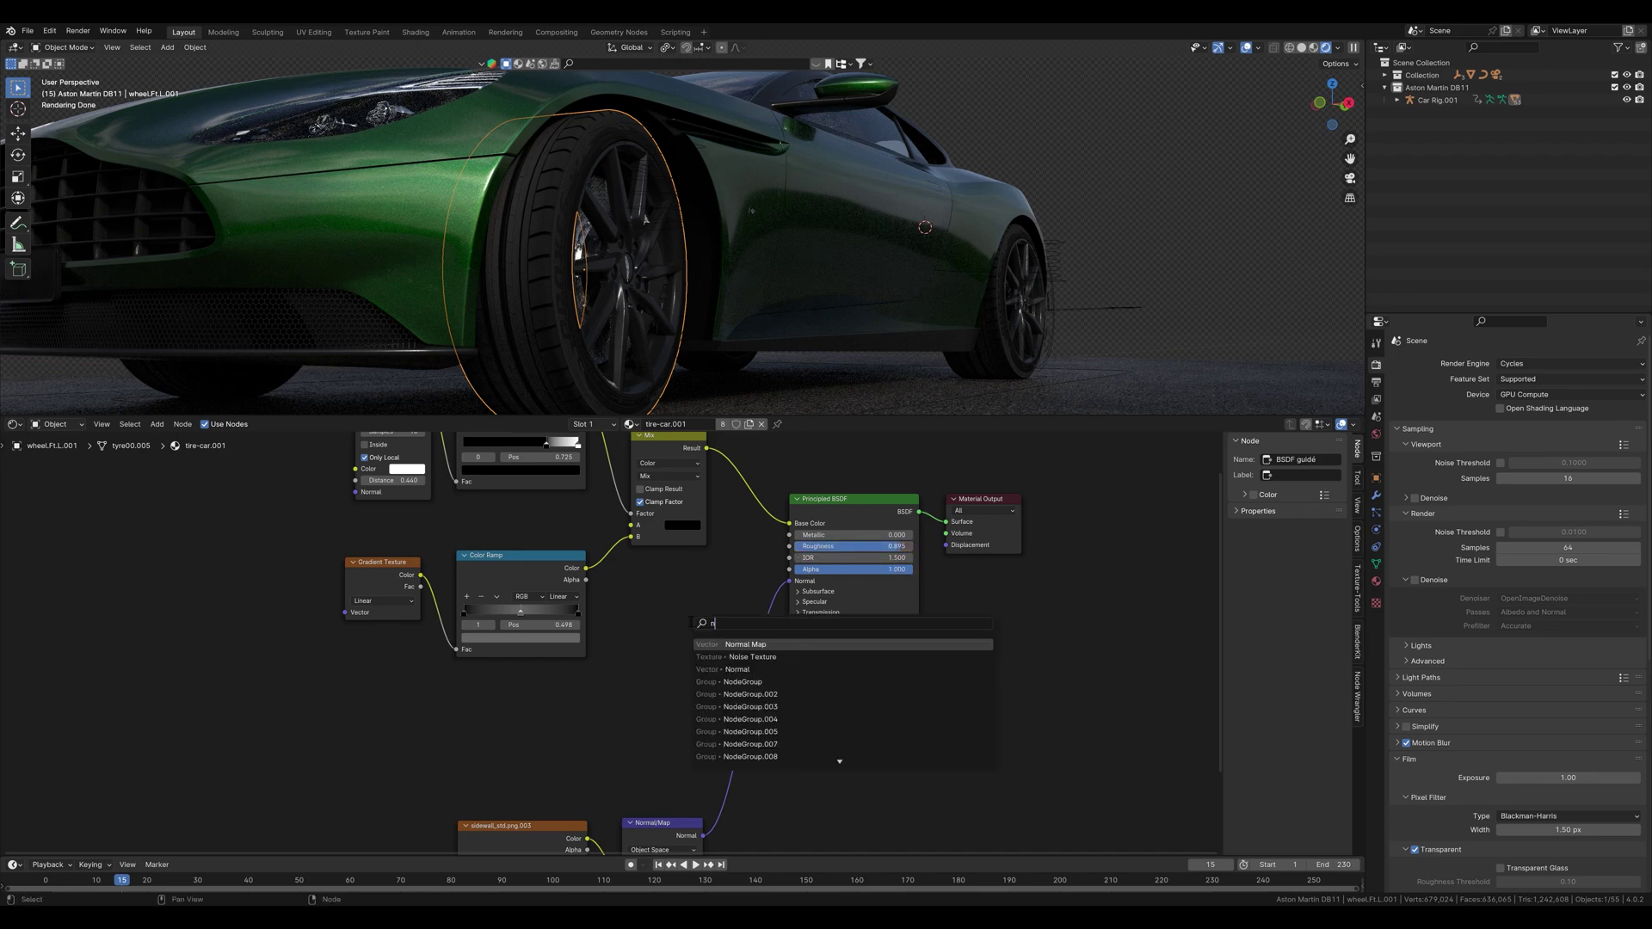
pyautogui.press('Return')
pyautogui.click(493, 672)
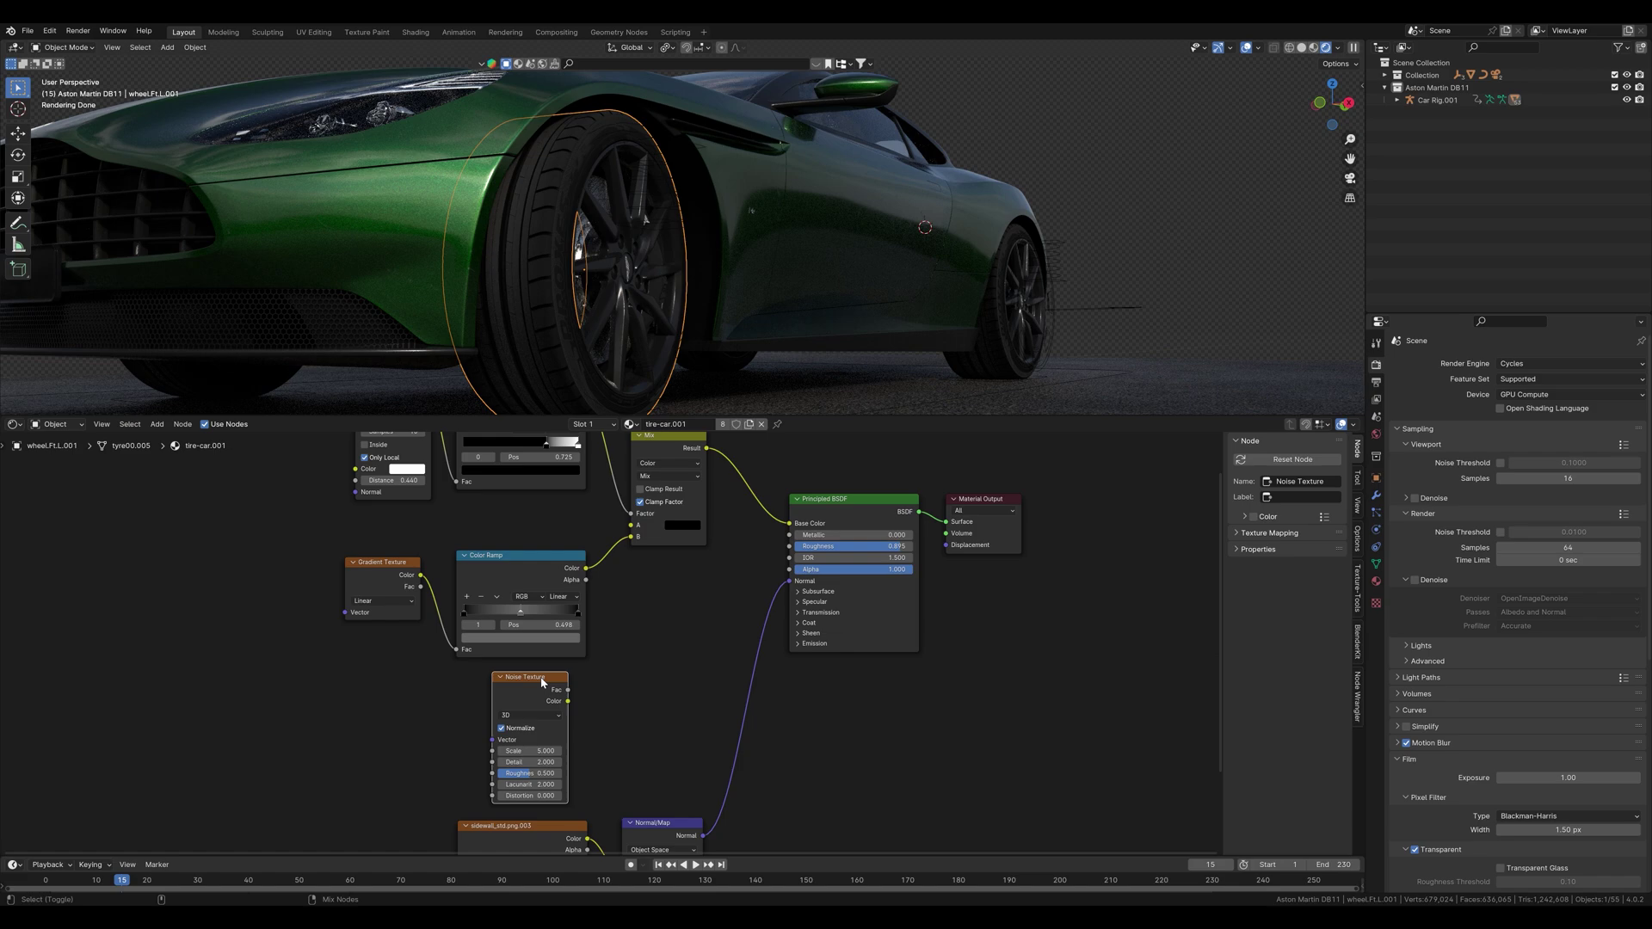
pyautogui.moveTo(668, 248); pyautogui.dragTo(729, 234, button='middle')
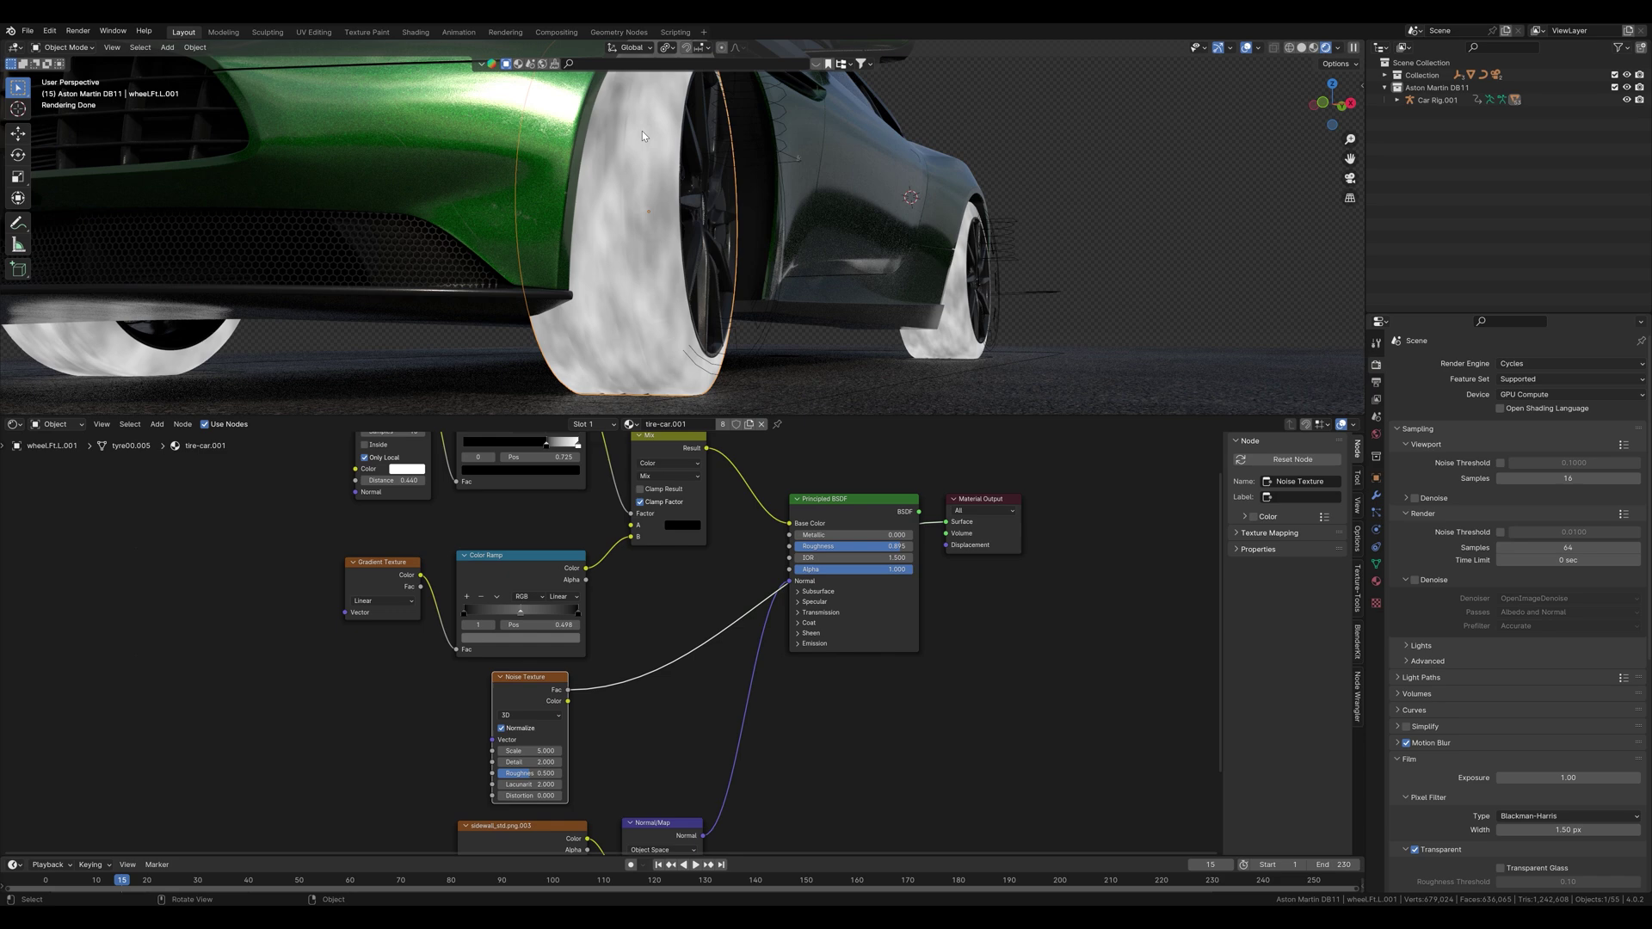
# Add Texture Coordinate and Mapping nodes to the Noise Texture and set the Mapping Scale X to 3.280.
pyautogui.hotkey('ctrl', 't')
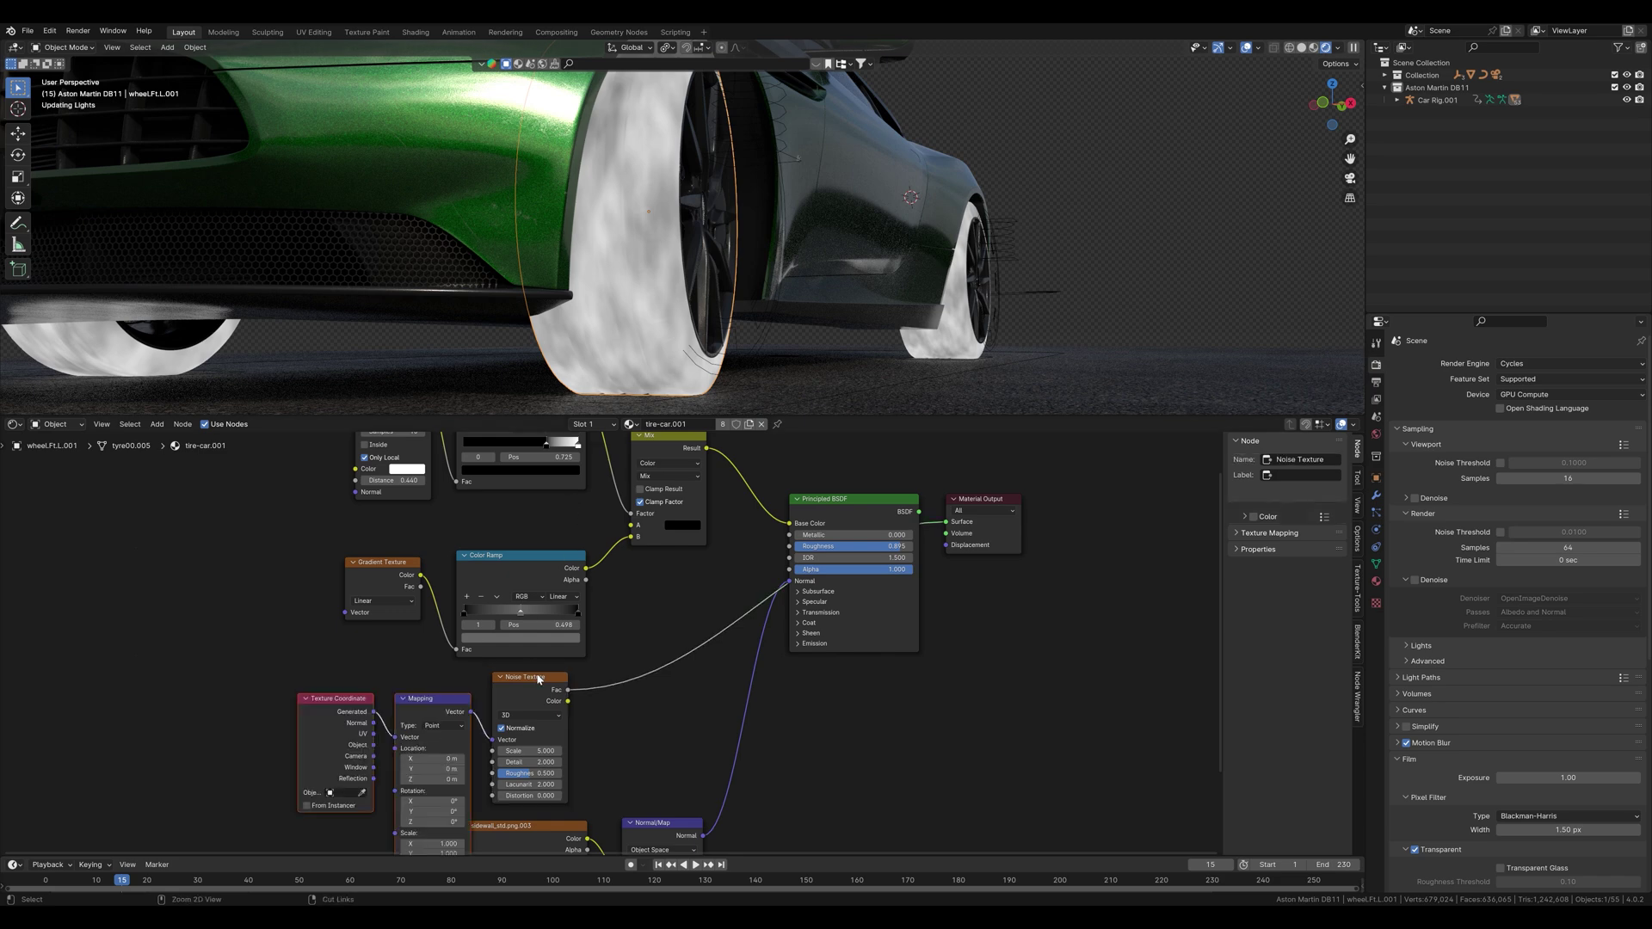
pyautogui.moveTo(424, 701); pyautogui.dragTo(298, 657)
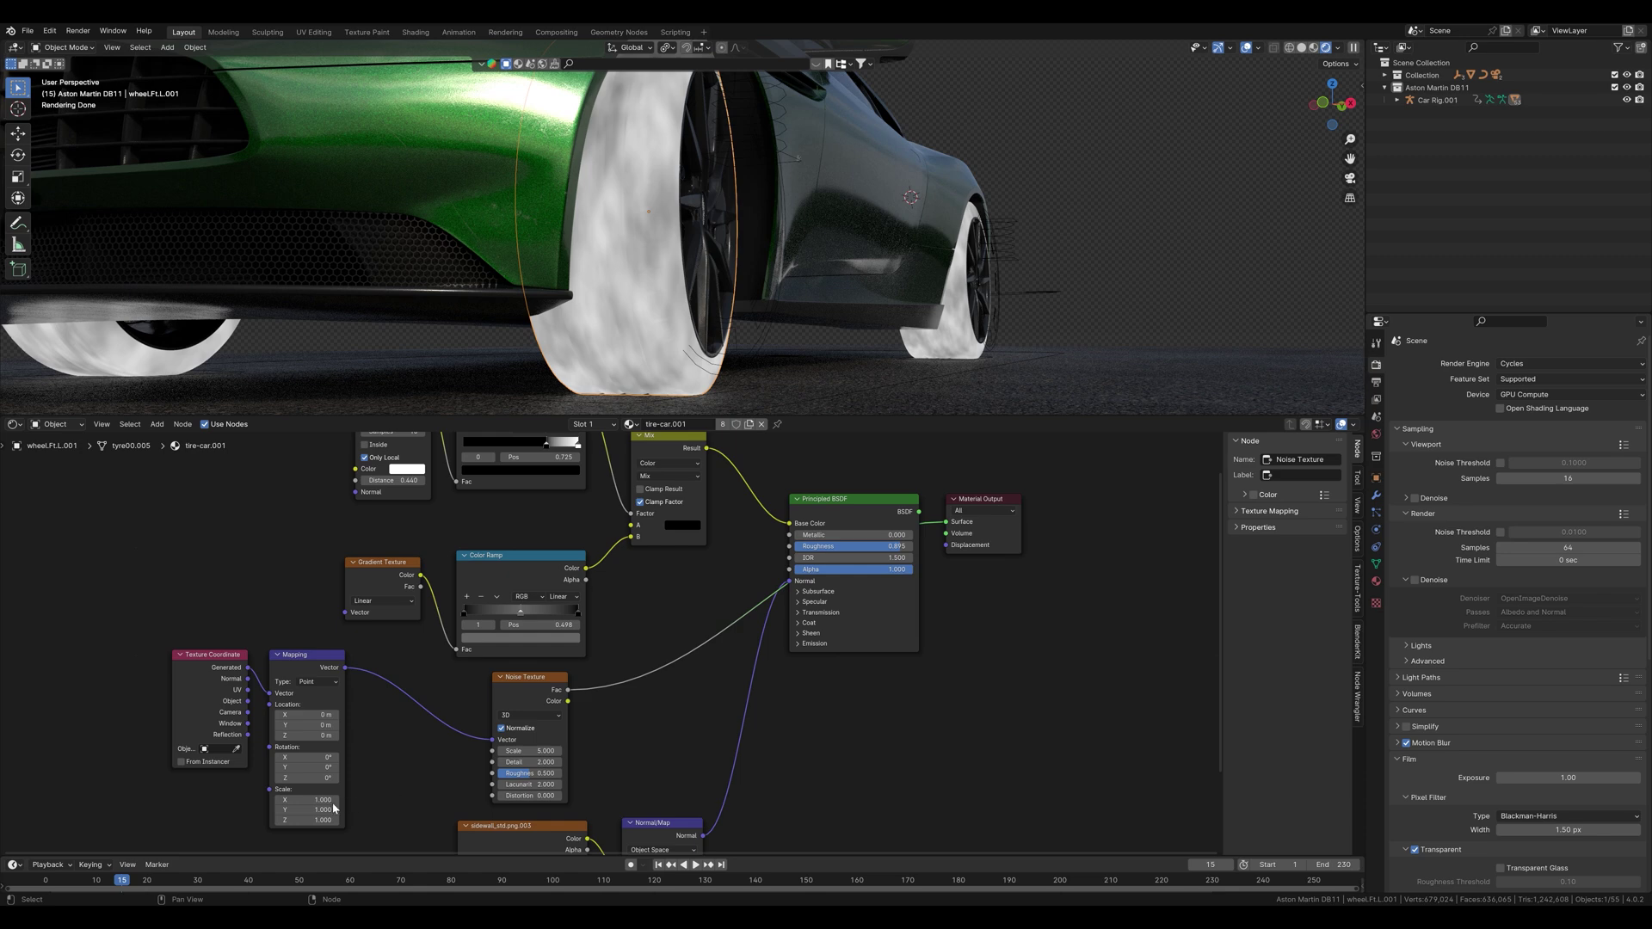
pyautogui.keyDown('shift'); pyautogui.moveTo(324, 799); pyautogui.dragTo(519, 800); pyautogui.keyUp('shift')
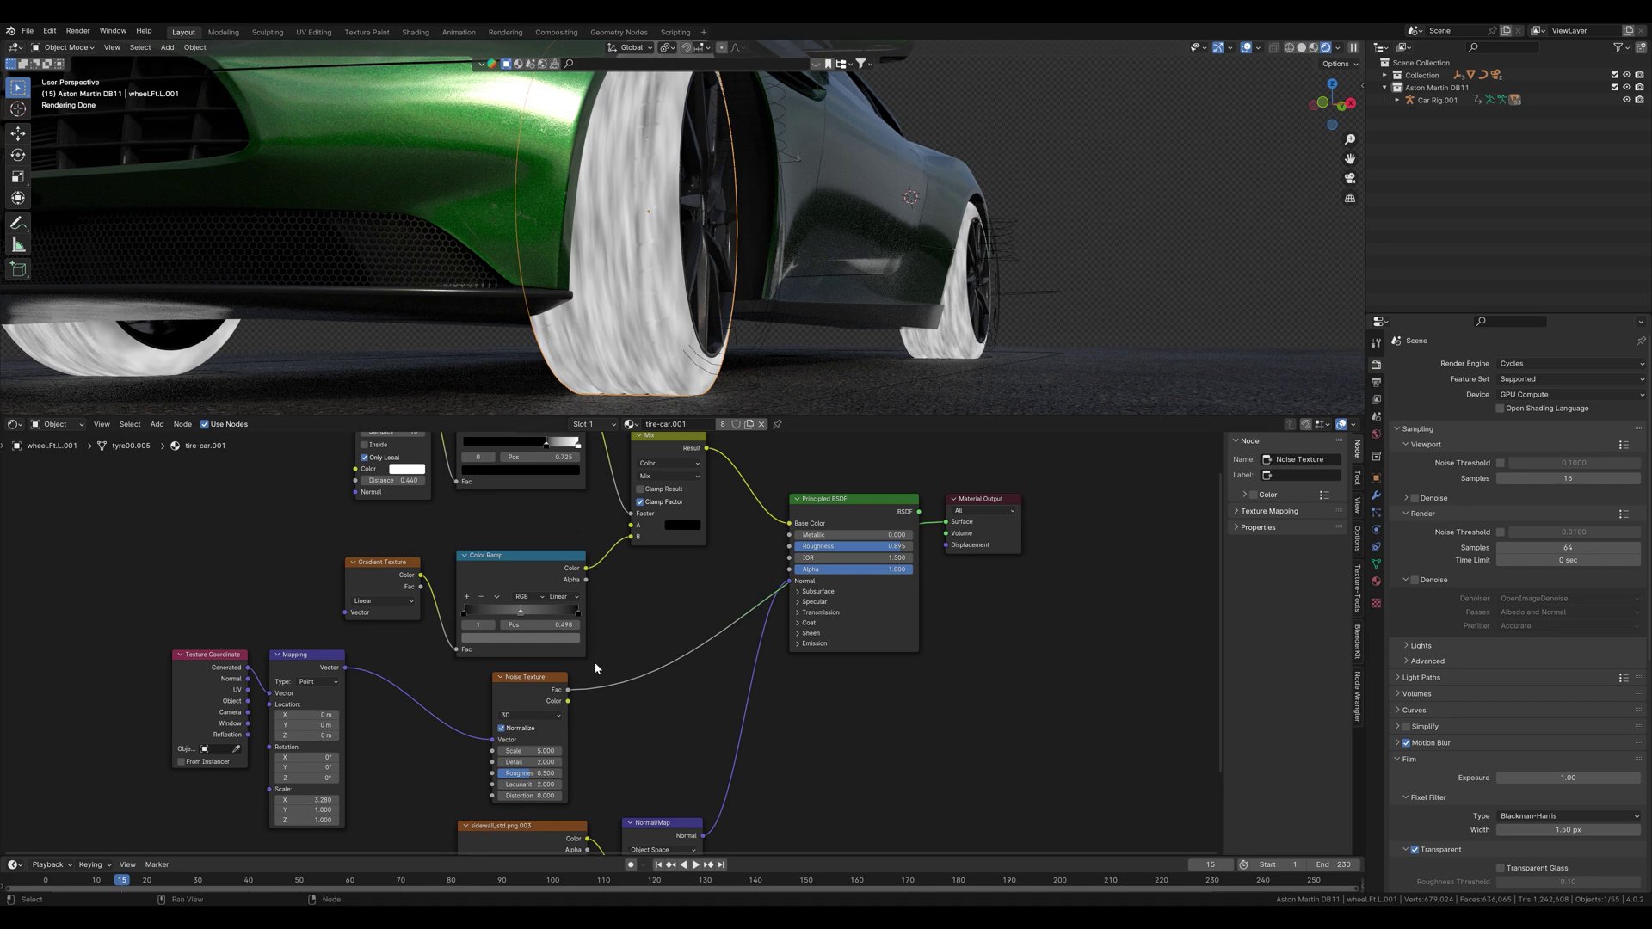
# Insert a Color Ramp after the Noise Texture, tidy the surrounding nodes, and move its black stop to about 0.39.
pyautogui.hotkey('shift', 'a')
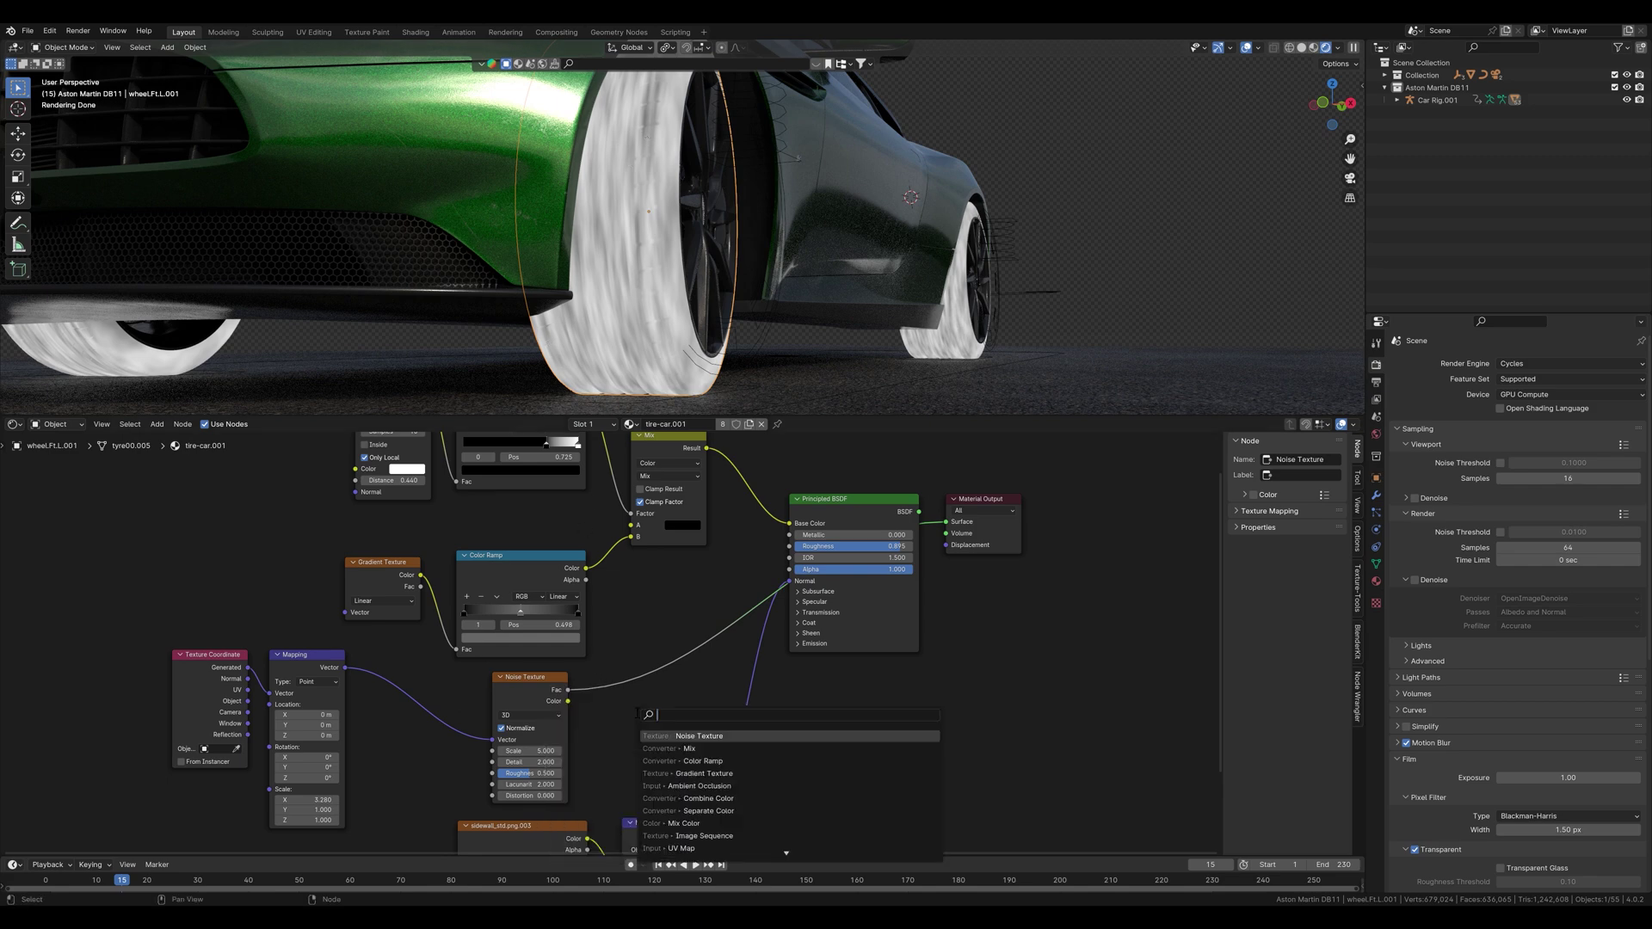
pyautogui.write('col')
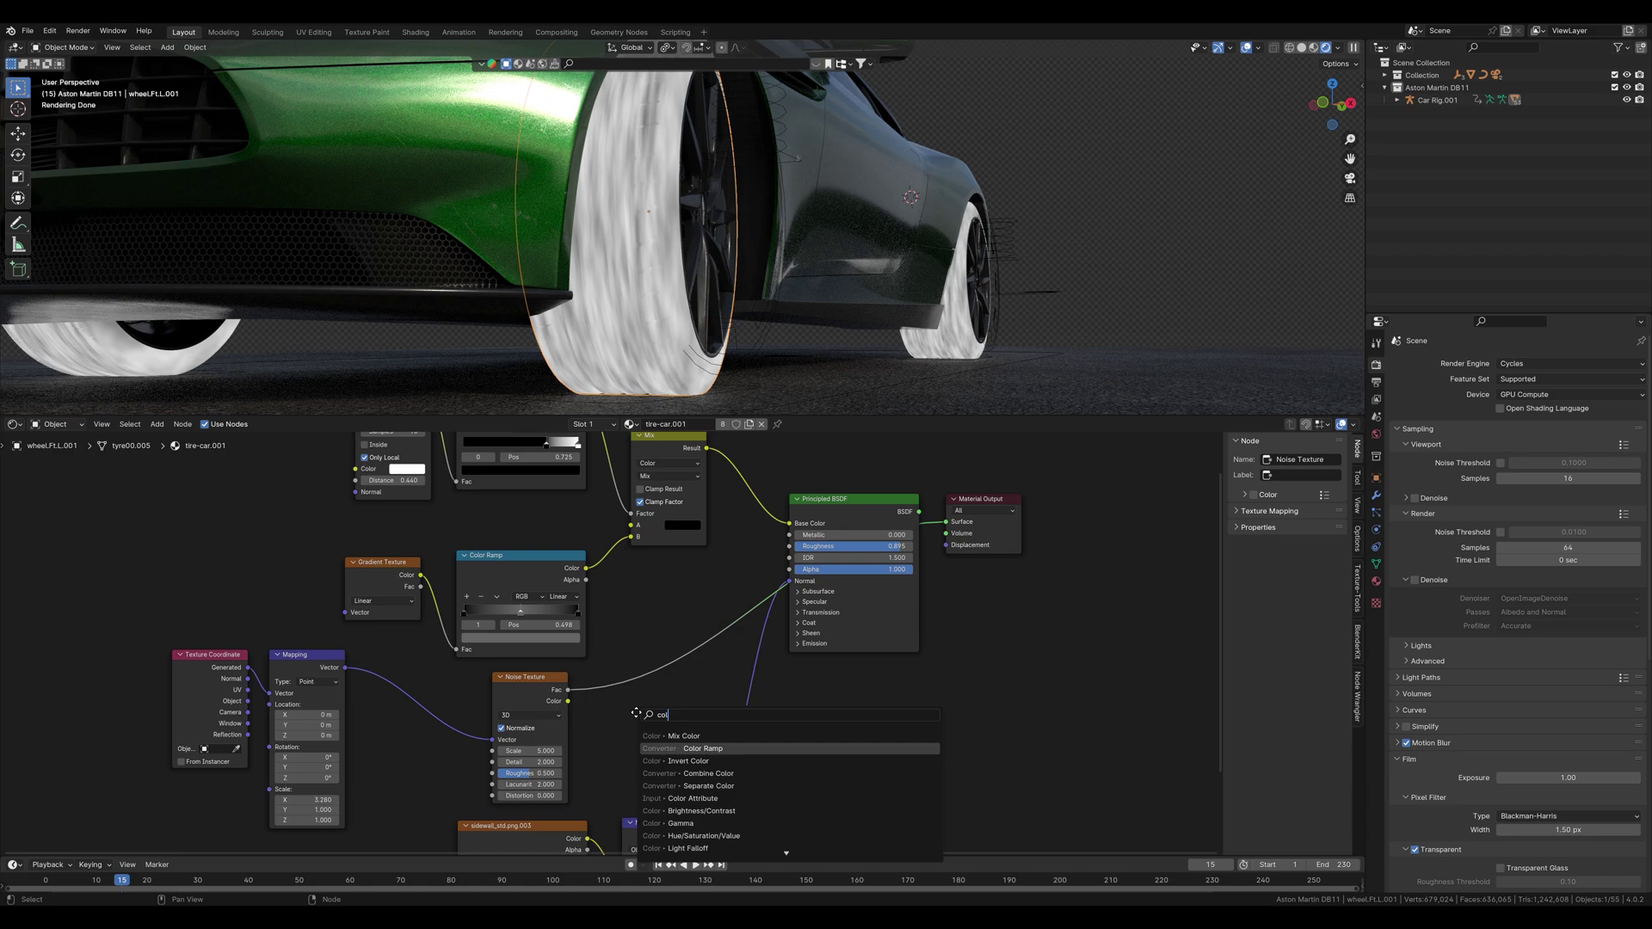
pyautogui.press('Return')
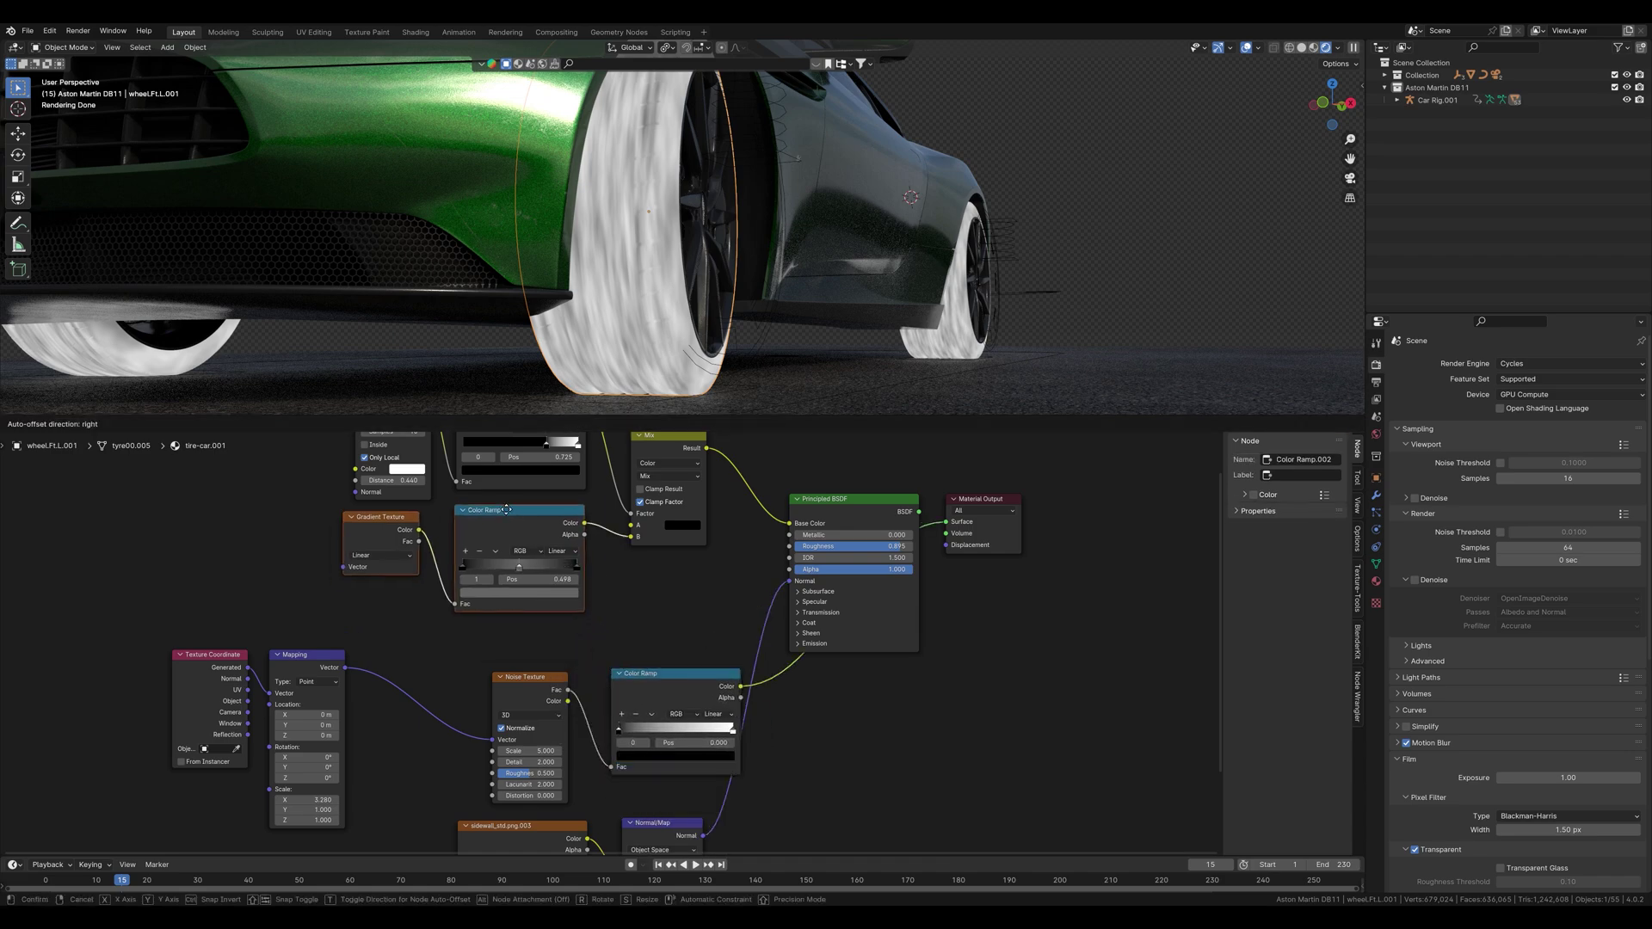
pyautogui.moveTo(506, 509); pyautogui.dragTo(506, 508)
pyautogui.moveTo(634, 683); pyautogui.dragTo(633, 616, button='middle')
pyautogui.moveTo(542, 610); pyautogui.dragTo(435, 586)
pyautogui.moveTo(689, 607); pyautogui.dragTo(591, 593)
pyautogui.moveTo(526, 647); pyautogui.dragTo(566, 645)
# Connect the noise's Color Ramp to the Principled BSDF's Roughness and restore the BSDF link to the Material Output.
pyautogui.moveTo(643, 605); pyautogui.dragTo(783, 486)
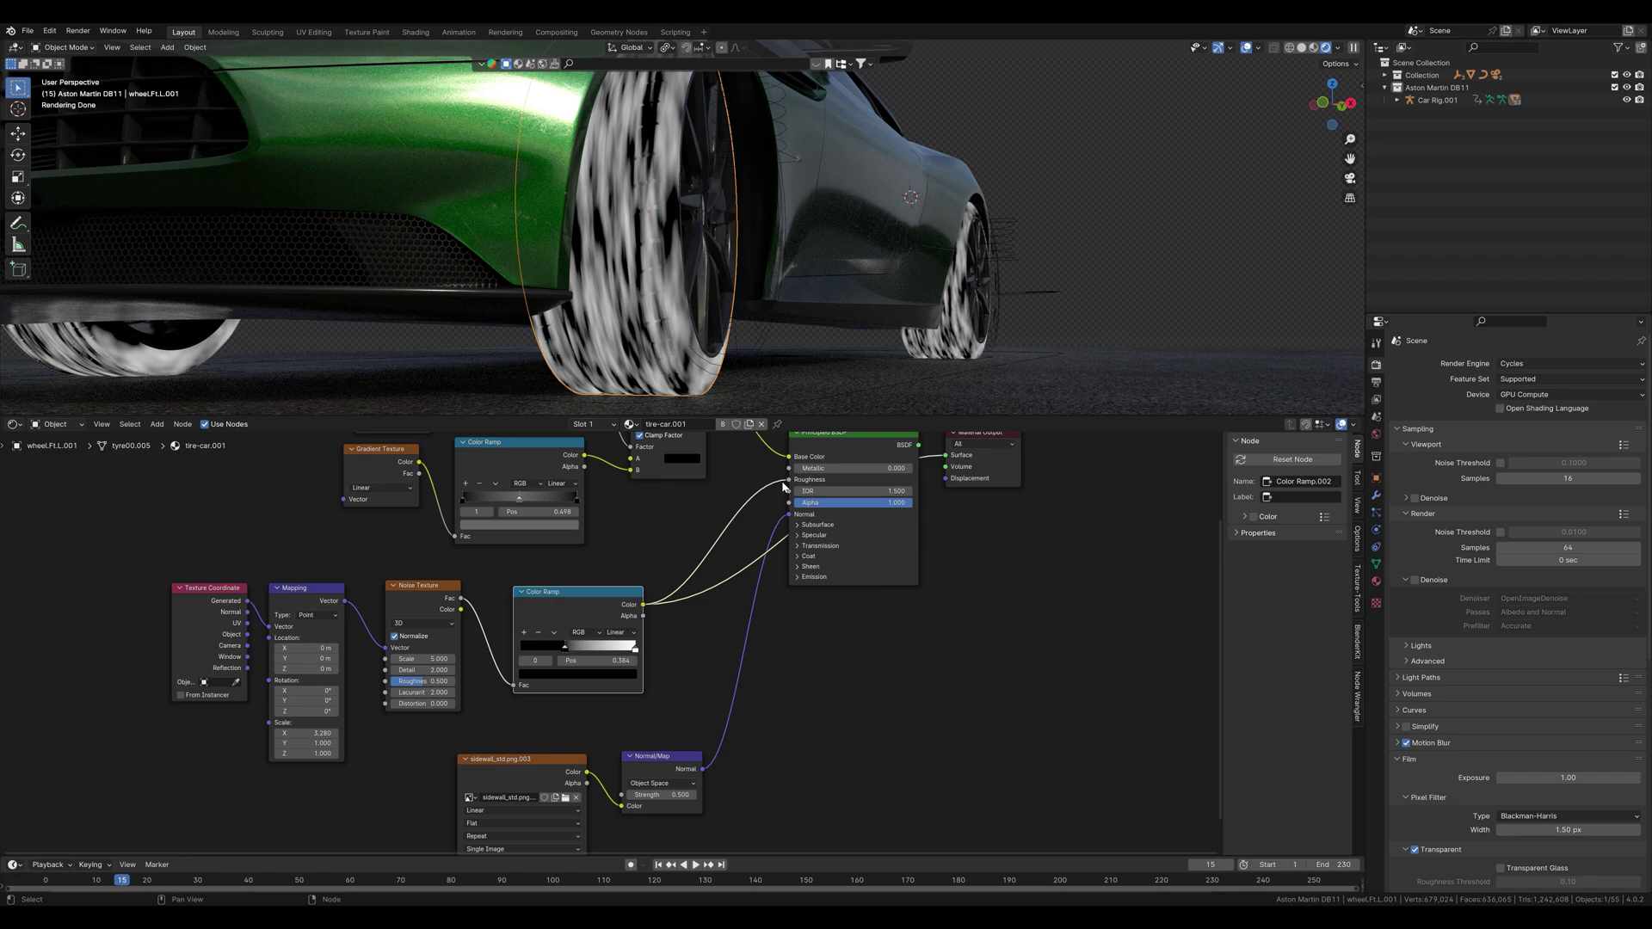
pyautogui.moveTo(783, 487); pyautogui.dragTo(716, 553, button='middle')
pyautogui.moveTo(851, 510); pyautogui.dragTo(879, 520)
pyautogui.moveTo(726, 339); pyautogui.dragTo(612, 233, button='middle')
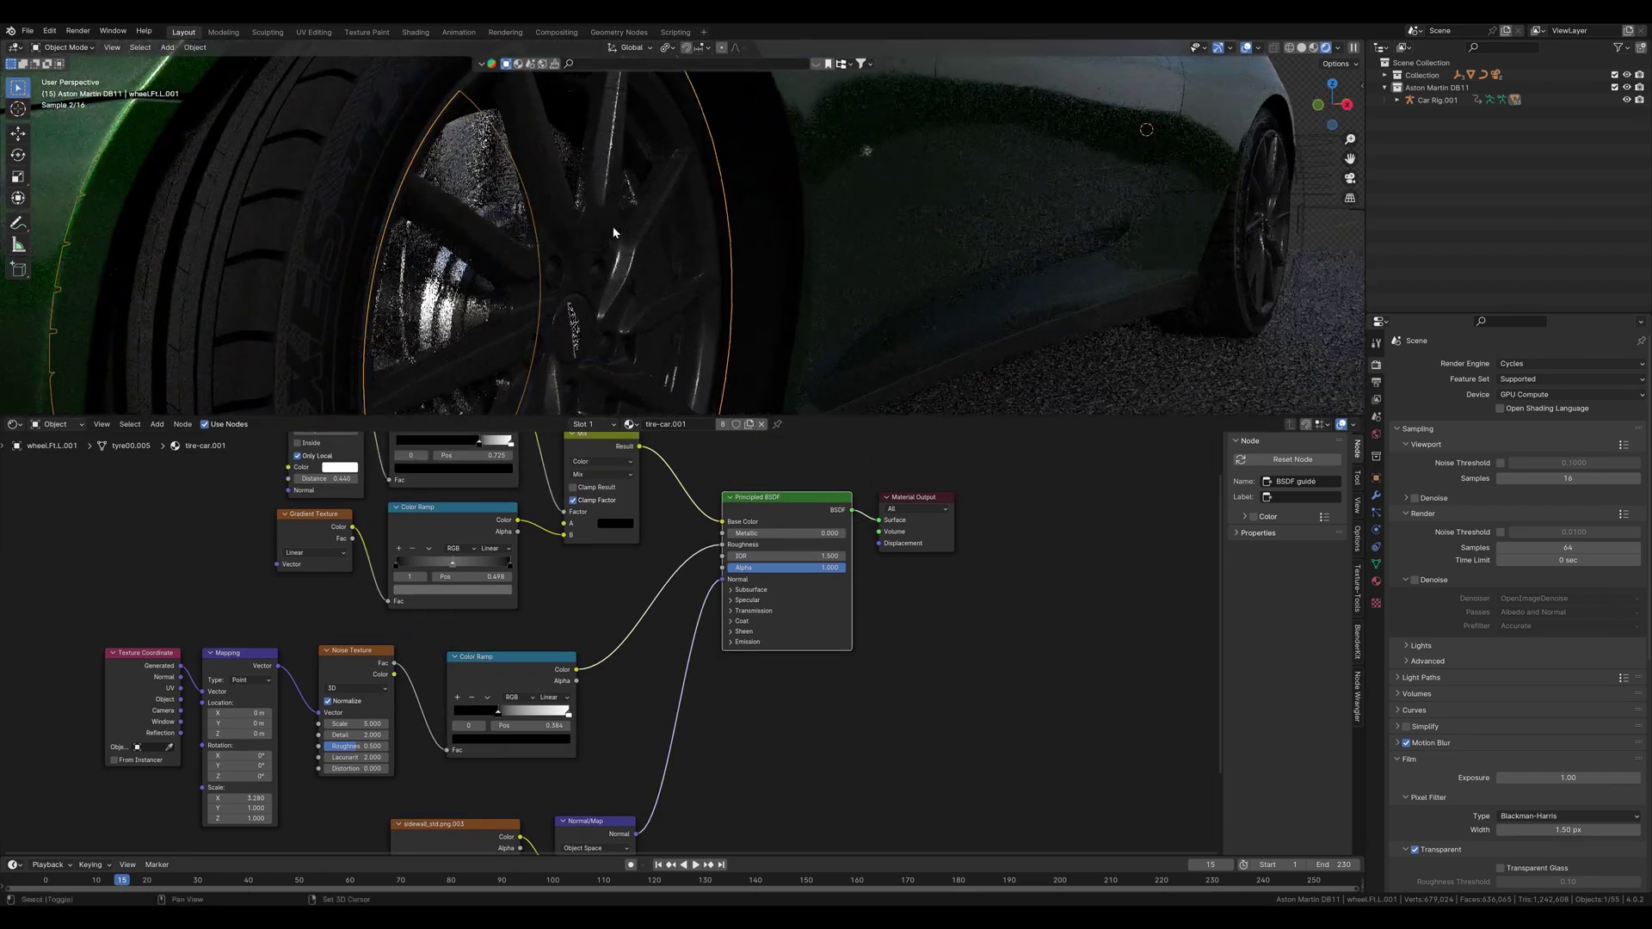
pyautogui.keyDown('shift'); pyautogui.moveTo(268, 296); pyautogui.dragTo(520, 172, button='middle'); pyautogui.keyUp('shift')
pyautogui.scroll(-4, 461, 246)
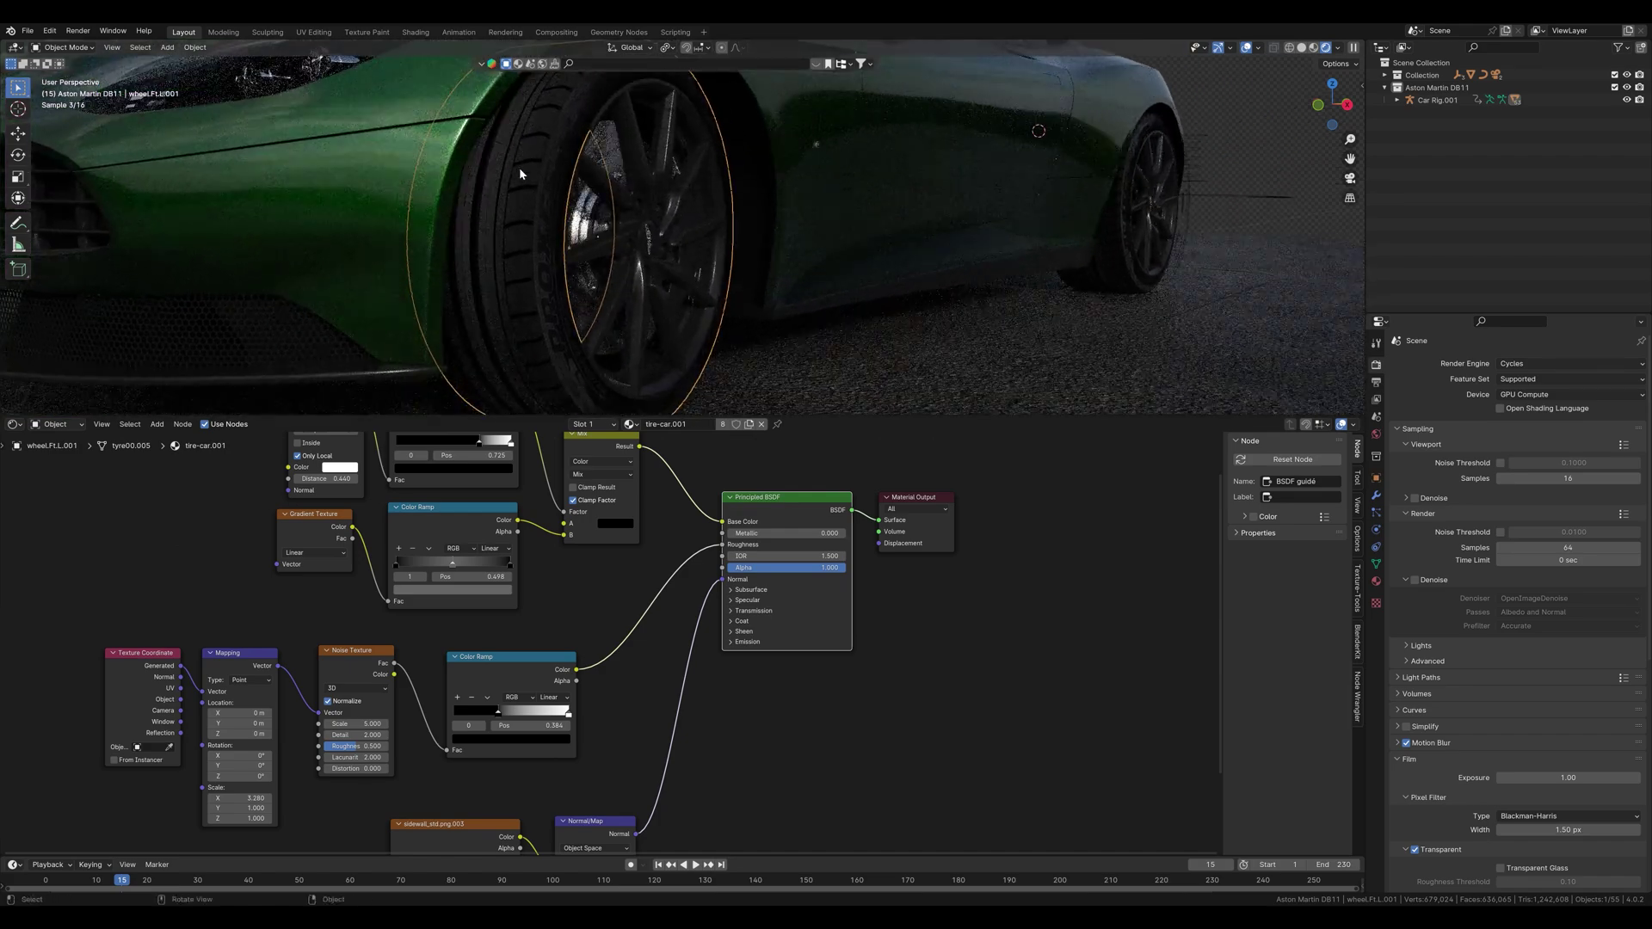
# Preview the noise's Color Ramp on the tyres and reduce the Noise Texture Scale to 1.640.
pyautogui.keyDown('ctrl'); pyautogui.keyDown('shift'); pyautogui.click(508, 658); pyautogui.keyUp('shift'); pyautogui.keyUp('ctrl')
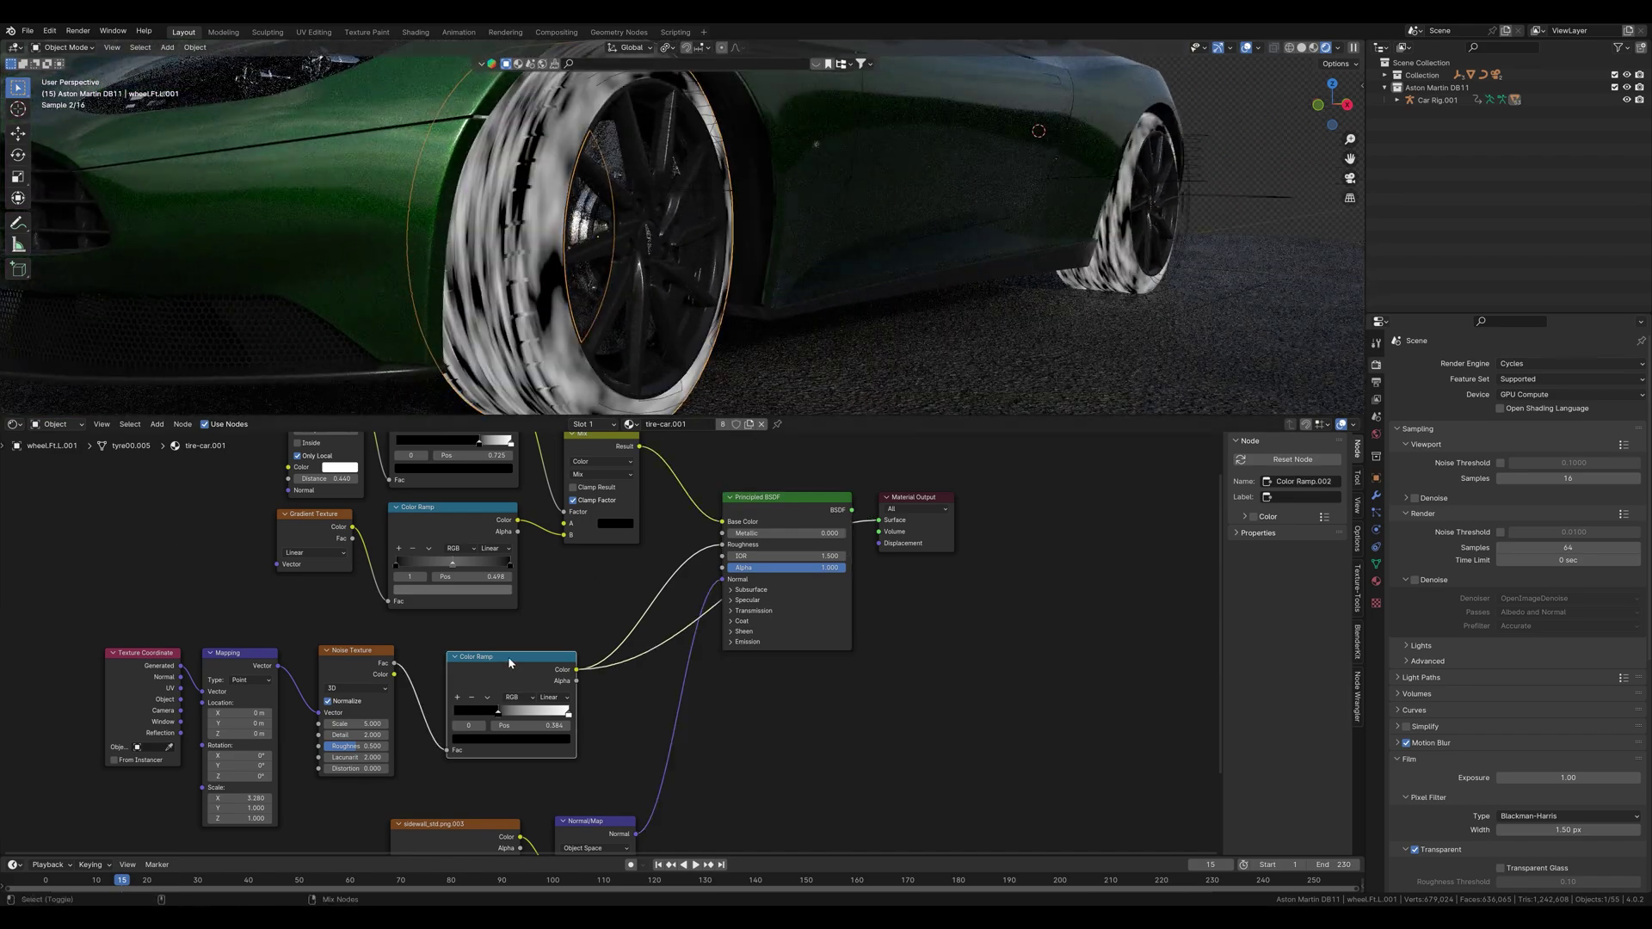
pyautogui.keyDown('shift'); pyautogui.moveTo(361, 724); pyautogui.dragTo(305, 724); pyautogui.keyUp('shift')
pyautogui.keyDown('shift'); pyautogui.moveTo(1003, 149); pyautogui.dragTo(1062, 73, button='middle'); pyautogui.keyUp('shift')
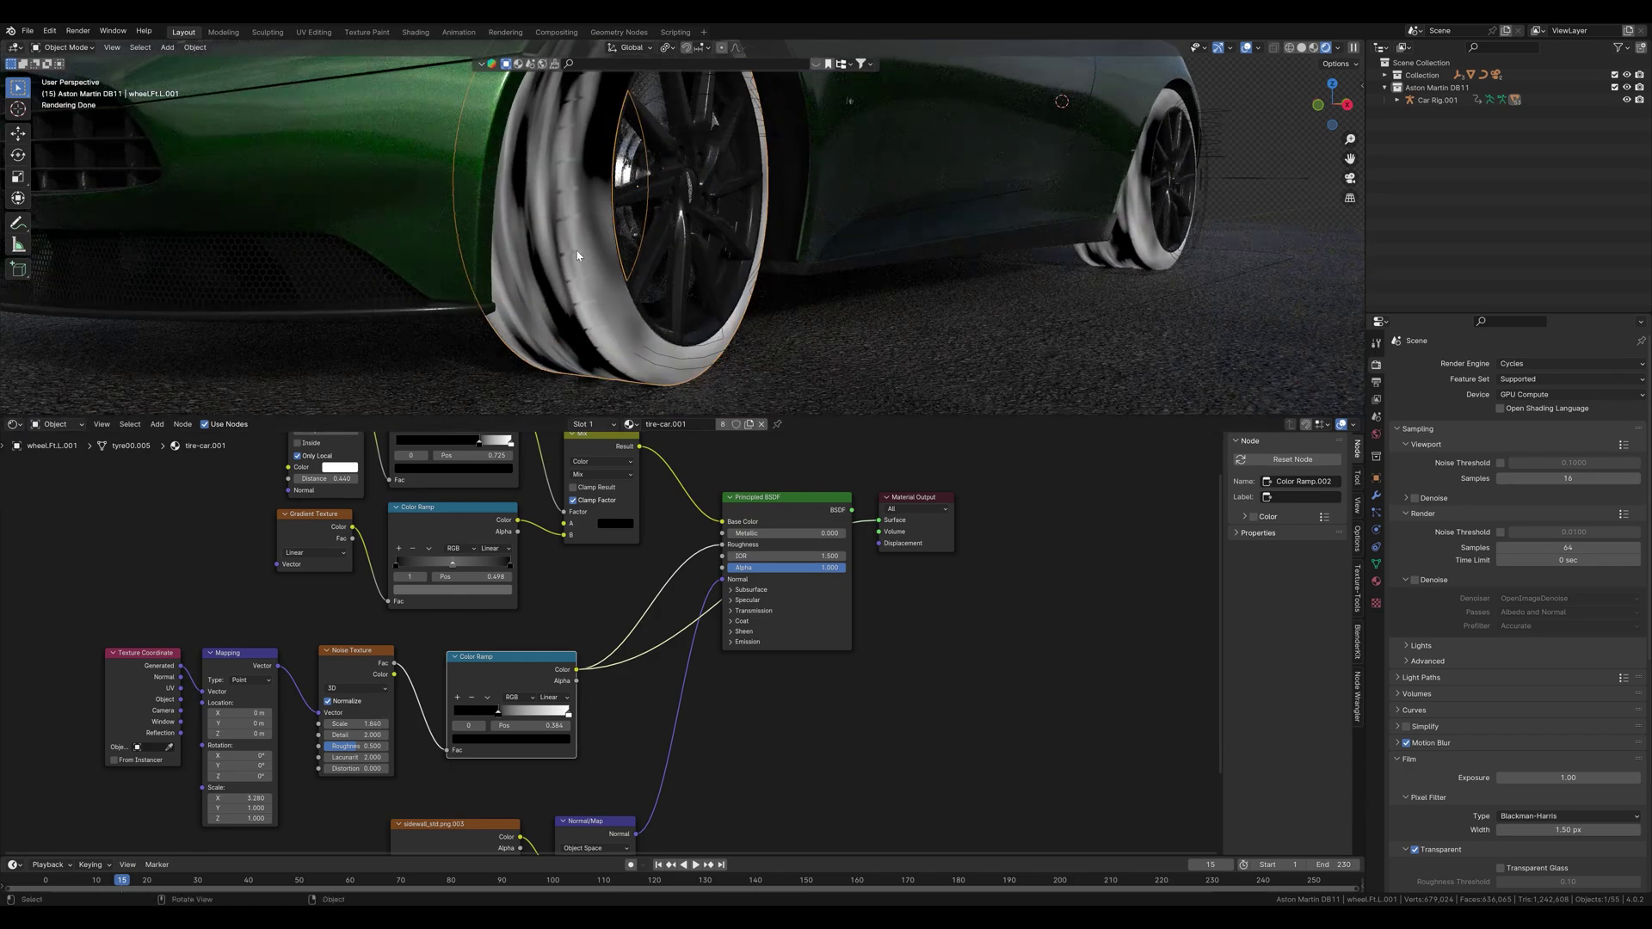
pyautogui.keyDown('shift'); pyautogui.moveTo(693, 316); pyautogui.dragTo(682, 398, button='middle'); pyautogui.keyUp('shift')
pyautogui.scroll(-4, 682, 399)
# Reconnect the BSDF to the Material Output and tighten the noise's Color Ramp, with black at about 0.42 and white at about 0.64.
pyautogui.moveTo(851, 510); pyautogui.dragTo(878, 520)
pyautogui.moveTo(568, 713); pyautogui.dragTo(526, 712)
pyautogui.scroll(6, 664, 229)
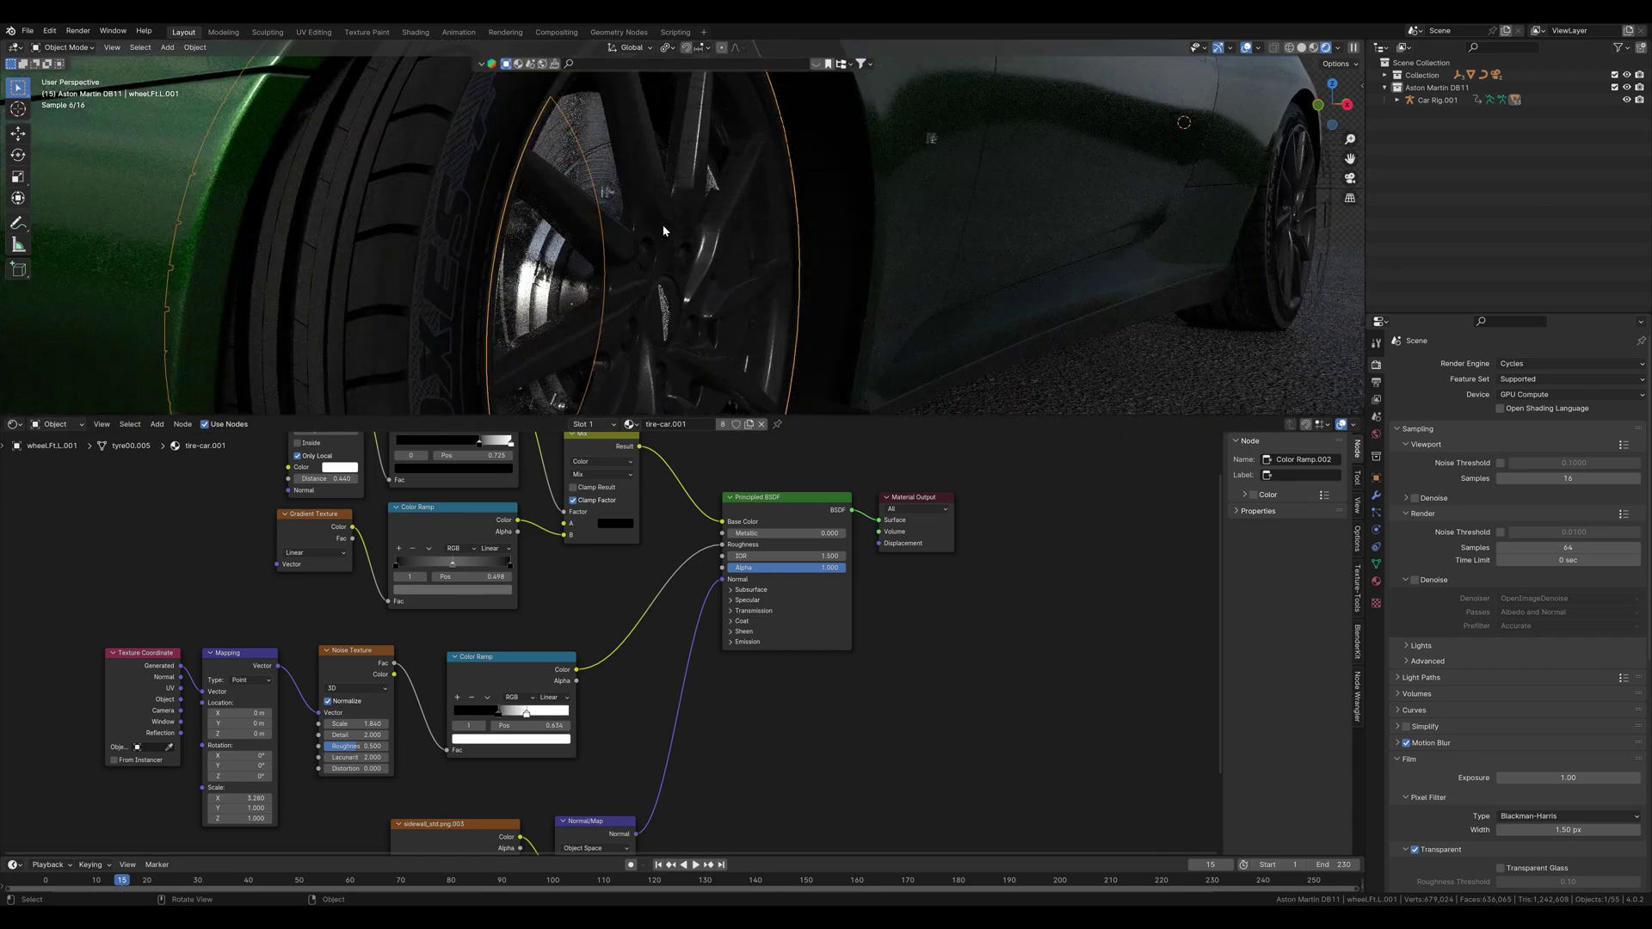
pyautogui.moveTo(497, 713); pyautogui.dragTo(502, 714)
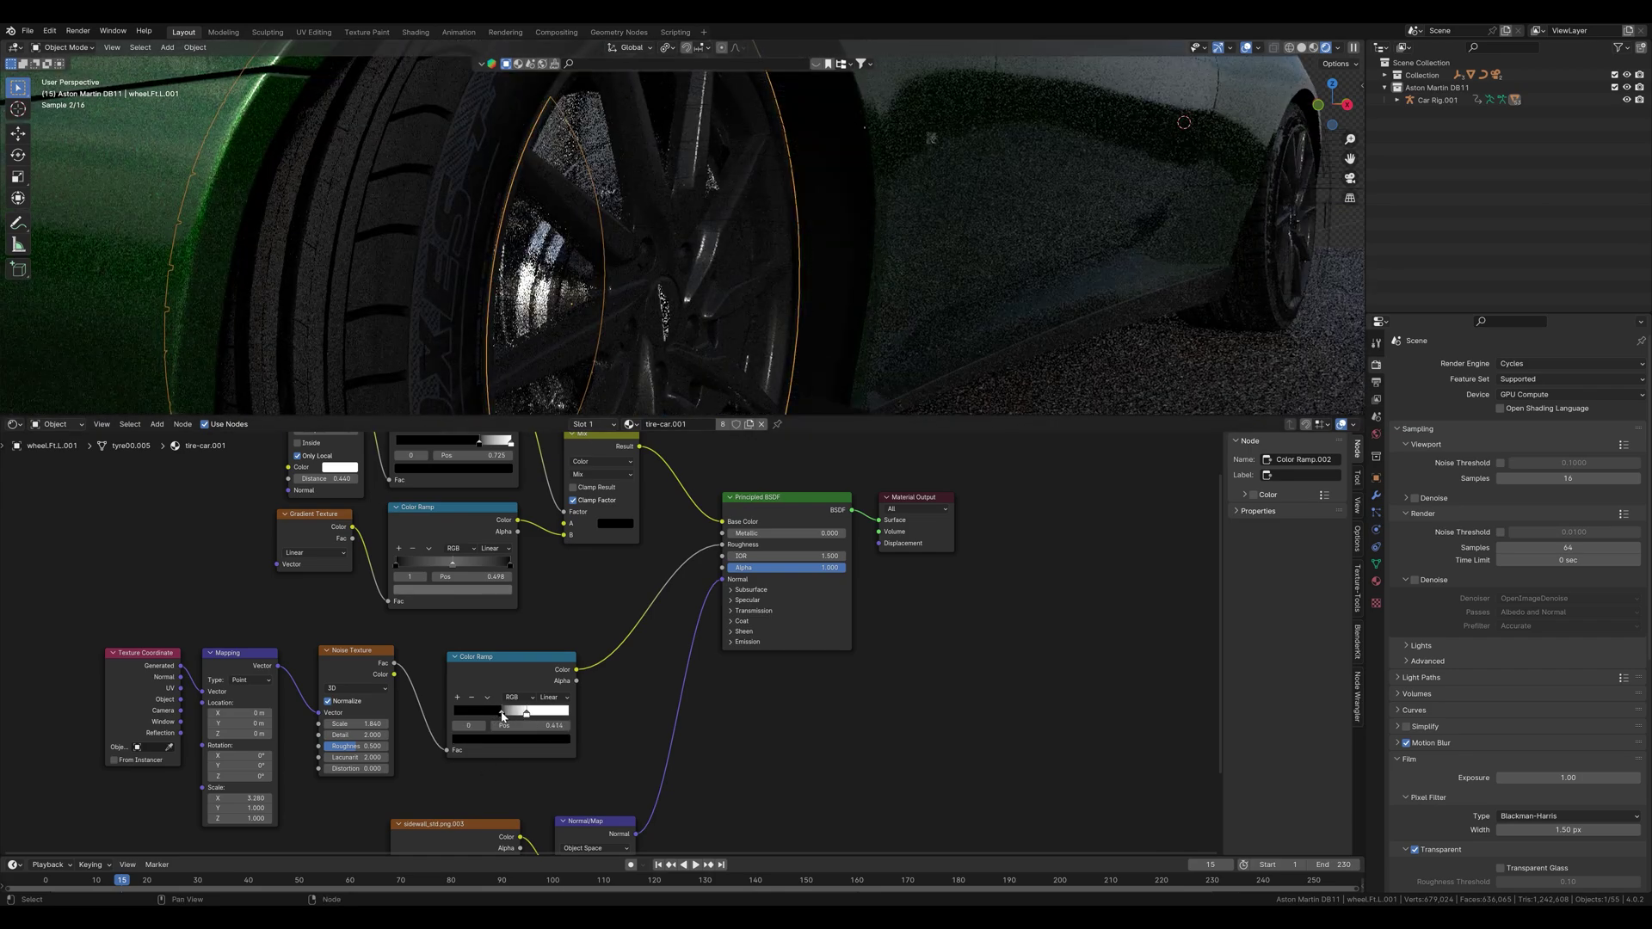
pyautogui.keyDown('shift'); pyautogui.moveTo(621, 331); pyautogui.dragTo(647, 129, button='middle'); pyautogui.keyUp('shift')
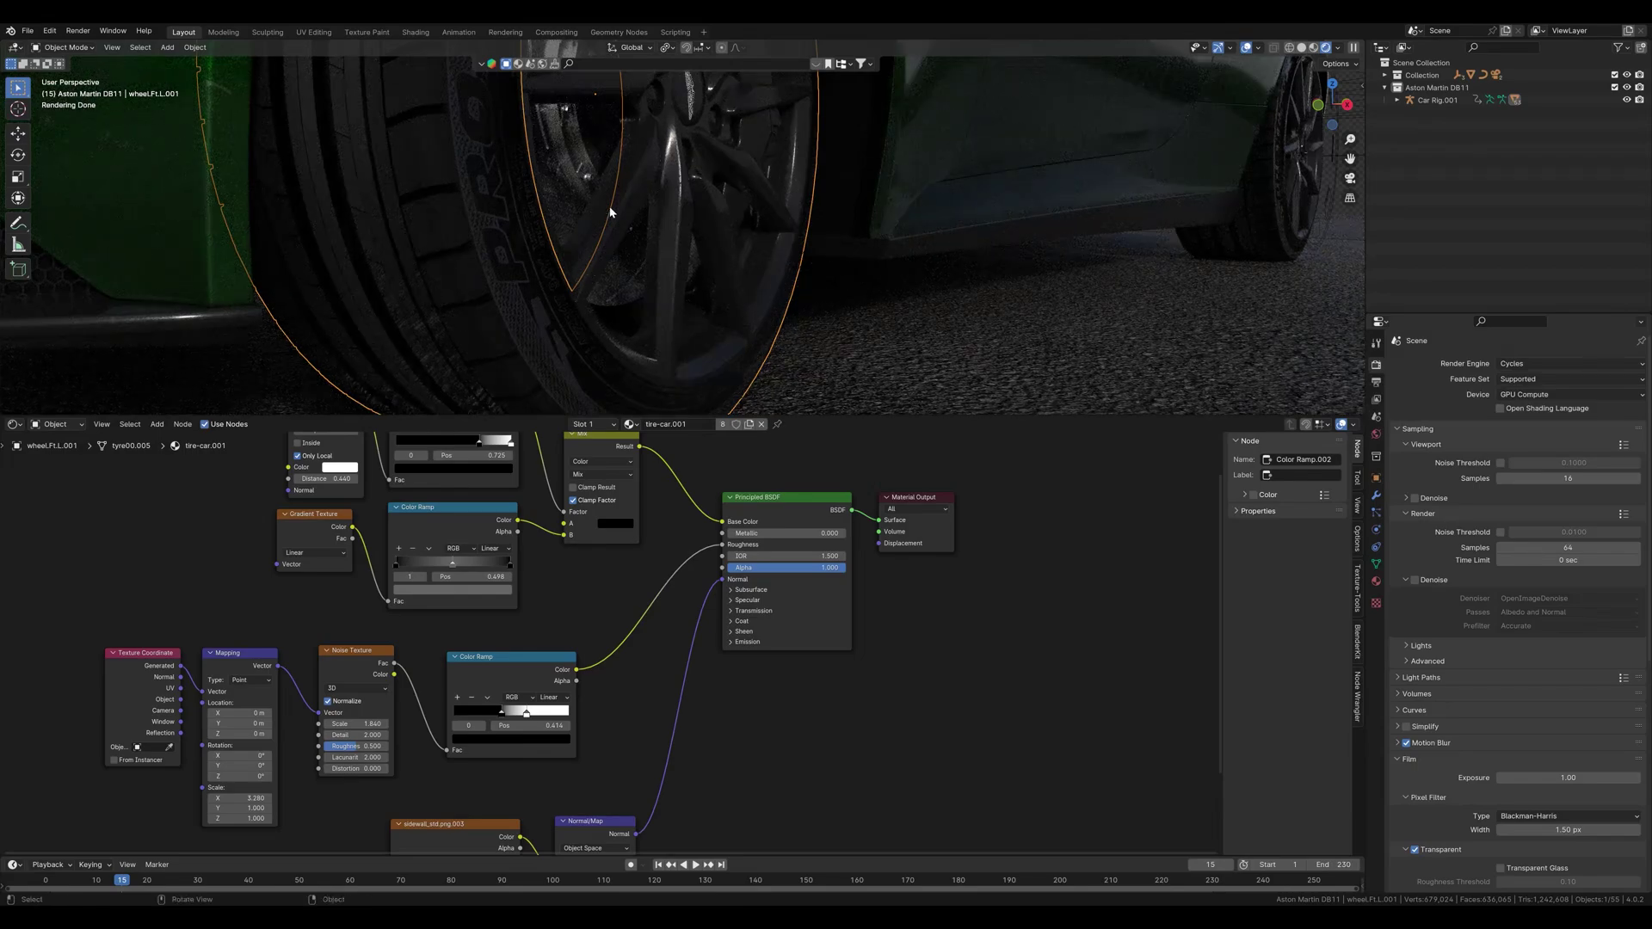
# Move the black stop of the noise's Color Ramp to about 0.236 and lighten it to grey, checking the tyre from several angles.
pyautogui.keyDown('shift'); pyautogui.moveTo(770, 252); pyautogui.dragTo(796, 161, button='middle'); pyautogui.keyUp('shift')
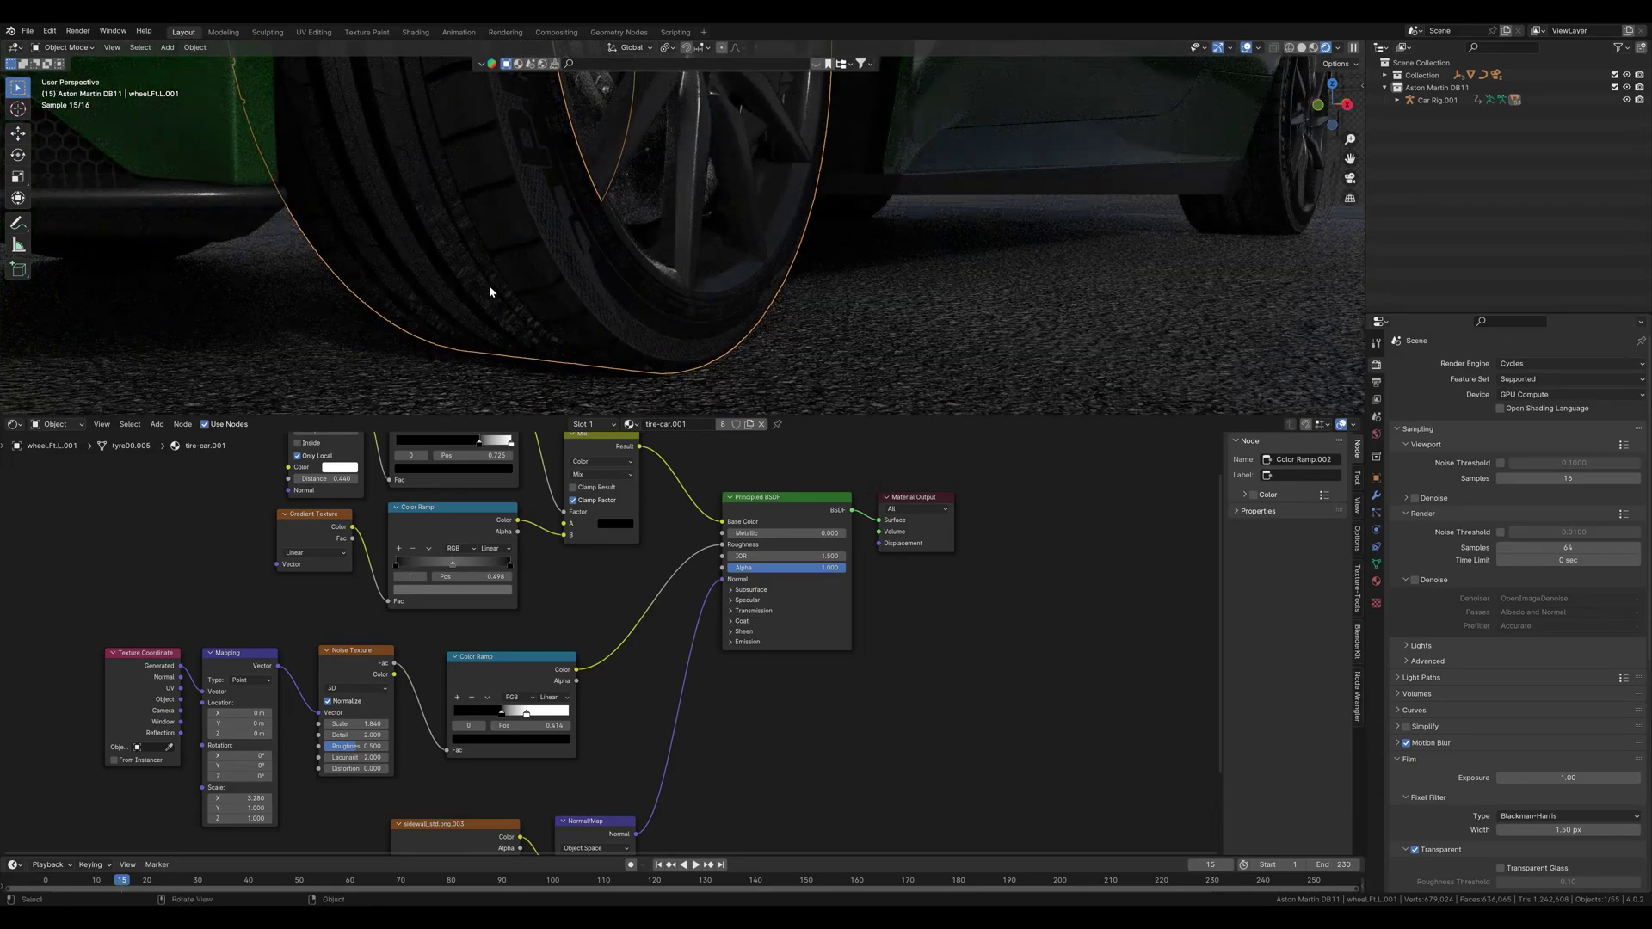
pyautogui.moveTo(502, 713); pyautogui.dragTo(481, 714)
pyautogui.click(489, 739)
pyautogui.moveTo(561, 662); pyautogui.dragTo(561, 621)
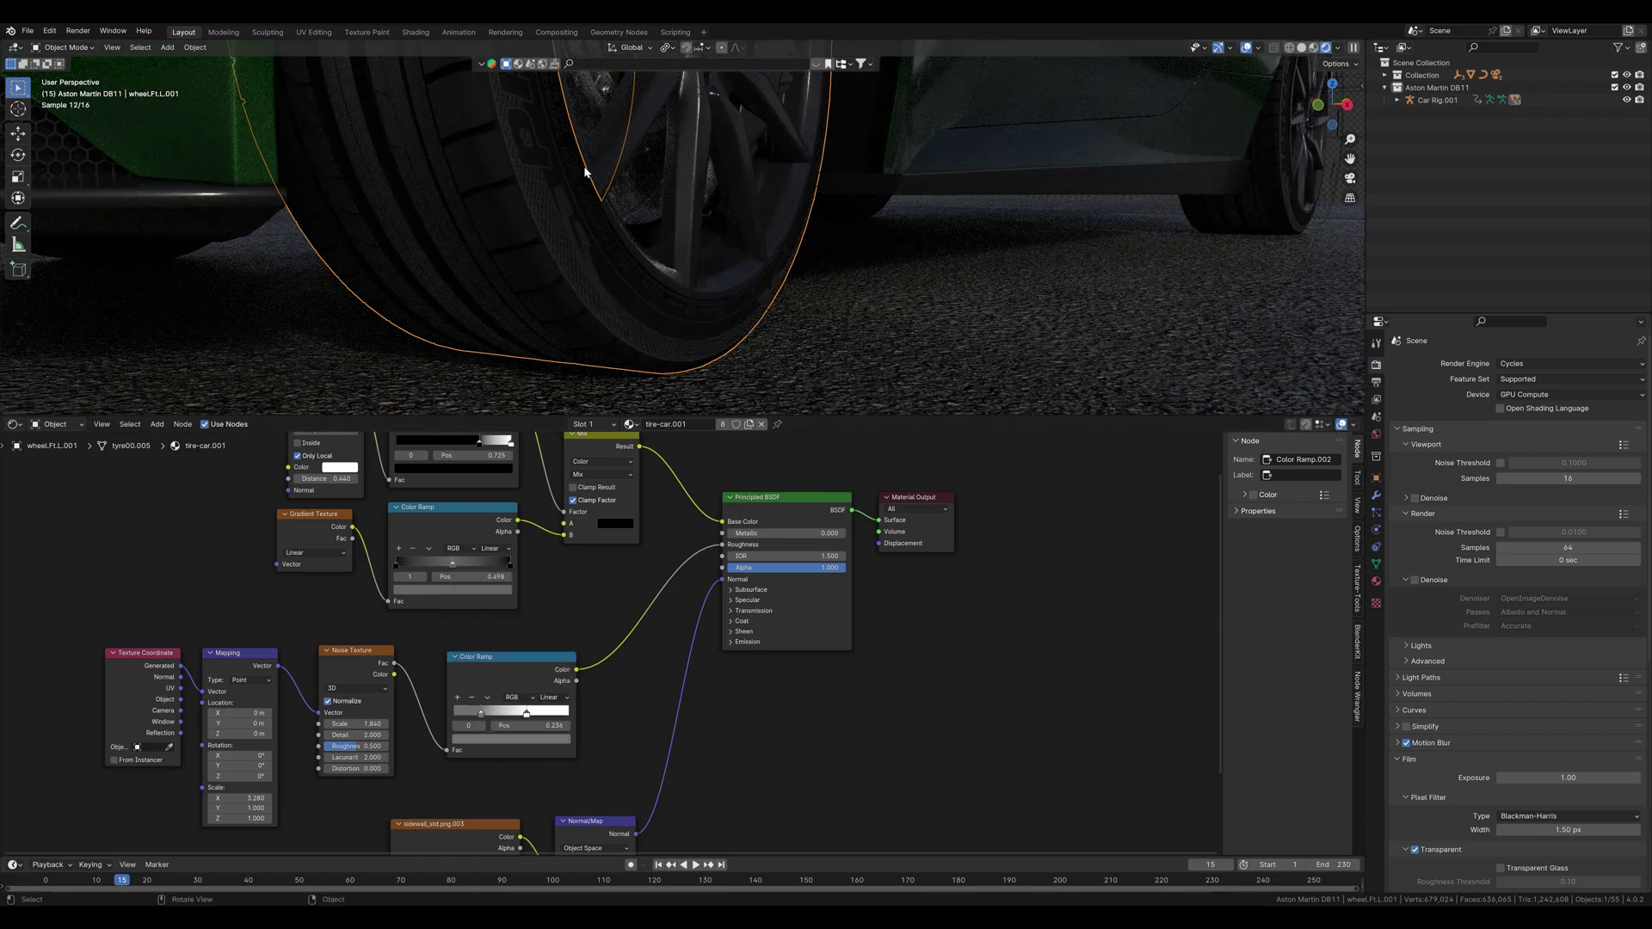
pyautogui.moveTo(585, 172); pyautogui.dragTo(671, 209, button='middle')
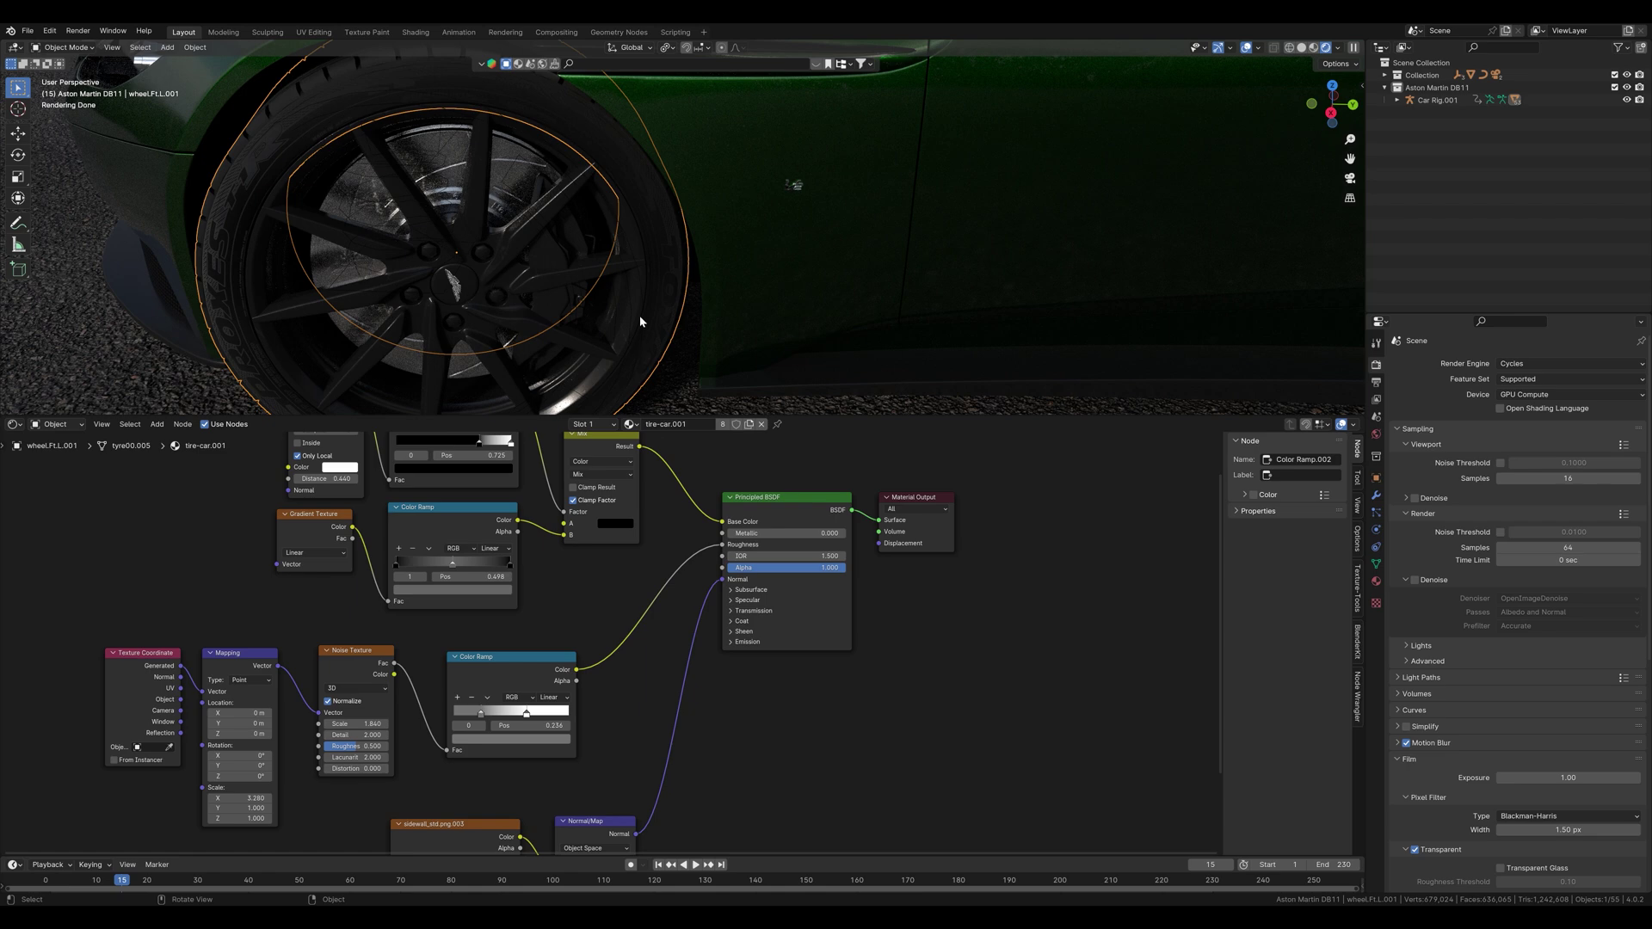
pyautogui.moveTo(639, 322); pyautogui.dragTo(553, 127, button='middle')
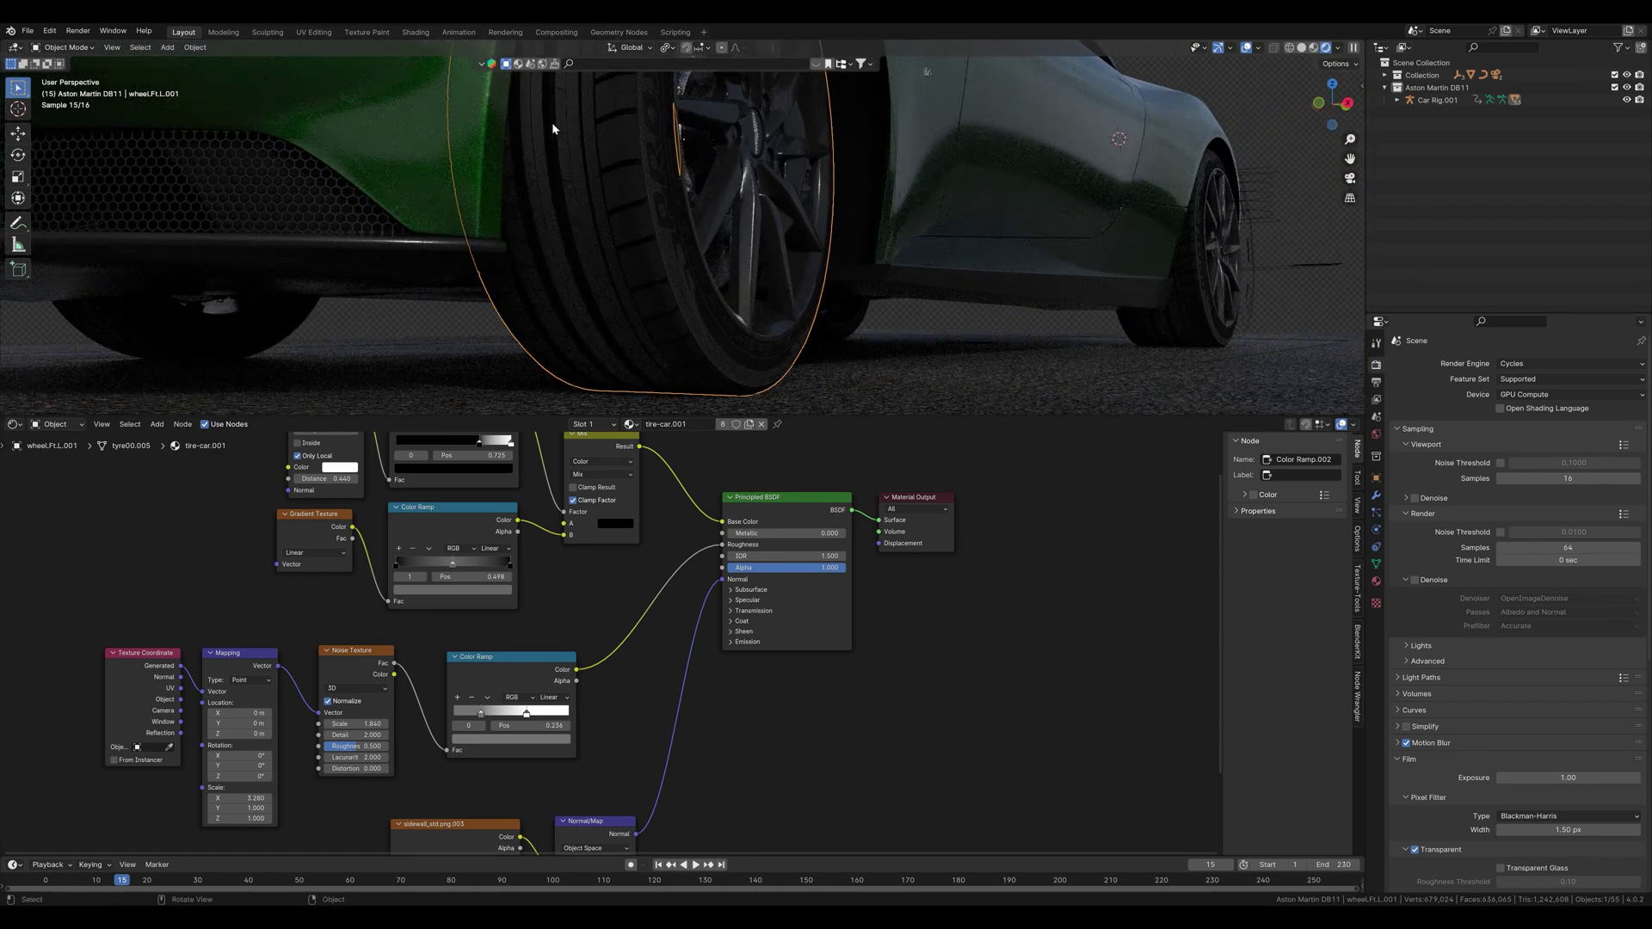
# Move the roughness noise chain, from Texture Coordinate to Color Ramp, closer to the nodes above it.
pyautogui.moveTo(609, 727); pyautogui.dragTo(95, 685)
pyautogui.moveTo(481, 658); pyautogui.dragTo(463, 634)
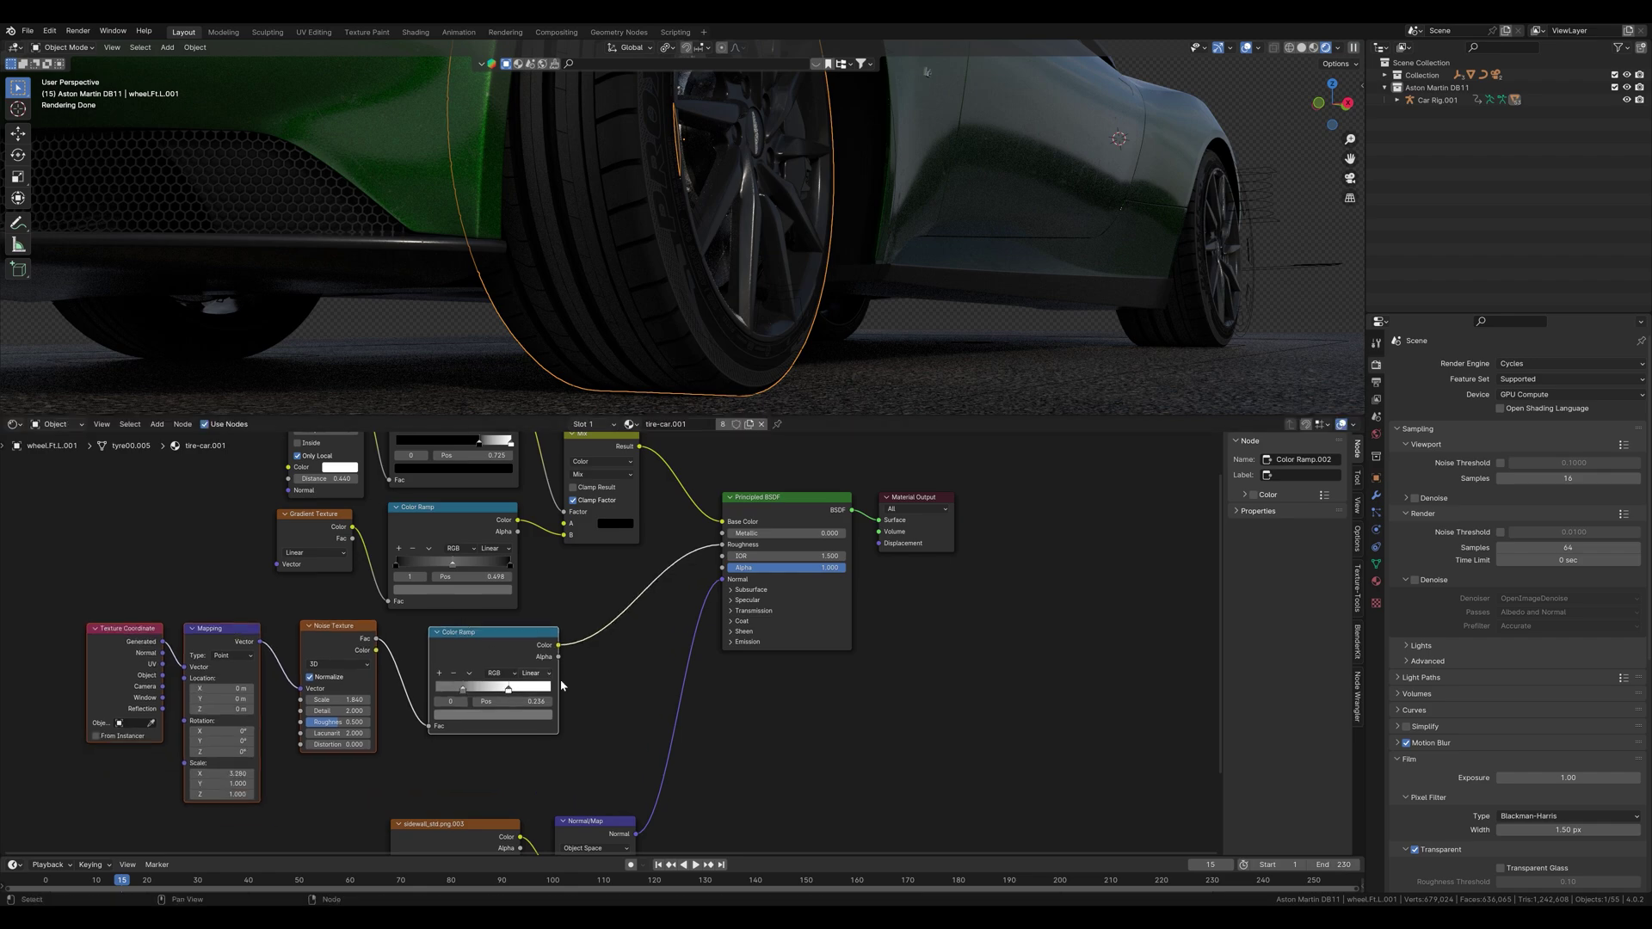
pyautogui.click(632, 679)
# Add a second Noise Texture below the sidewall image texture and preview it on the tyres.
pyautogui.moveTo(860, 198); pyautogui.dragTo(584, 183, button='middle')
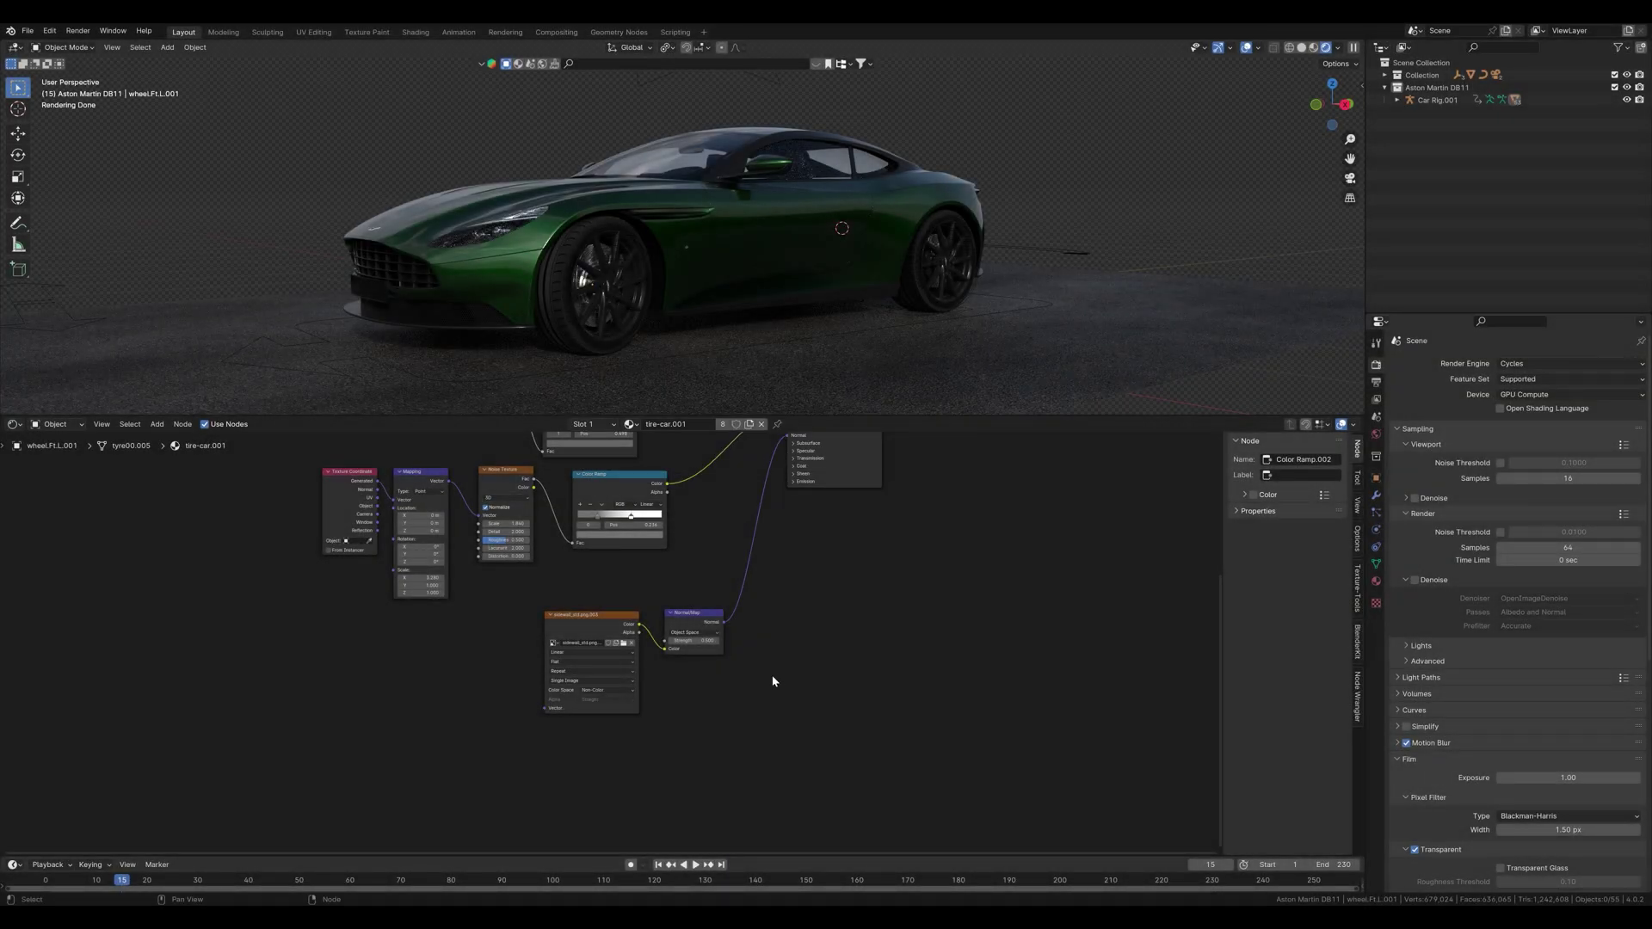
pyautogui.keyDown('ctrl'); pyautogui.moveTo(582, 266); pyautogui.dragTo(826, 99, button='middle'); pyautogui.keyUp('ctrl')
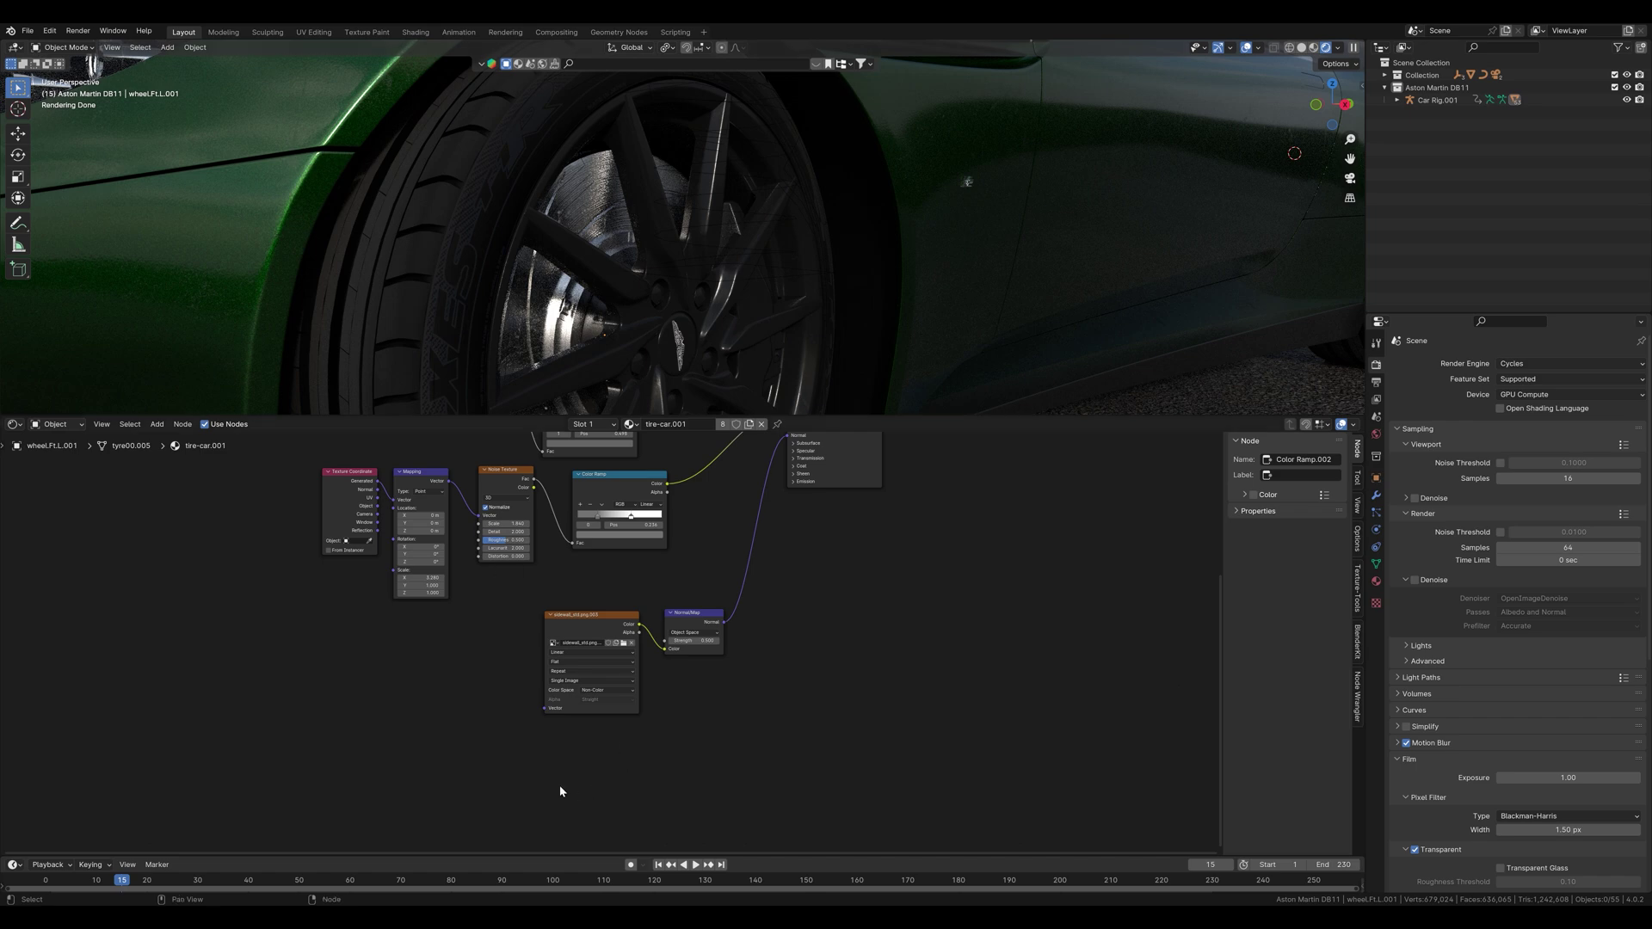
pyautogui.hotkey('shift', 'a')
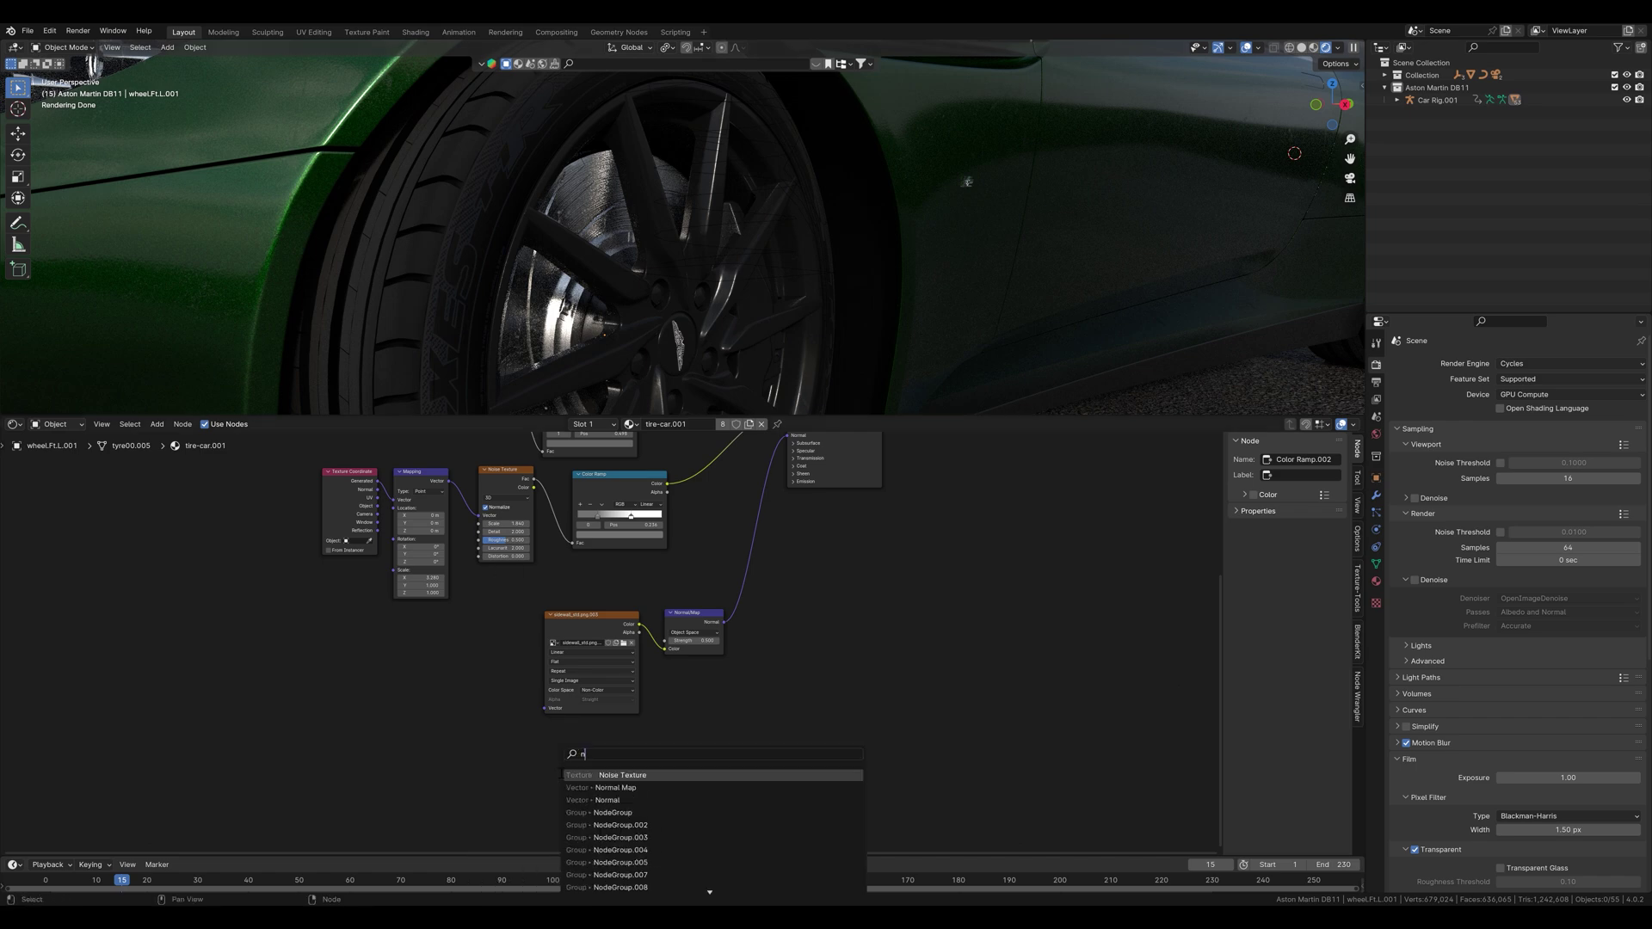
pyautogui.click(622, 787)
pyautogui.click(437, 733)
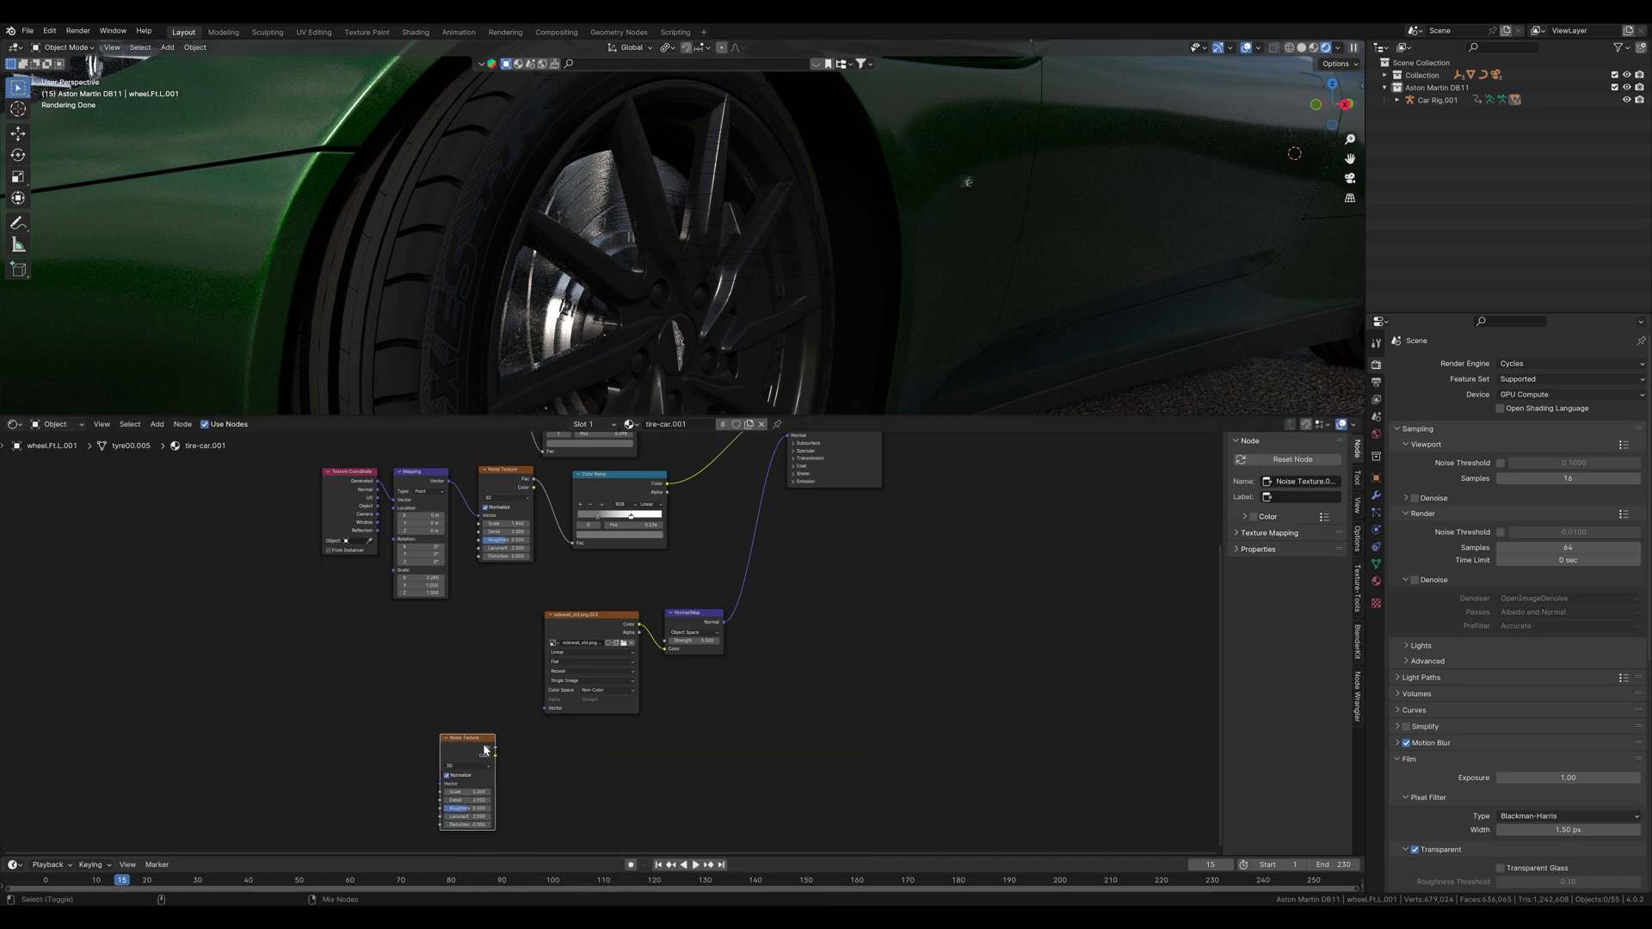
pyautogui.keyDown('ctrl'); pyautogui.keyDown('shift'); pyautogui.click(473, 739); pyautogui.keyUp('shift'); pyautogui.keyUp('ctrl')
pyautogui.moveTo(689, 135); pyautogui.dragTo(765, 232, button='middle')
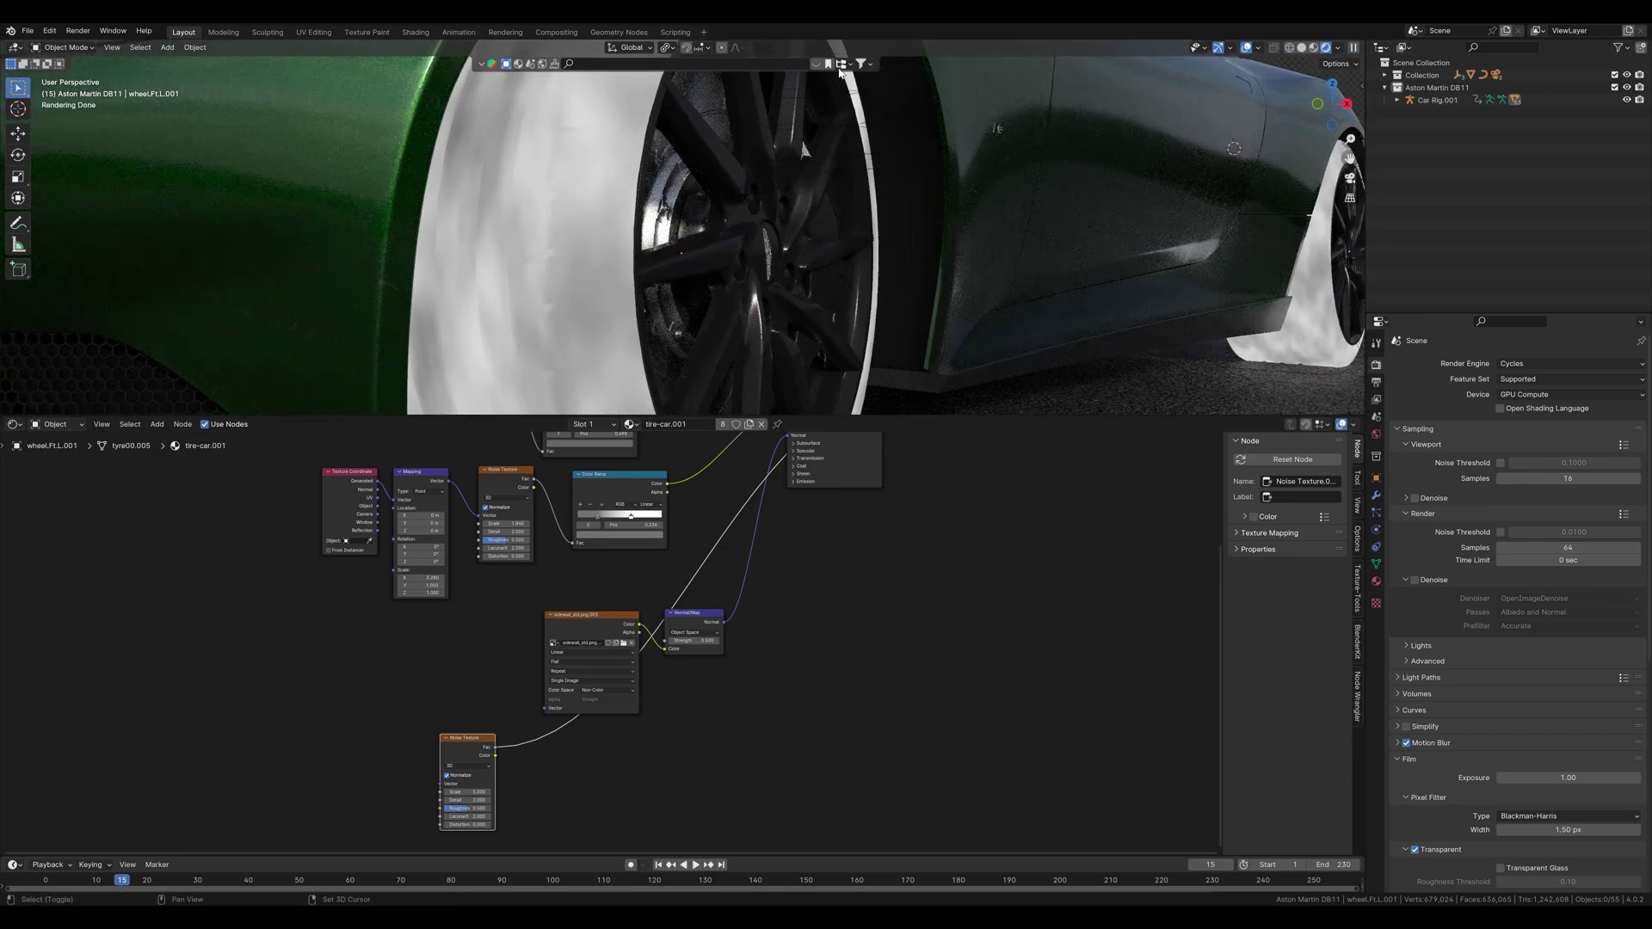
# Add Texture Coordinate and Mapping nodes to the new Noise Texture, place them beside it, and use the Object coordinates.
pyautogui.hotkey('ctrl', 't')
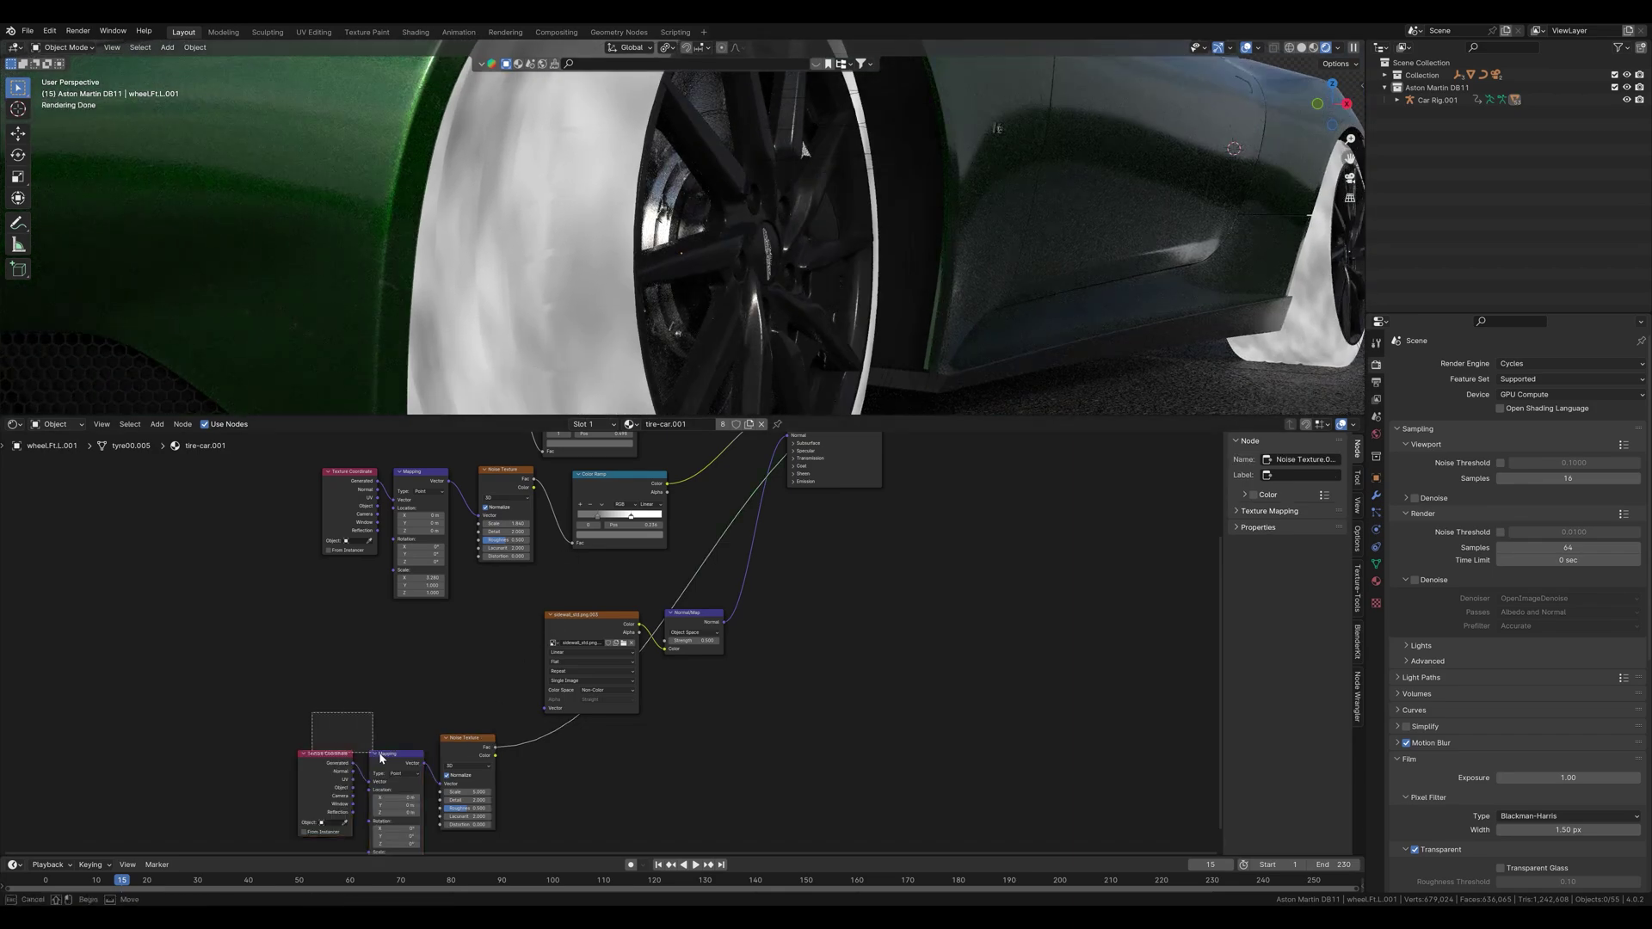
pyautogui.press('g')
pyautogui.click(371, 659)
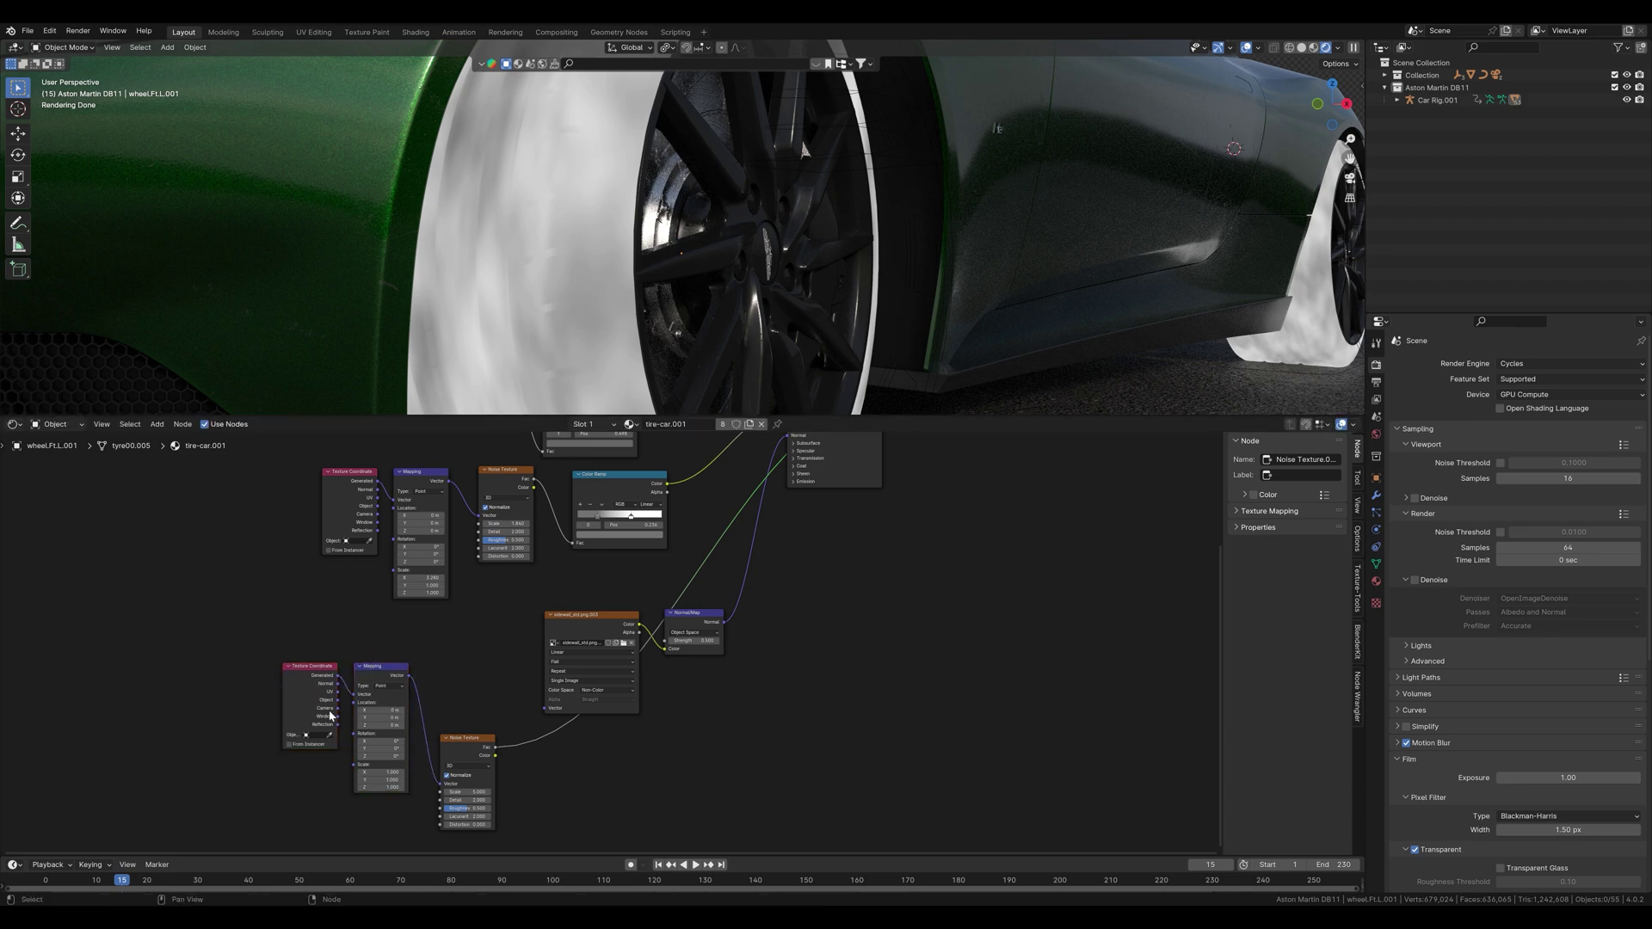
pyautogui.moveTo(338, 702); pyautogui.dragTo(353, 695)
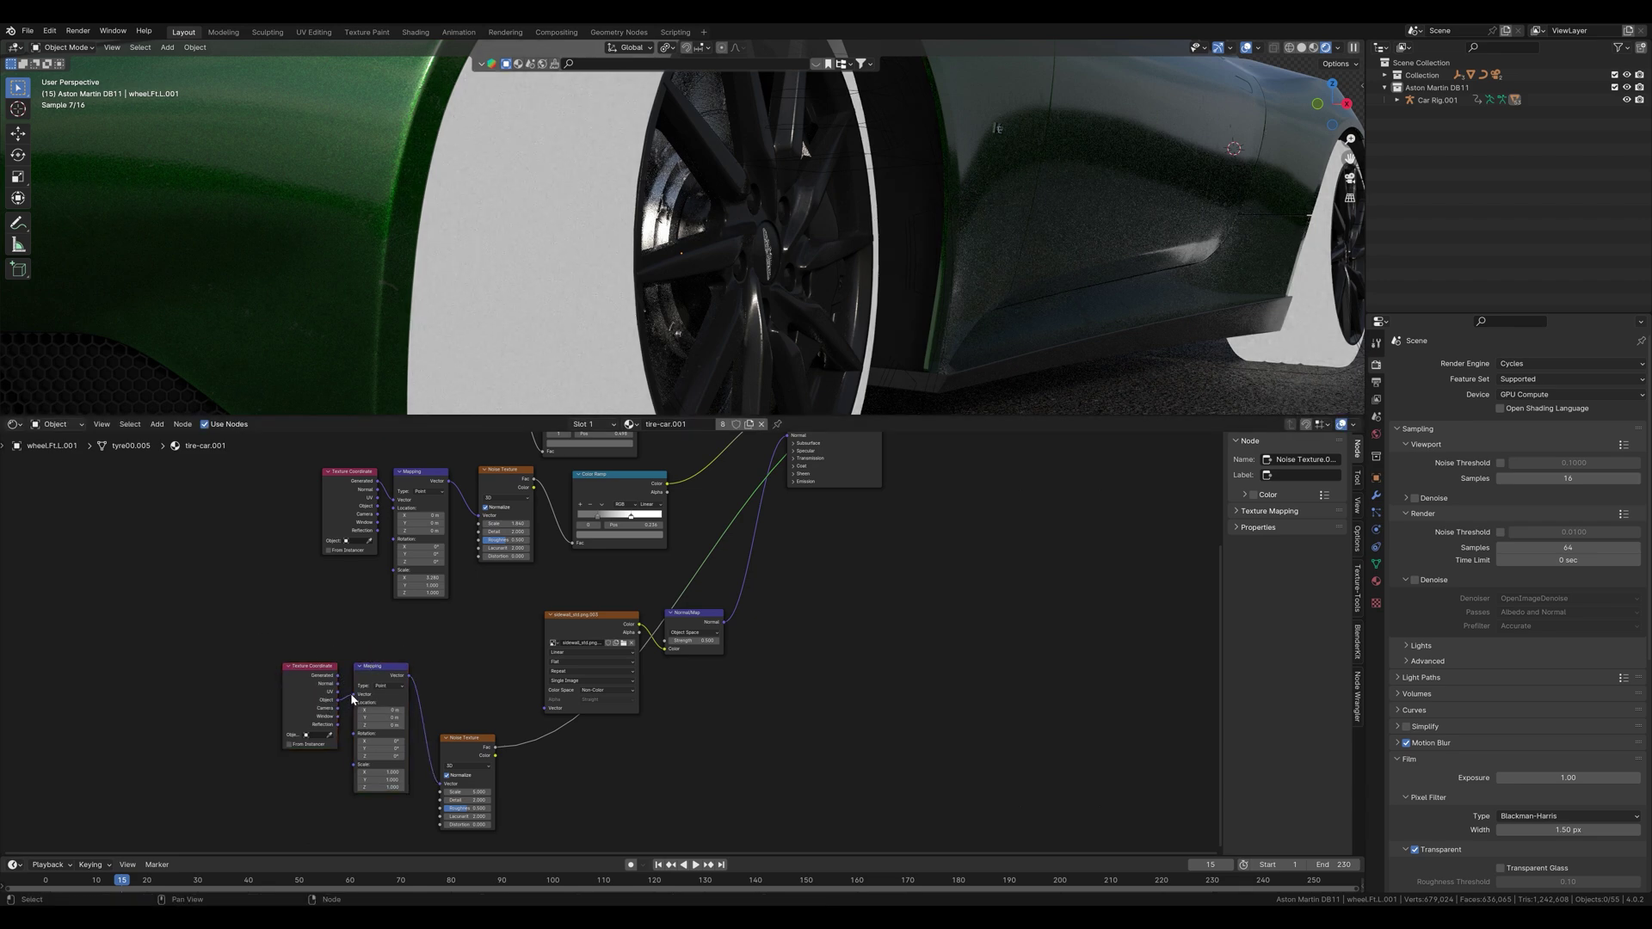
# Set the new Noise Texture's Scale to 0.1.
pyautogui.doubleClick(468, 791)
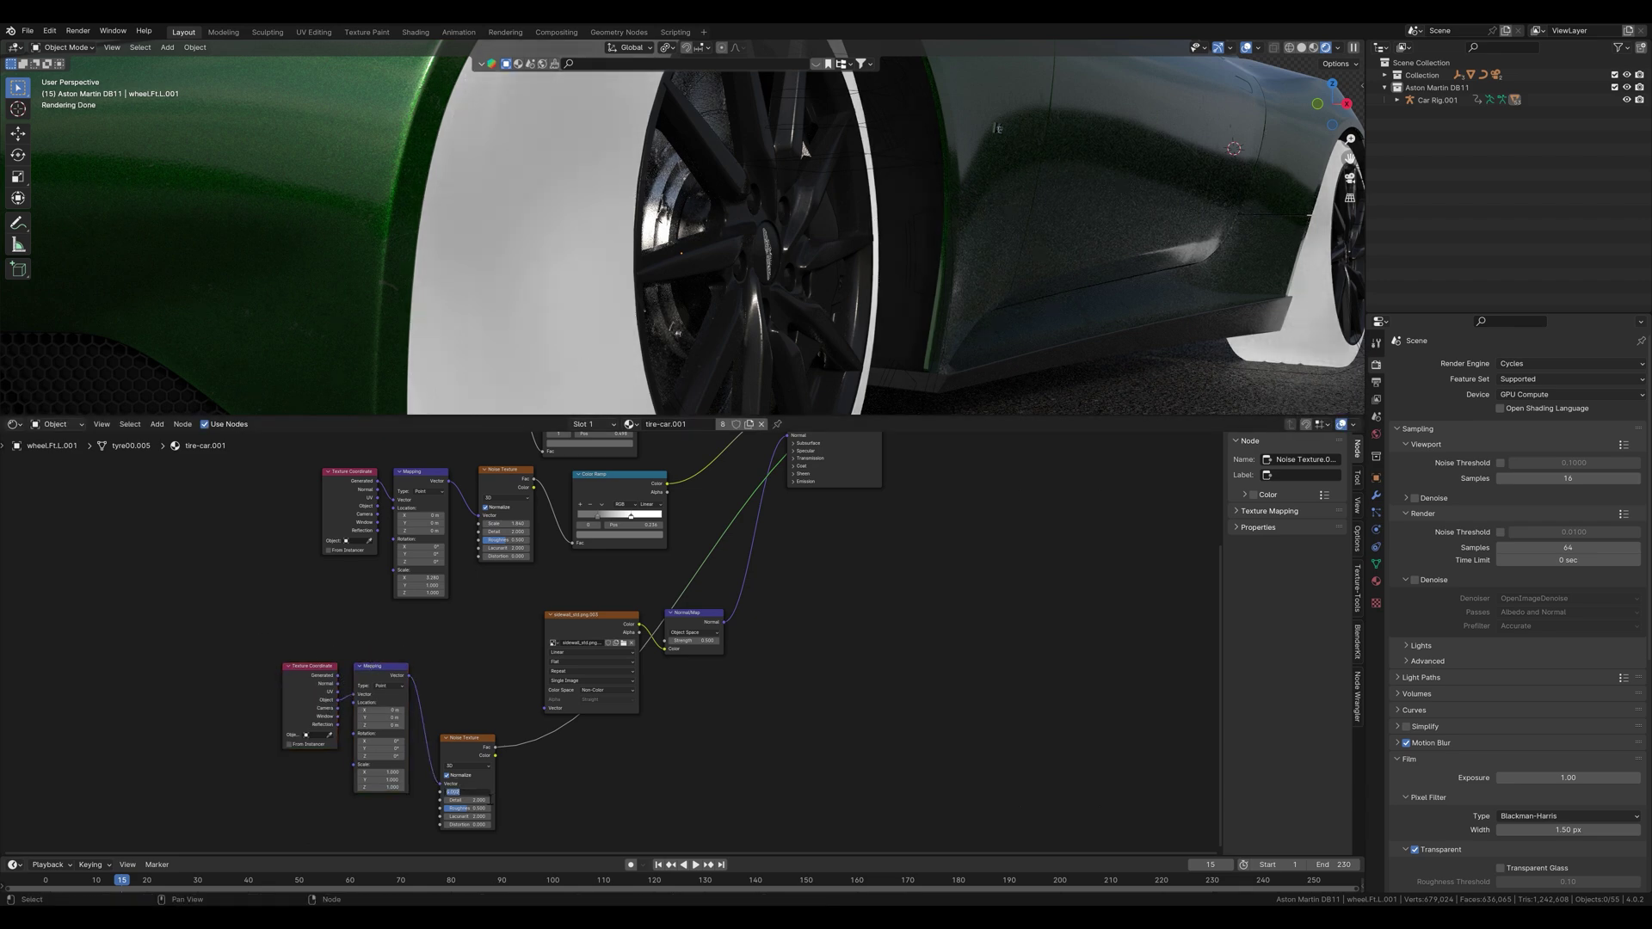
pyautogui.write('0.01')
pyautogui.press('Return')
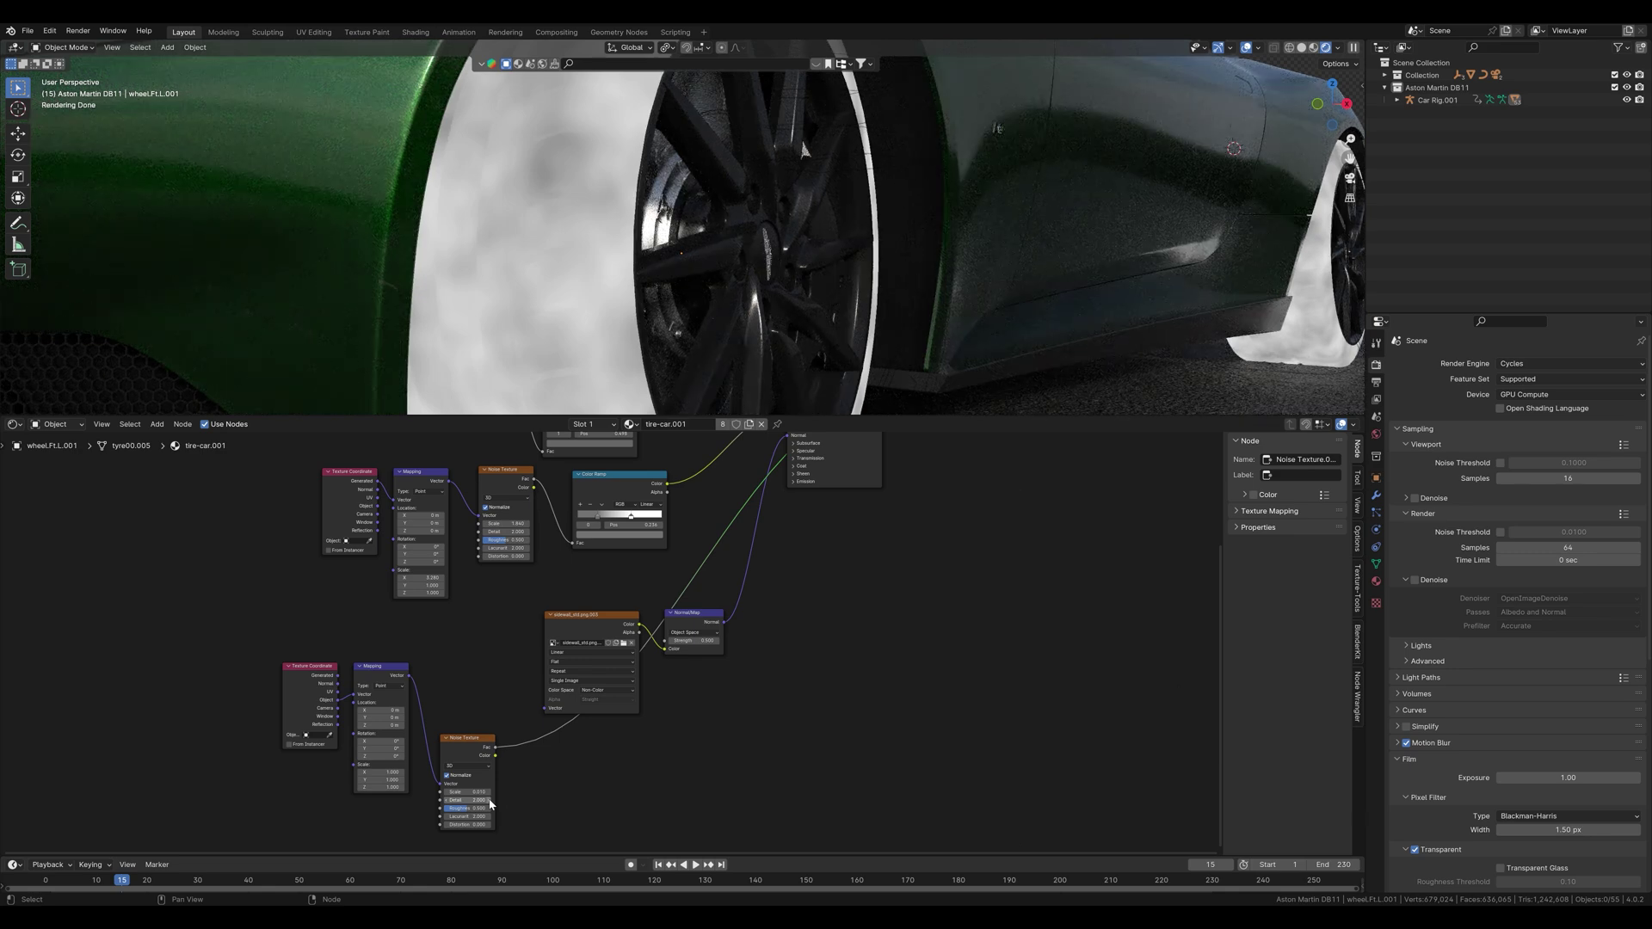
pyautogui.doubleClick(472, 792)
pyautogui.write('.1')
pyautogui.press('Return')
# Shift the sidewall image and Normal Map nodes aside, and route the new noise through a Bump node into the Principled BSDF's Normal.
pyautogui.moveTo(607, 613); pyautogui.dragTo(522, 603)
pyautogui.moveTo(692, 620); pyautogui.dragTo(598, 605)
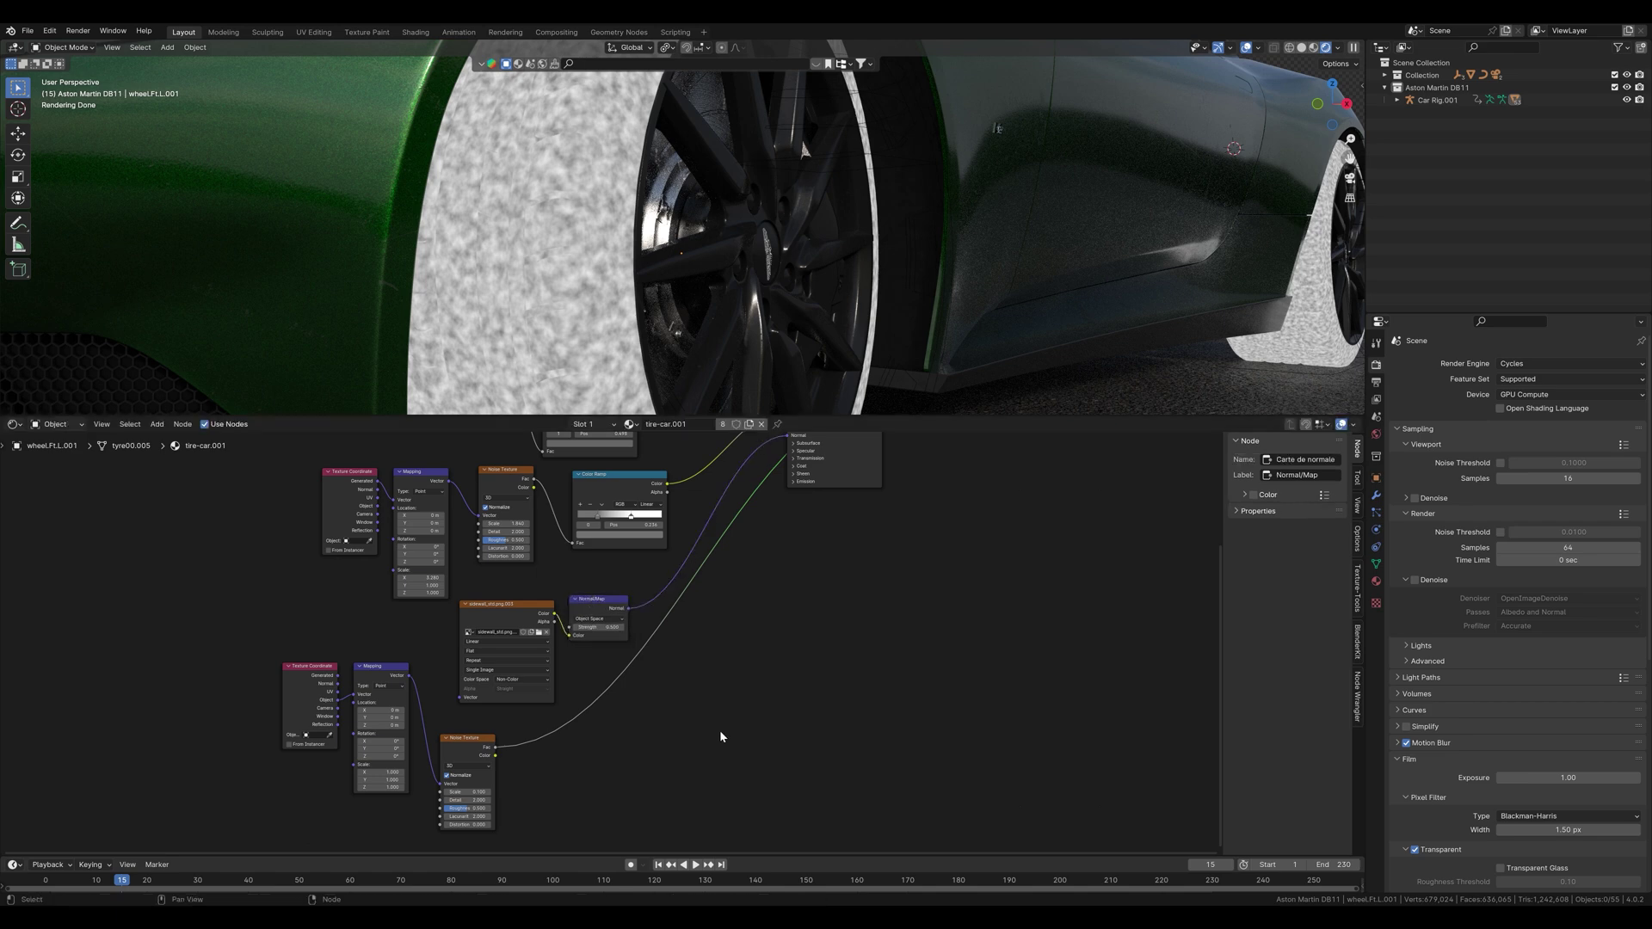
pyautogui.hotkey('shift', 'a')
pyautogui.write('bump')
pyautogui.press('Return')
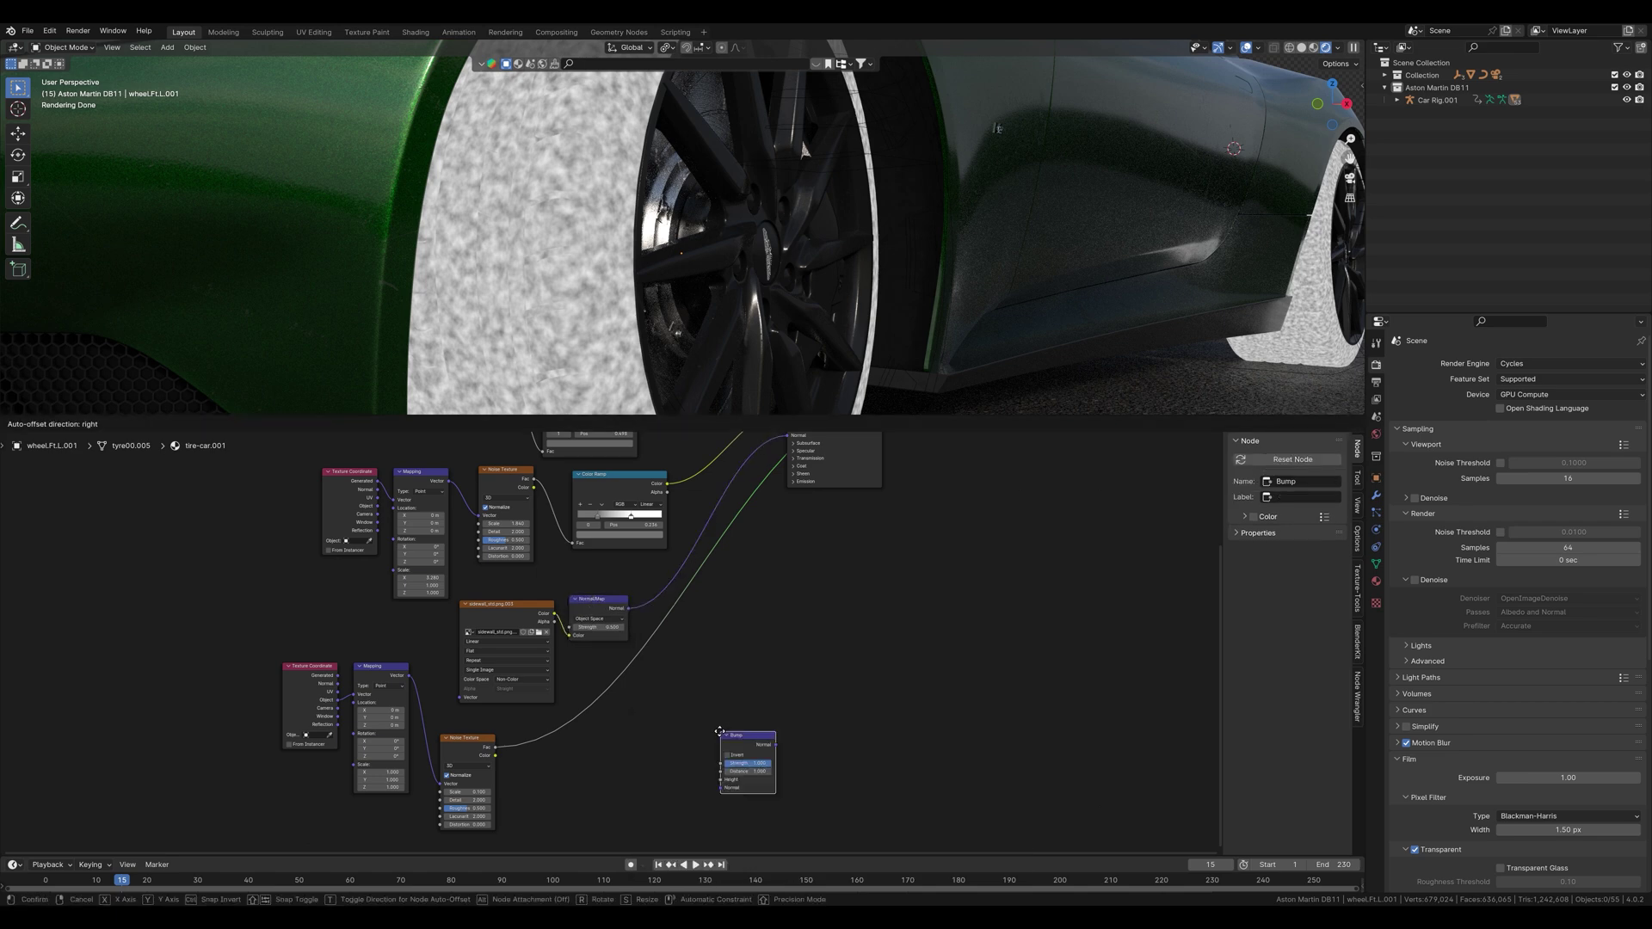
pyautogui.click(611, 721)
pyautogui.moveTo(495, 748); pyautogui.dragTo(790, 517)
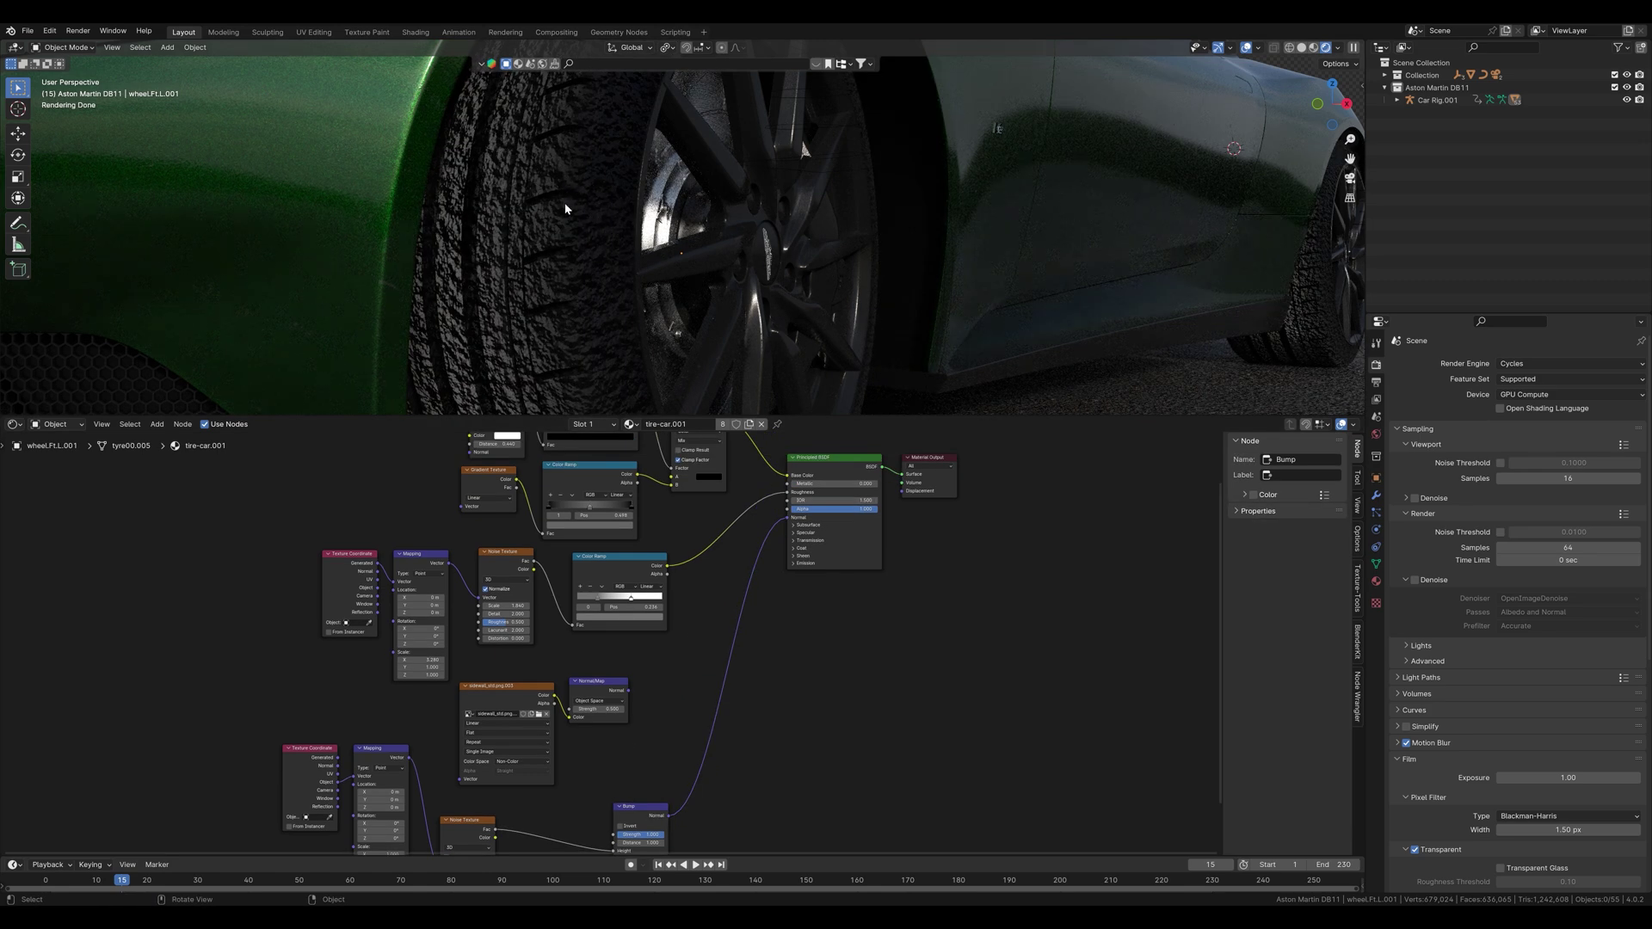
# Lower the Bump node's Strength strongly so the tyre surface gets only a subtle grain.
pyautogui.moveTo(822, 780); pyautogui.dragTo(859, 661, button='middle')
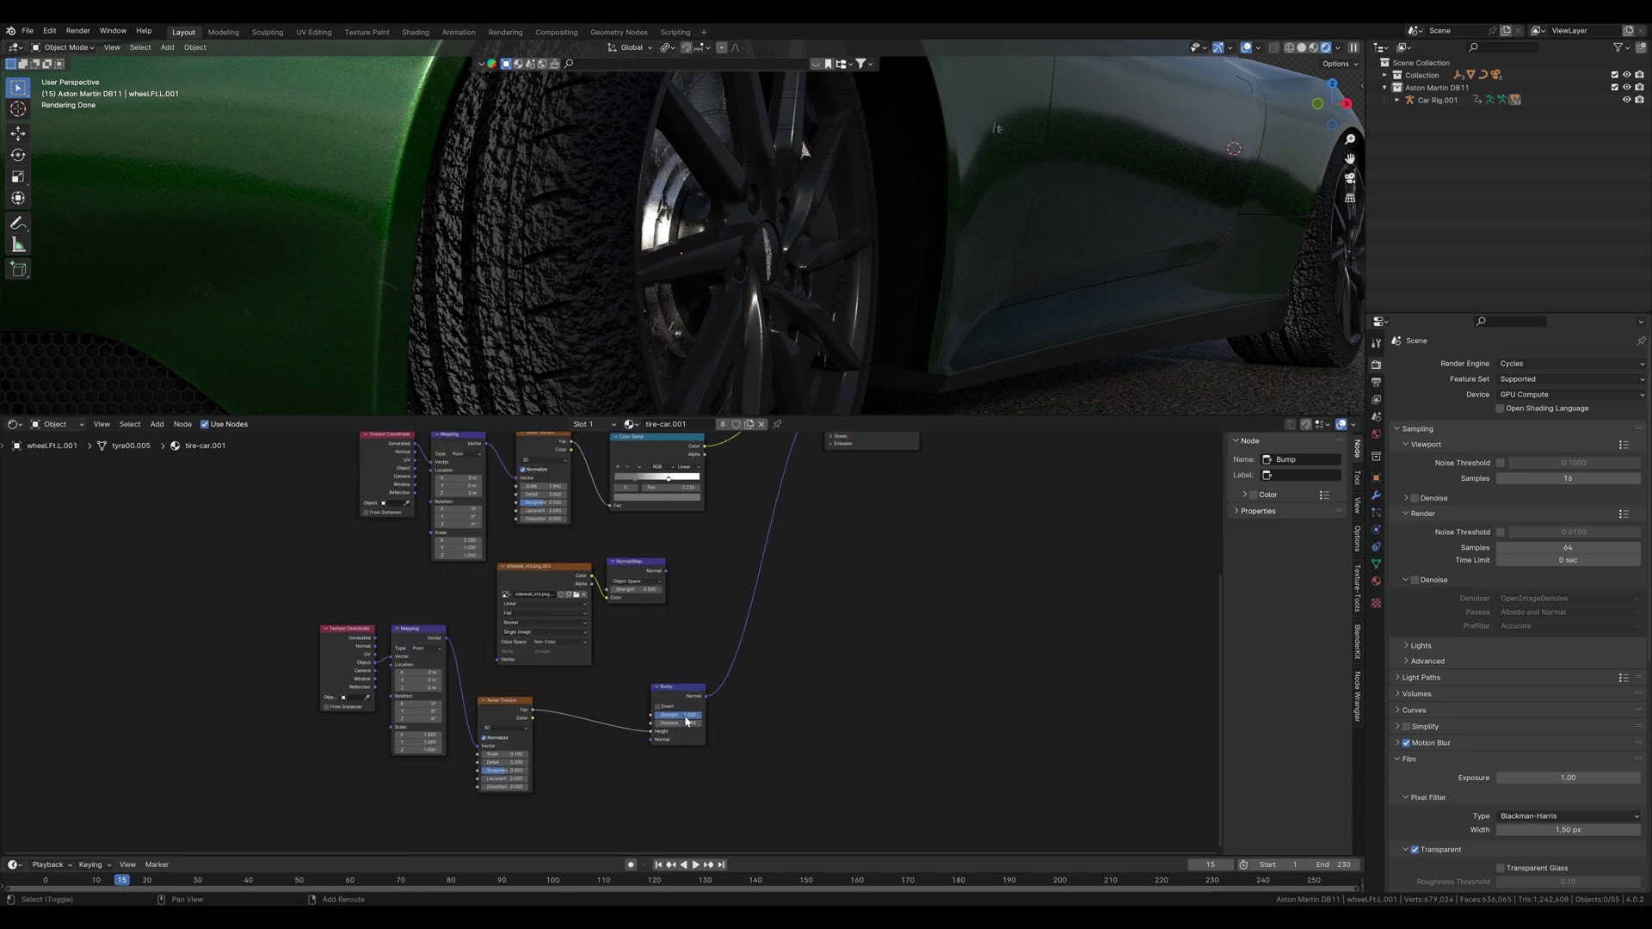
pyautogui.keyDown('shift'); pyautogui.moveTo(693, 716); pyautogui.dragTo(656, 715); pyautogui.keyUp('shift')
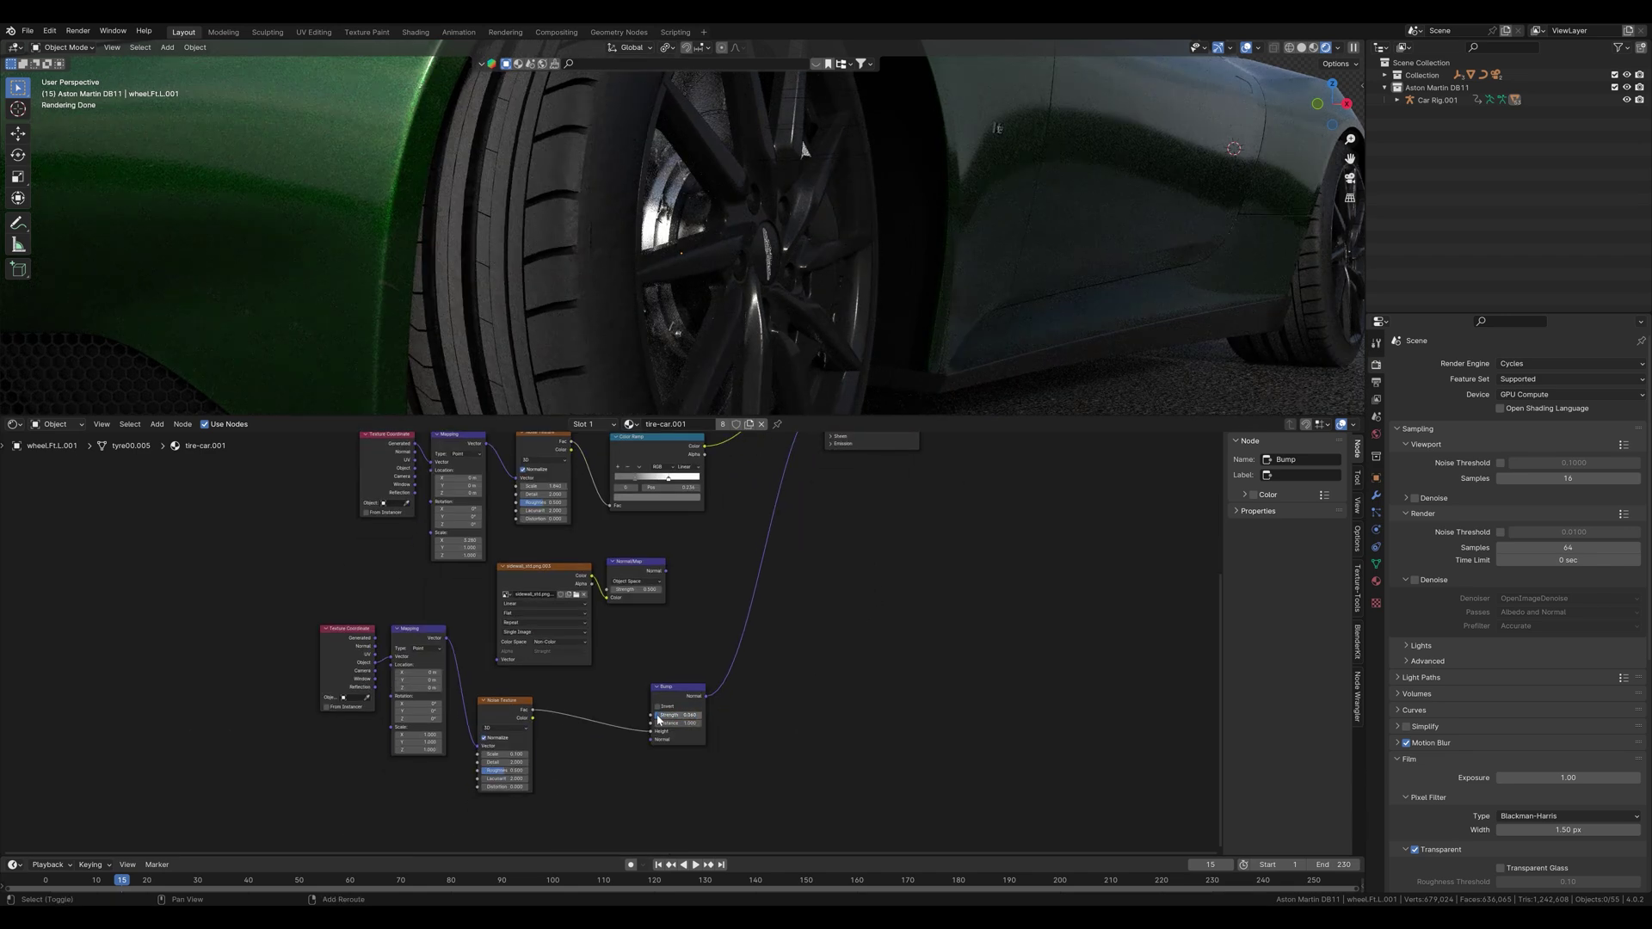
pyautogui.scroll(-2, 707, 228)
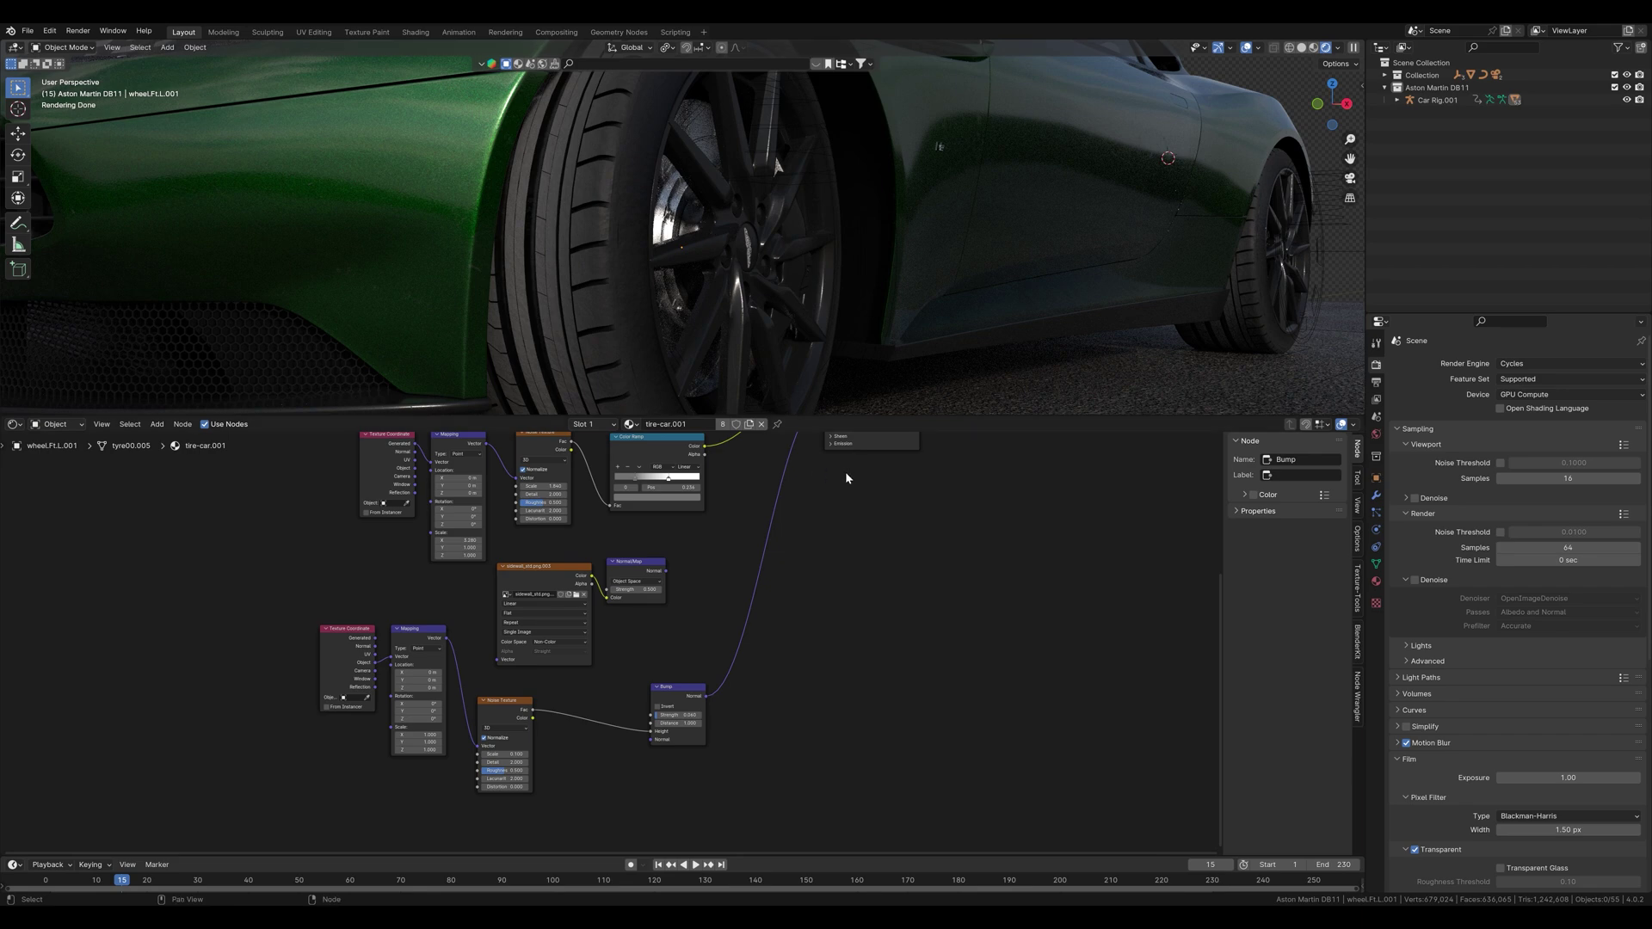
# Preview the sidewall image texture and the new Noise Texture on the tyres in turn.
pyautogui.keyDown('ctrl'); pyautogui.keyDown('shift'); pyautogui.click(548, 569); pyautogui.keyUp('shift'); pyautogui.keyUp('ctrl')
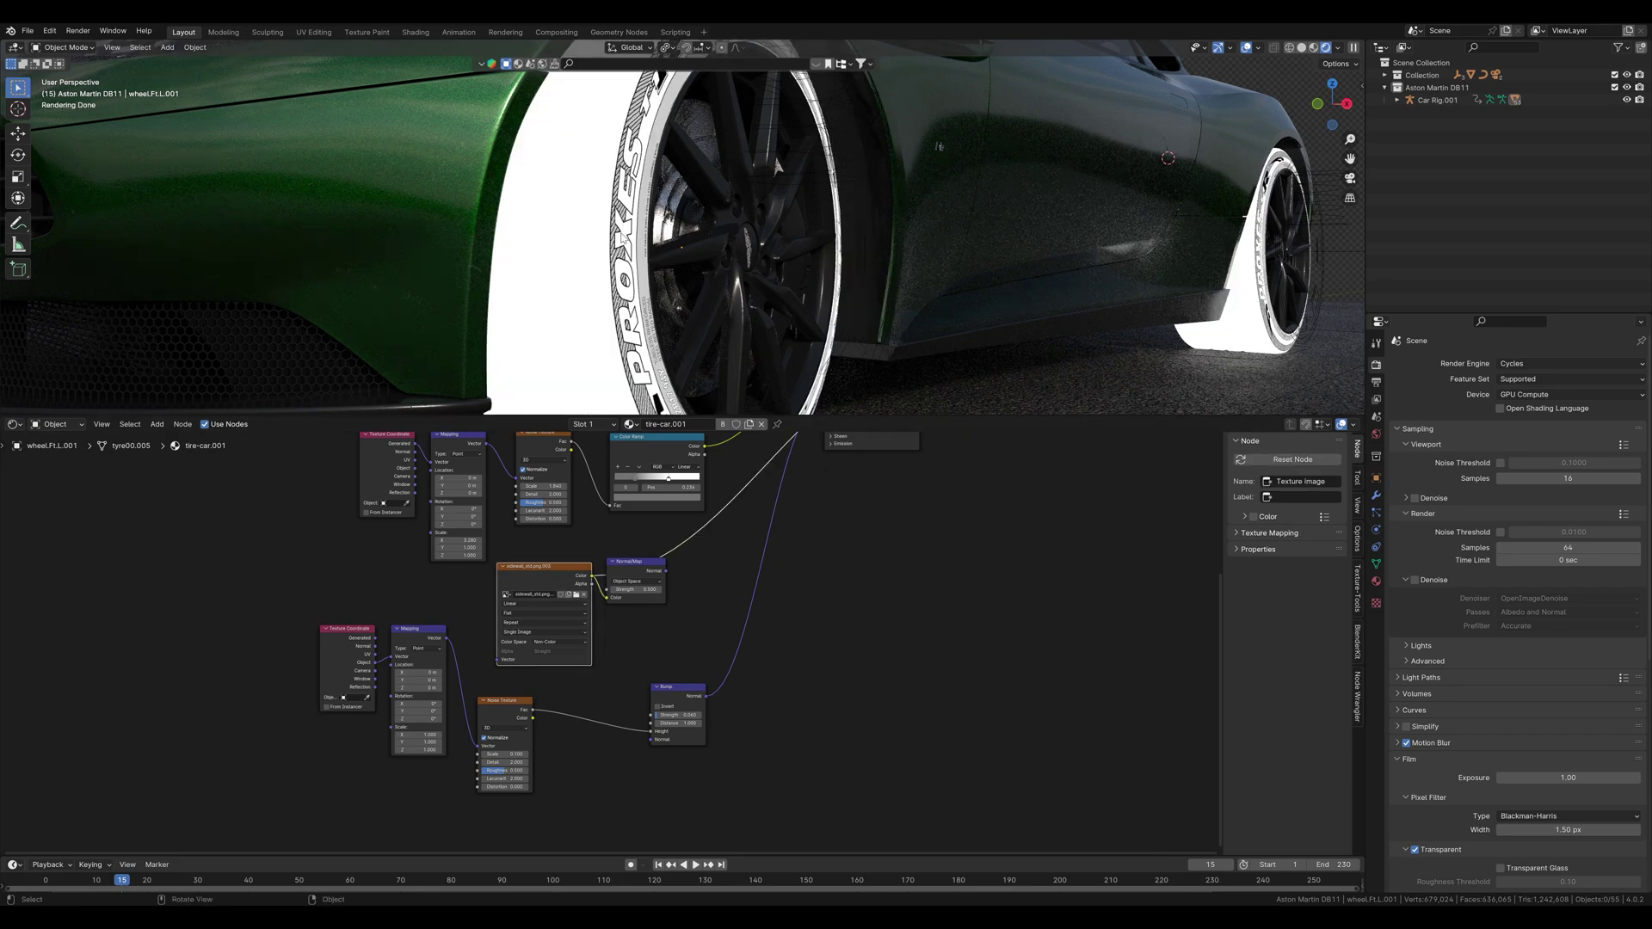
pyautogui.scroll(-1, 623, 237)
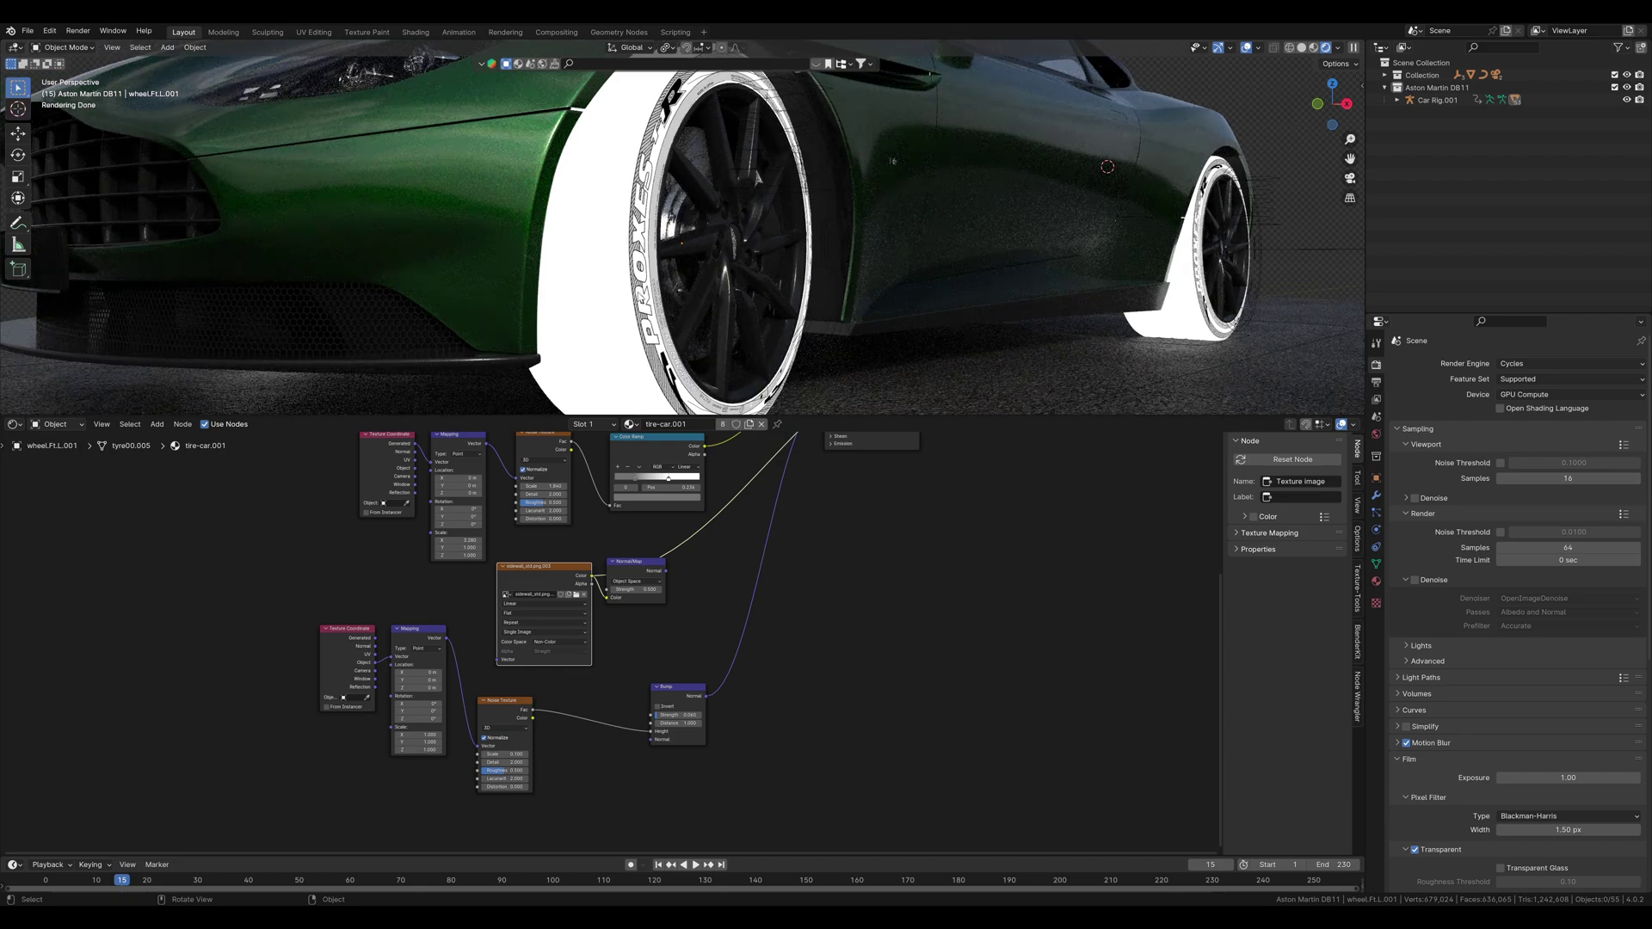
pyautogui.keyDown('ctrl'); pyautogui.keyDown('shift'); pyautogui.click(505, 703); pyautogui.keyUp('shift'); pyautogui.keyUp('ctrl')
# Add a colour Mix node with the sidewall image in A and the noise in B, feeding the Bump node's Height.
pyautogui.click(796, 648)
pyautogui.hotkey('shift', 'a')
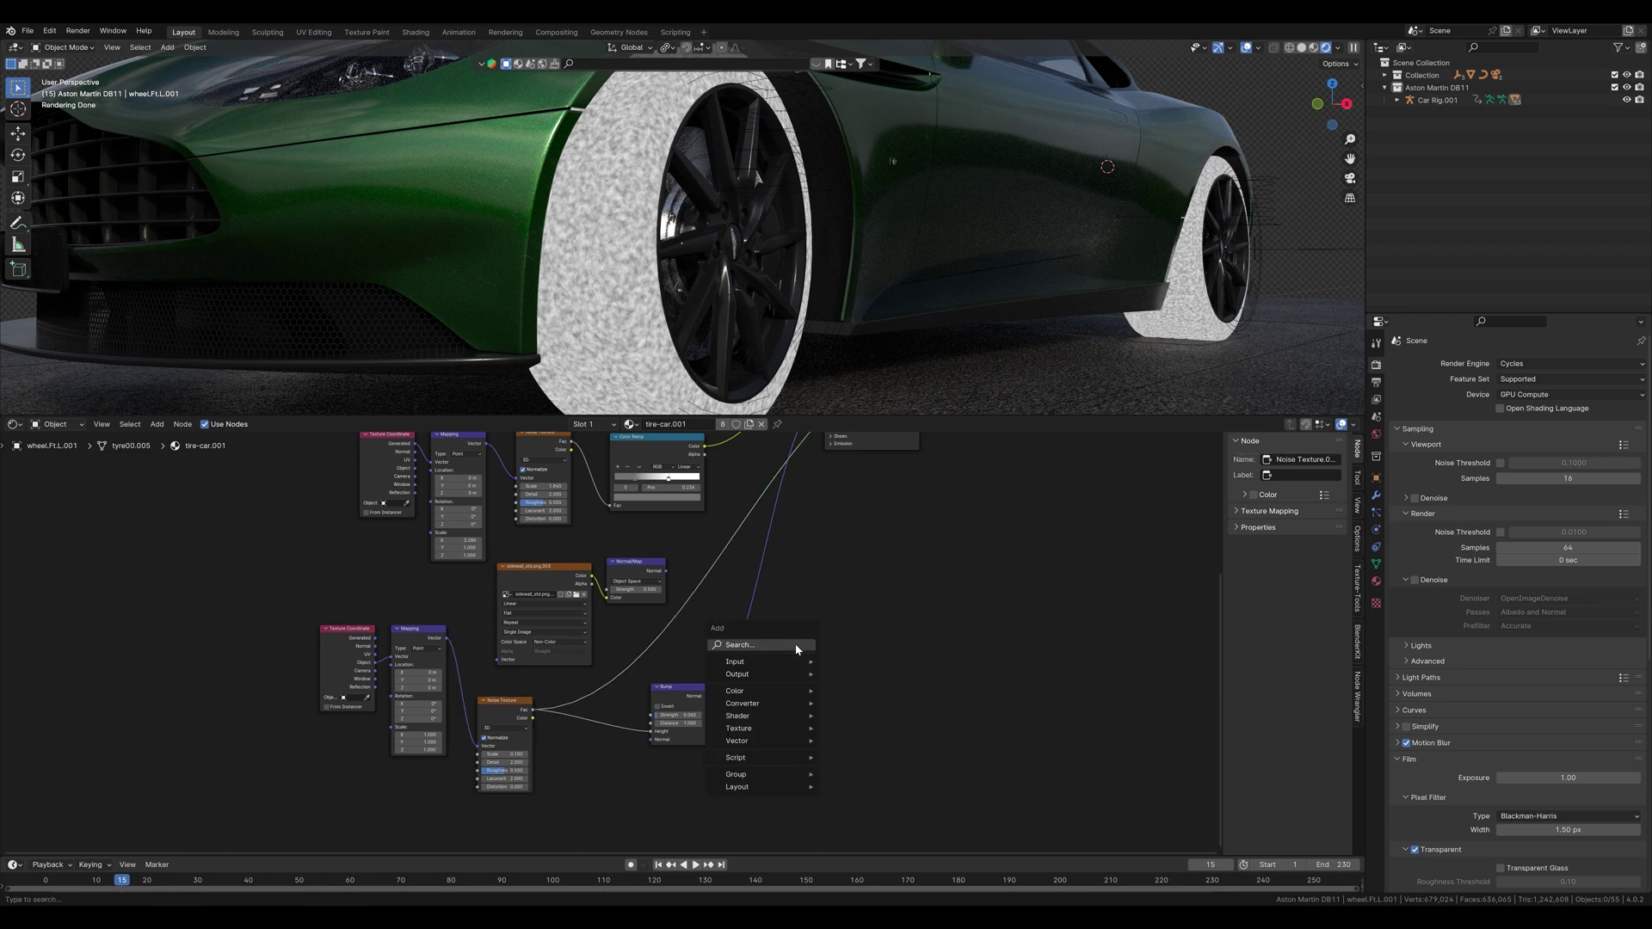
pyautogui.write('mix')
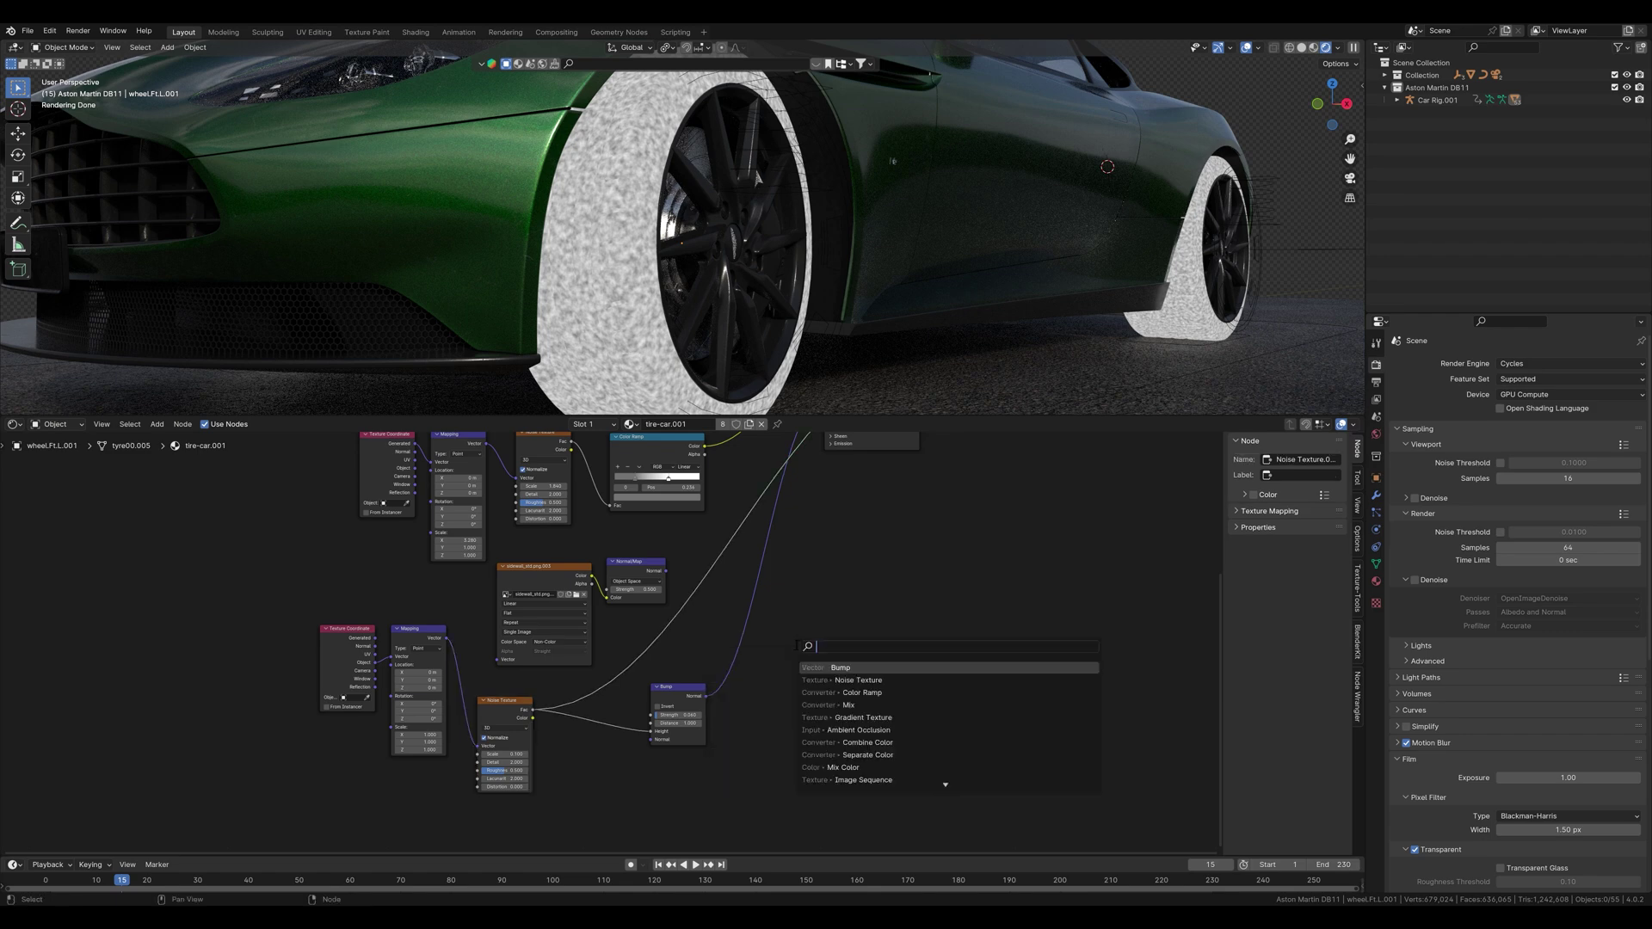
pyautogui.press('Return')
pyautogui.click(832, 685)
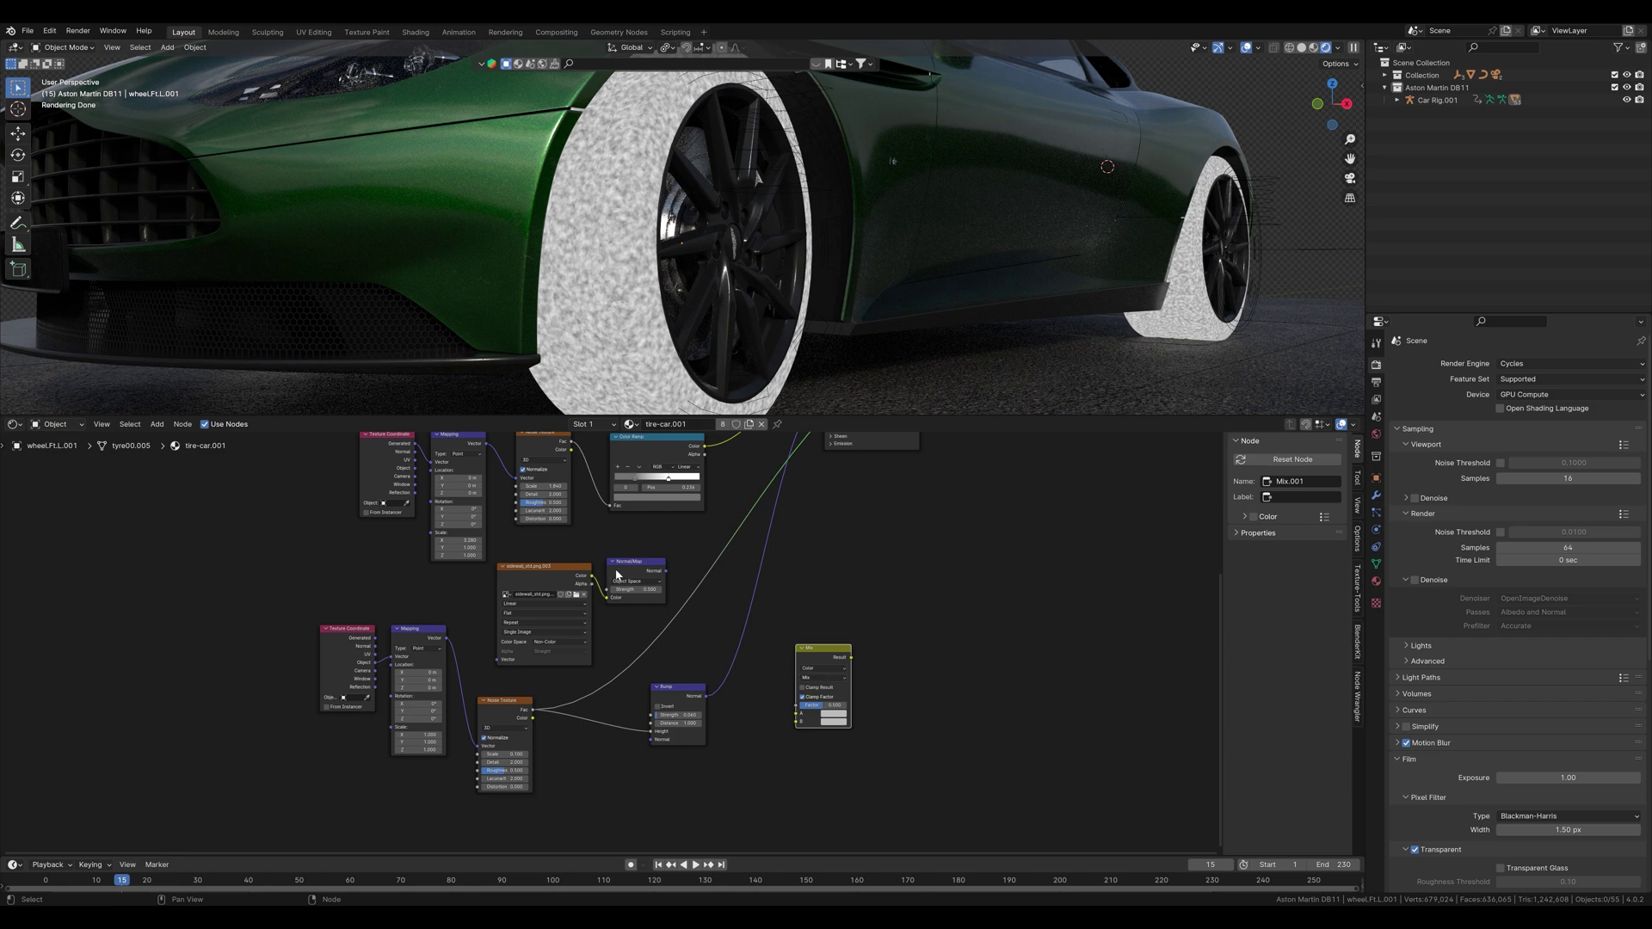
pyautogui.moveTo(616, 575); pyautogui.dragTo(796, 717)
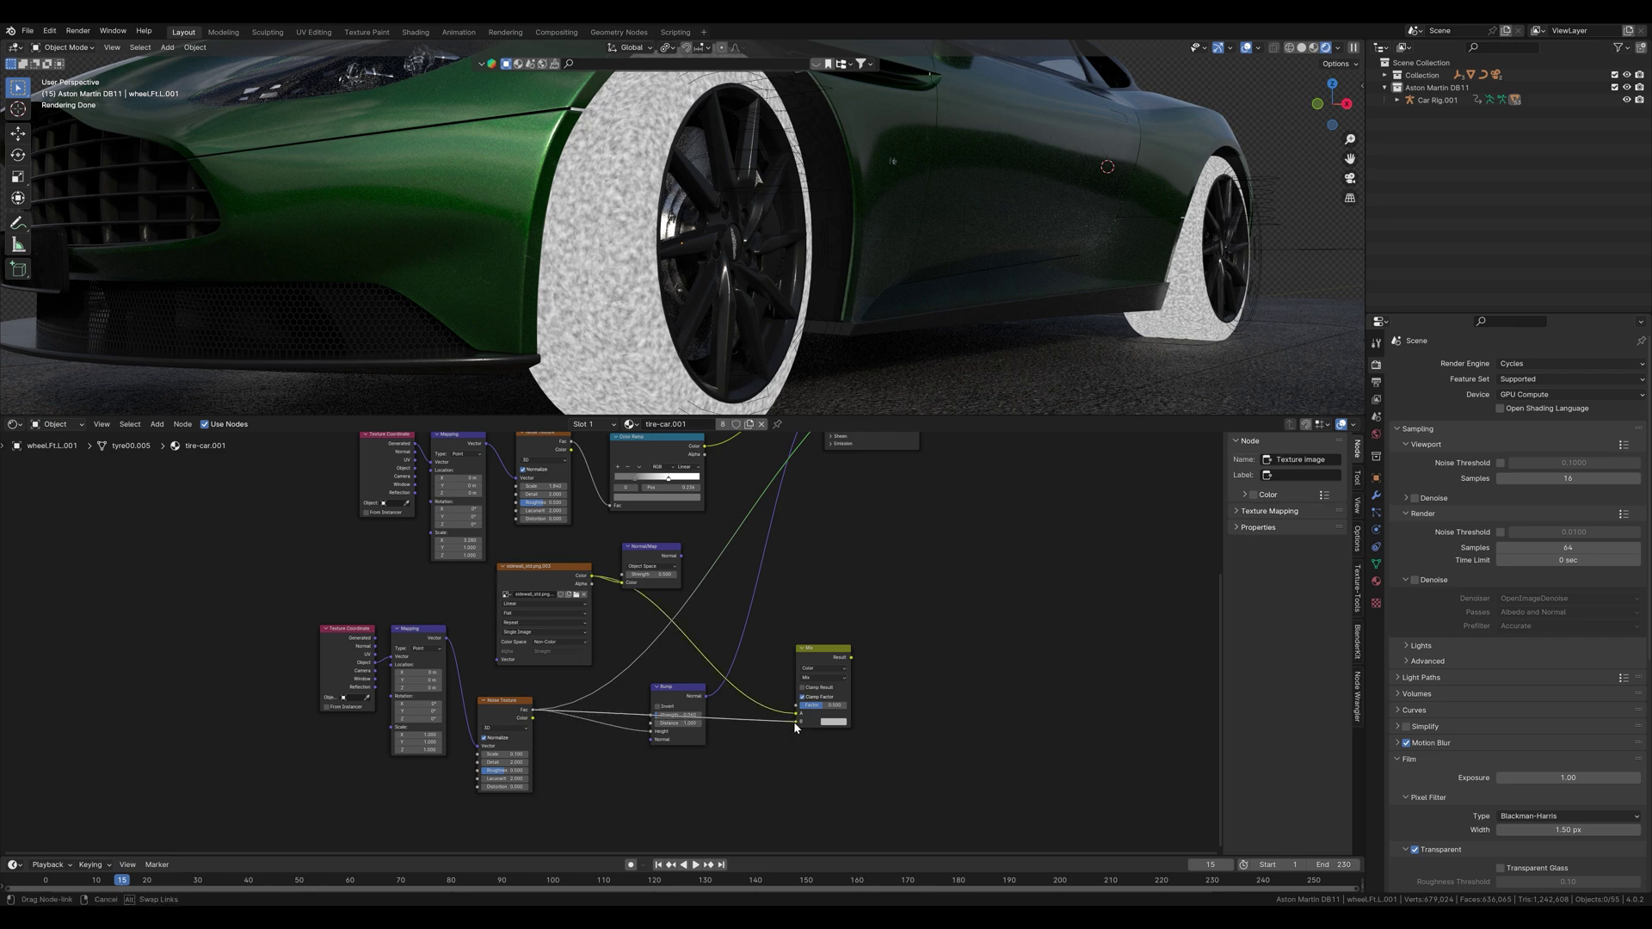
pyautogui.moveTo(823, 649)
pyautogui.mouseDown()
pyautogui.moveTo(597, 722)
pyautogui.moveTo(653, 732)
pyautogui.moveTo(761, 666)
pyautogui.moveTo(802, 670)
pyautogui.mouseUp()
pyautogui.moveTo(602, 715); pyautogui.dragTo(701, 677)
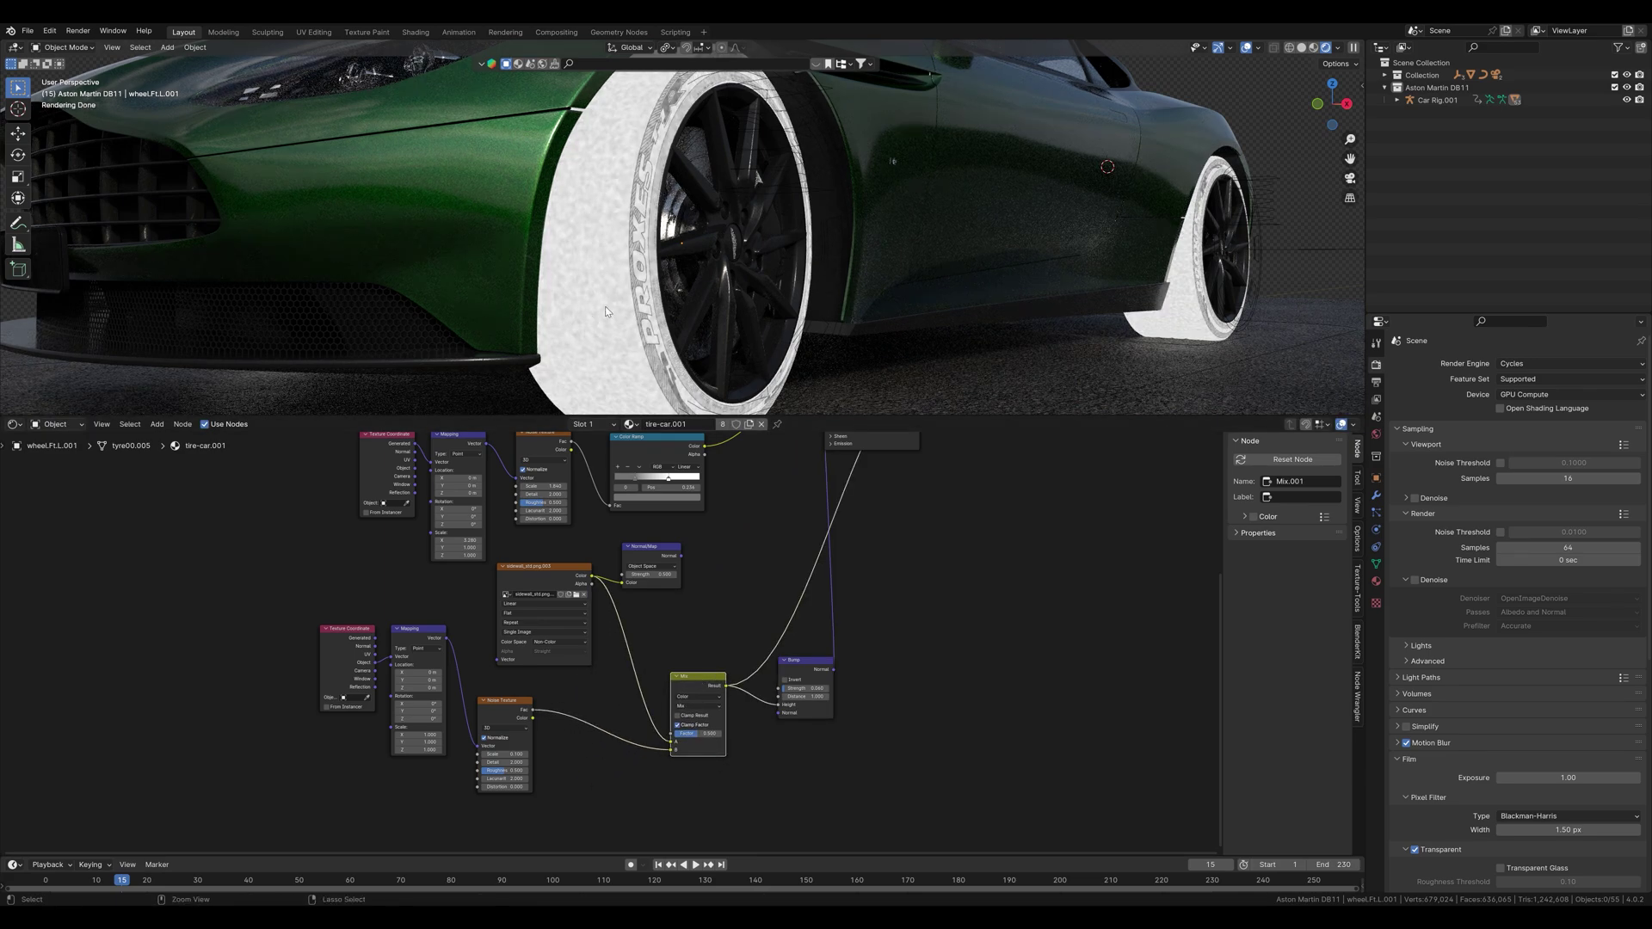
# Fine-tune the Bump Strength and the Mix Factor, and reconnect the Principled BSDF to the Material Output.
pyautogui.scroll(5, 594, 284)
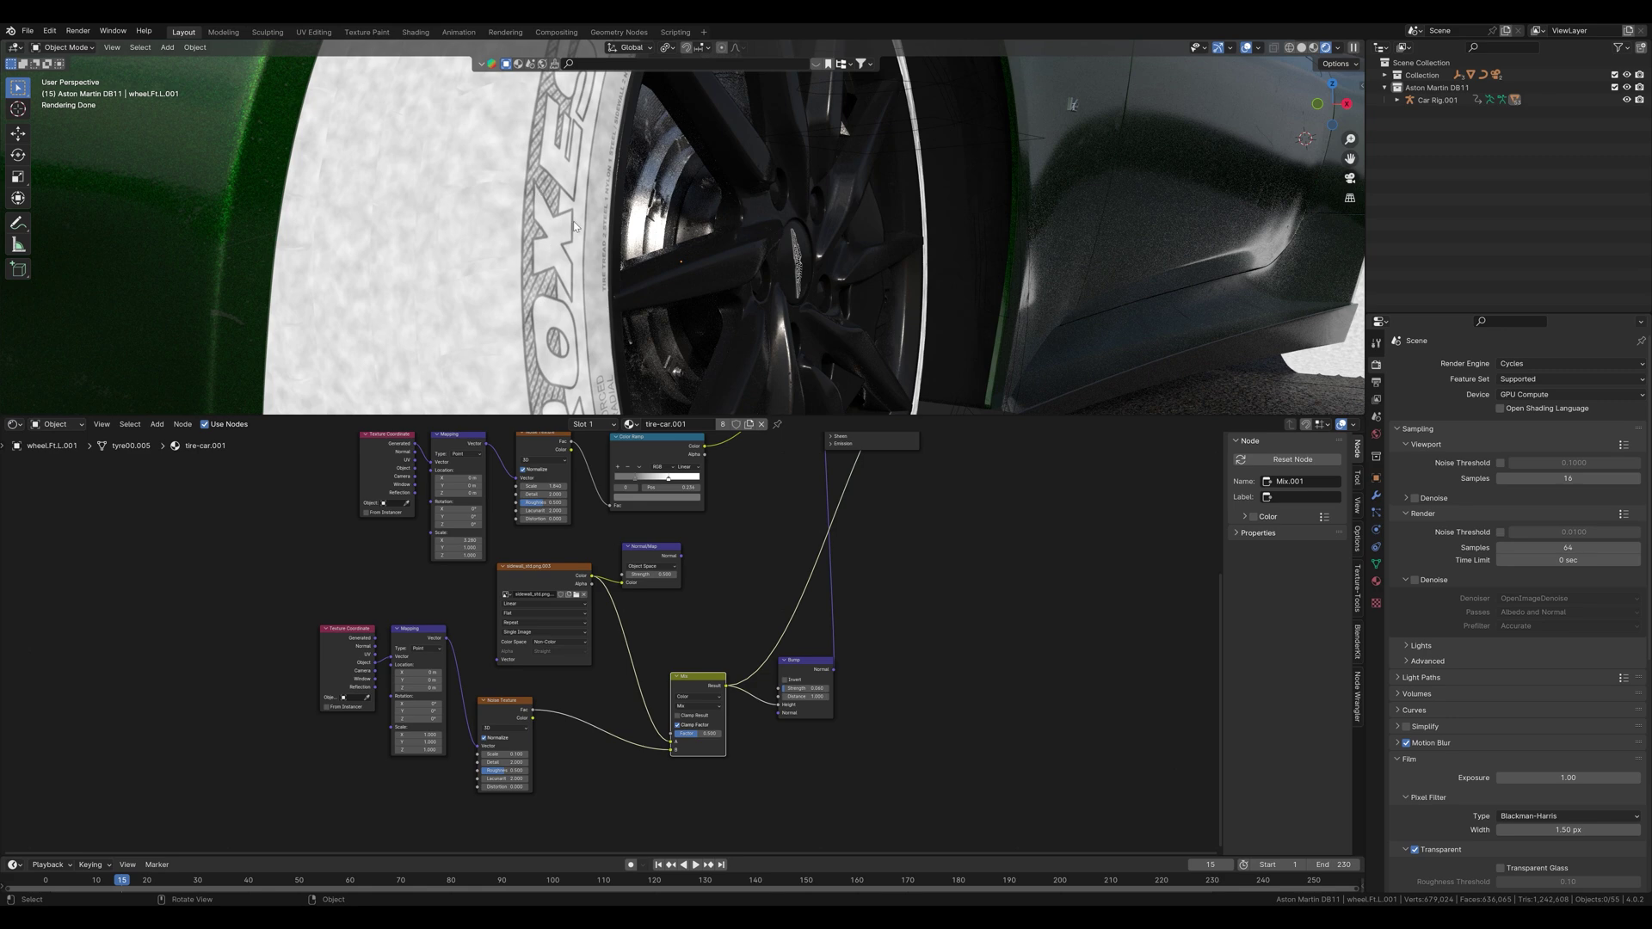
pyautogui.keyDown('shift'); pyautogui.moveTo(814, 688); pyautogui.dragTo(810, 688); pyautogui.keyUp('shift')
pyautogui.moveTo(697, 733)
pyautogui.mouseDown()
pyautogui.moveTo(678, 732)
pyautogui.moveTo(719, 733)
pyautogui.moveTo(699, 733)
pyautogui.mouseUp()
pyautogui.moveTo(875, 603); pyautogui.dragTo(852, 744, button='middle')
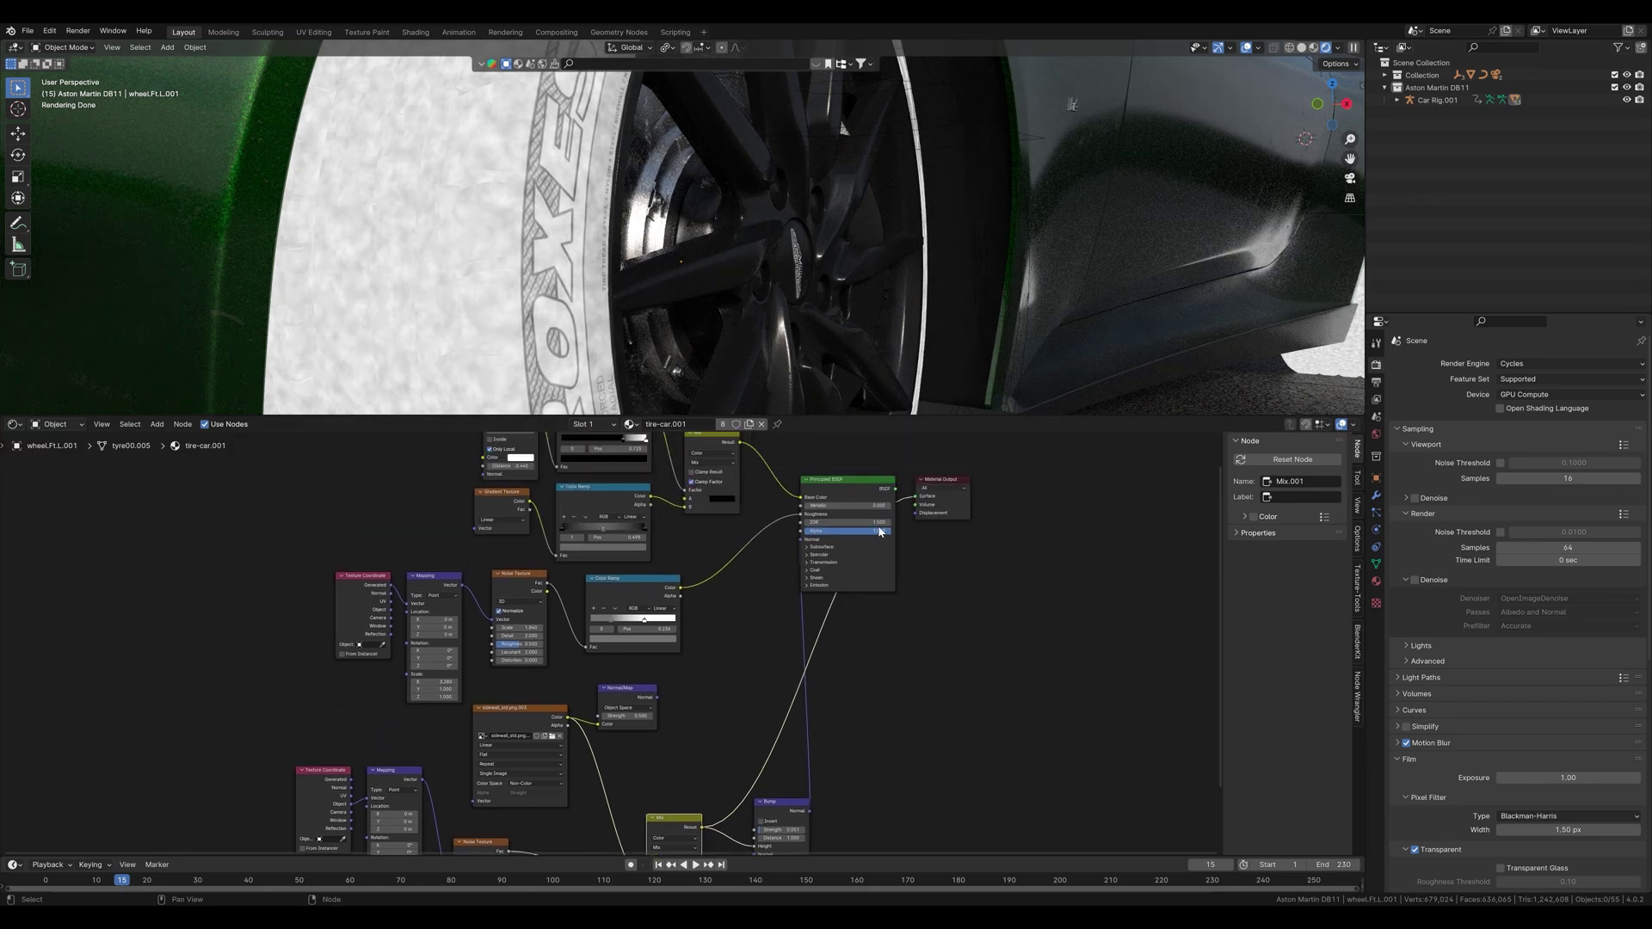
pyautogui.moveTo(895, 491); pyautogui.dragTo(916, 497)
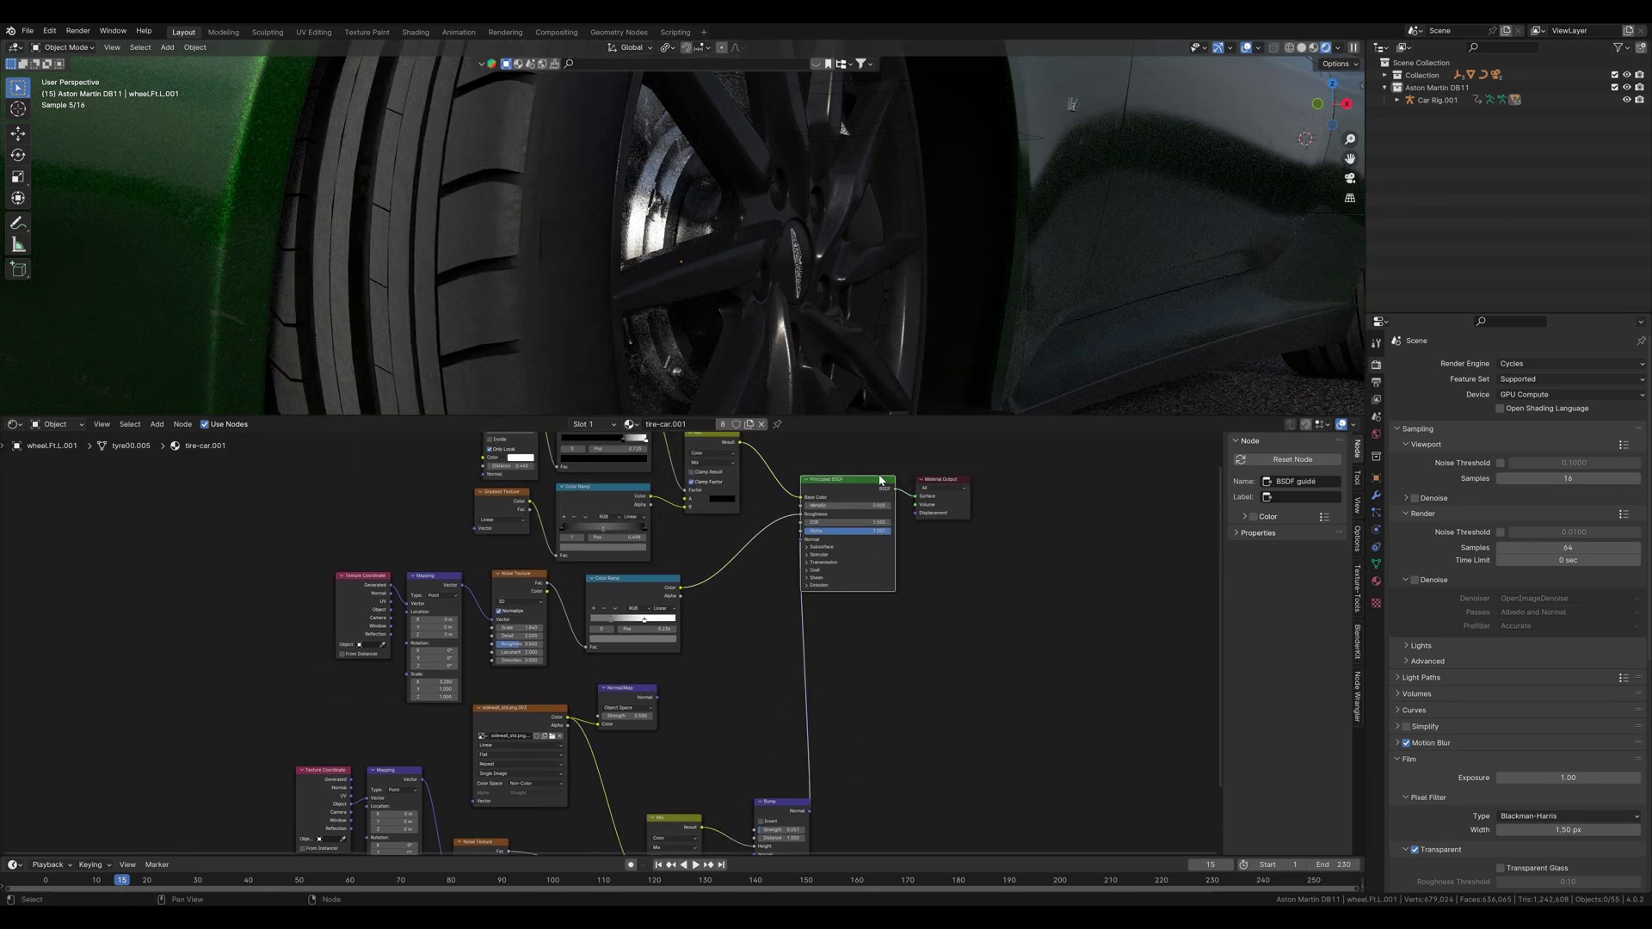
# Readjust the Mix Factor between sidewall image and noise, and set the Bump node's Strength to 0.3.
pyautogui.moveTo(941, 720); pyautogui.dragTo(960, 609, button='middle')
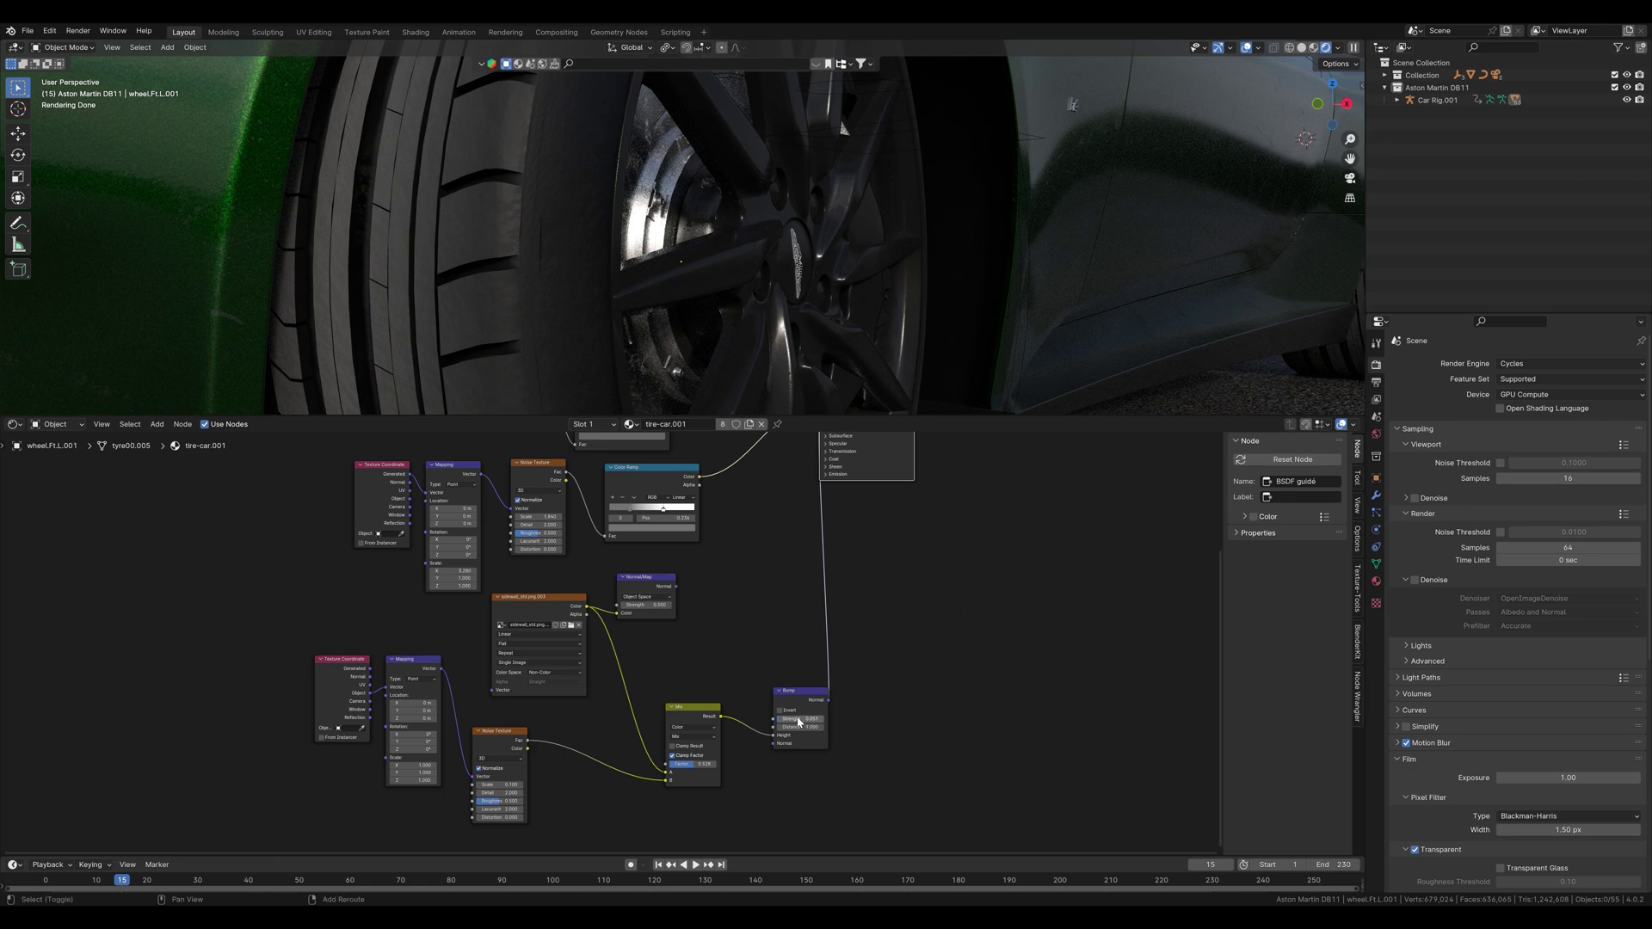
pyautogui.keyDown('shift'); pyautogui.moveTo(800, 719); pyautogui.dragTo(880, 718); pyautogui.keyUp('shift')
pyautogui.moveTo(699, 763); pyautogui.dragTo(668, 763)
pyautogui.moveTo(701, 764); pyautogui.dragTo(705, 764)
pyautogui.click(799, 720)
pyautogui.write('.3')
pyautogui.press('Return')
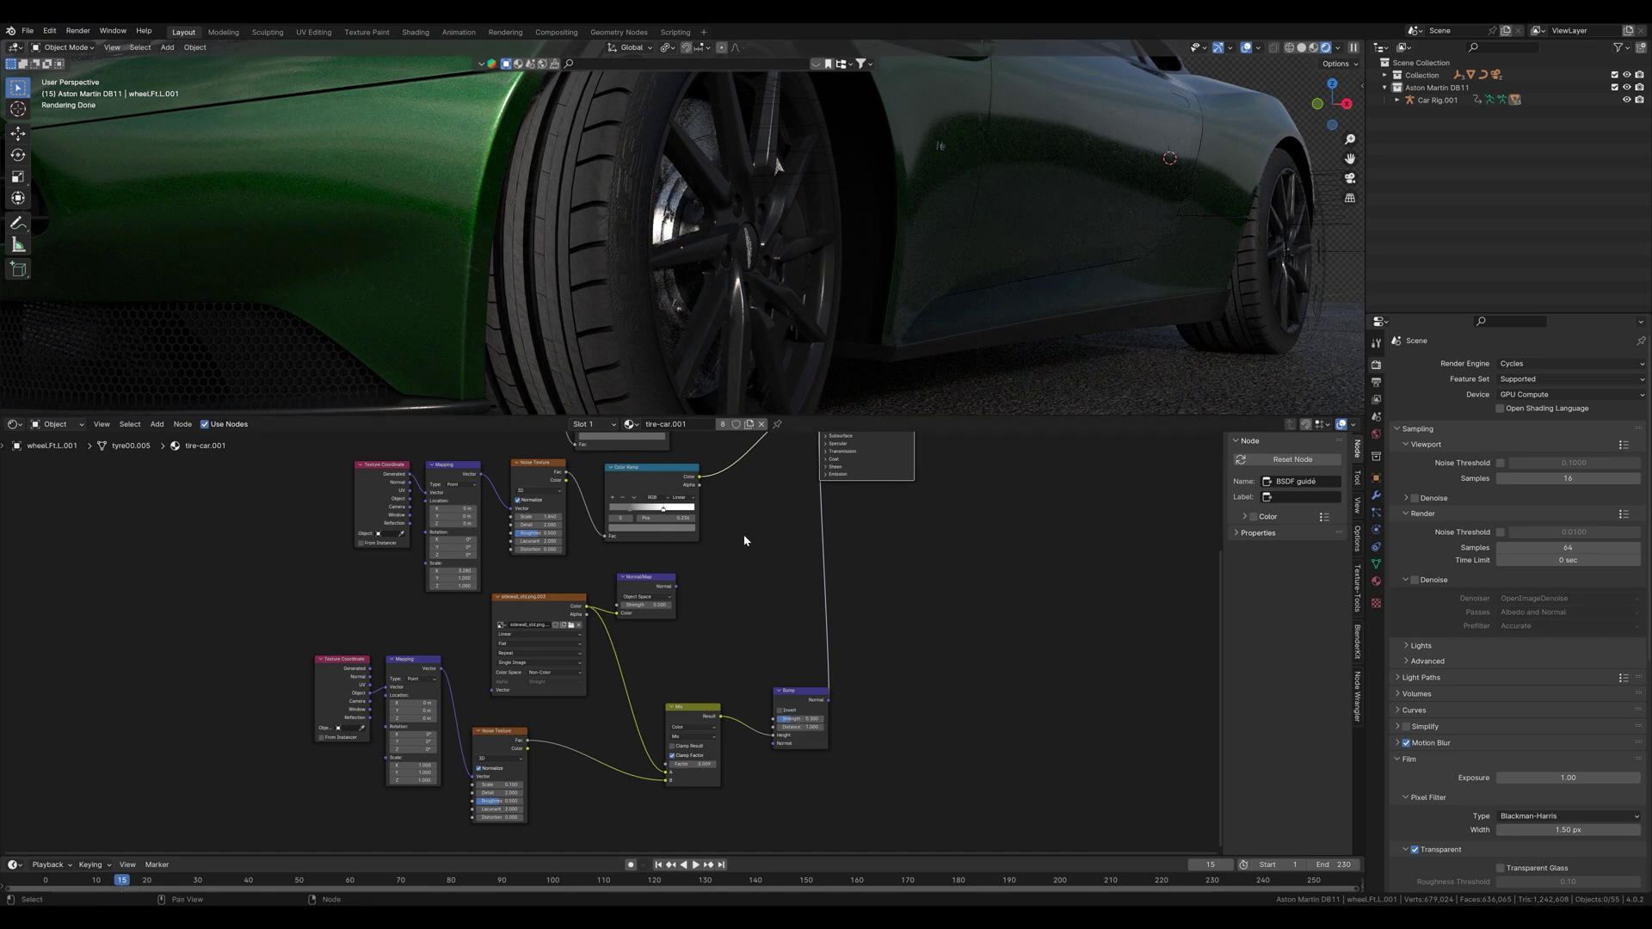
# Expand the Principled BSDF's Specular settings and reduce the IOR Level.
pyautogui.moveTo(745, 540); pyautogui.dragTo(749, 671, button='middle')
pyautogui.click(810, 583)
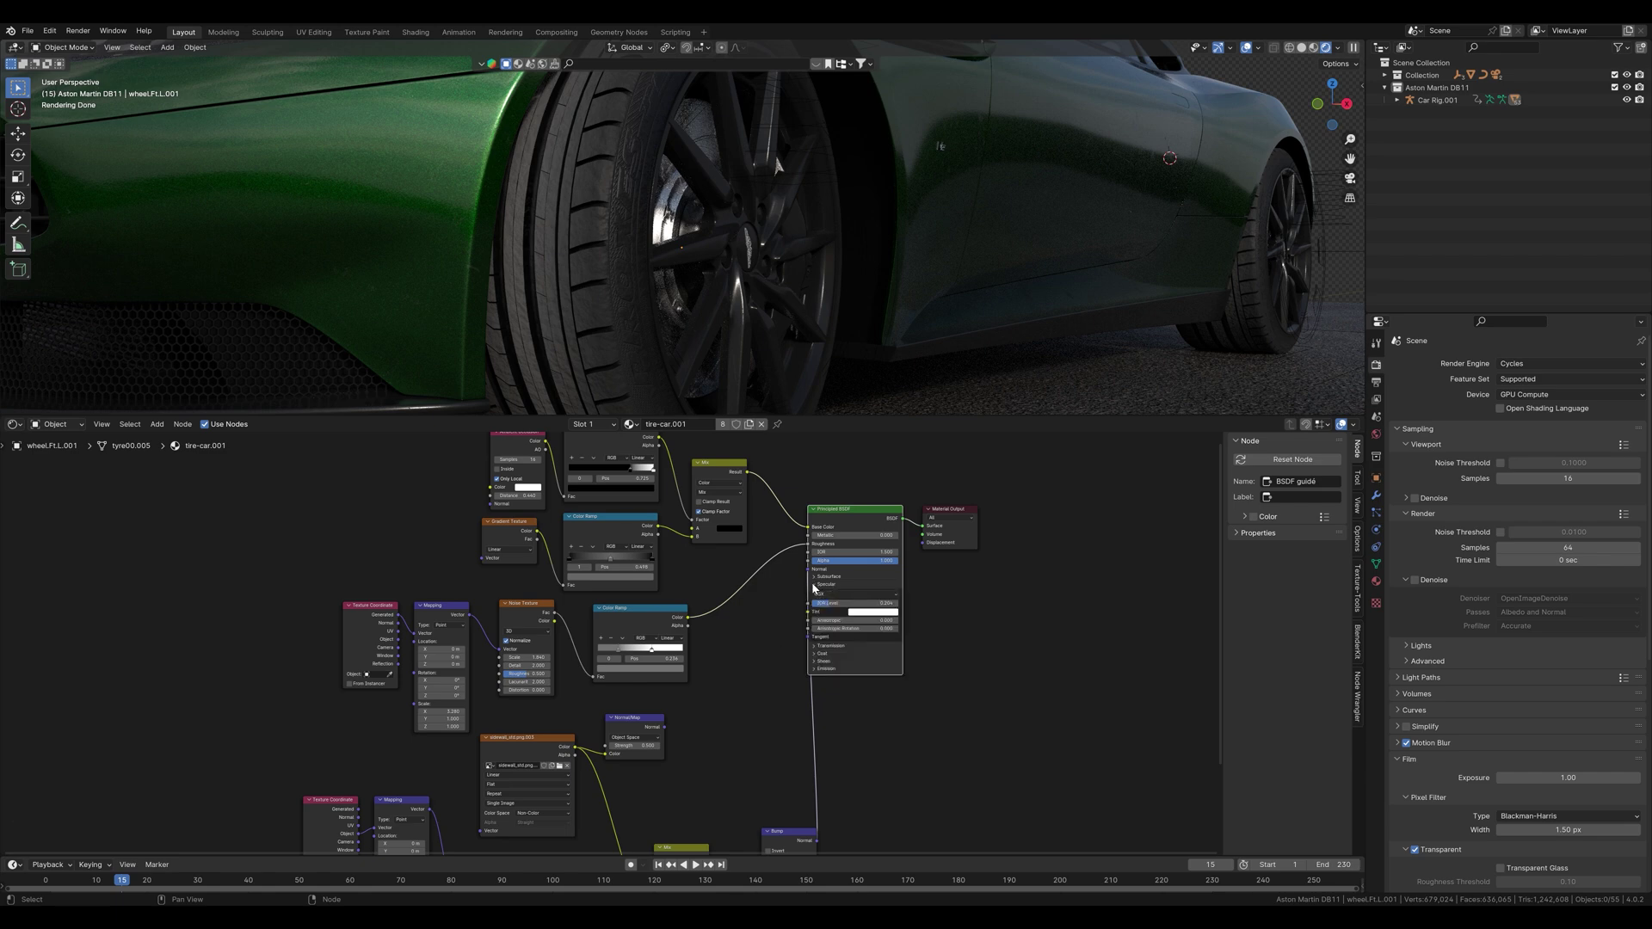
pyautogui.moveTo(829, 603); pyautogui.dragTo(814, 603)
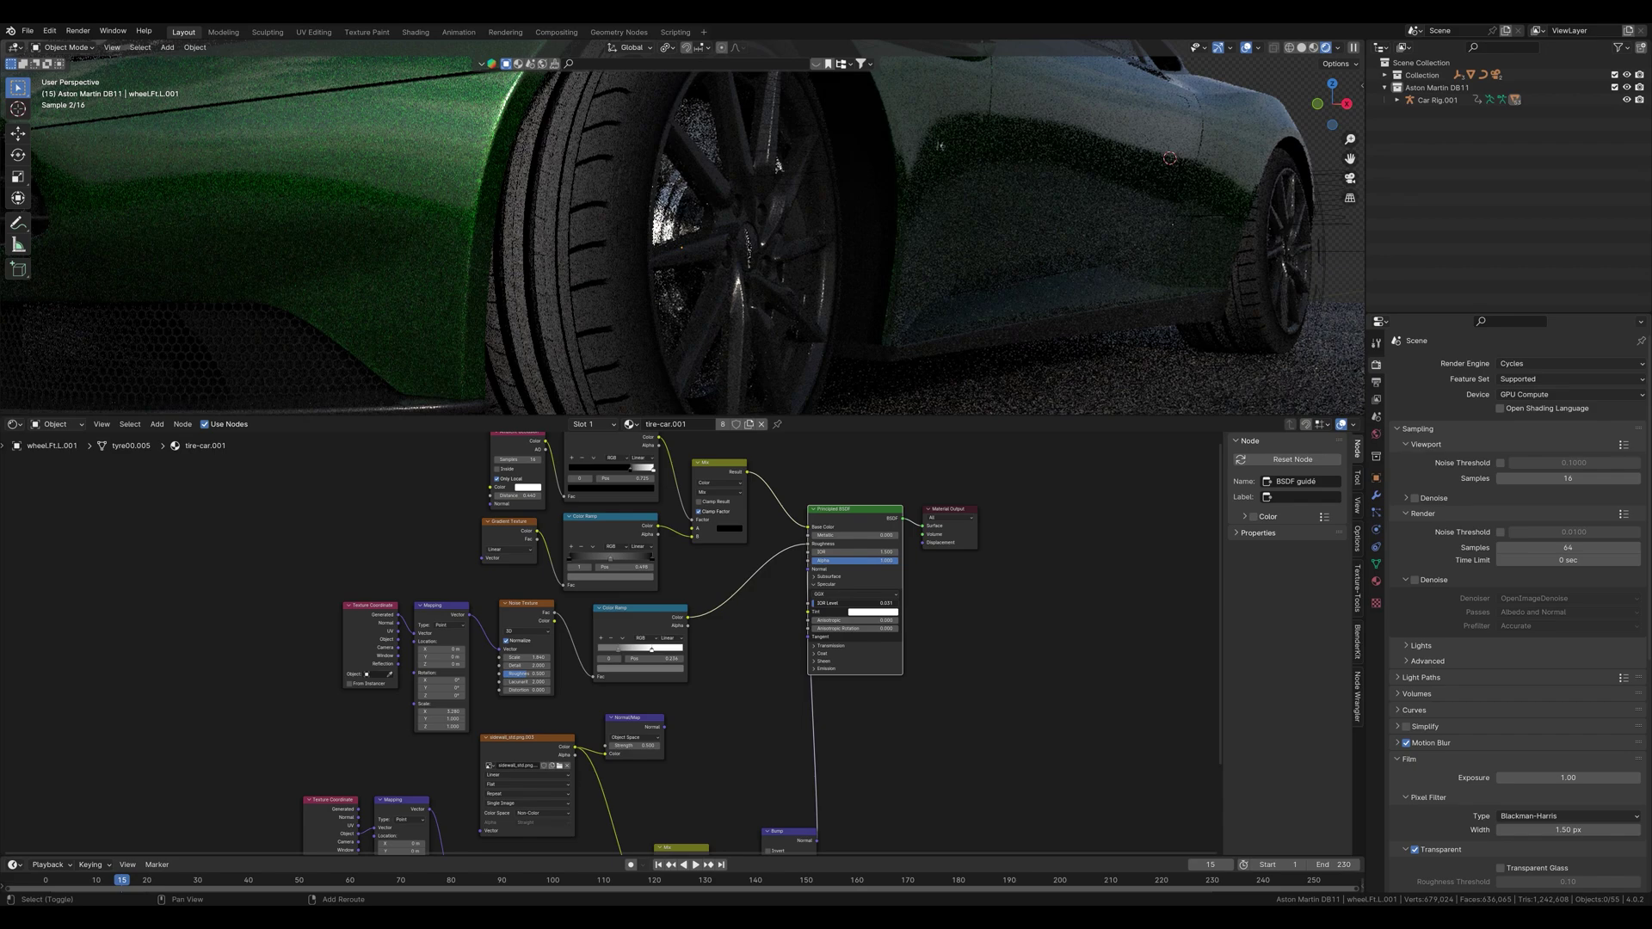
# Adjust the brightness of the selected colour stop in the Color Ramp fed by the Gradient Texture.
pyautogui.click(614, 577)
pyautogui.moveTo(647, 505); pyautogui.dragTo(647, 512)
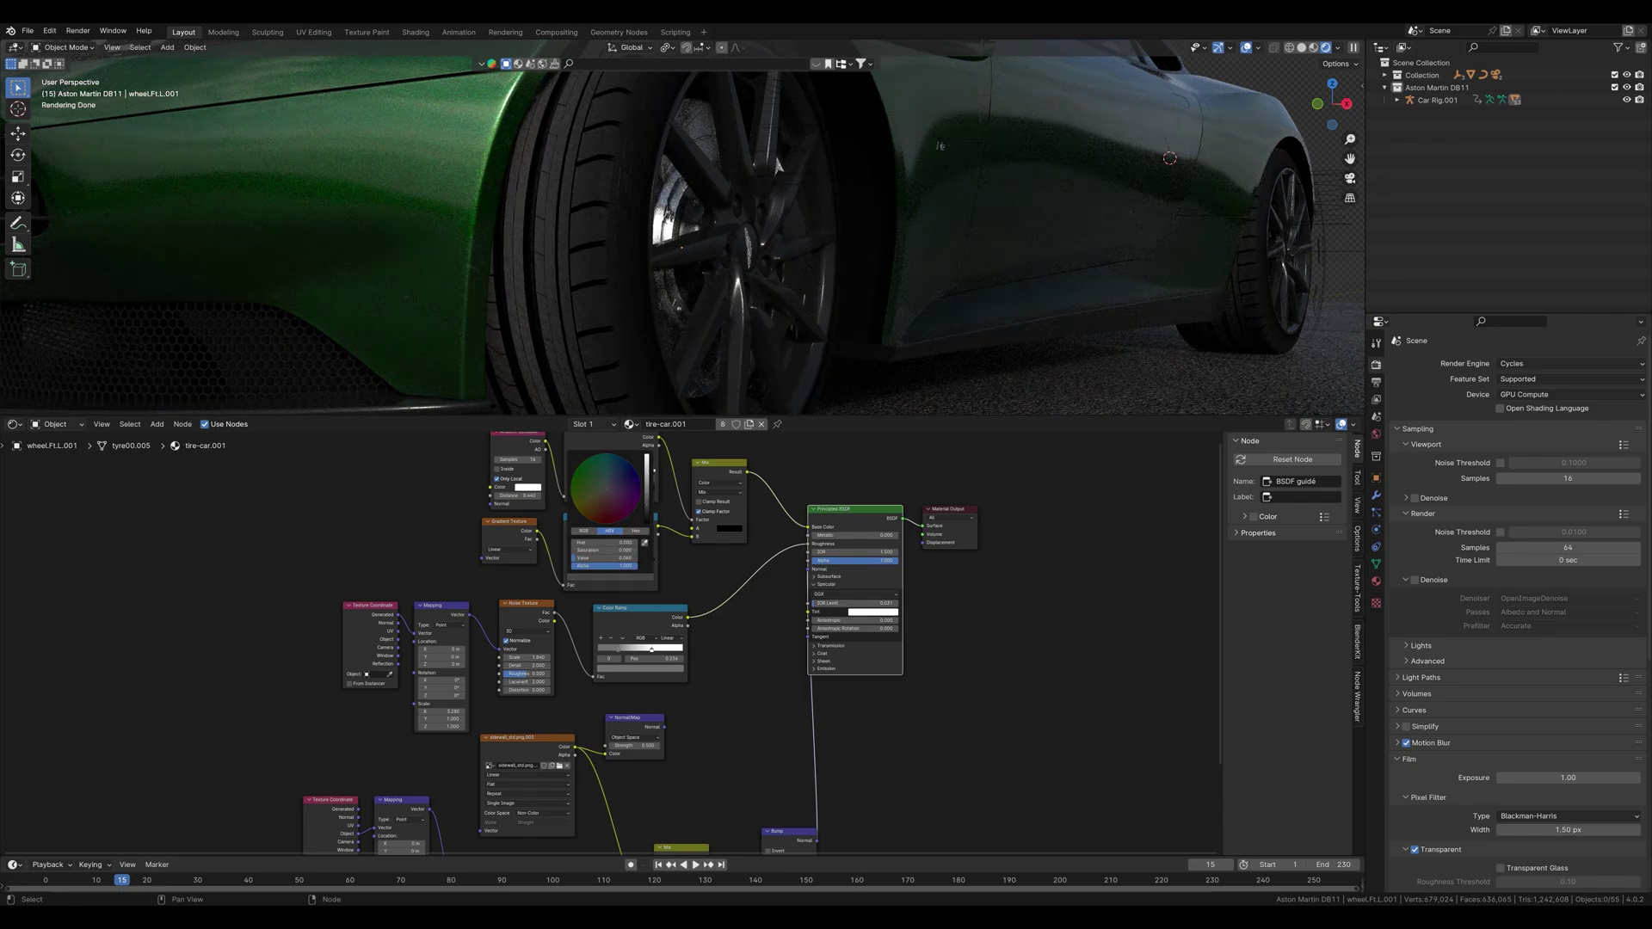
pyautogui.scroll(-4, 707, 198)
pyautogui.scroll(4, 762, 261)
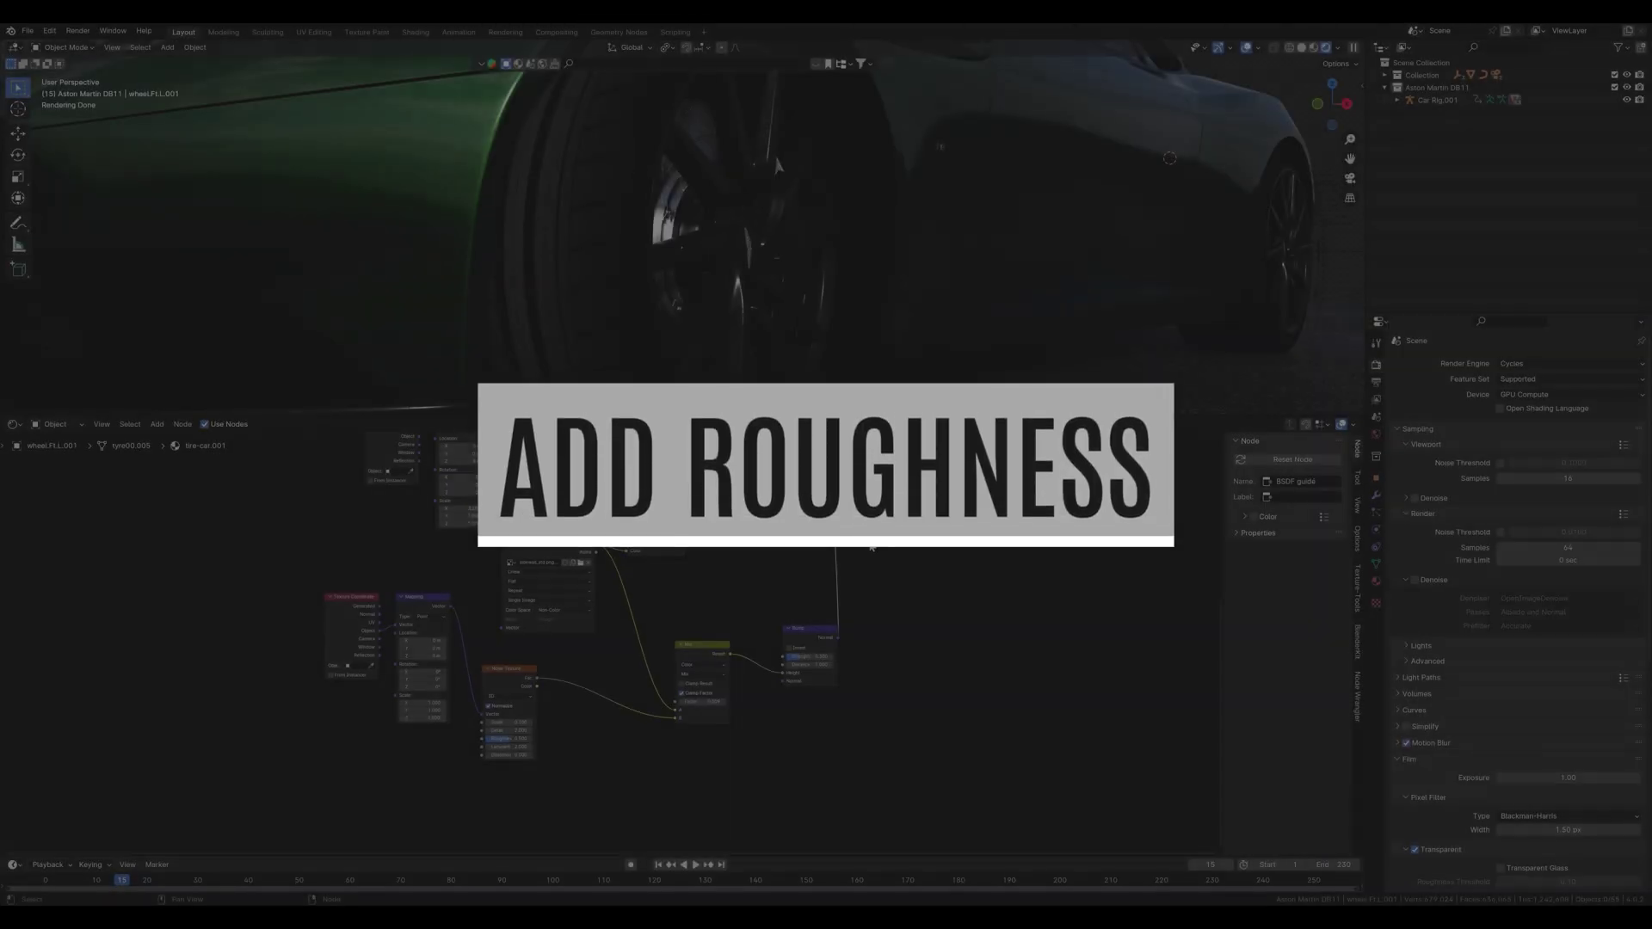
# Detach the Normal Map node from the sidewall image, place it below the Bump node, and shift the Mix node closer to the image.
pyautogui.moveTo(658, 534); pyautogui.dragTo(812, 709)
pyautogui.moveTo(595, 544); pyautogui.dragTo(740, 761)
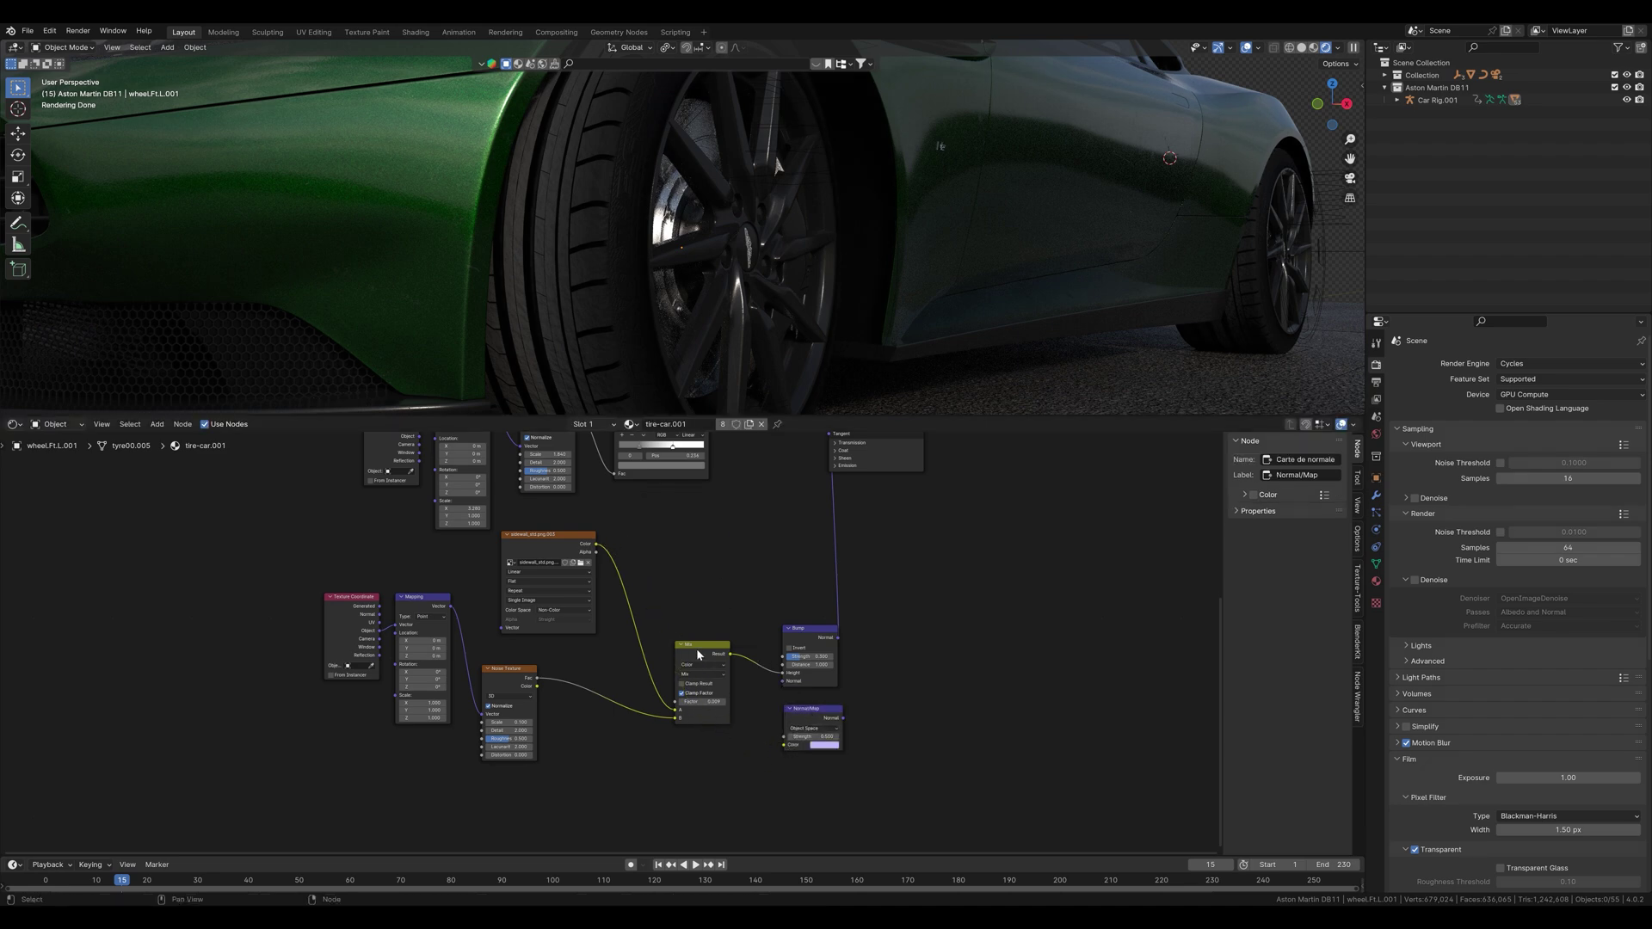
pyautogui.moveTo(701, 645); pyautogui.dragTo(659, 599)
pyautogui.moveTo(647, 800); pyautogui.dragTo(696, 651, button='middle')
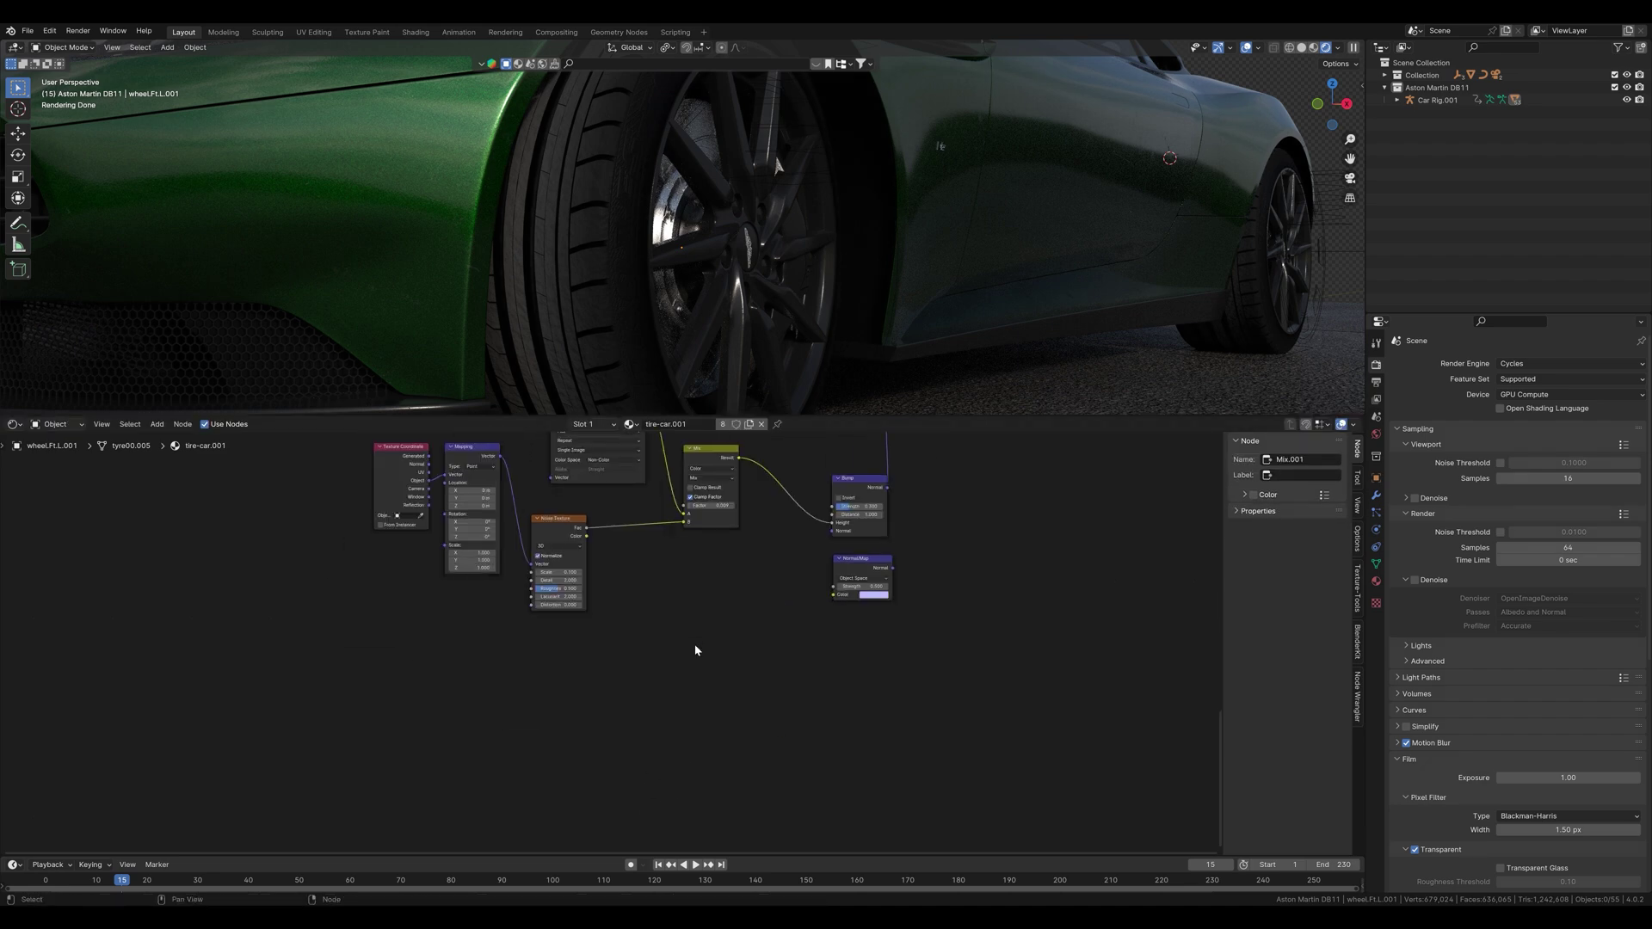
# Duplicate the bump Noise Texture below the original, connect the Mapping Vector to the copy, and set its Scale to 1.
pyautogui.click(549, 521)
pyautogui.hotkey('shift', 'd')
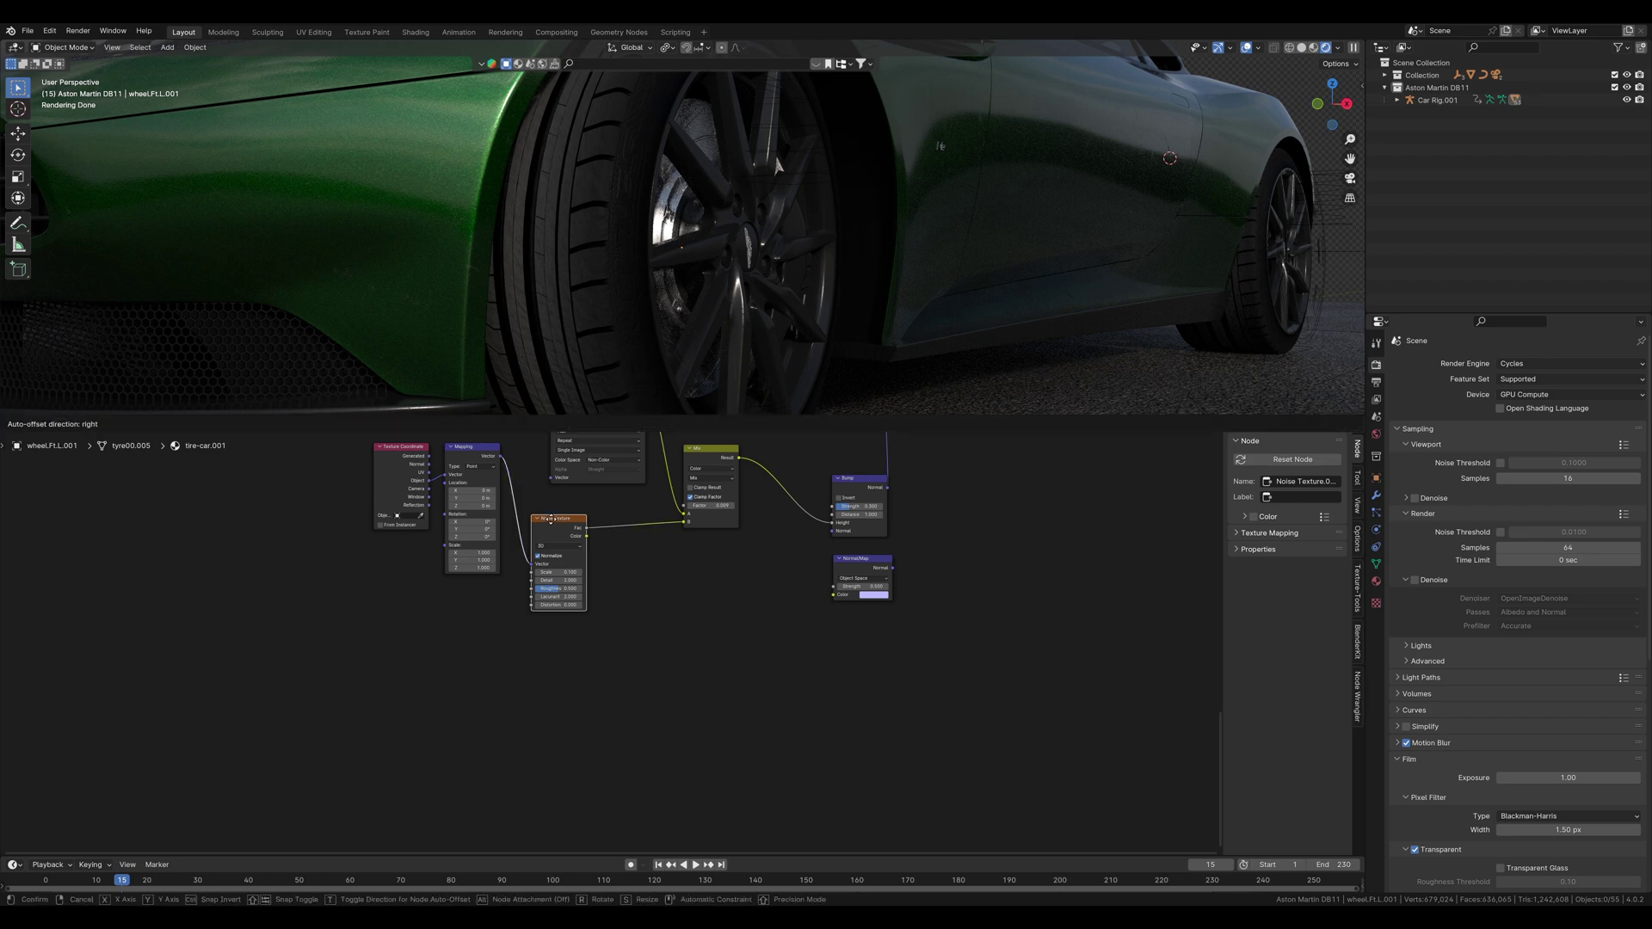
pyautogui.click(550, 621)
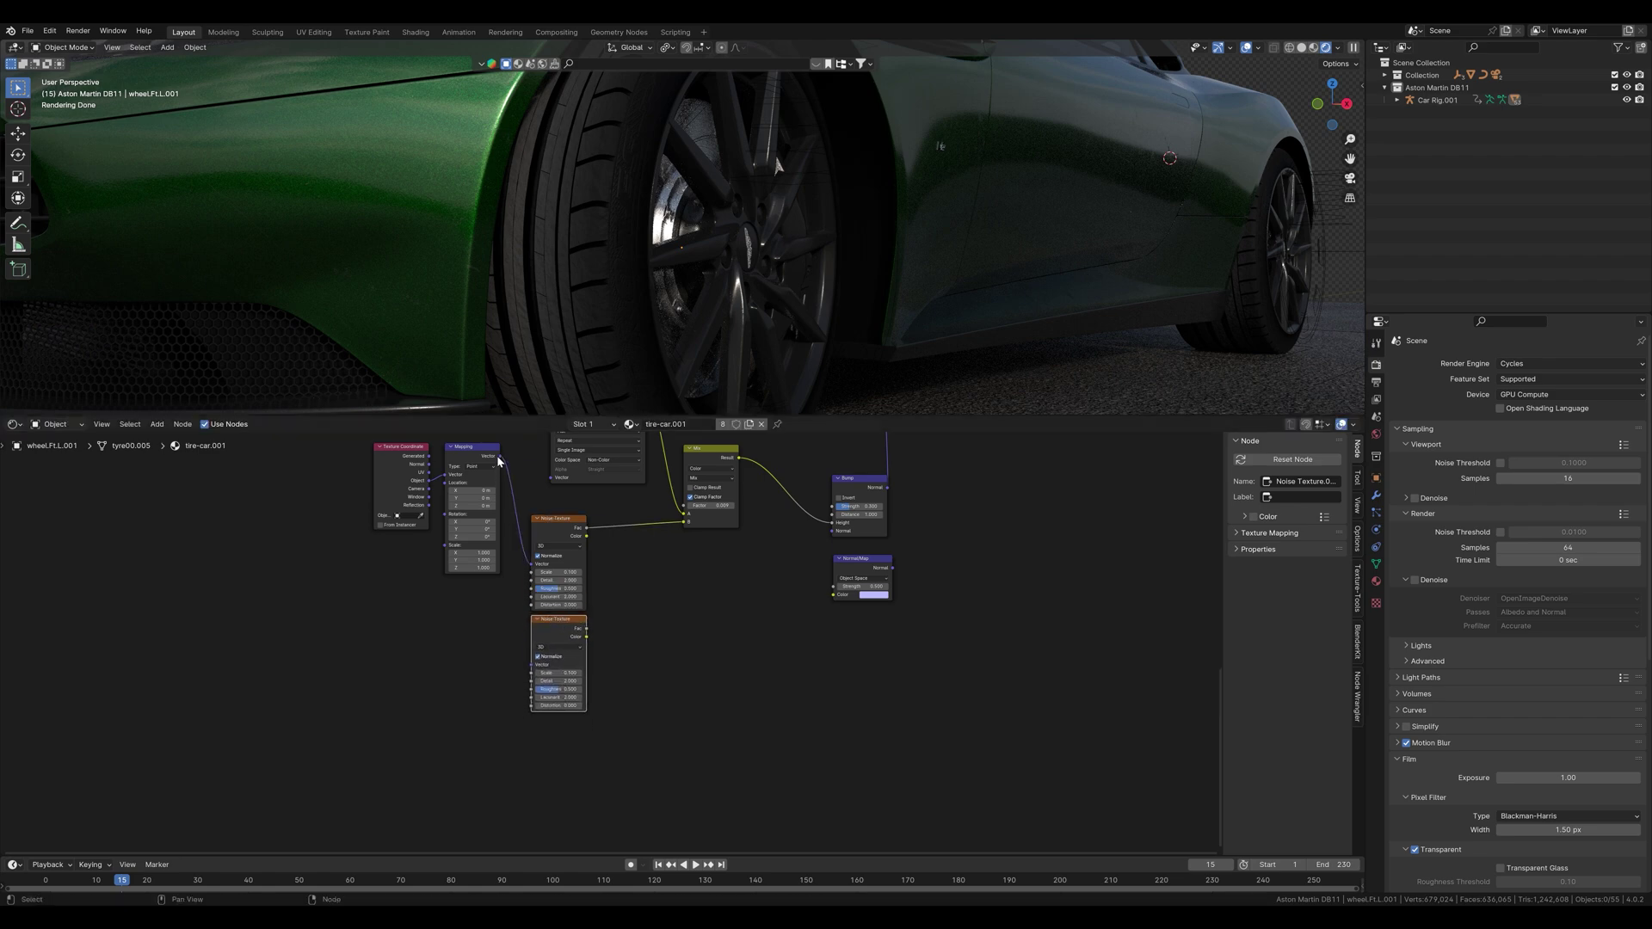
pyautogui.moveTo(499, 461); pyautogui.dragTo(531, 664)
pyautogui.doubleClick(559, 671)
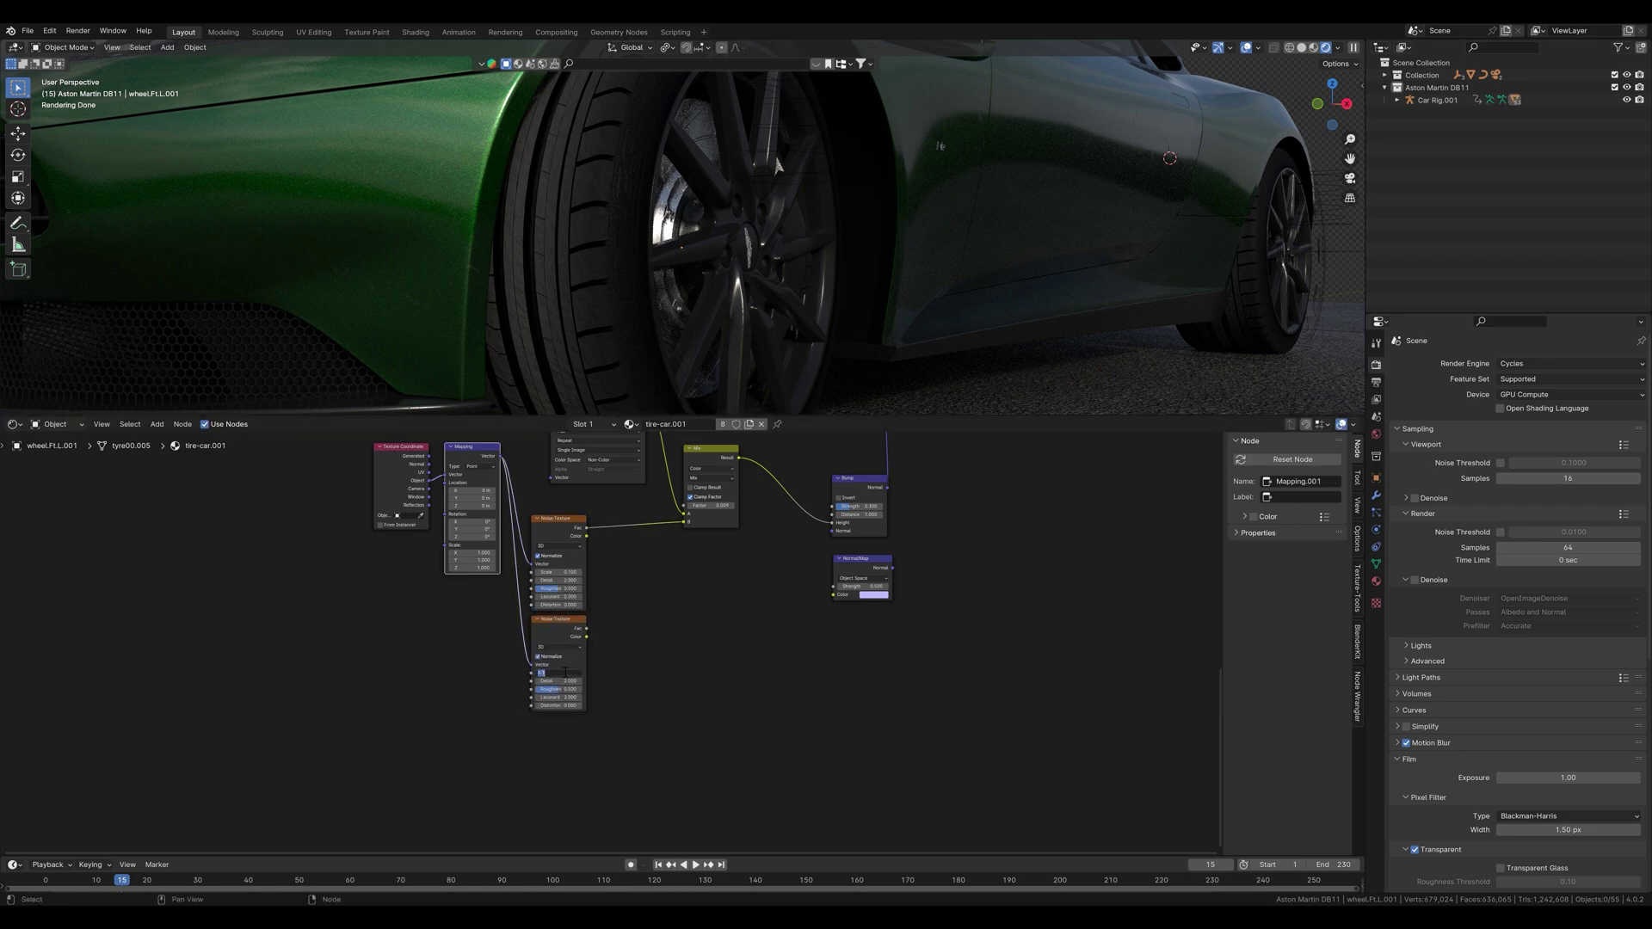
pyautogui.write('1')
pyautogui.press('Return')
# Preview the duplicated Noise Texture on the tyre and examine the grain of its pattern up close.
pyautogui.keyDown('ctrl'); pyautogui.keyDown('shift'); pyautogui.click(560, 621); pyautogui.keyUp('shift'); pyautogui.keyUp('ctrl')
pyautogui.scroll(6, 593, 258)
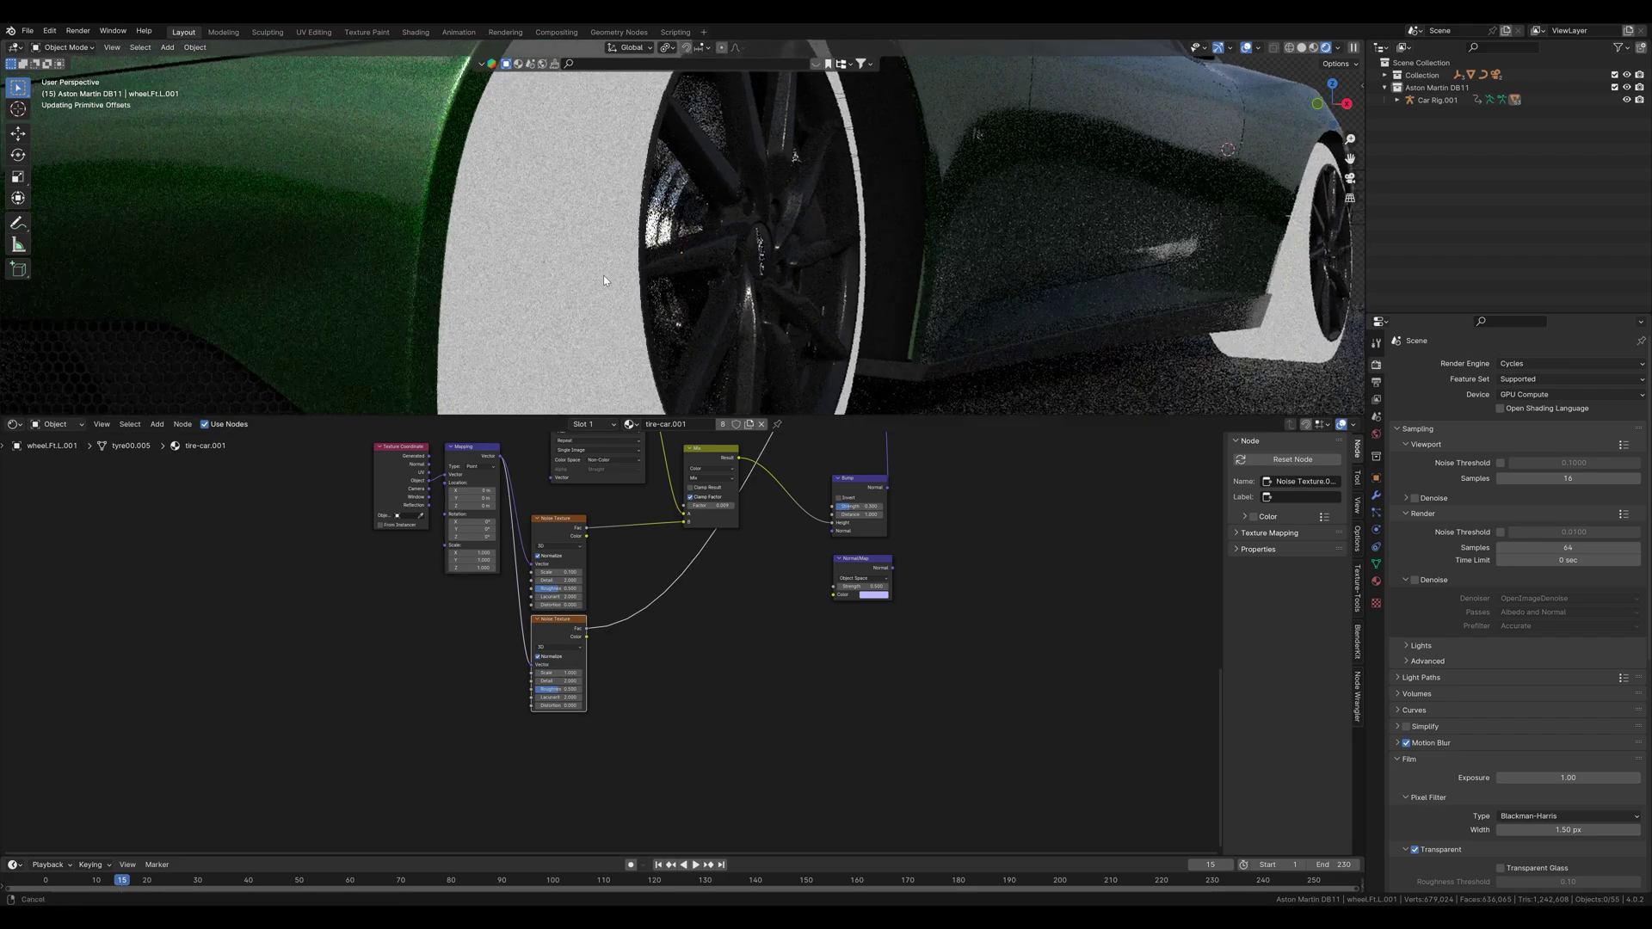
pyautogui.keyDown('shift'); pyautogui.moveTo(579, 254); pyautogui.dragTo(702, 230, button='middle'); pyautogui.keyUp('shift')
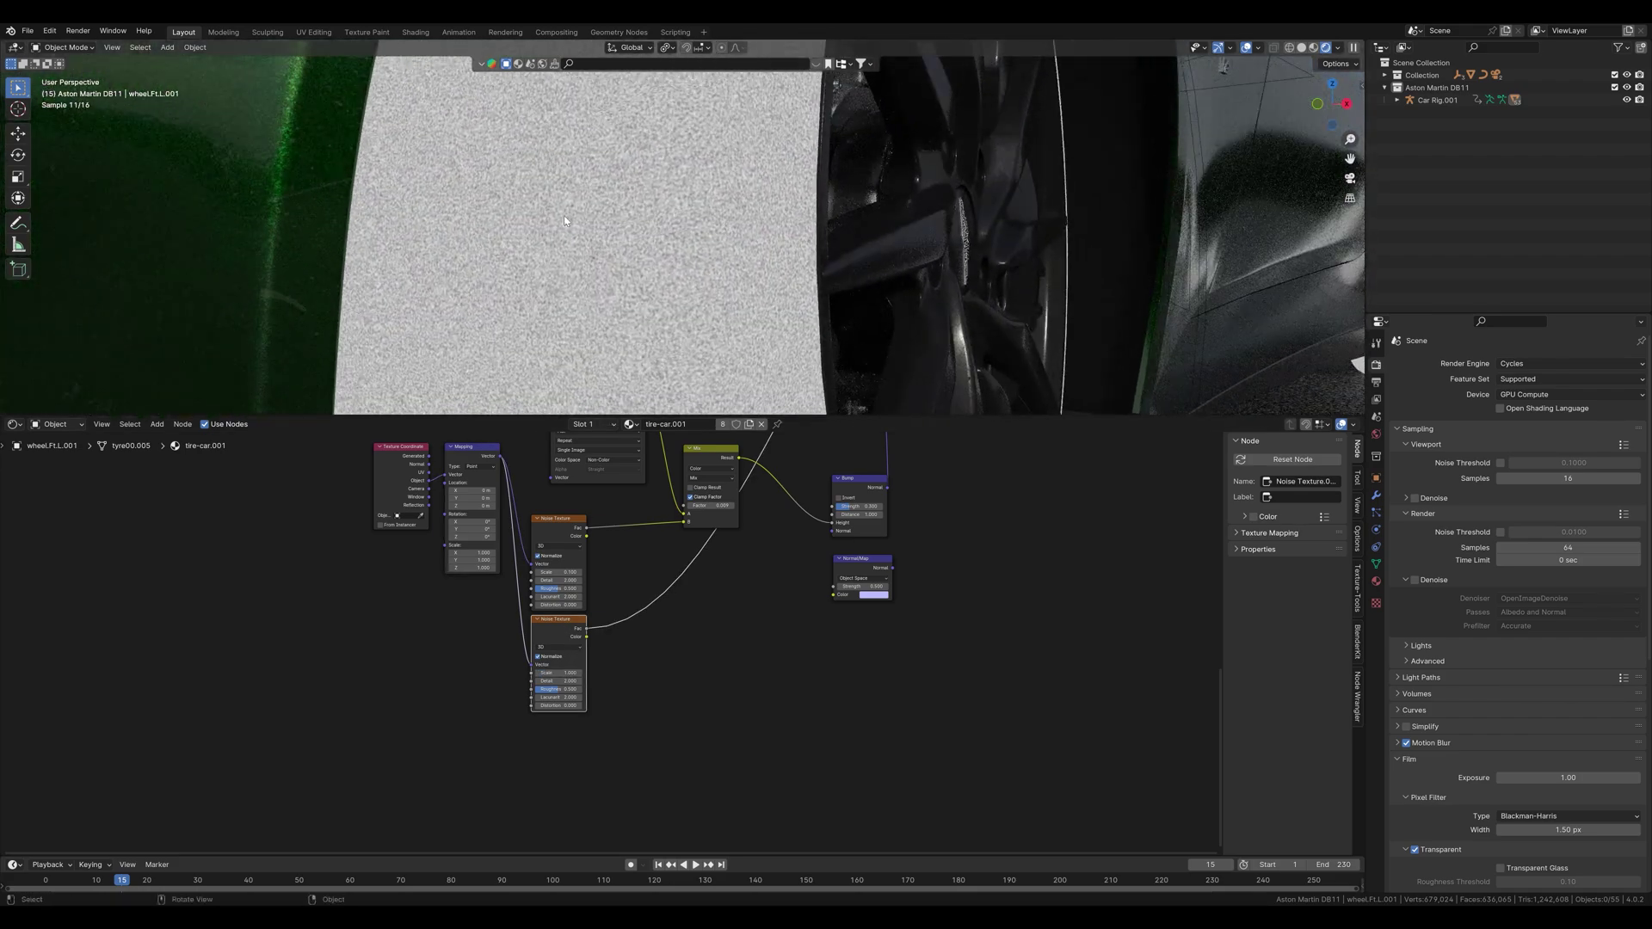
# Add a Separate Color node beside the duplicated Noise Texture.
pyautogui.click(668, 687)
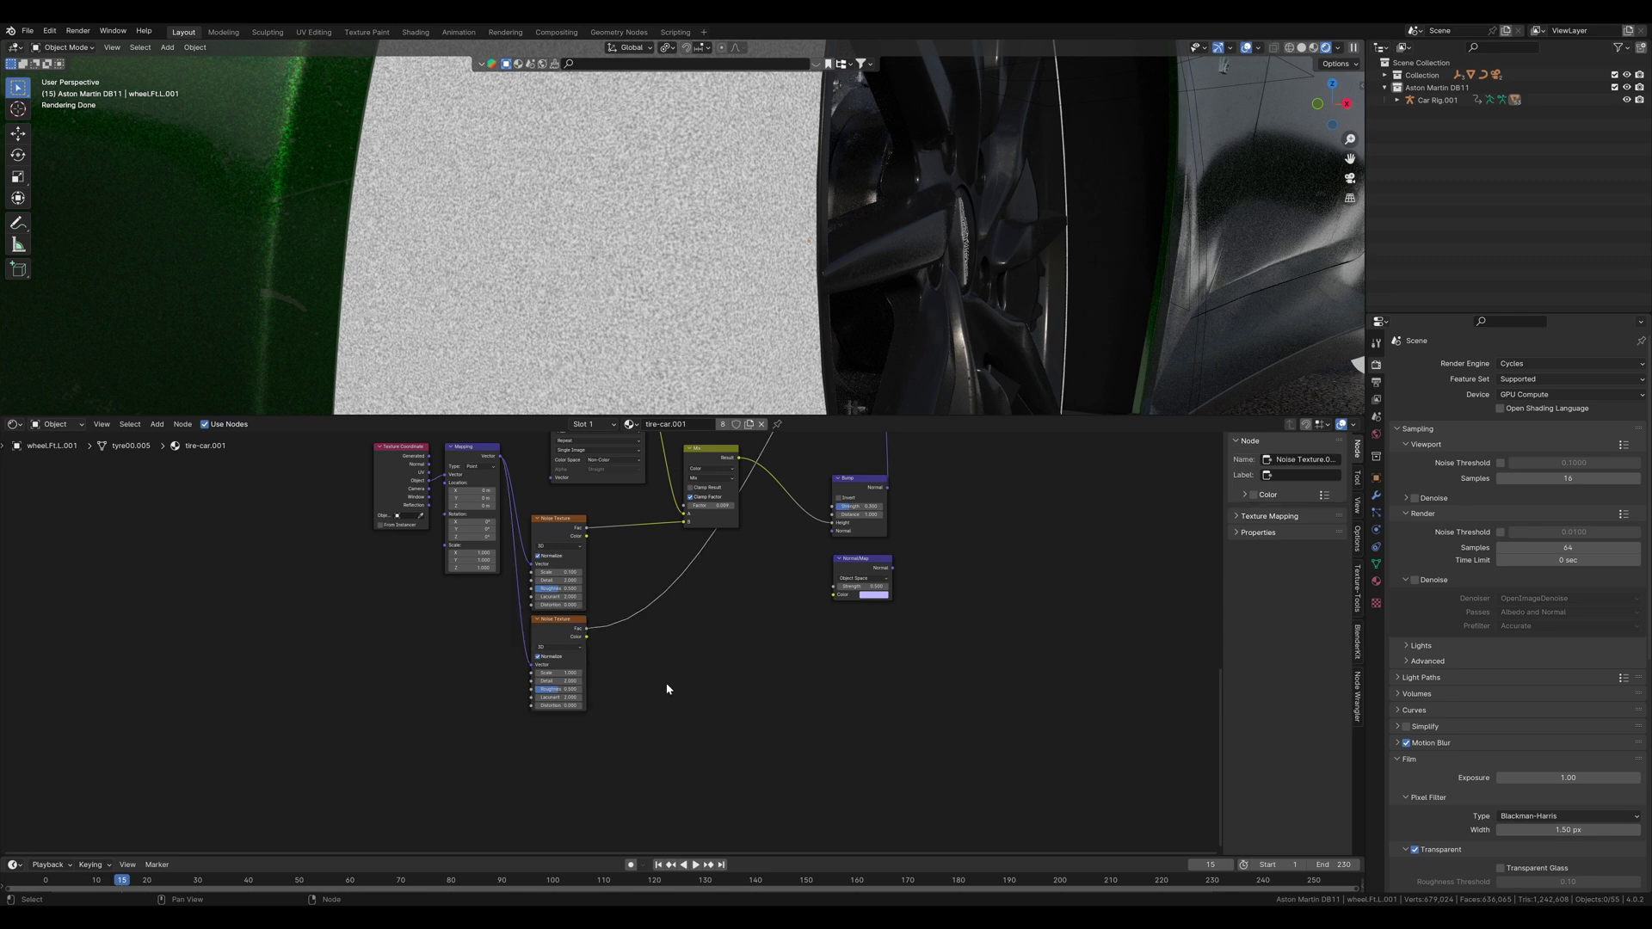
pyautogui.click(564, 625)
pyautogui.click(686, 681)
pyautogui.hotkey('shift', 'a')
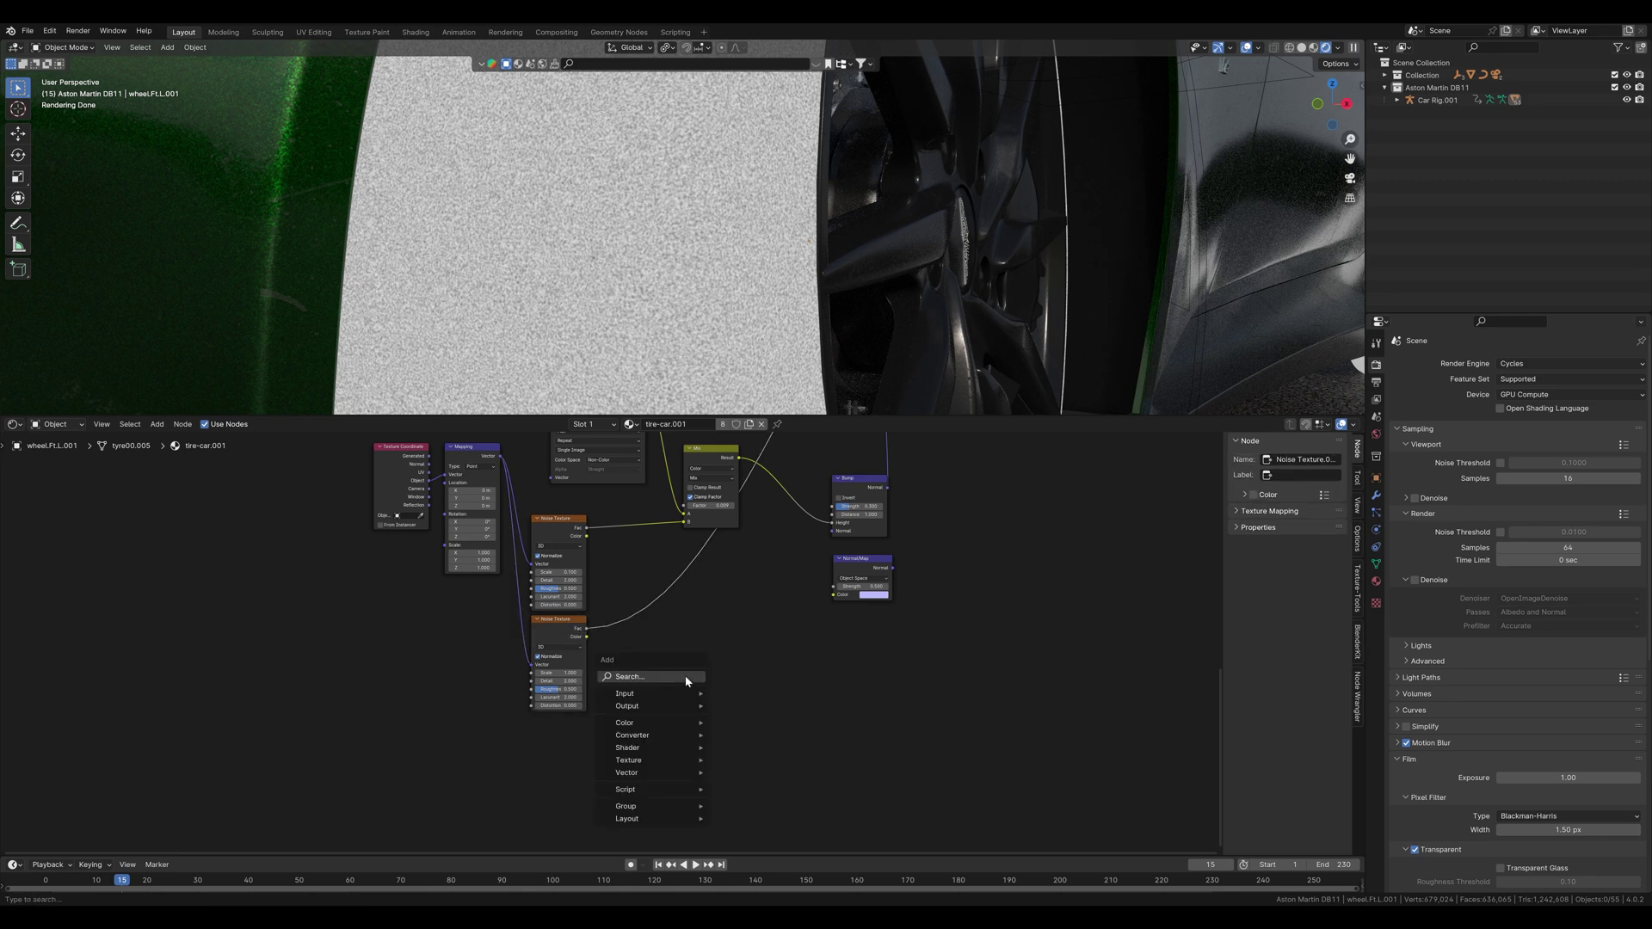
pyautogui.write('sep')
pyautogui.press('Down')
pyautogui.press('Return')
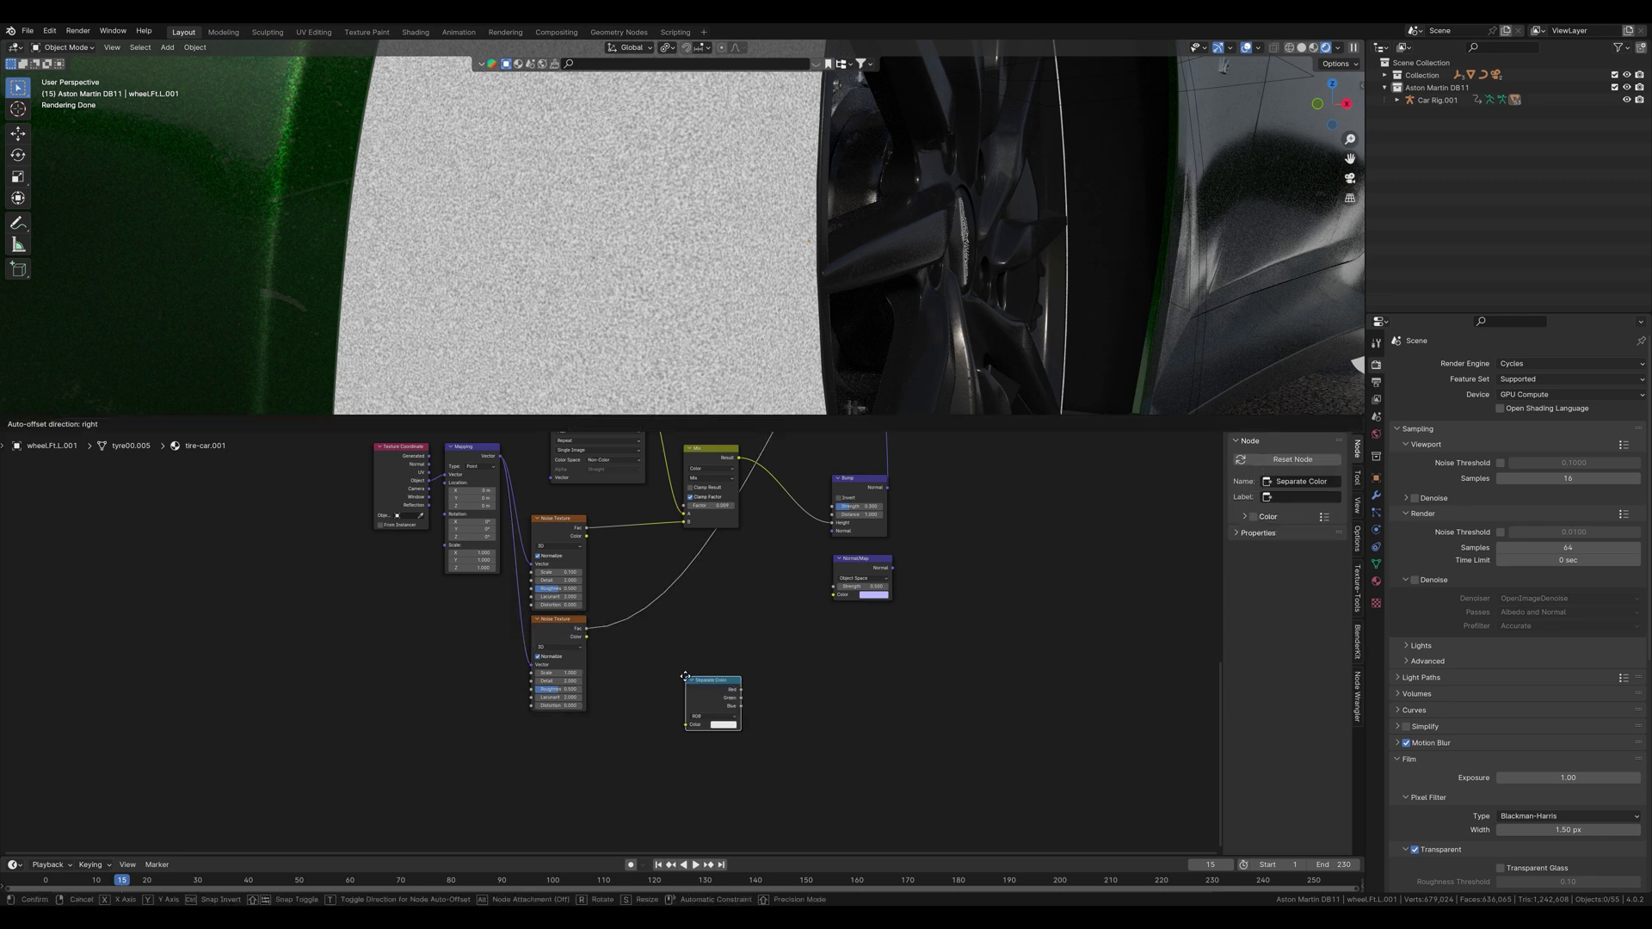
pyautogui.click(716, 676)
# Add a Combine Color node directly after the Separate Color node.
pyautogui.hotkey('shift', 'a')
pyautogui.write('com')
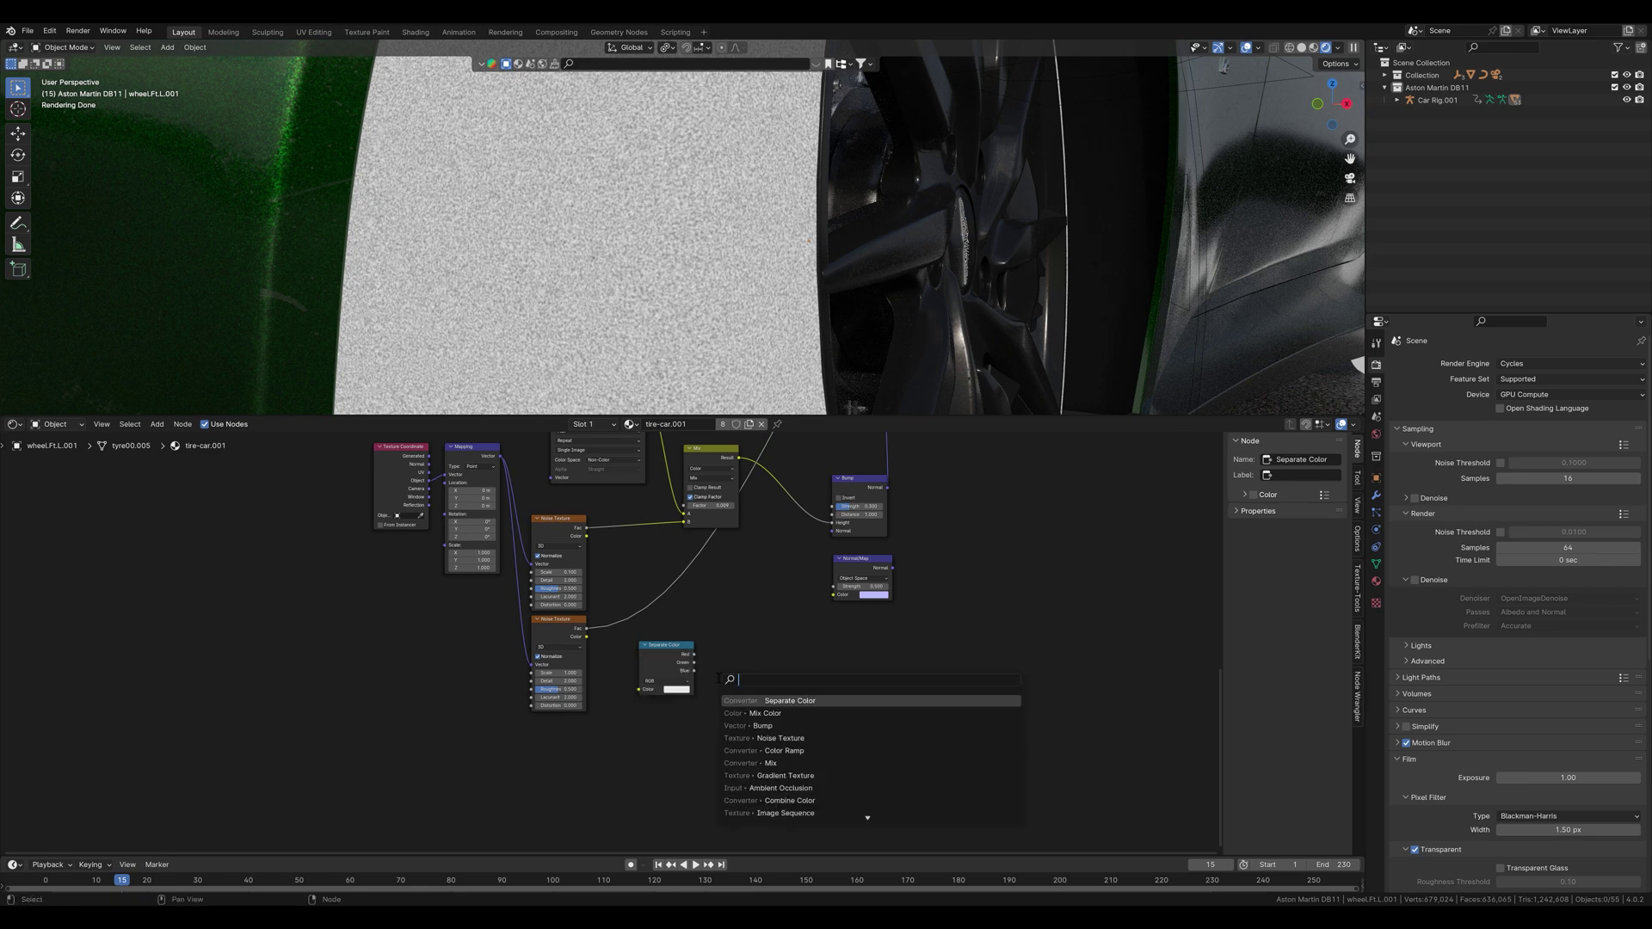
pyautogui.press('Return')
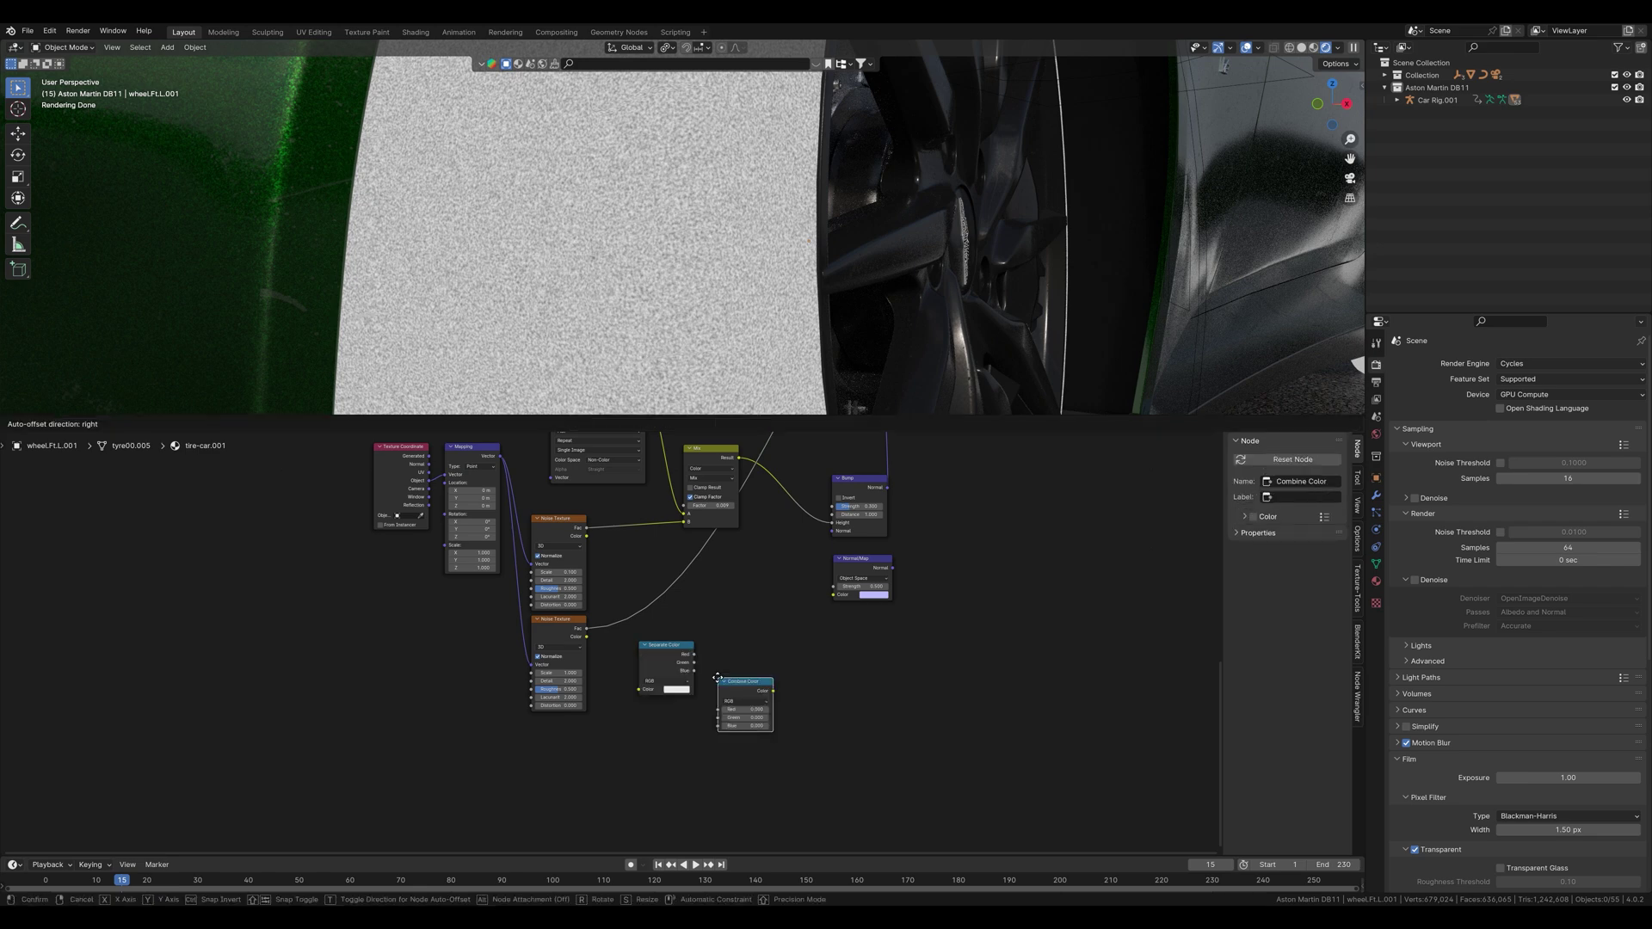
pyautogui.click(707, 649)
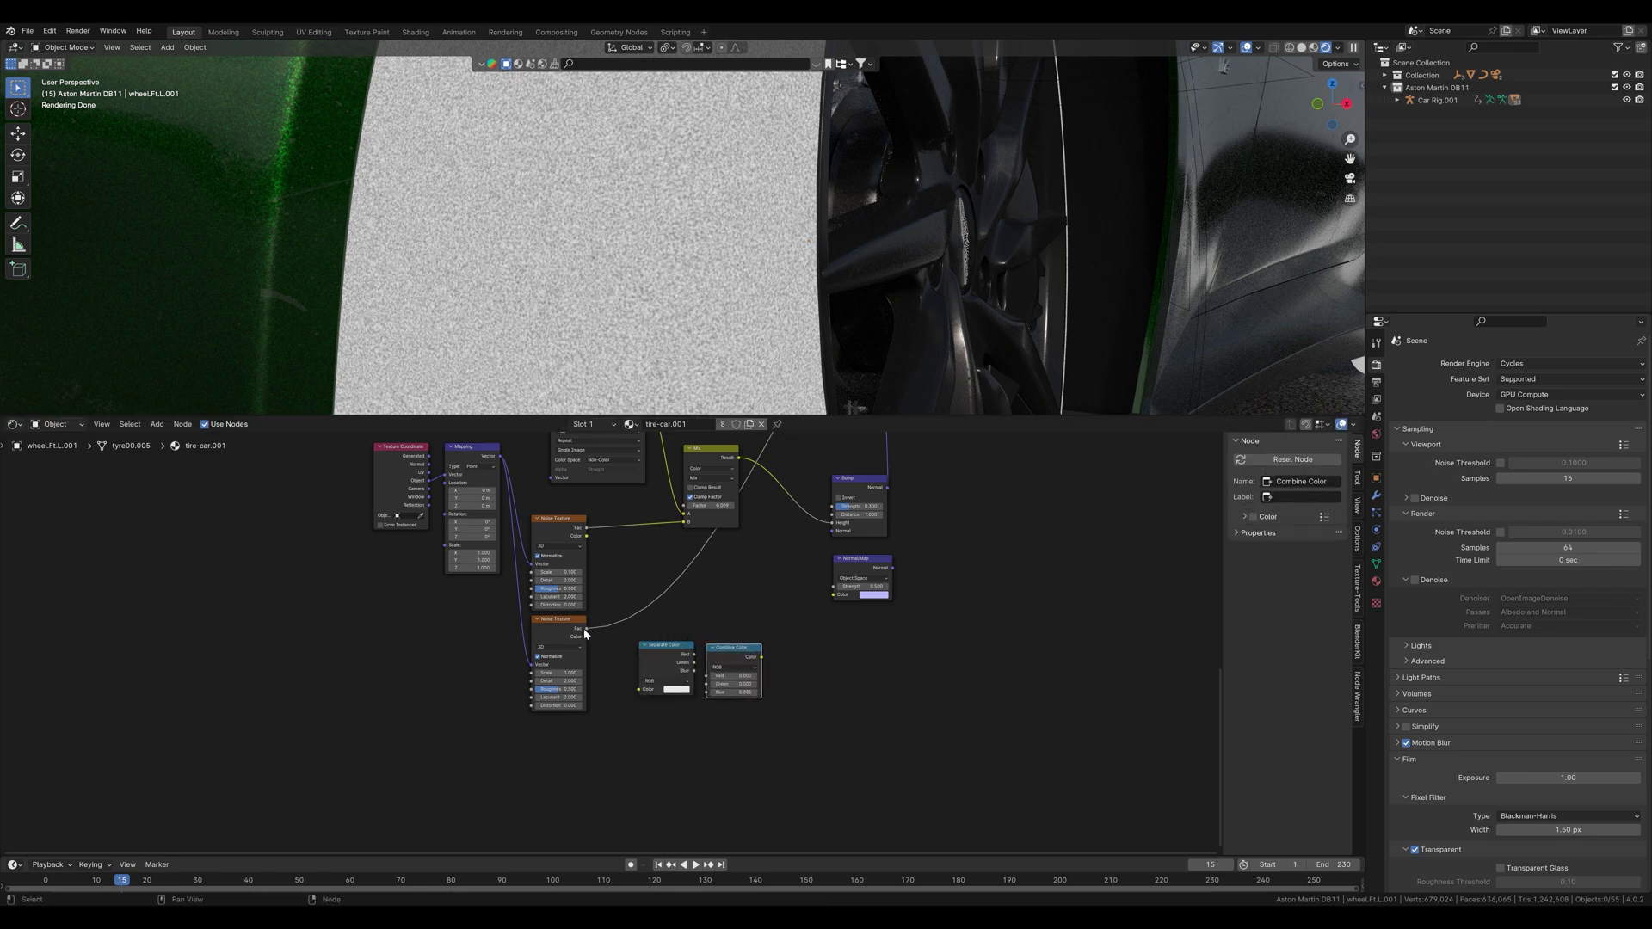
# Route the noise through Separate Color and Combine Color with Blue at 1, into the Normal Map's Color, and its Normal into the Bump node.
pyautogui.moveTo(586, 629); pyautogui.dragTo(833, 594)
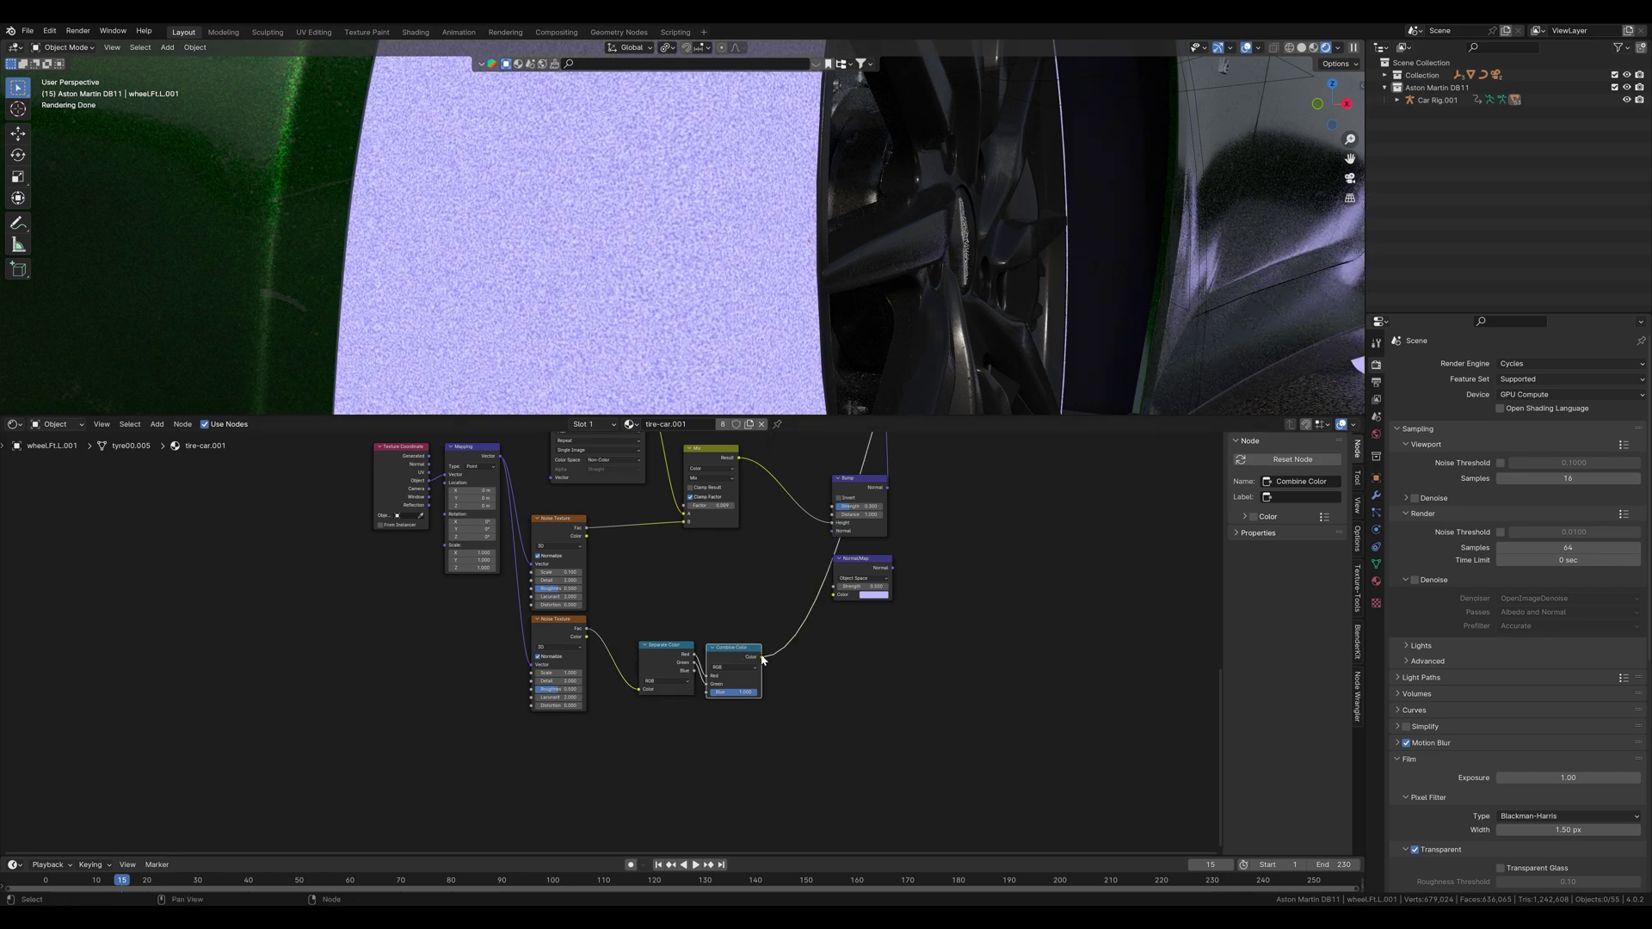
pyautogui.moveTo(762, 659); pyautogui.dragTo(832, 532)
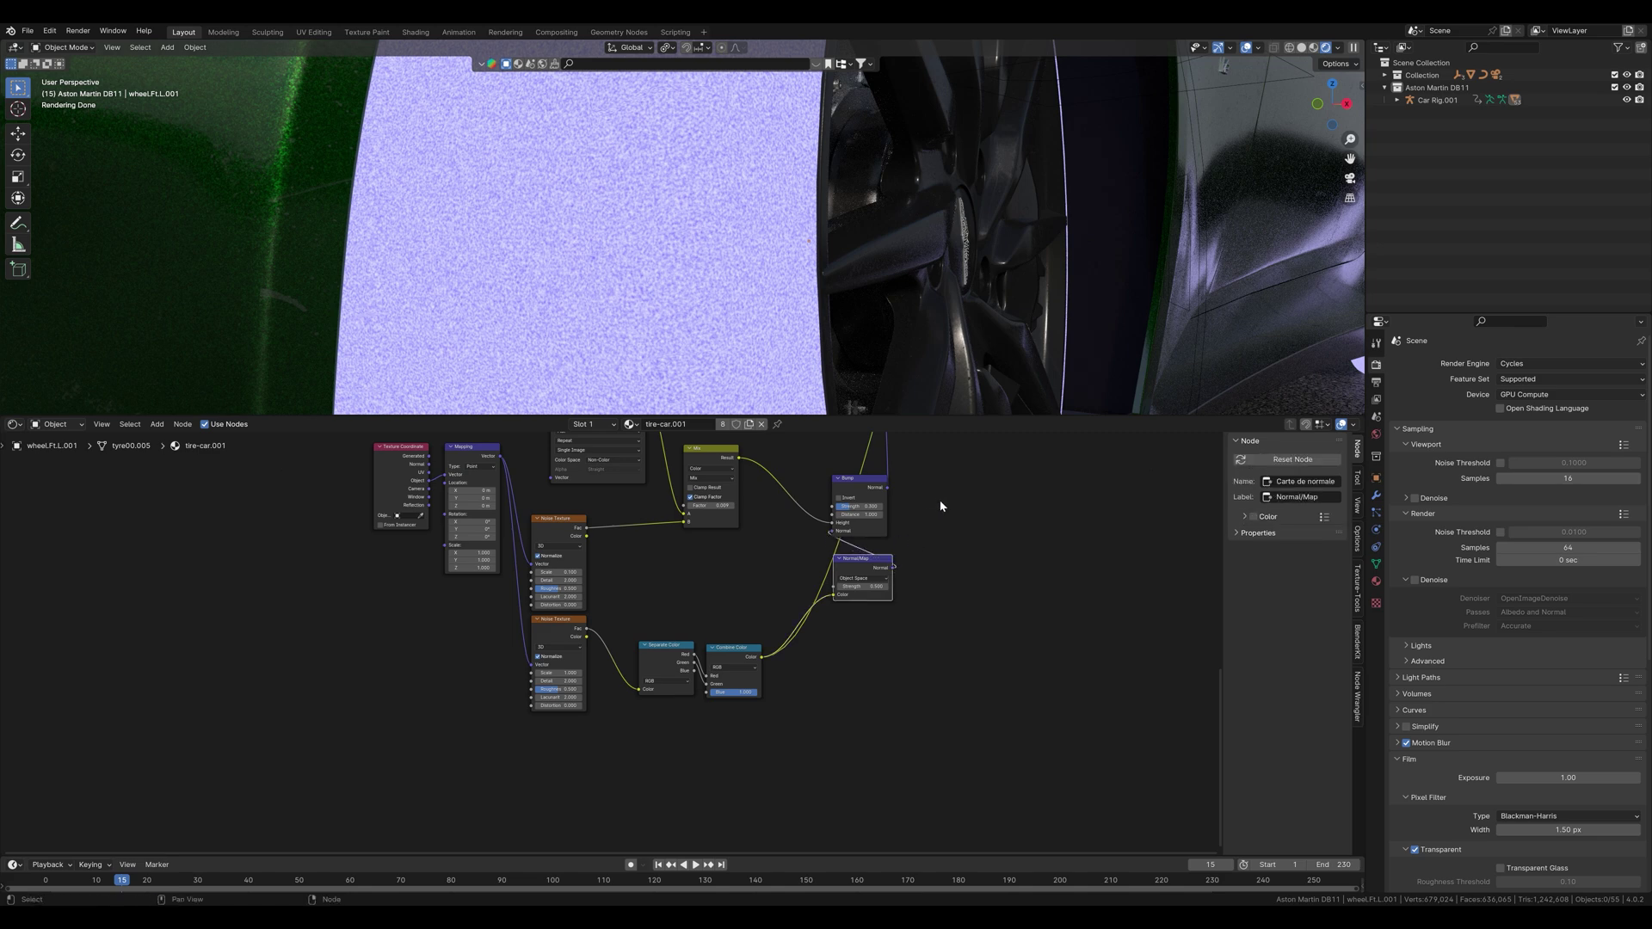
# Reconnect the Principled BSDF to the Surface input of the Material Output.
pyautogui.moveTo(940, 505); pyautogui.dragTo(825, 814, button='middle')
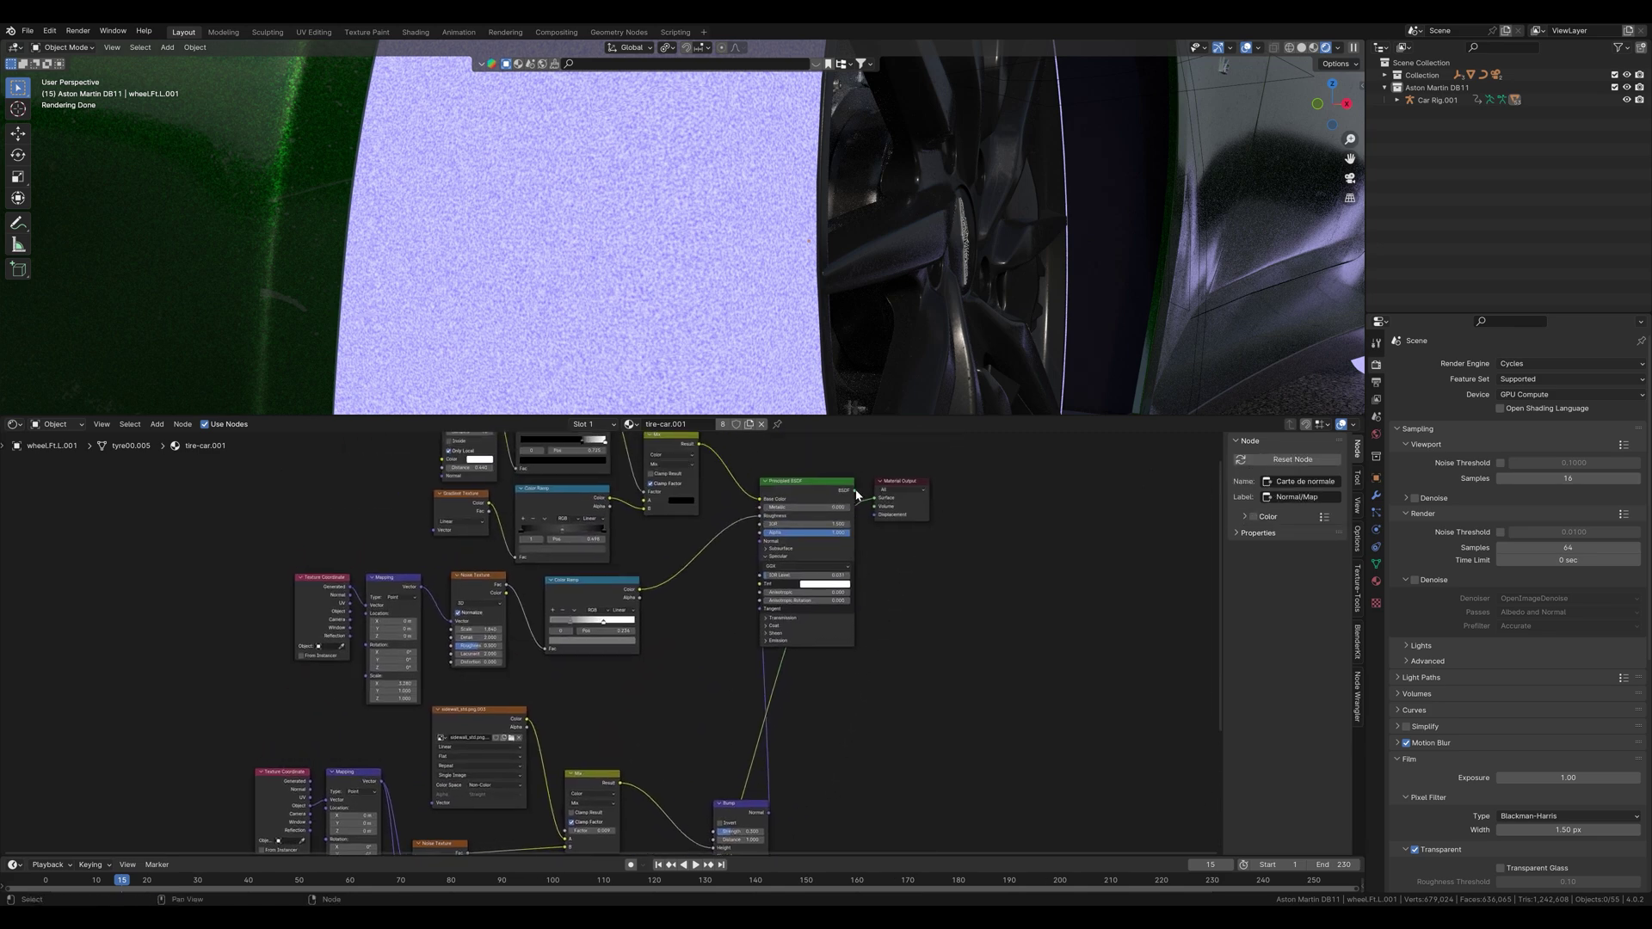
pyautogui.moveTo(853, 491); pyautogui.dragTo(874, 498)
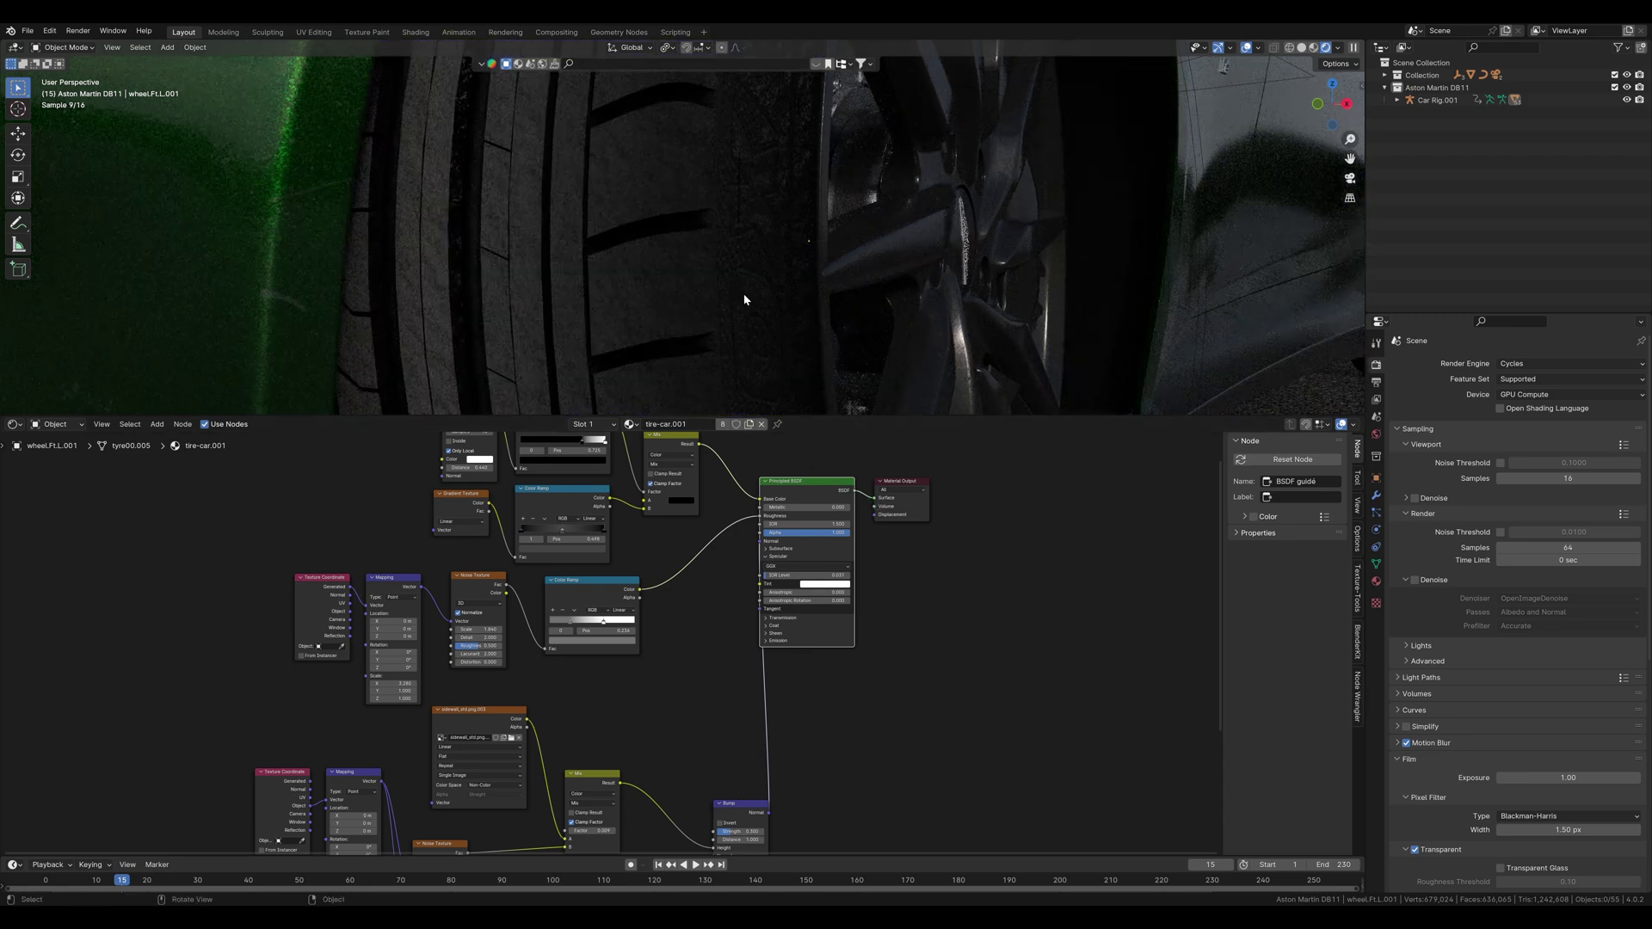
pyautogui.scroll(-4, 592, 235)
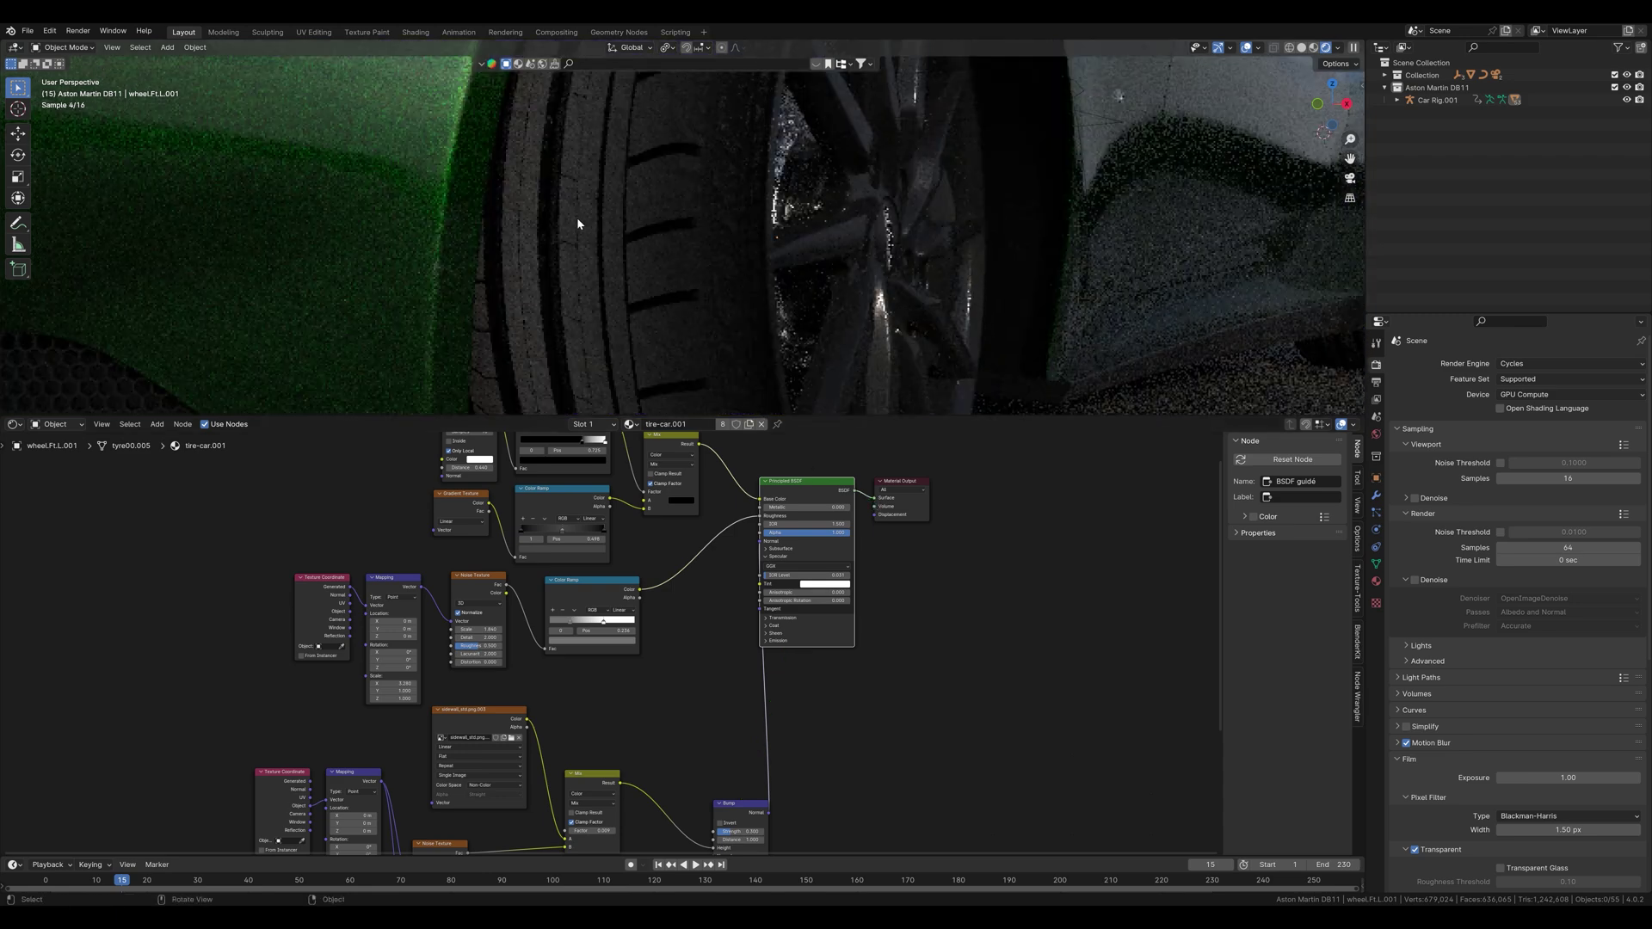
# Fine-tune the Normal Map node's Strength and check the tyre's look on the whole car.
pyautogui.moveTo(847, 729); pyautogui.dragTo(890, 607, button='middle')
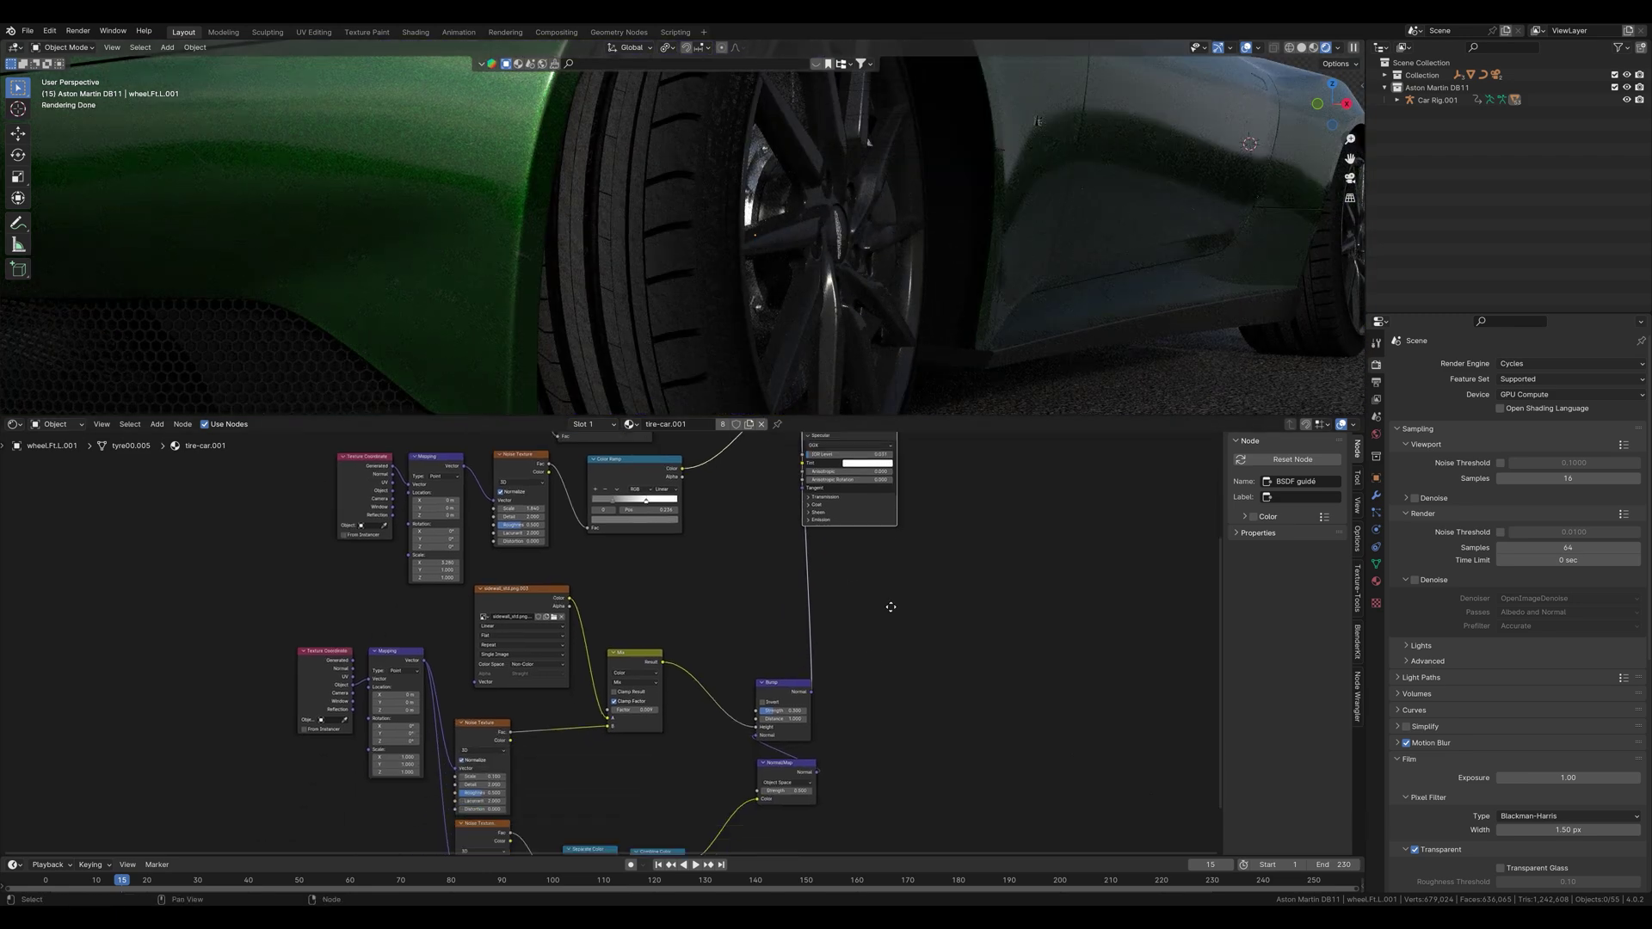
pyautogui.moveTo(924, 663); pyautogui.dragTo(982, 523, button='middle')
pyautogui.scroll(3, 969, 561)
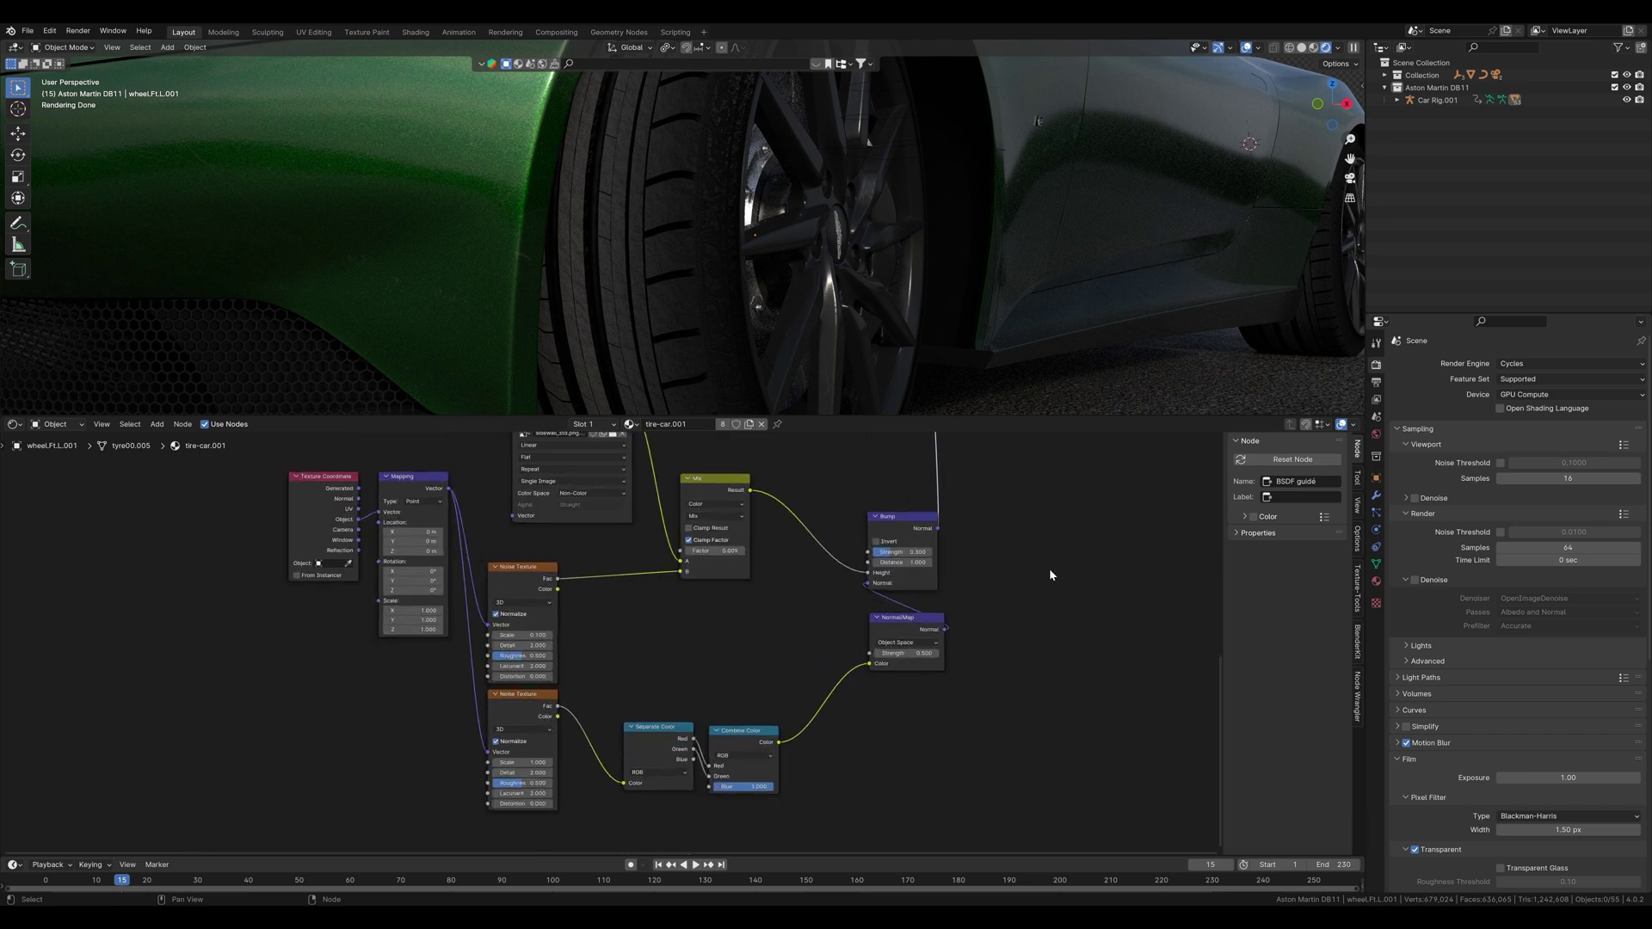
pyautogui.moveTo(965, 634); pyautogui.dragTo(946, 671, button='middle')
pyautogui.moveTo(886, 689)
pyautogui.keyDown('shift'); pyautogui.mouseDown()
pyautogui.moveTo(942, 689)
pyautogui.moveTo(882, 689)
pyautogui.mouseUp(); pyautogui.keyUp('shift')
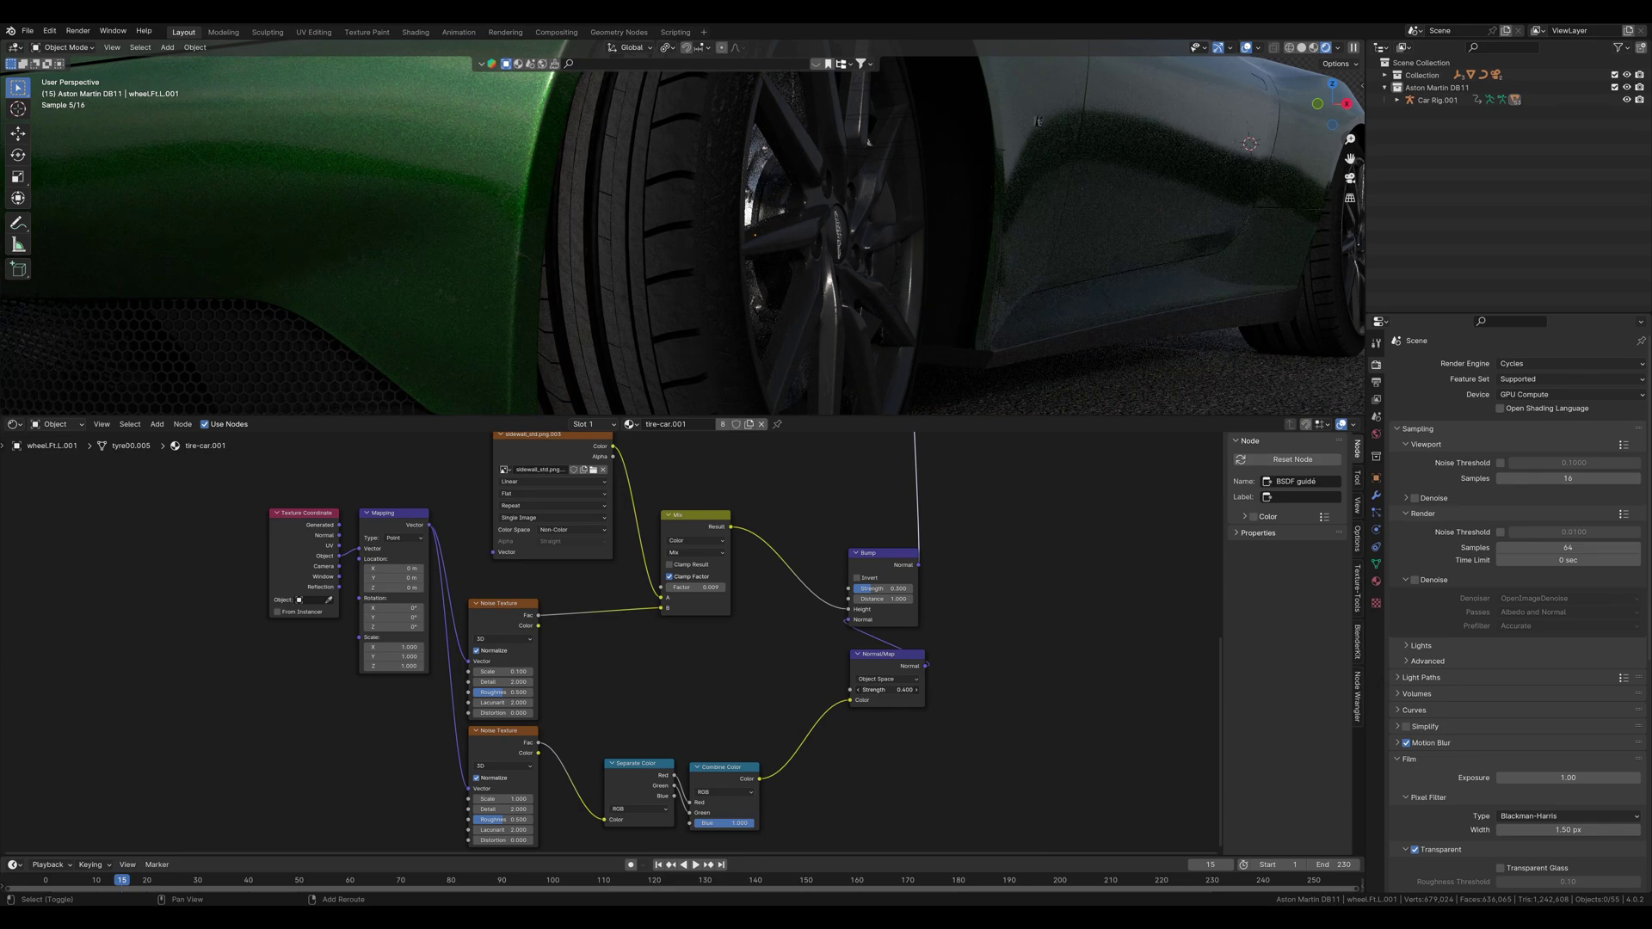
pyautogui.click(887, 658)
pyautogui.scroll(-4, 861, 247)
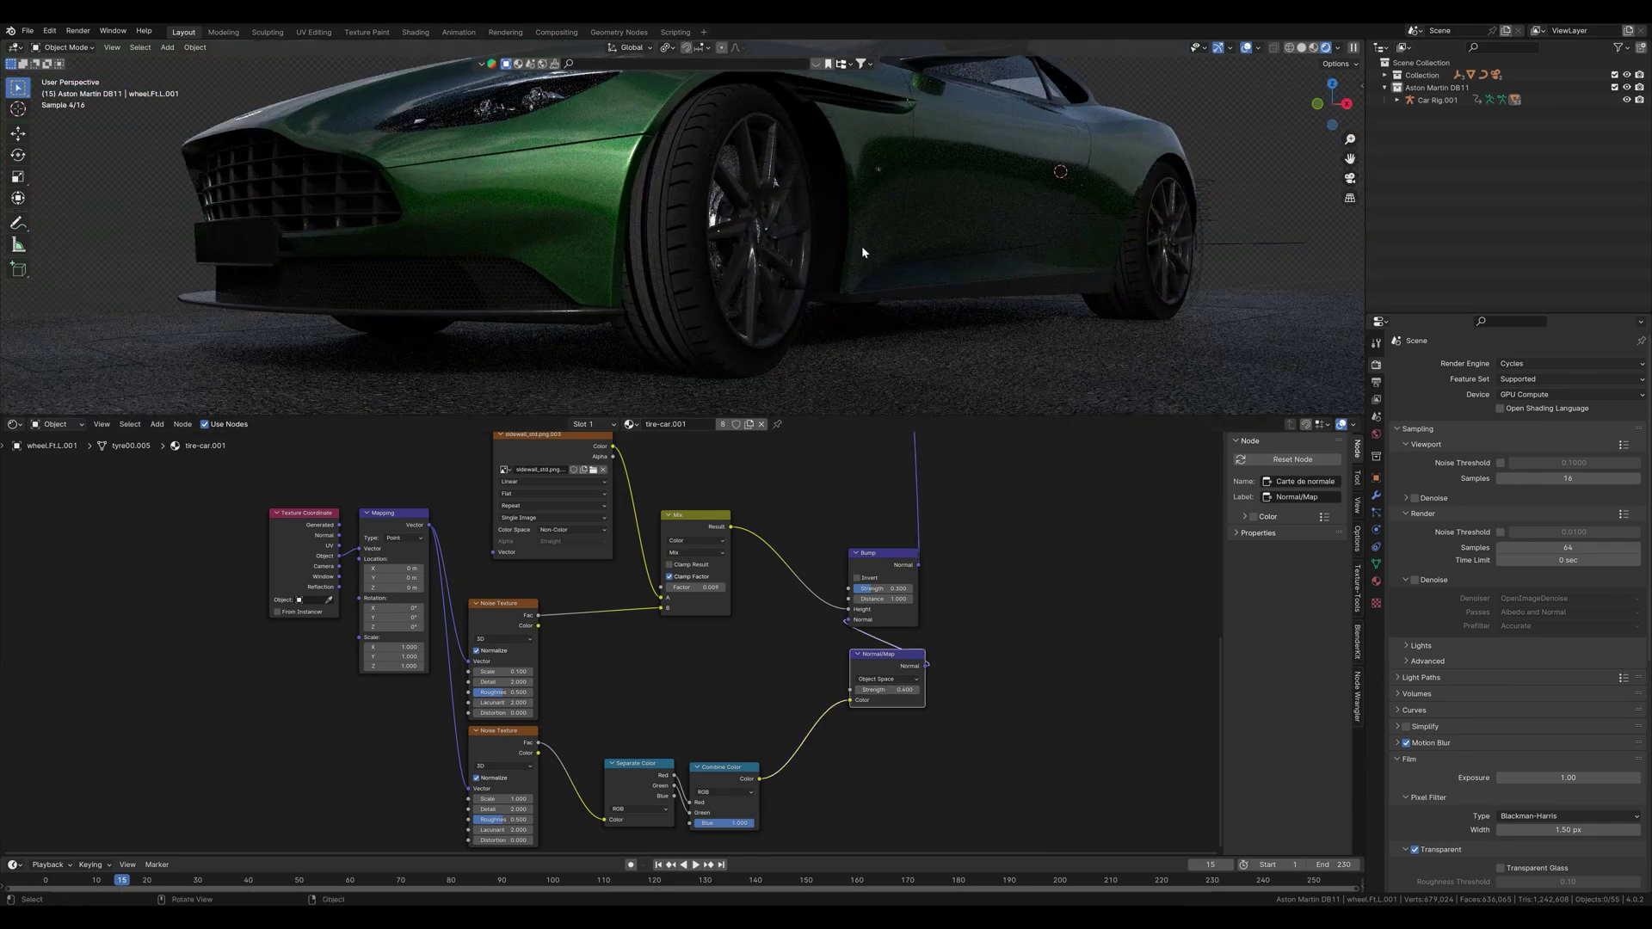
pyautogui.moveTo(852, 271); pyautogui.dragTo(736, 272, button='middle')
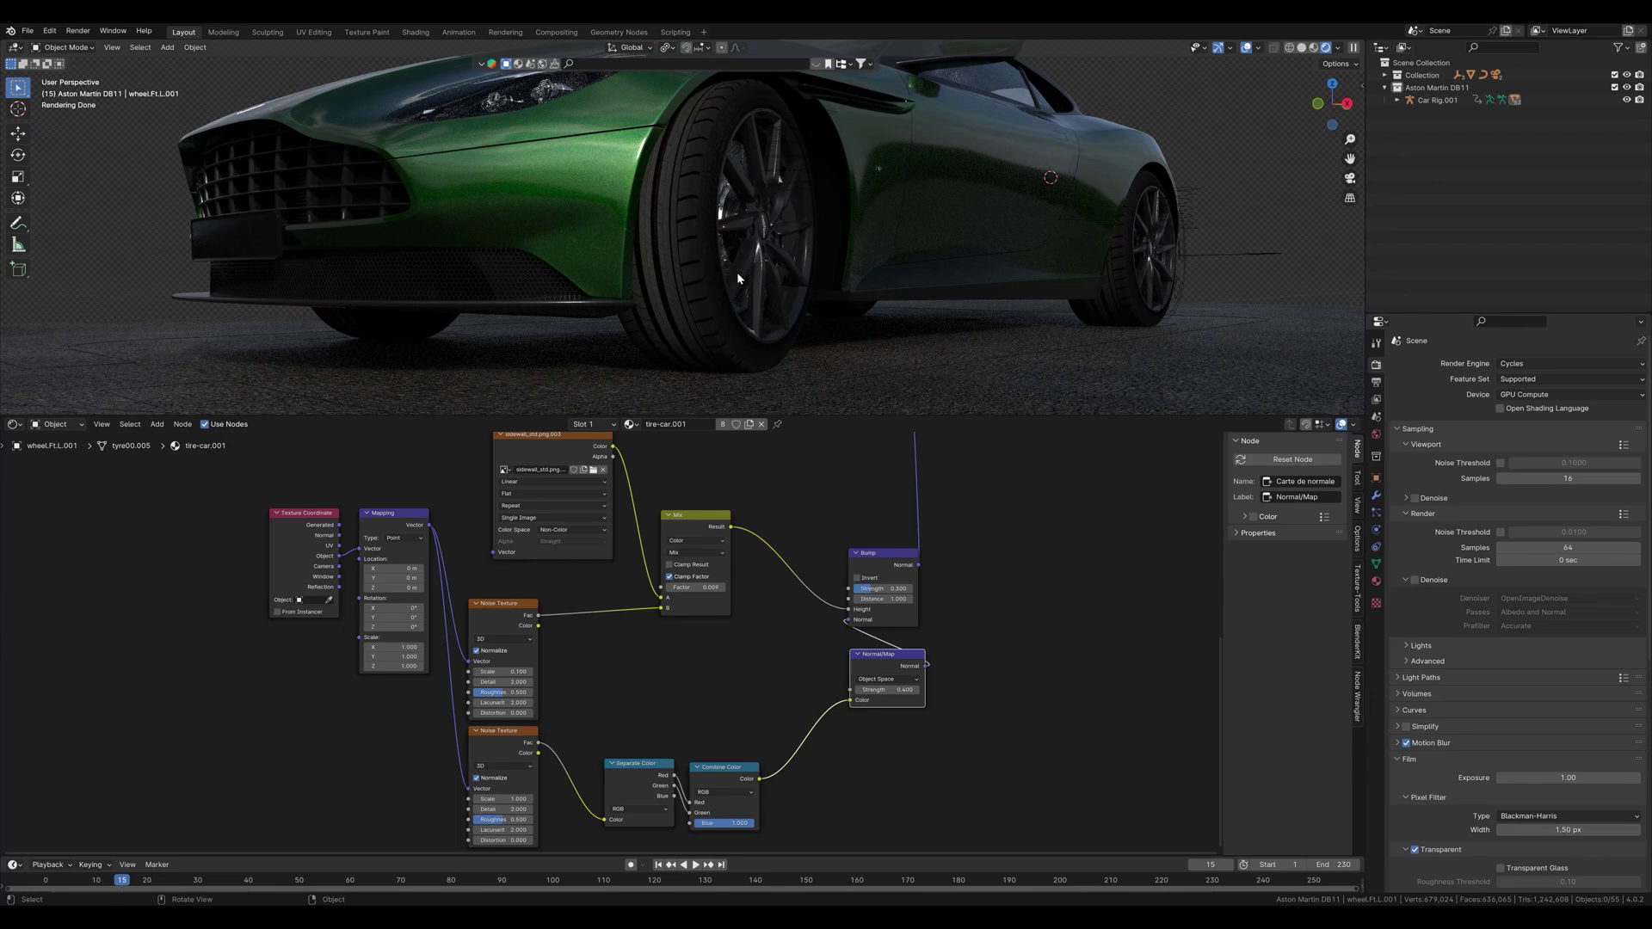
pyautogui.scroll(-4, 756, 499)
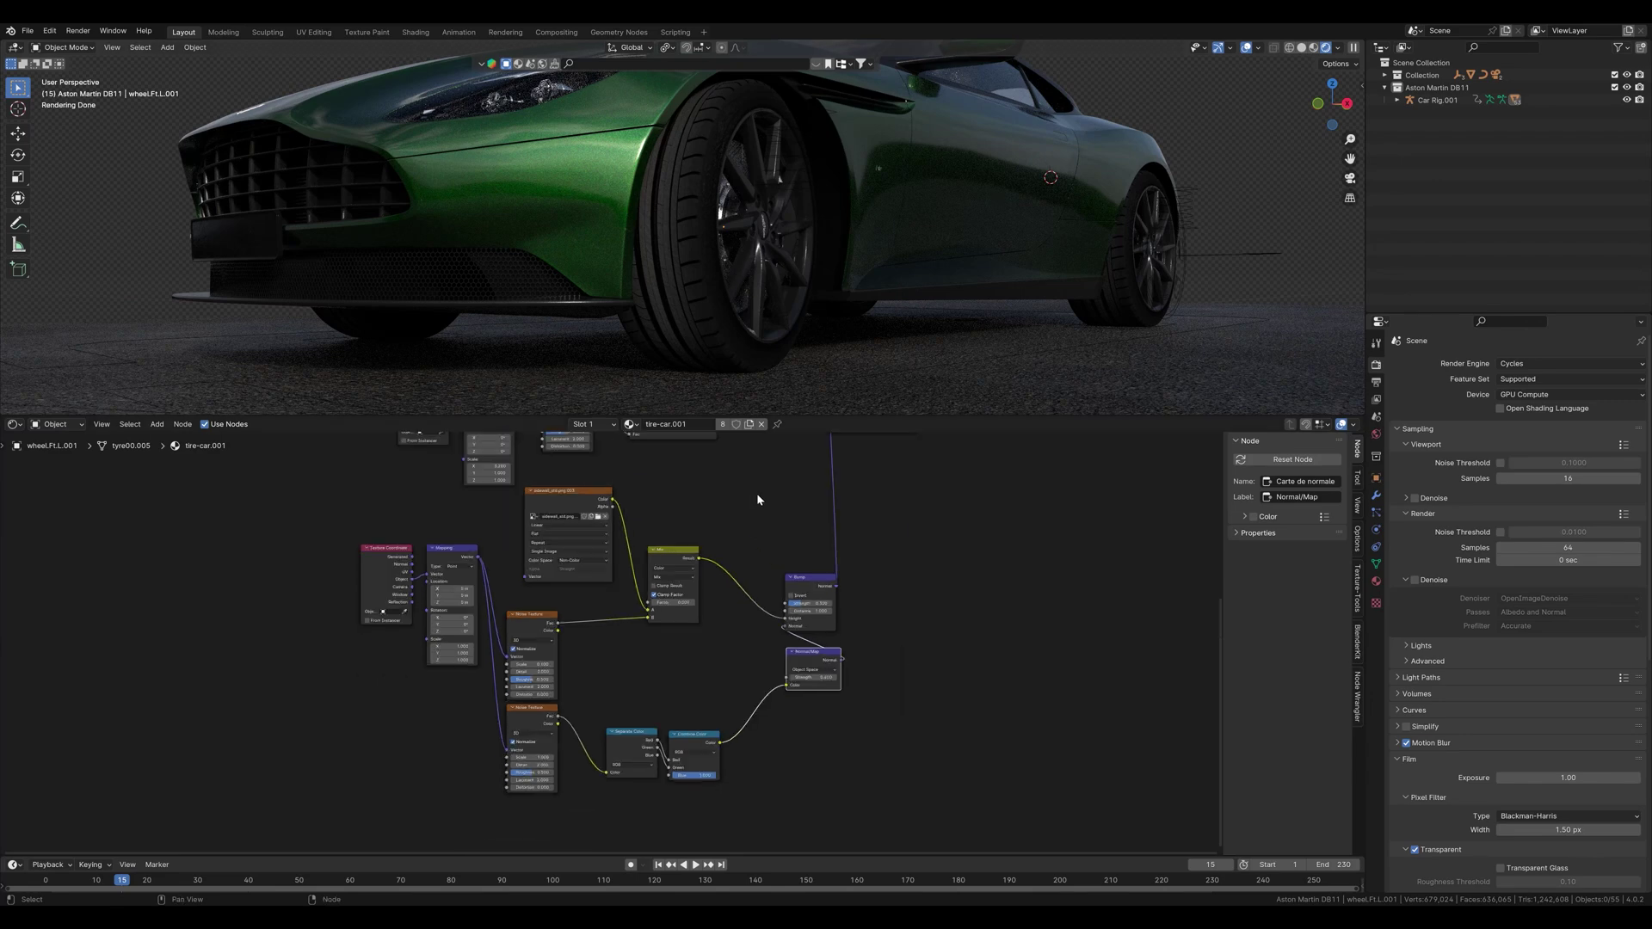
pyautogui.moveTo(756, 500); pyautogui.dragTo(648, 625, button='middle')
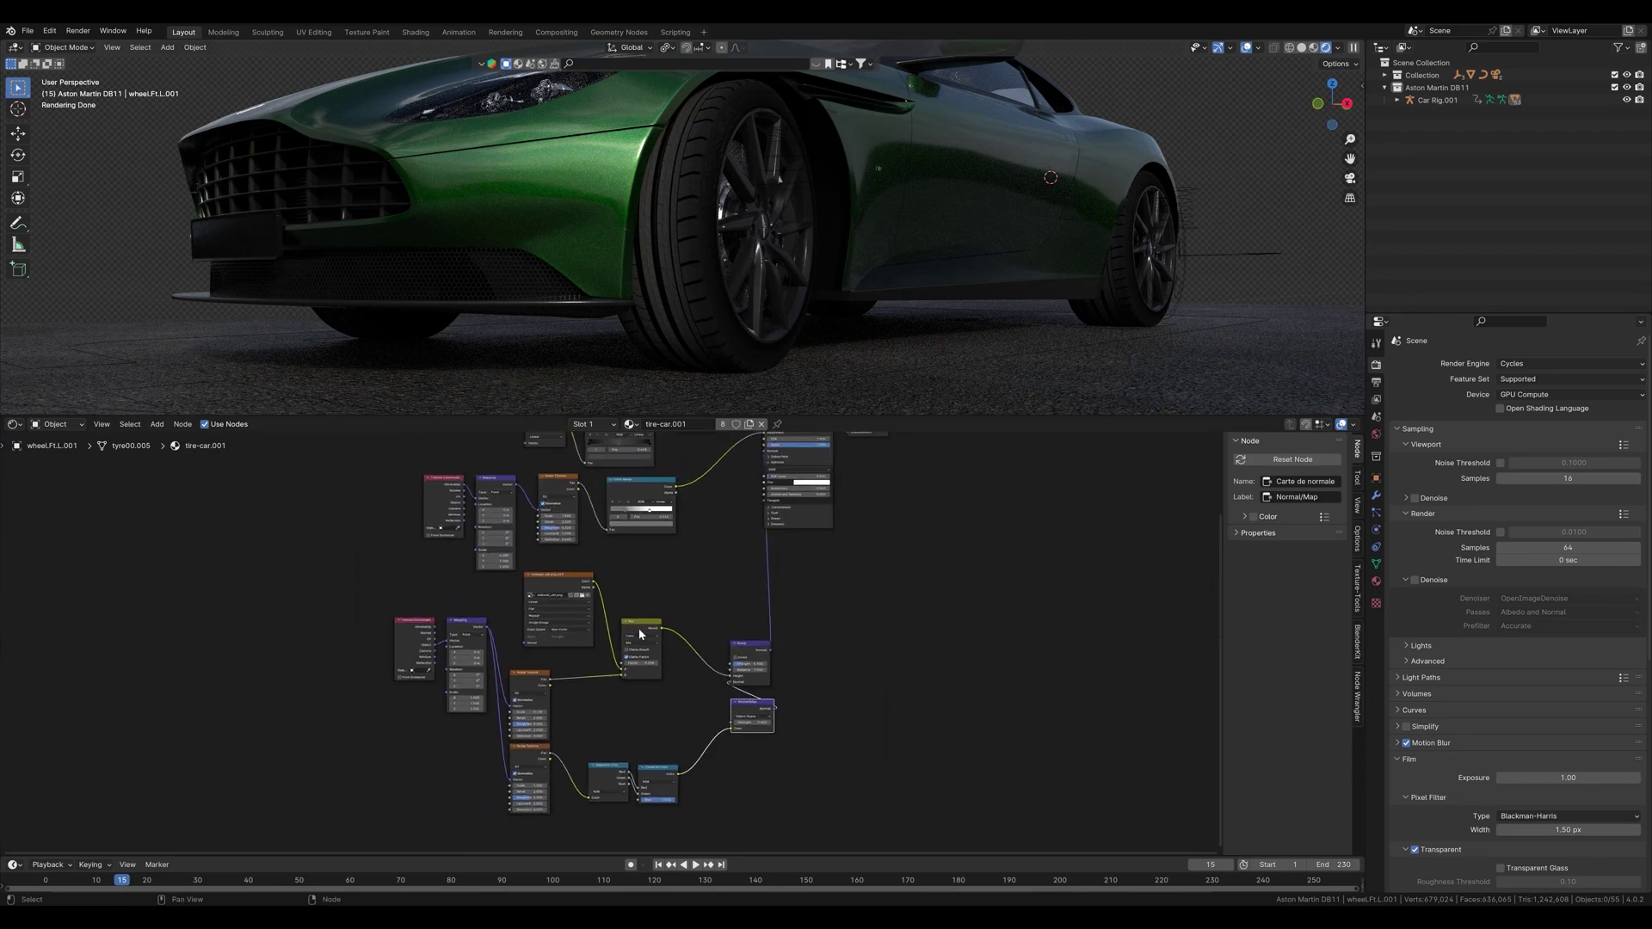